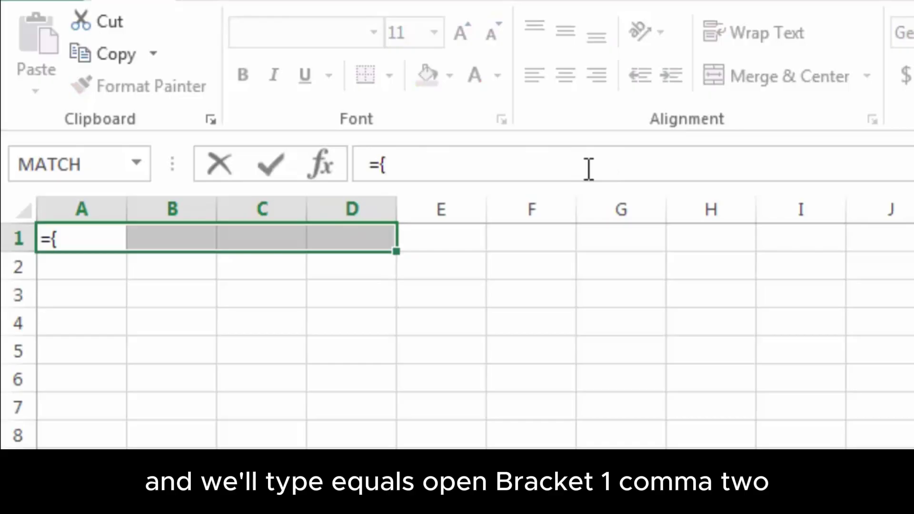
Enter ={1,2,3,4} in A1 and check that B1, C1 and D1 stay empty
{"action": "type", "text": "1,2,3,4}"}
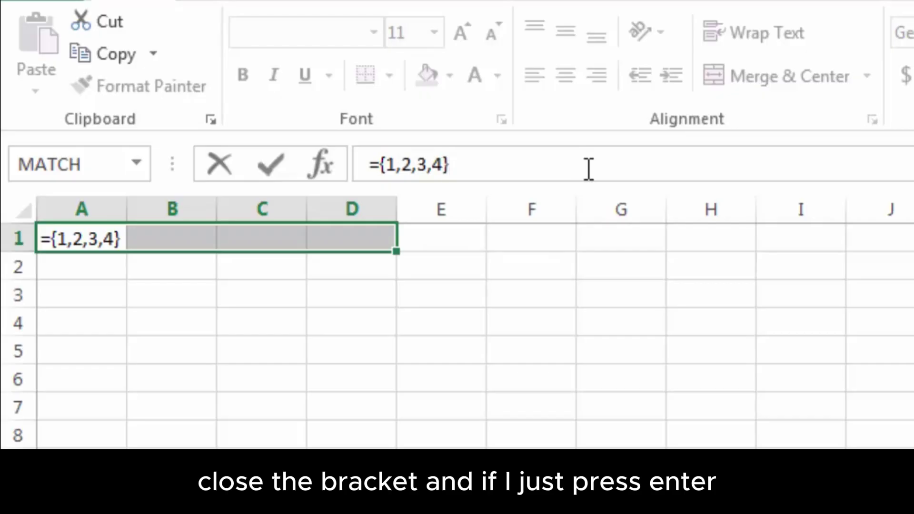
{"action": "key", "text": "Return"}
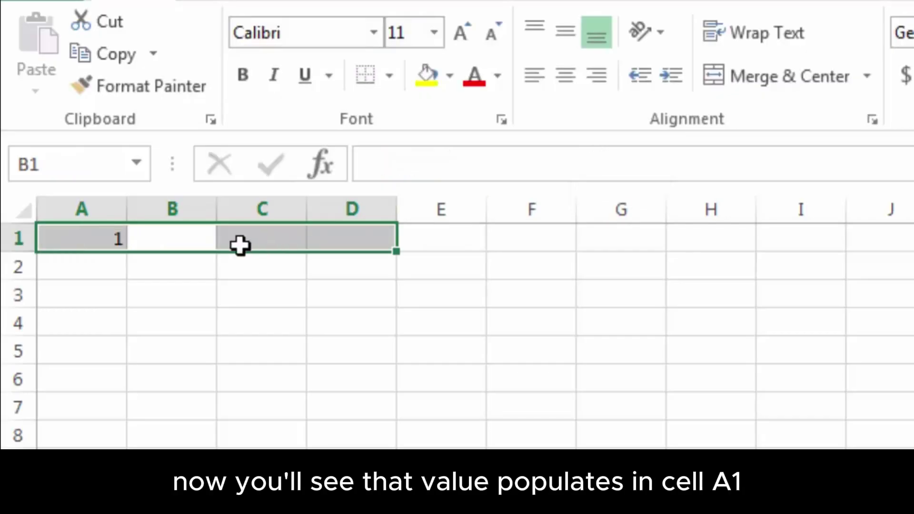
{"action": "left_click", "coordinate": [99, 237]}
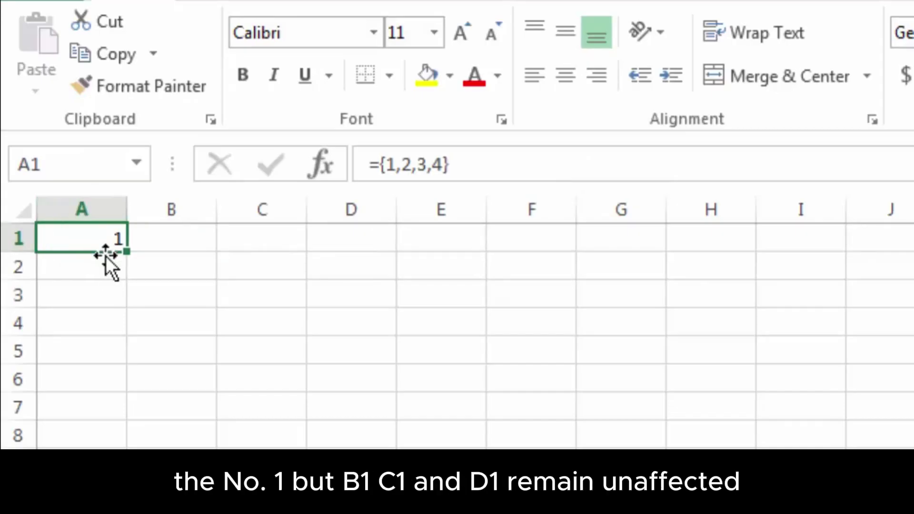
{"action": "left_click", "coordinate": [179, 237]}
{"action": "left_click", "coordinate": [280, 237]}
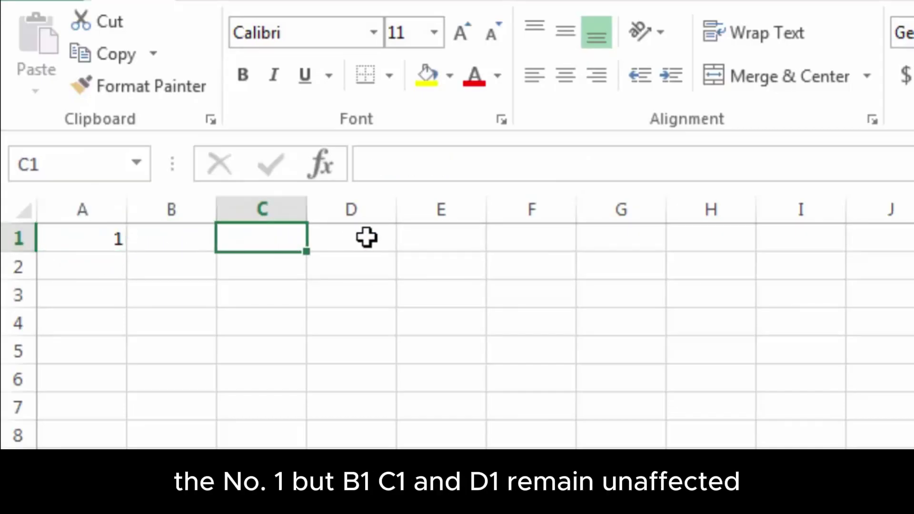
{"action": "left_click", "coordinate": [364, 237]}
Reselect A1:D1 and reopen the A1 formula with the caret at its end
{"action": "left_click_drag", "start_coordinate": [84, 237], "coordinate": [325, 232]}
{"action": "left_click", "coordinate": [414, 166]}
{"action": "left_click", "coordinate": [451, 164]}
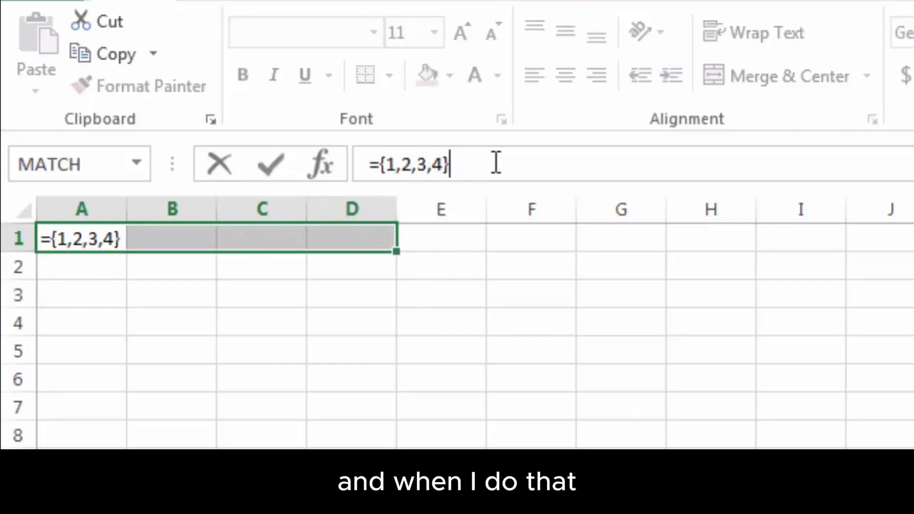
Commit {1,2,3,4} as an array formula, then inspect A1, C1, E1 and D1
{"action": "key", "text": "ctrl+shift+Return"}
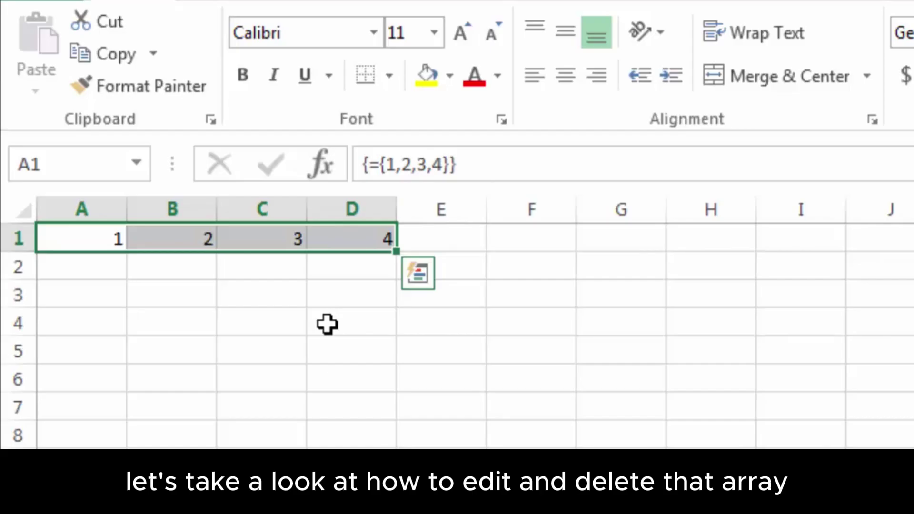
{"action": "left_click", "coordinate": [296, 312]}
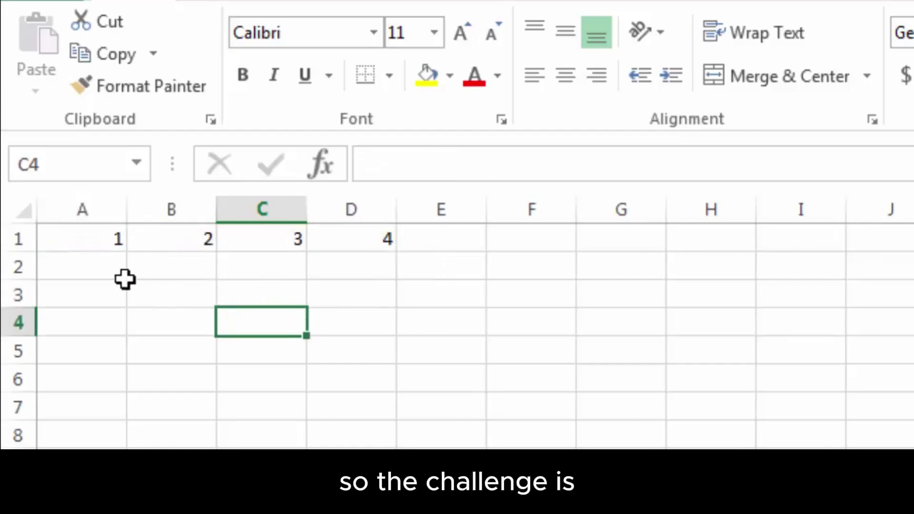
{"action": "left_click", "coordinate": [96, 240]}
{"action": "left_click", "coordinate": [273, 238]}
{"action": "left_click", "coordinate": [421, 234]}
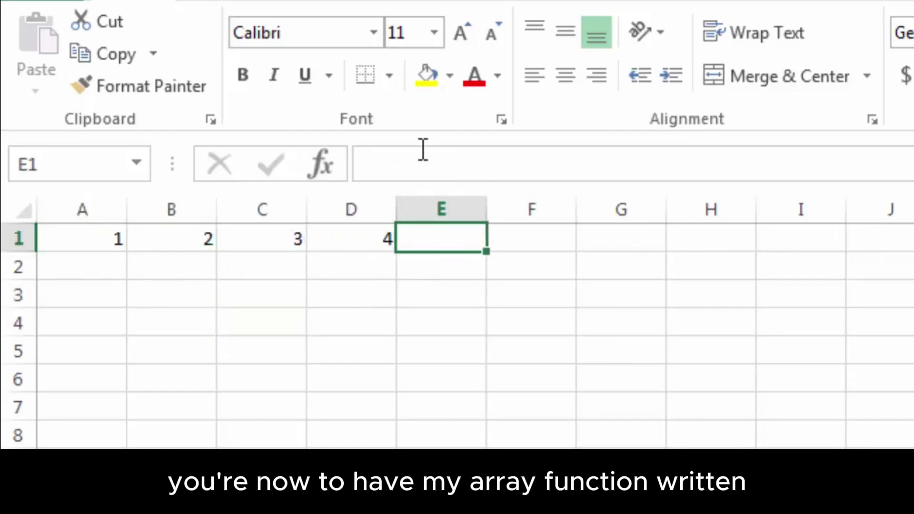
{"action": "left_click", "coordinate": [347, 248]}
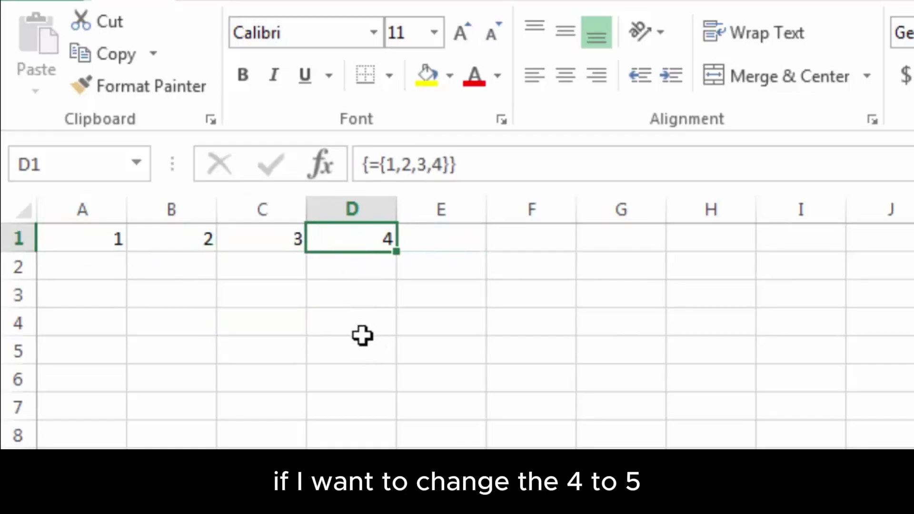
{"action": "type", "text": "5"}
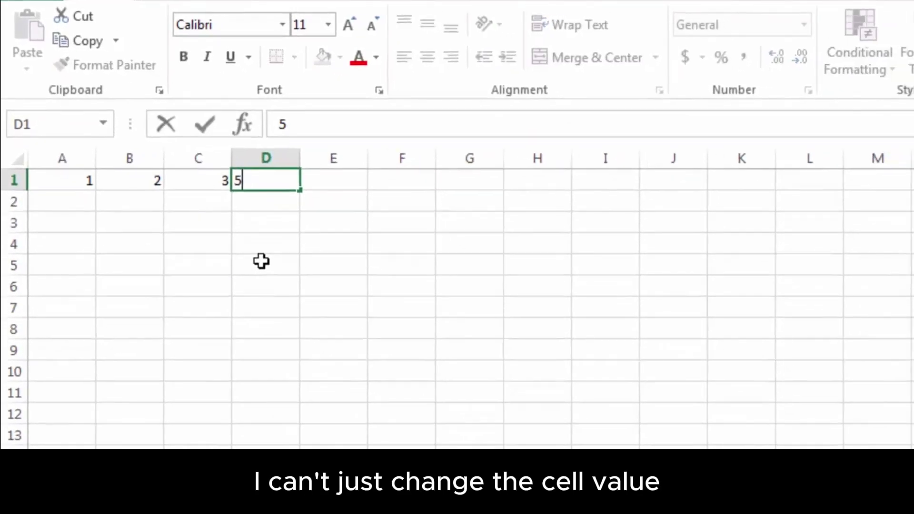
{"action": "key", "text": "Return"}
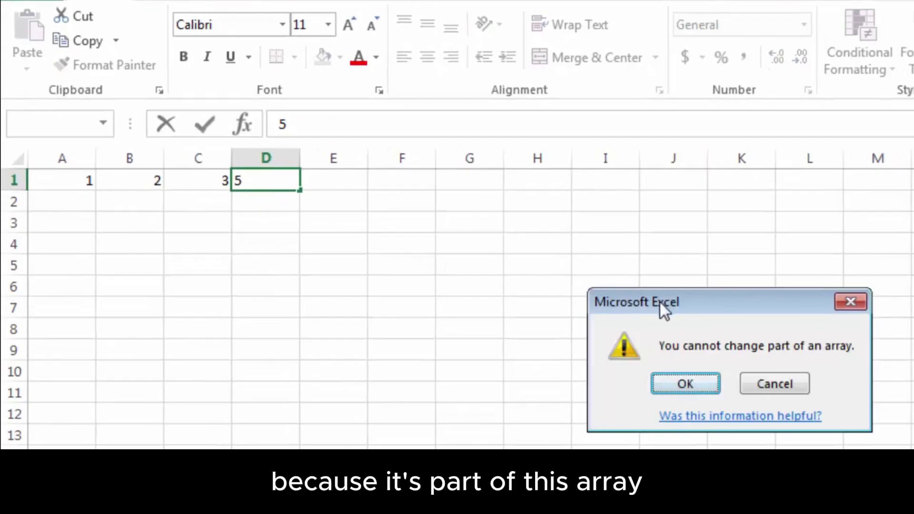
{"action": "left_click", "coordinate": [755, 382]}
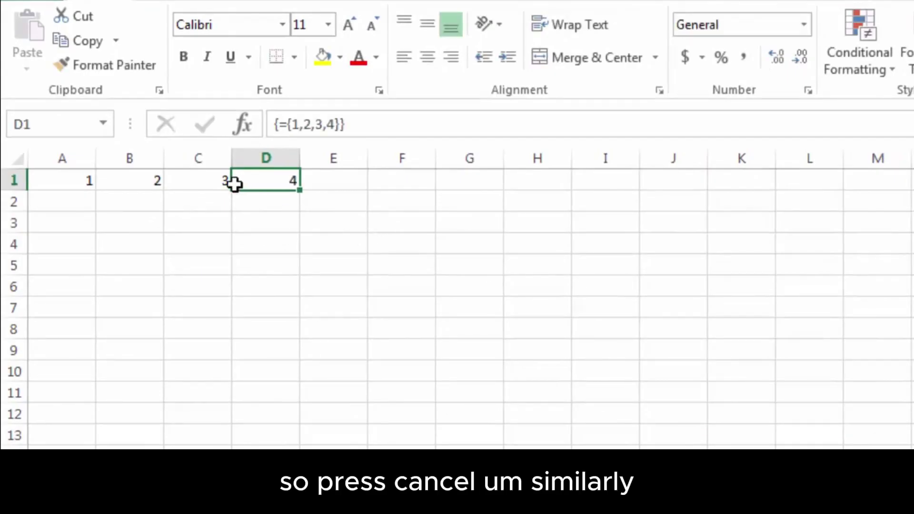
{"action": "left_click", "coordinate": [335, 125]}
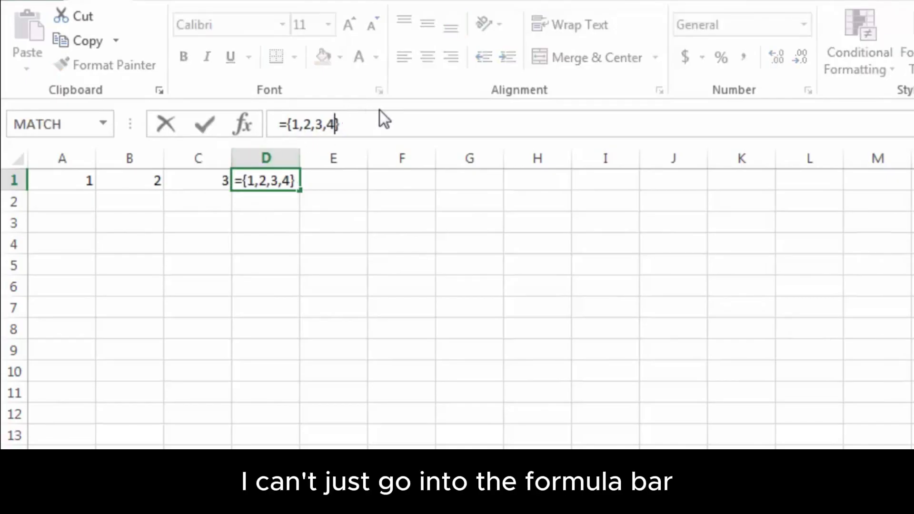
{"action": "key", "text": "BackSpace"}
{"action": "type", "text": "5"}
{"action": "key", "text": "Return"}
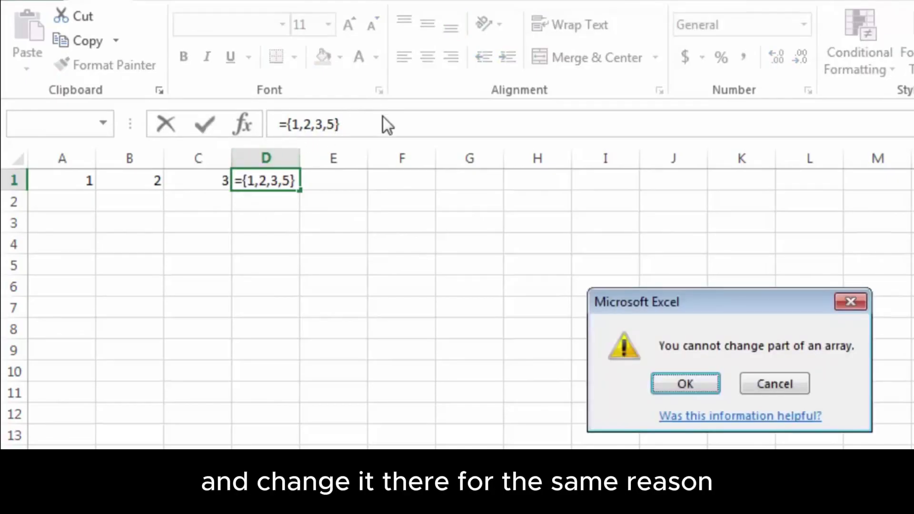
{"action": "left_click", "coordinate": [769, 384]}
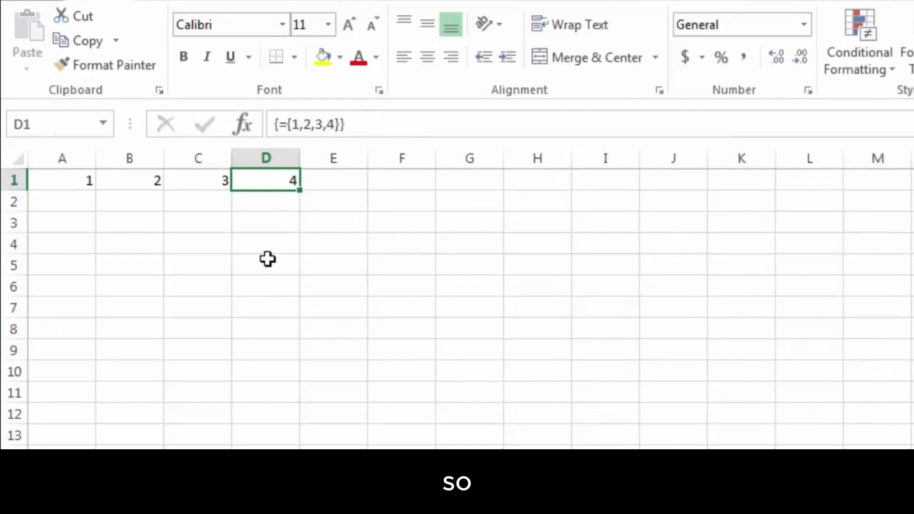
{"action": "left_click", "coordinate": [257, 208]}
Edit the A1:D1 array formula to ={1,2,3,5} and recommit it as an array
{"action": "left_click", "coordinate": [66, 177]}
{"action": "left_click_drag", "start_coordinate": [65, 177], "coordinate": [276, 177]}
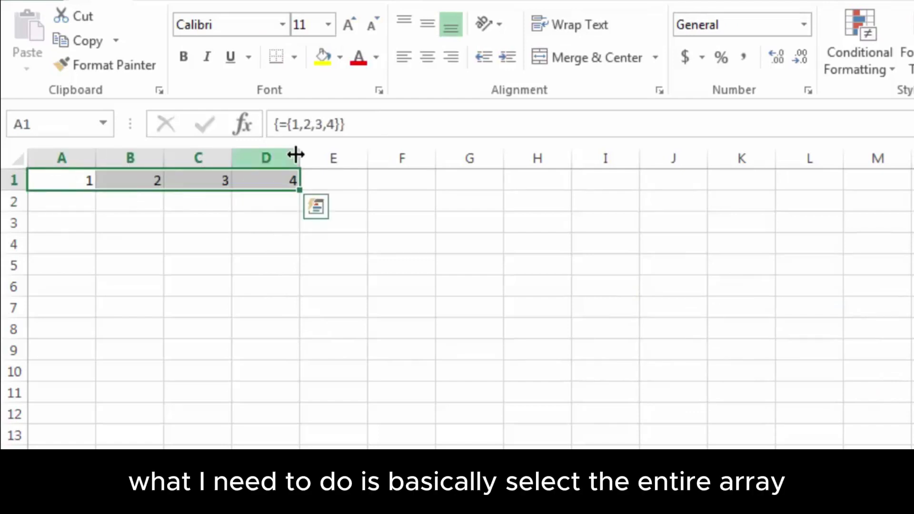
{"action": "left_click", "coordinate": [332, 120]}
{"action": "key", "text": "Right"}
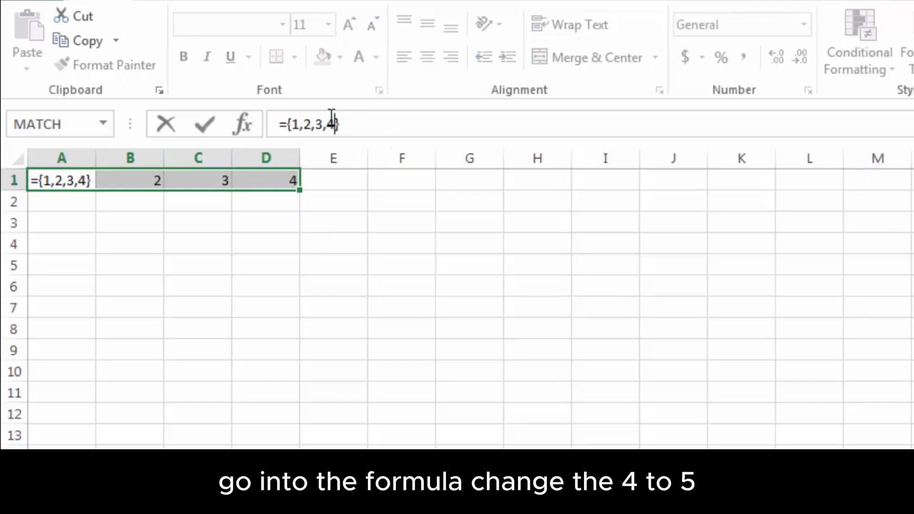
{"action": "key", "text": "BackSpace"}
{"action": "type", "text": "5"}
{"action": "key", "text": "ctrl+shift+Return"}
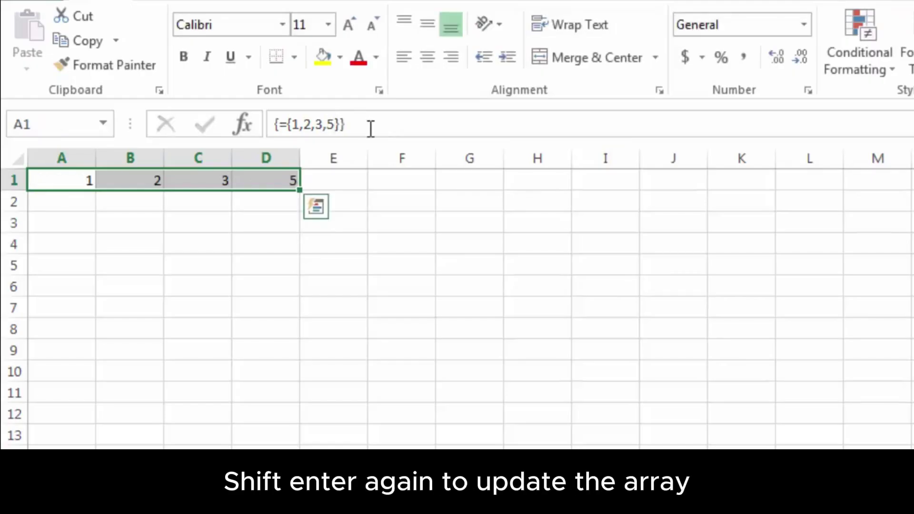
{"action": "left_click", "coordinate": [176, 209]}
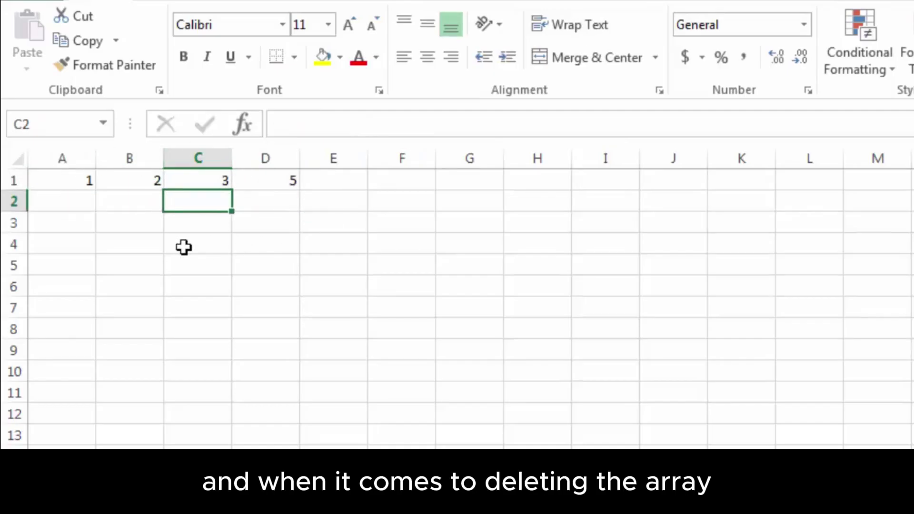
Try clearing D1 alone and dismiss the warning about changing part of an array
{"action": "left_click", "coordinate": [259, 183]}
{"action": "key", "text": "Delete"}
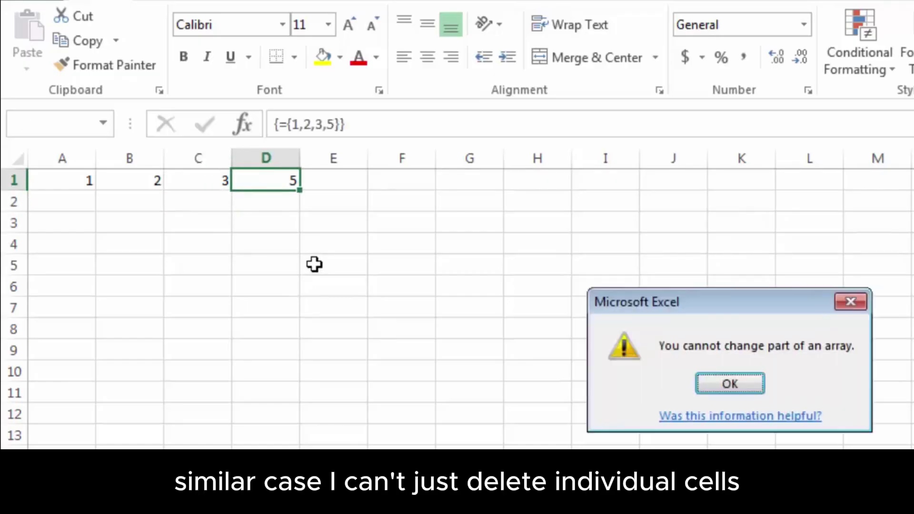
{"action": "left_click", "coordinate": [724, 382]}
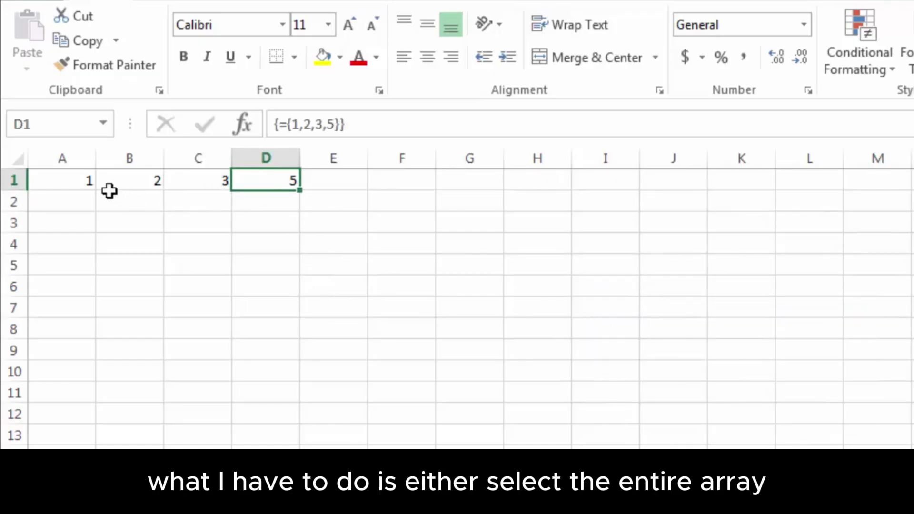
Clear the whole A1:D1 array, confirm D1 is empty, then undo the deletion
{"action": "left_click_drag", "start_coordinate": [65, 177], "coordinate": [265, 175]}
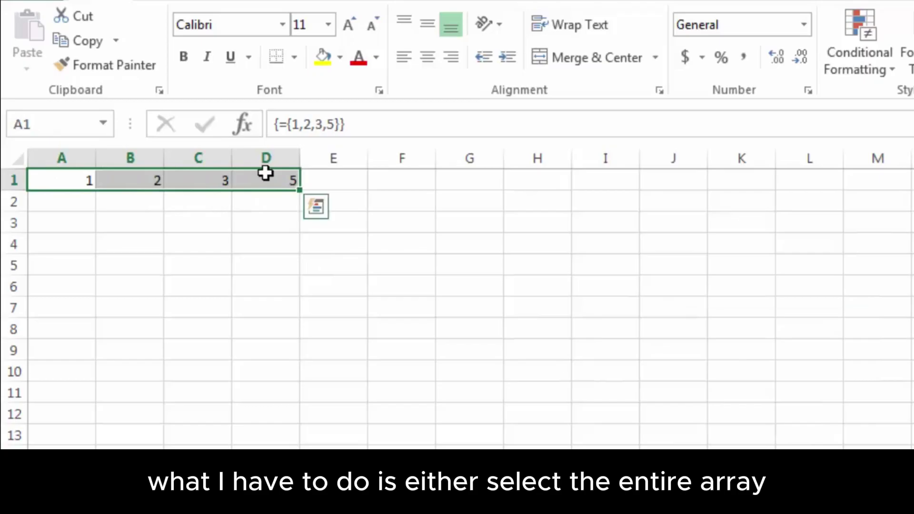
{"action": "key", "text": "Delete"}
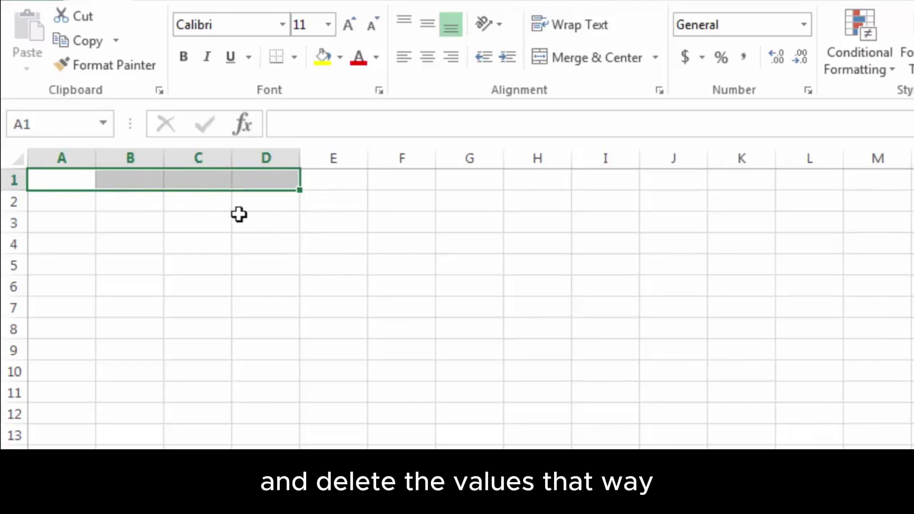
{"action": "left_click", "coordinate": [244, 216]}
{"action": "left_click", "coordinate": [263, 184]}
{"action": "left_click", "coordinate": [283, 126]}
{"action": "left_click", "coordinate": [74, 177]}
{"action": "key", "text": "ctrl+z"}
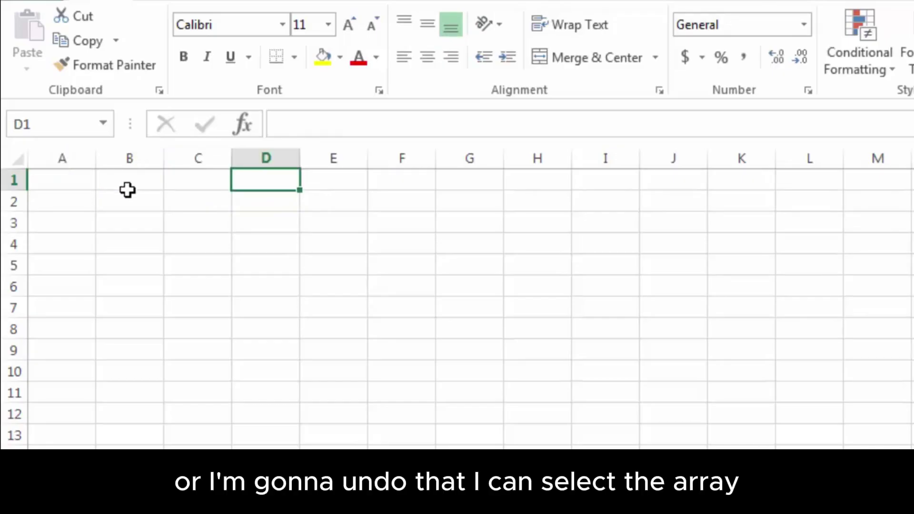
{"action": "key", "text": "ctrl+z"}
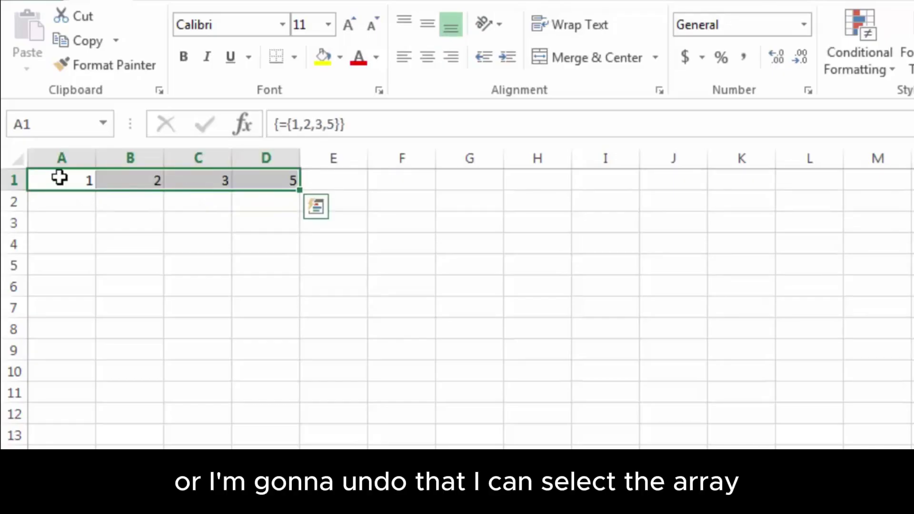
Delete the array formula text and commit it as an array to blank row 1
{"action": "left_click", "coordinate": [355, 122]}
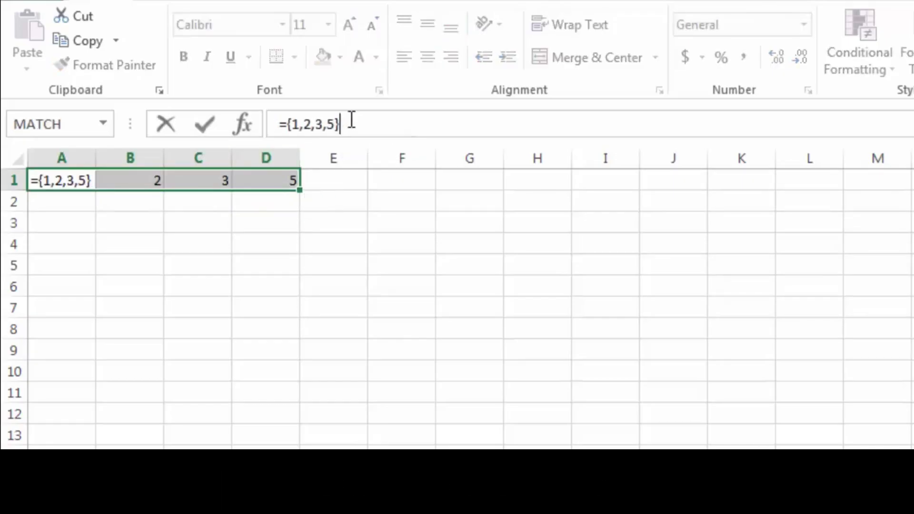
{"action": "key", "text": "shift+Home"}
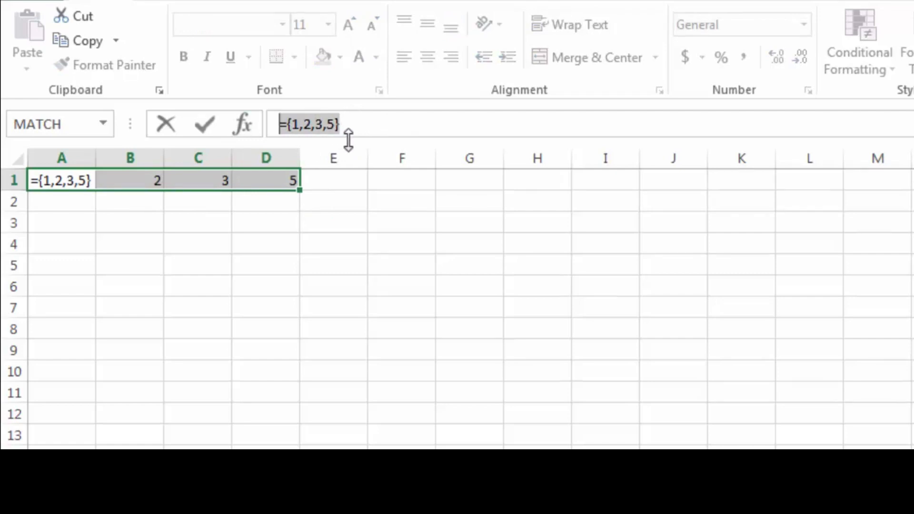
{"action": "key", "text": "BackSpace"}
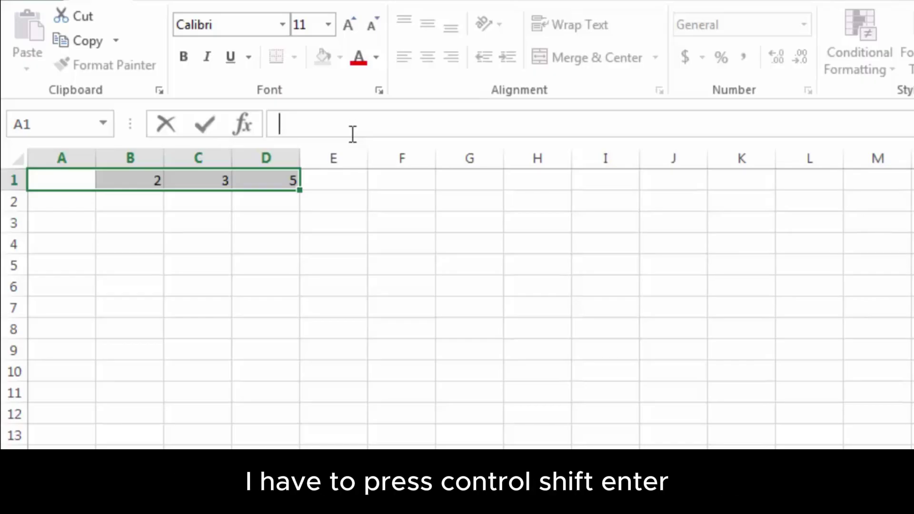
{"action": "key", "text": "ctrl+shift+Return"}
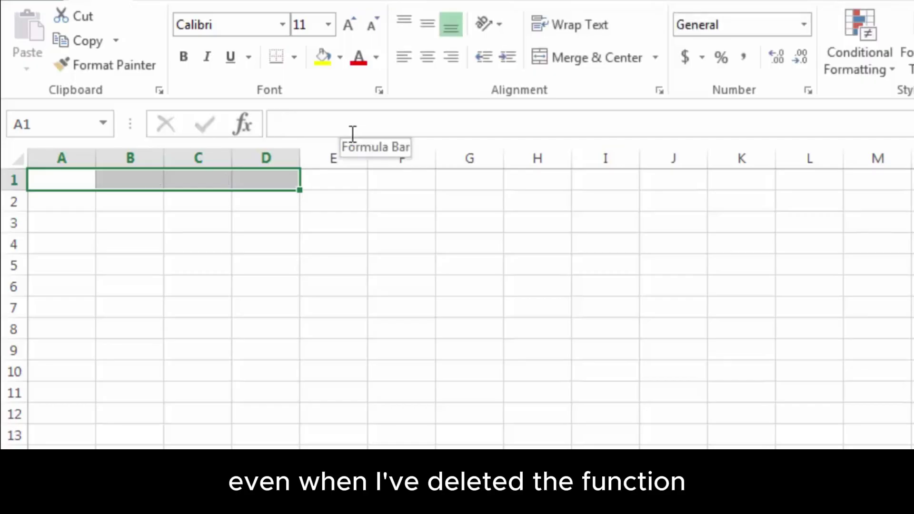
{"action": "left_click", "coordinate": [257, 180]}
{"action": "left_click", "coordinate": [190, 187]}
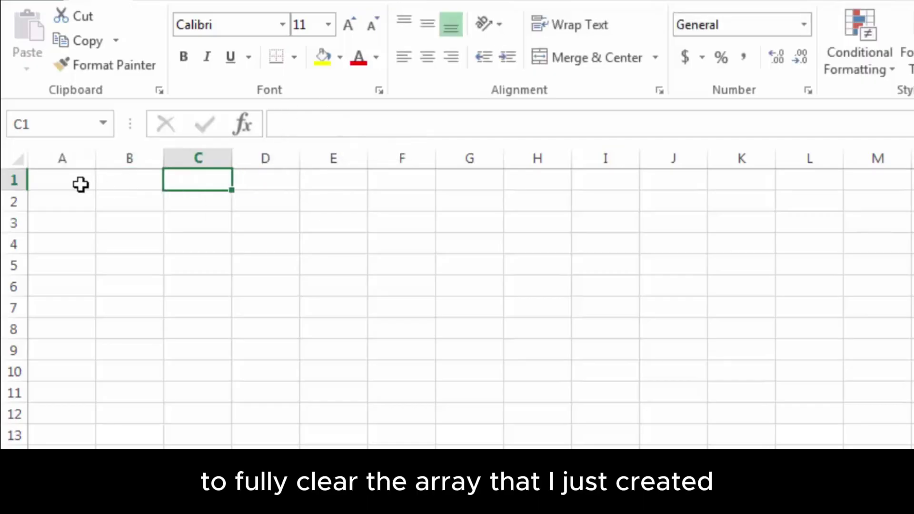
{"action": "left_click", "coordinate": [79, 186]}
{"action": "left_click", "coordinate": [75, 214]}
{"action": "left_click", "coordinate": [146, 204]}
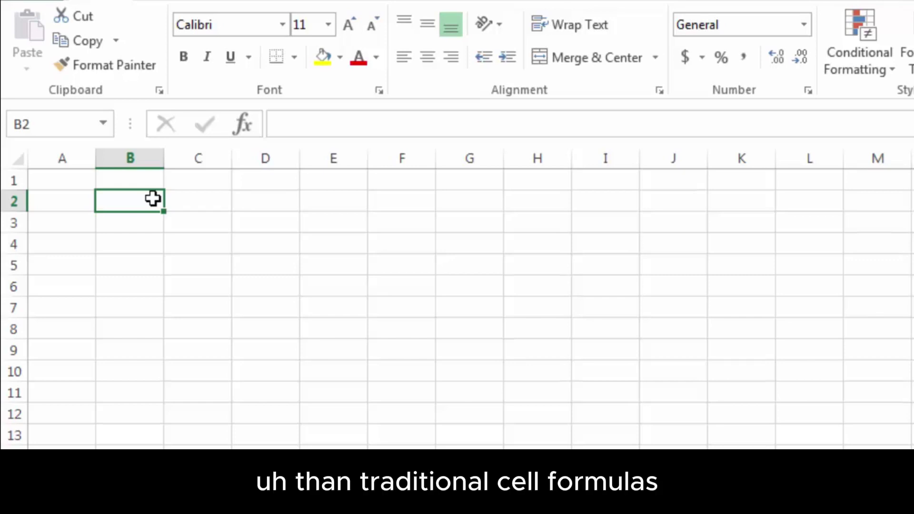
{"action": "left_click_drag", "start_coordinate": [67, 180], "coordinate": [61, 242]}
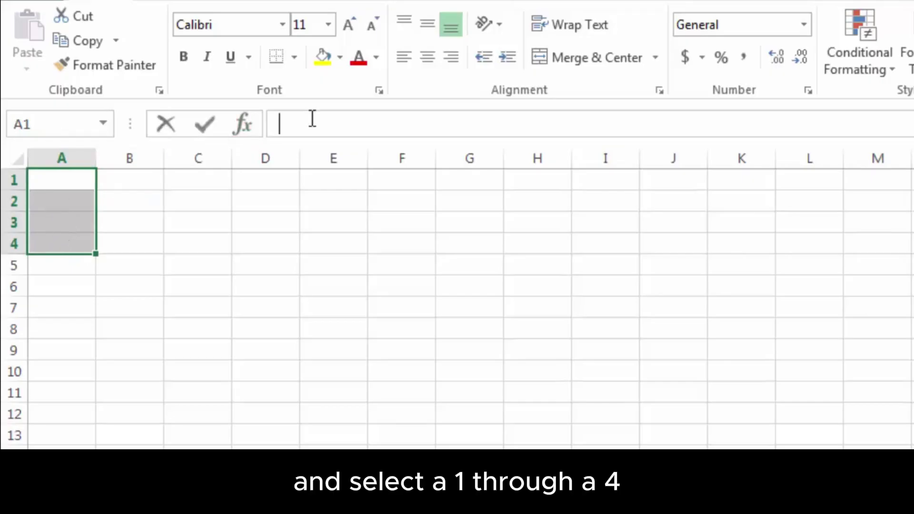
{"action": "left_click", "coordinate": [313, 119]}
{"action": "type", "text": "="}
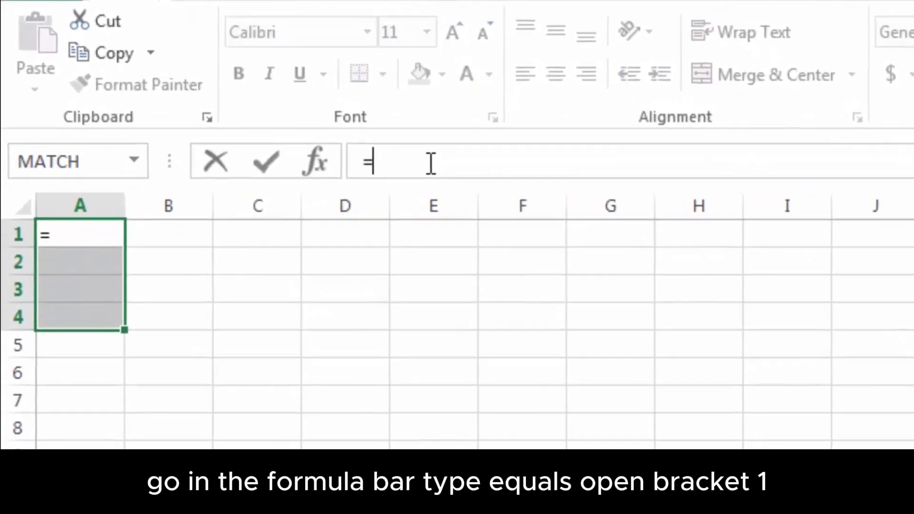
{"action": "type", "text": "{"}
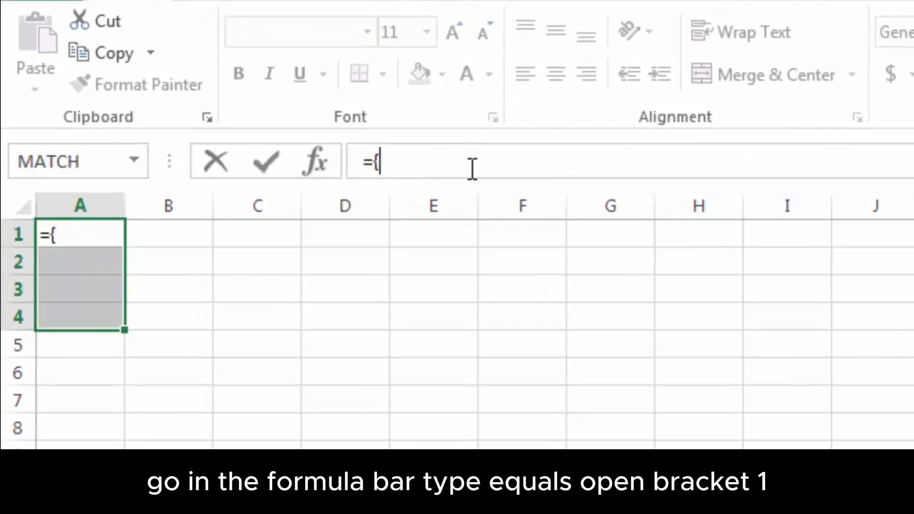
{"action": "type", "text": "1;2;3"}
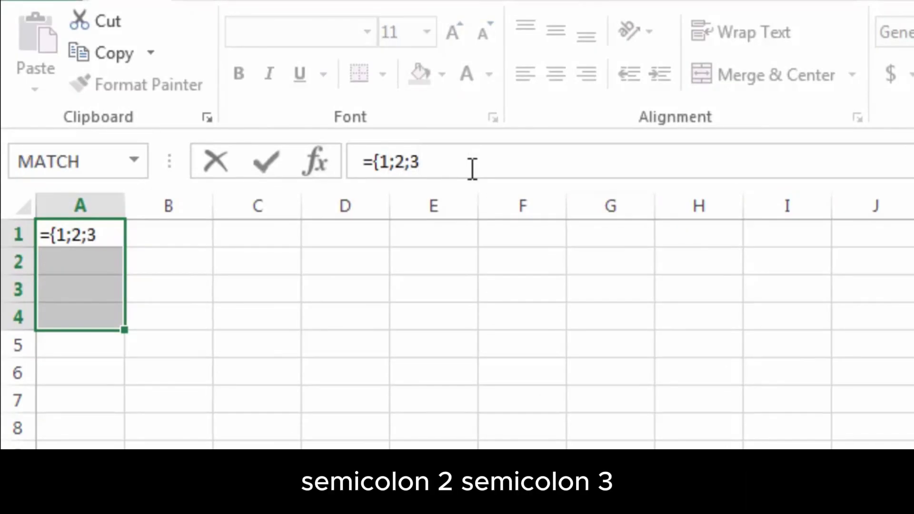
{"action": "type", "text": ";4"}
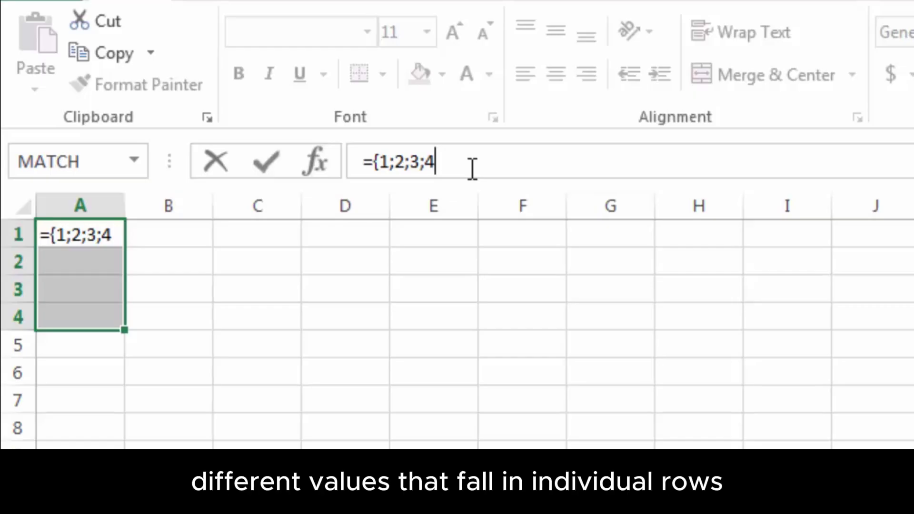
{"action": "type", "text": "}"}
{"action": "key", "text": "ctrl+shift+Return"}
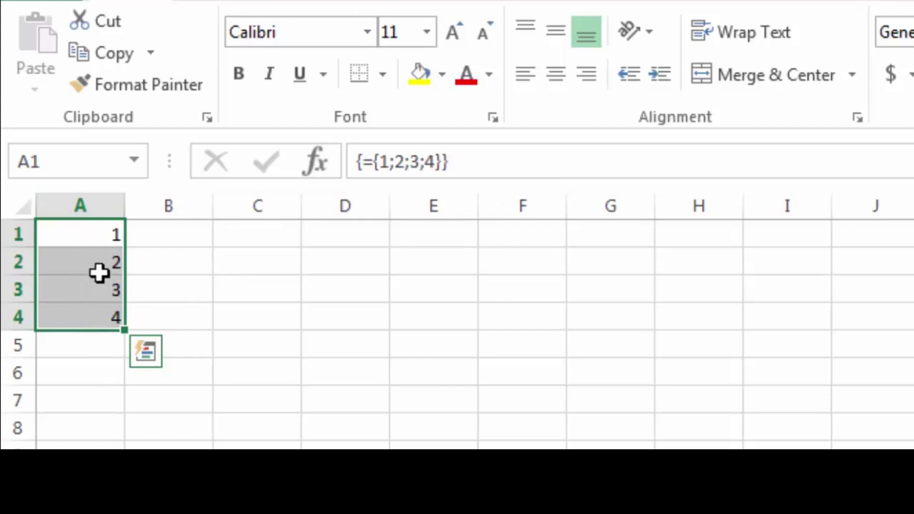
{"action": "left_click", "coordinate": [472, 161]}
{"action": "key", "text": "ctrl+a"}
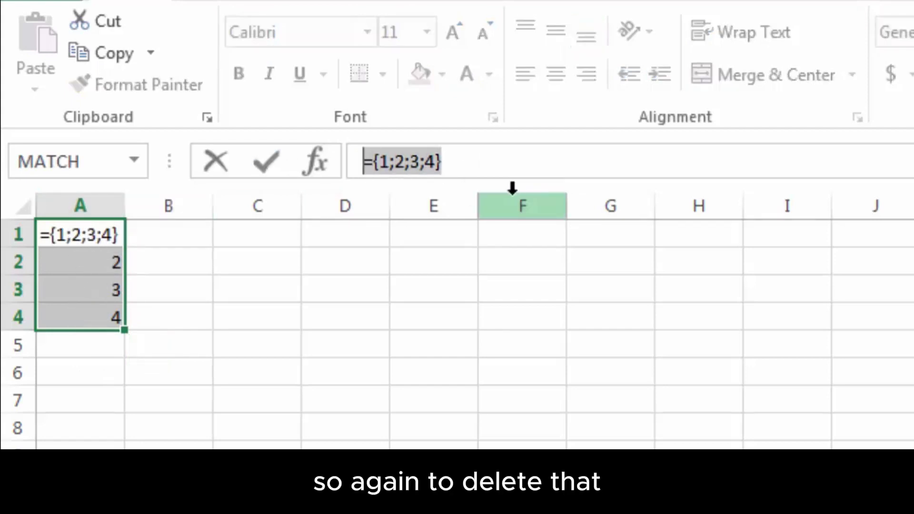
{"action": "key", "text": "Delete"}
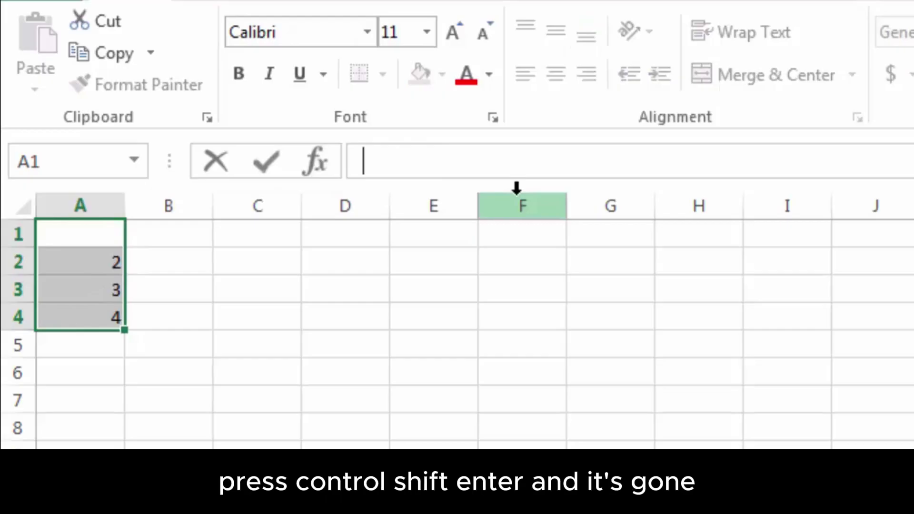
{"action": "key", "text": "ctrl+shift+Return"}
{"action": "left_click", "coordinate": [91, 261]}
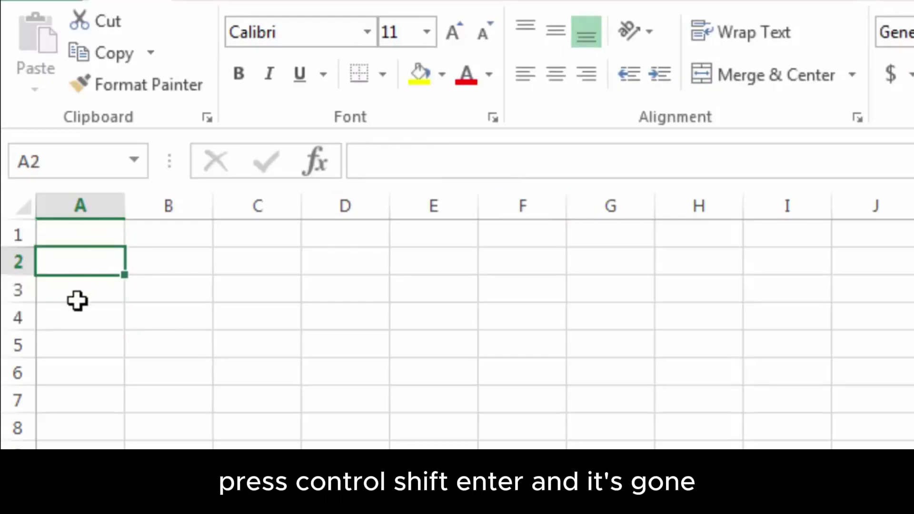
Enter ={1,2;3,4;5,6} as an array formula across A1:B4, leaving #N/A in row 4
{"action": "left_click_drag", "start_coordinate": [94, 228], "coordinate": [167, 310]}
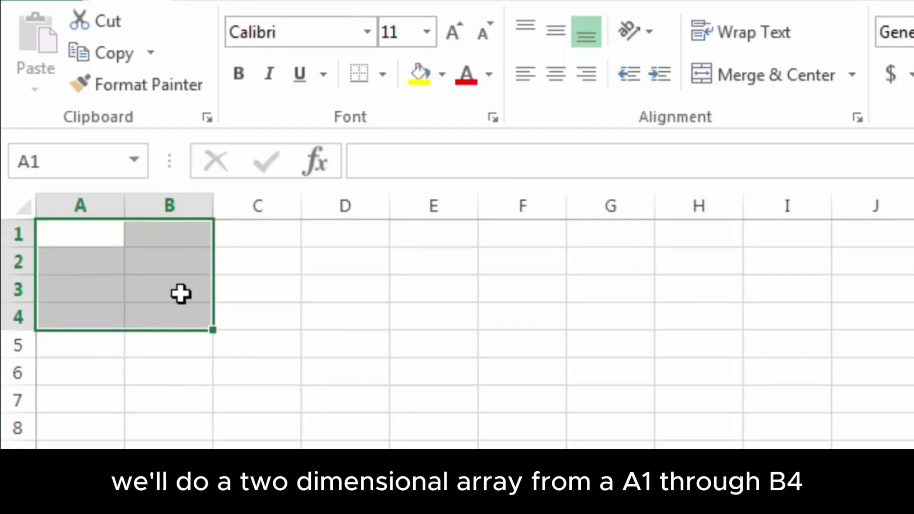
{"action": "left_click", "coordinate": [398, 164]}
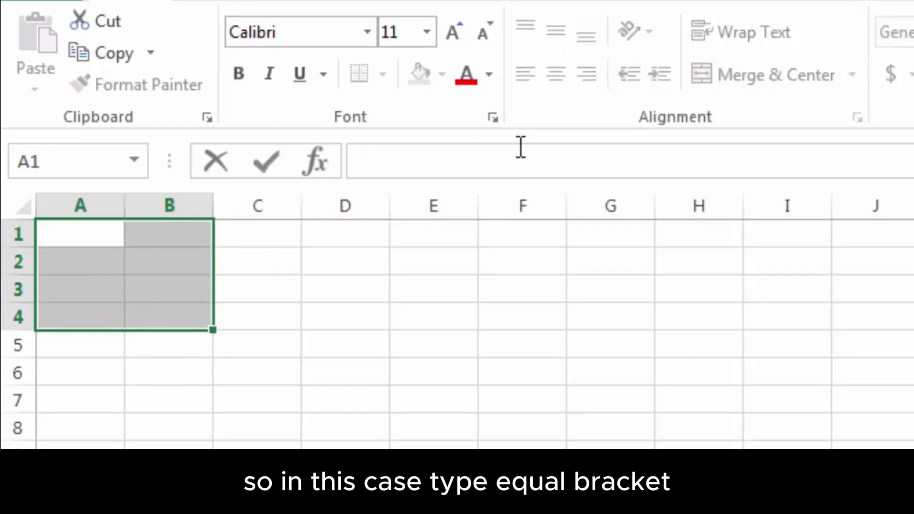
{"action": "type", "text": "="}
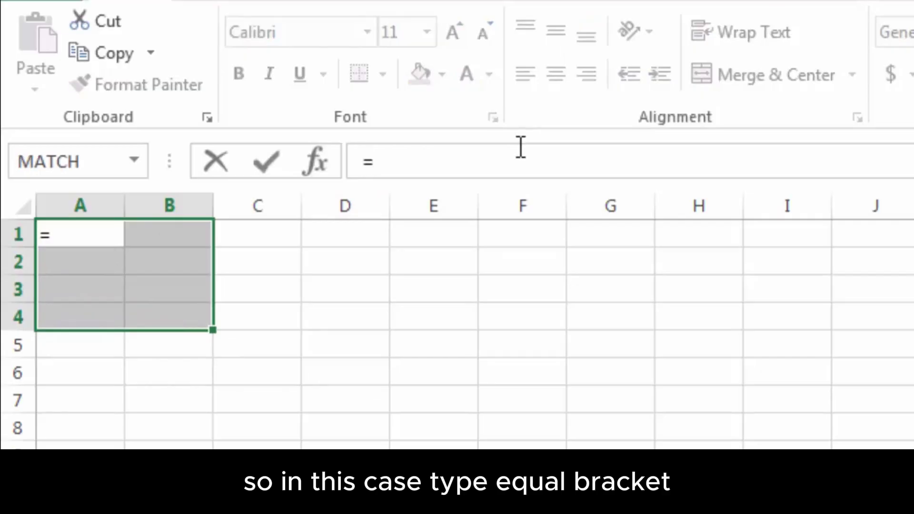
{"action": "type", "text": "{"}
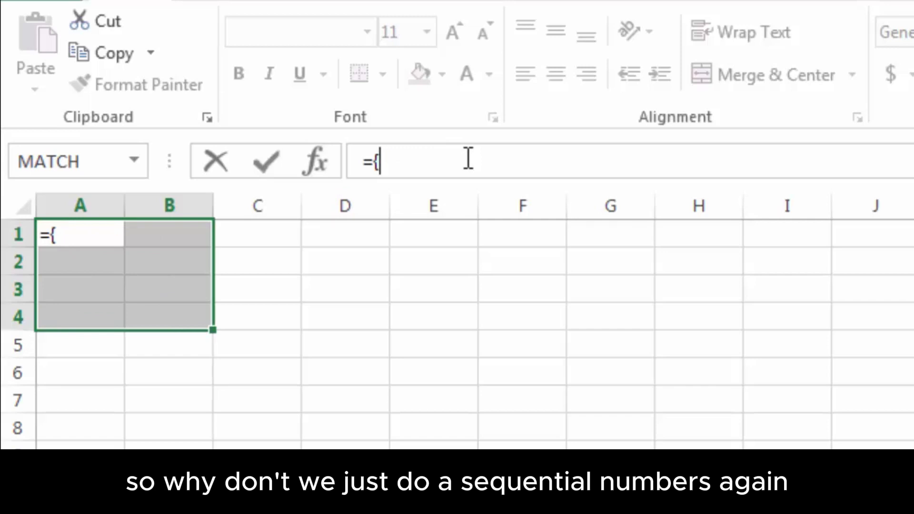
{"action": "type", "text": "1"}
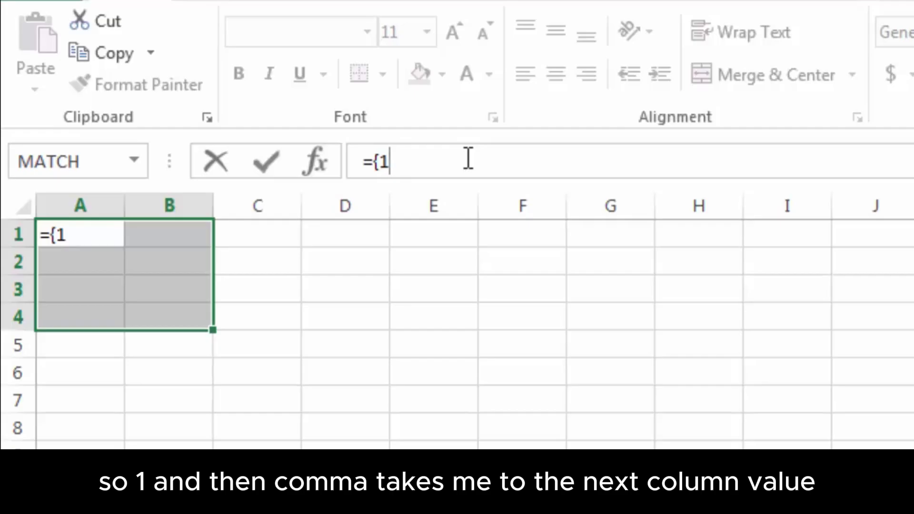
{"action": "type", "text": ",2"}
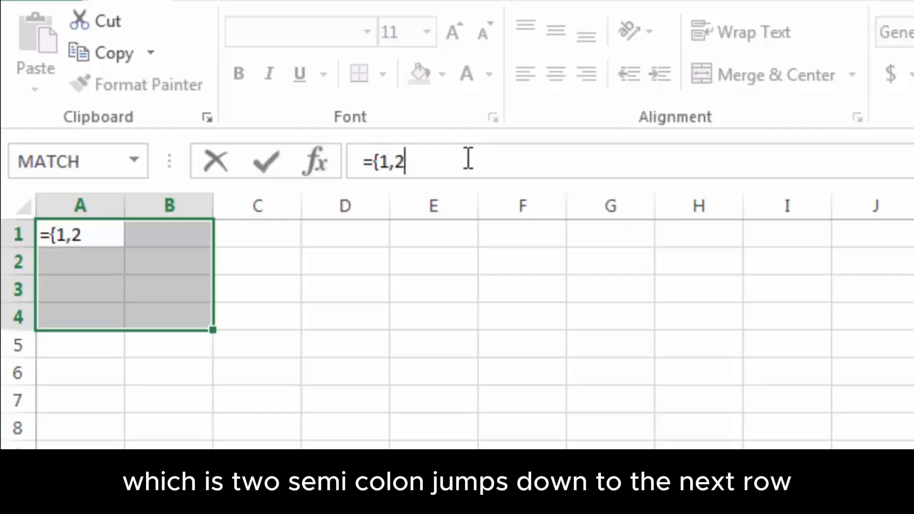
{"action": "type", "text": ";3,"}
{"action": "type", "text": "4"}
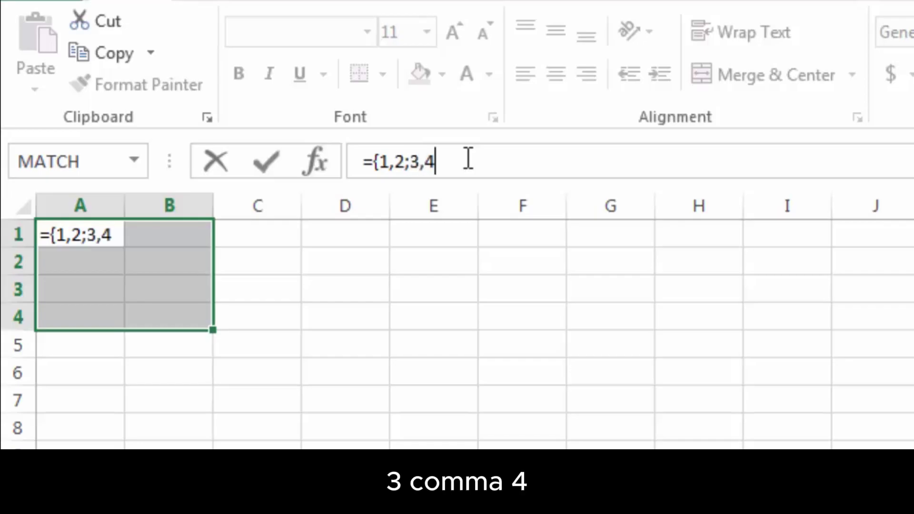
{"action": "type", "text": ";"}
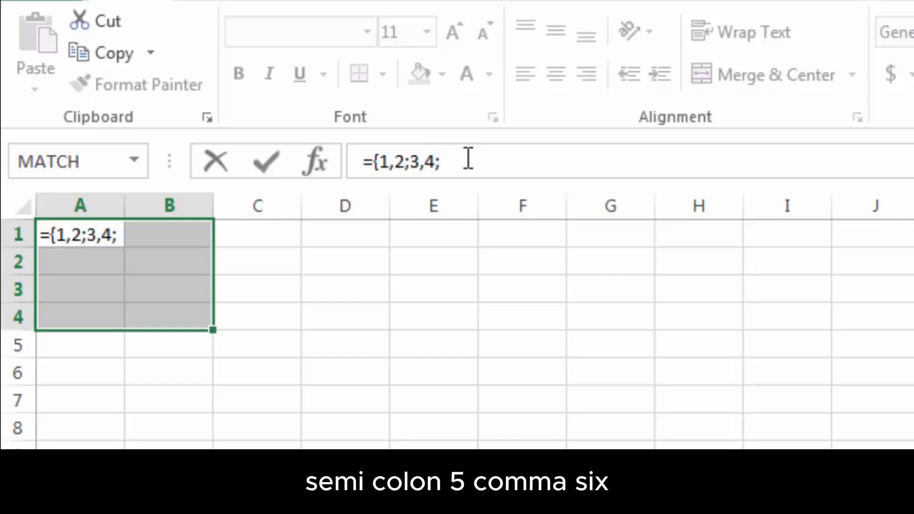
{"action": "type", "text": "5,6"}
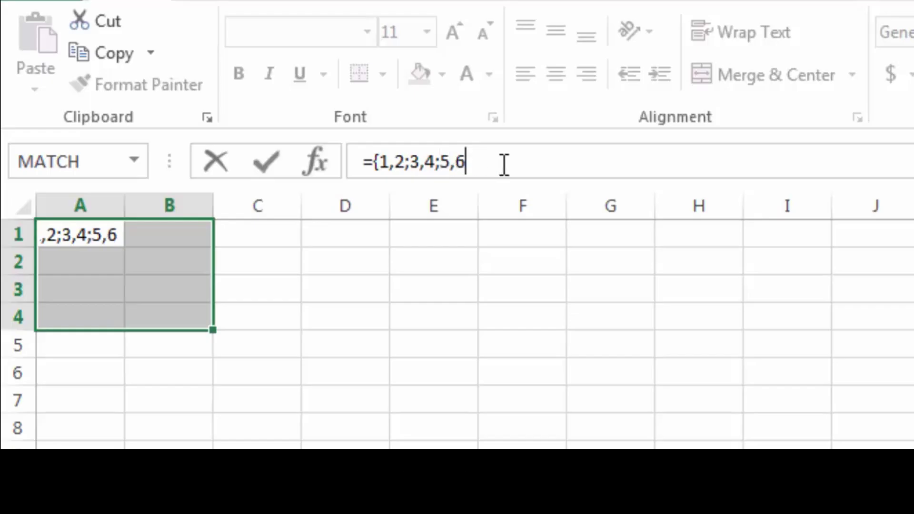
{"action": "type", "text": "}"}
{"action": "key", "text": "ctrl+shift+Return"}
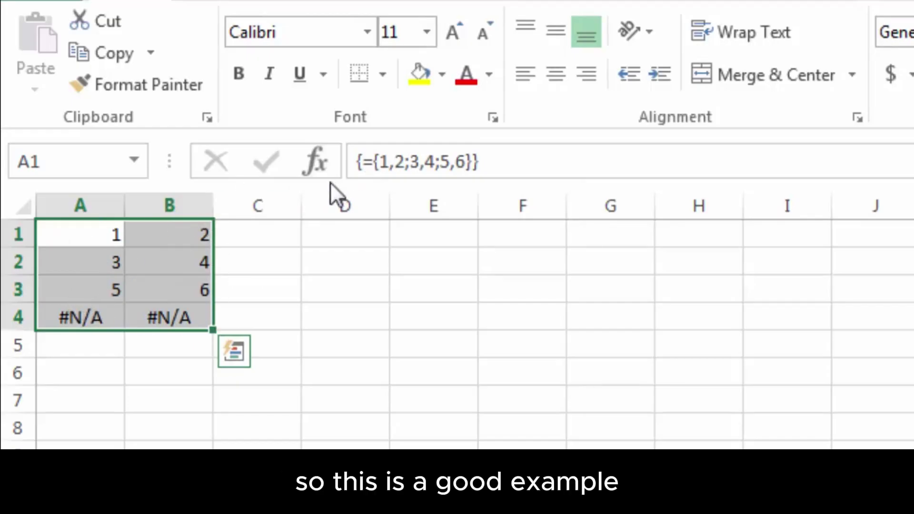
Add ;7,8 so the array reads ={1,2;3,4;5,6;7,8} and recommit it
{"action": "left_click", "coordinate": [473, 161]}
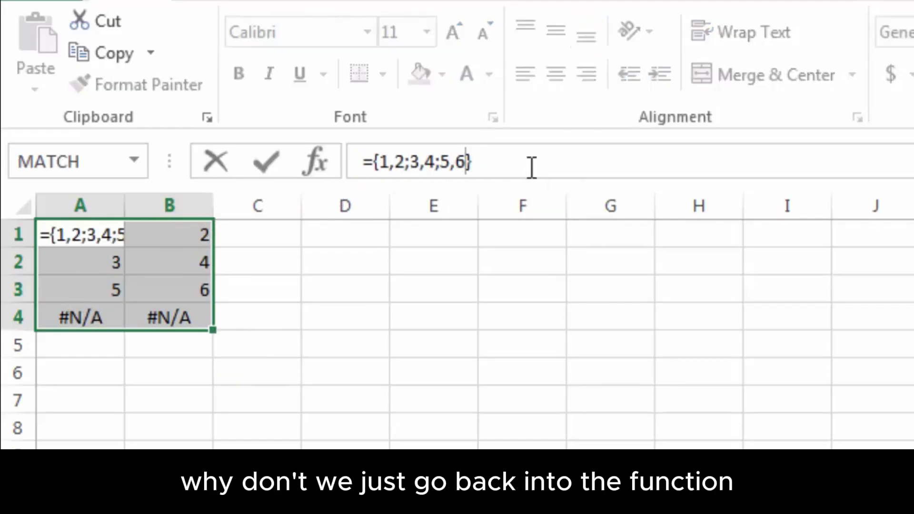
{"action": "type", "text": ";"}
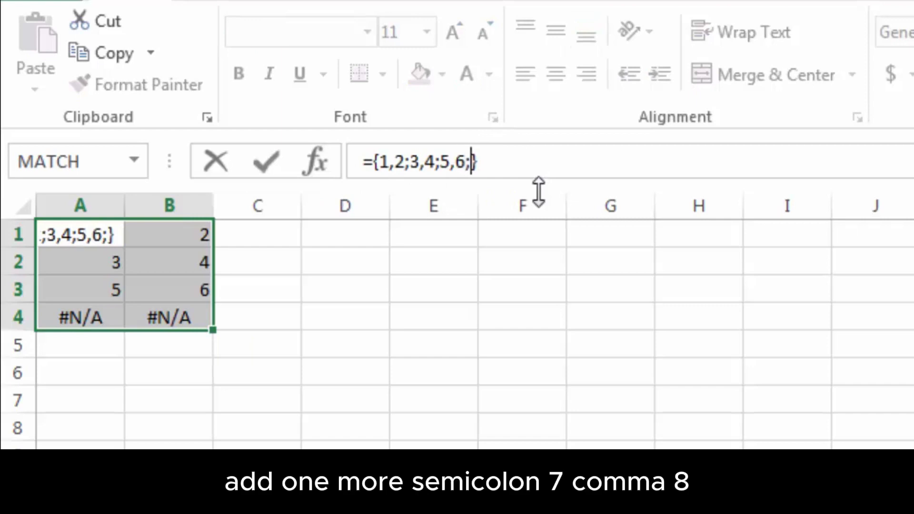
{"action": "type", "text": "7,8"}
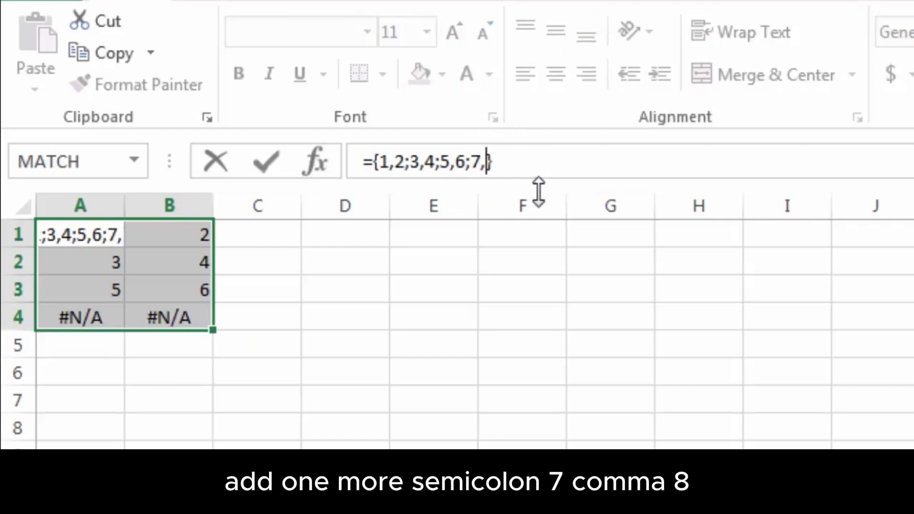
{"action": "key", "text": "ctrl+shift+Return"}
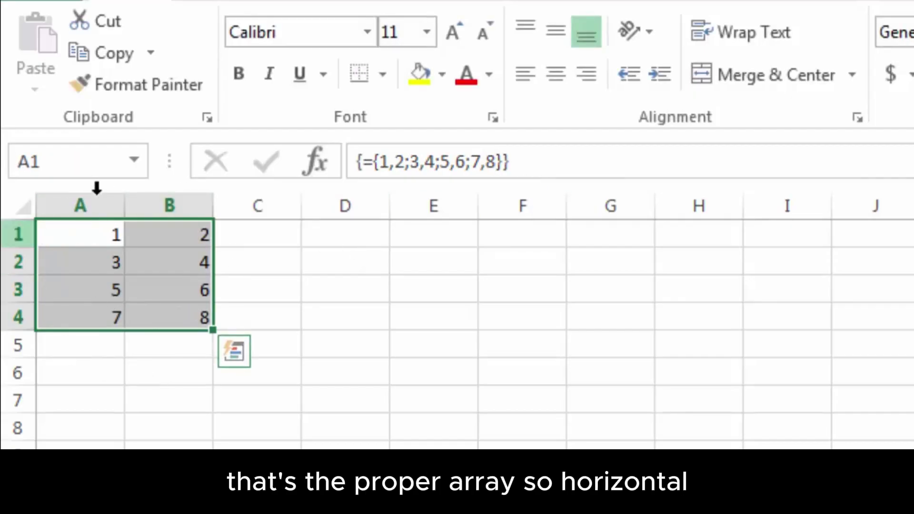
{"action": "left_click", "coordinate": [278, 263]}
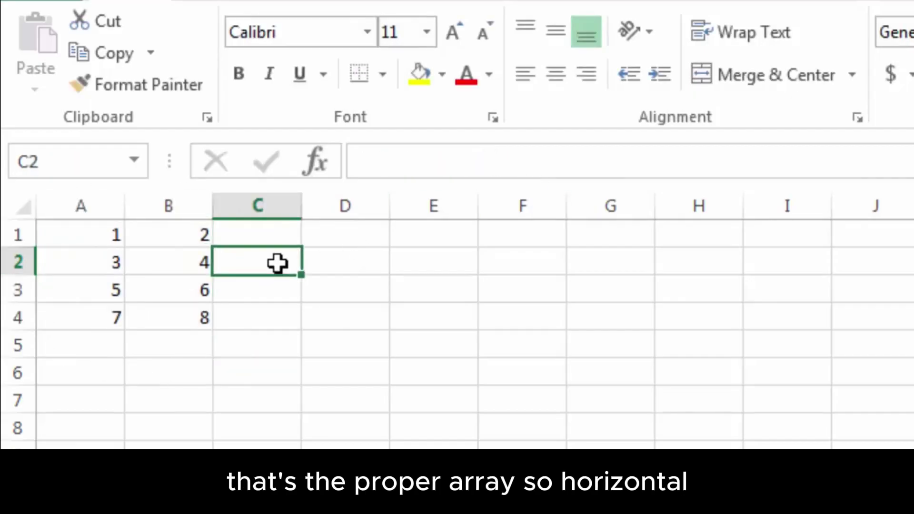
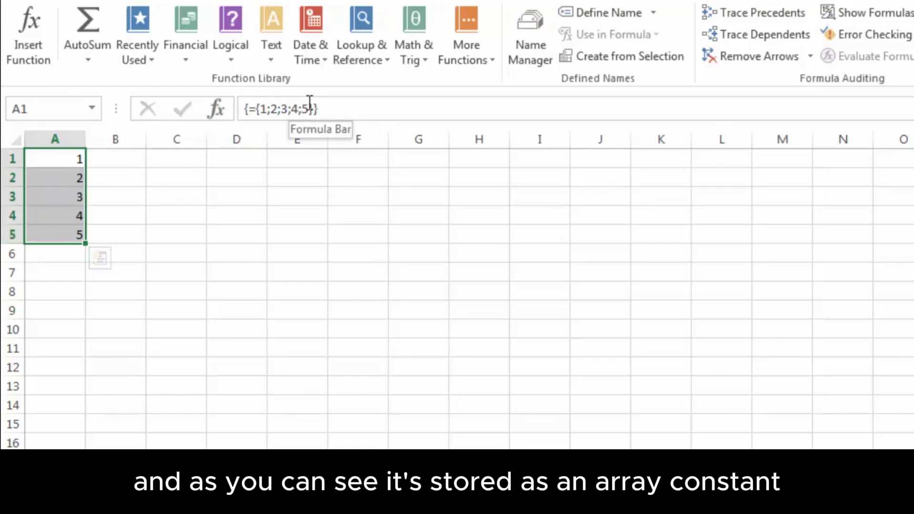
Select the empty cell B1 beside the A1:A5 array constant results
{"action": "left_click", "coordinate": [129, 157]}
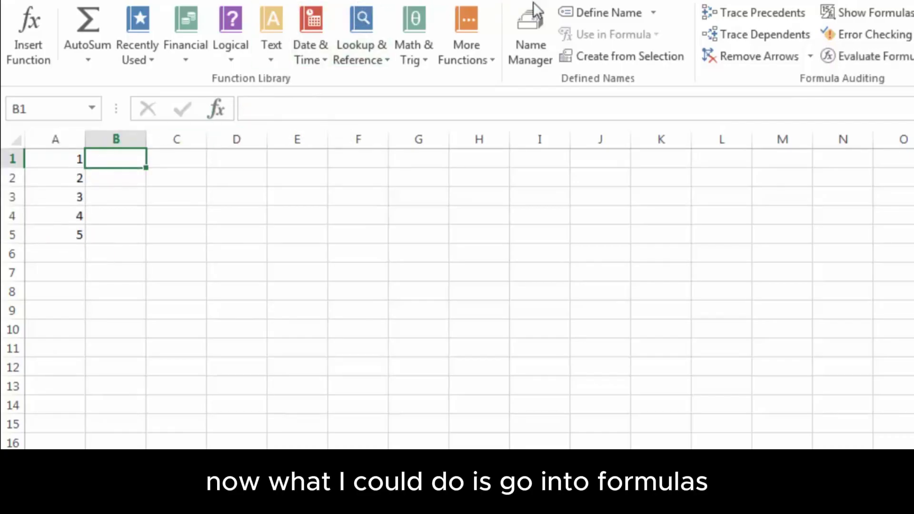
Define the workbook name Numbers referring to the array constant ={1;2;3;4;5}
{"action": "left_click", "coordinate": [603, 13]}
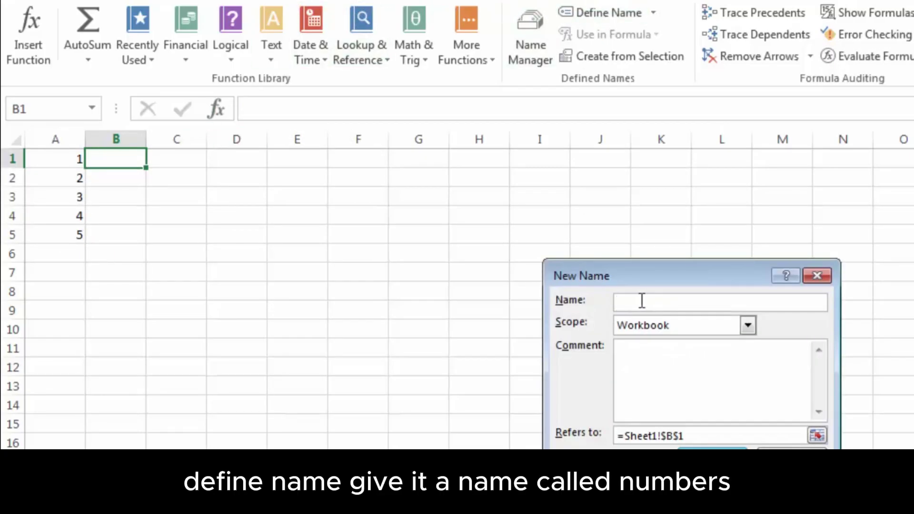
{"action": "type", "text": "Numbers"}
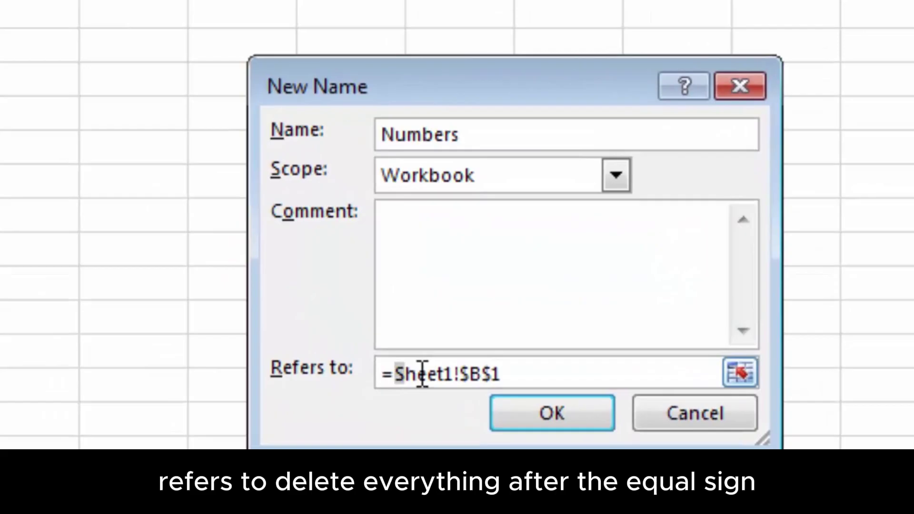
{"action": "left_click_drag", "start_coordinate": [420, 379], "coordinate": [590, 375]}
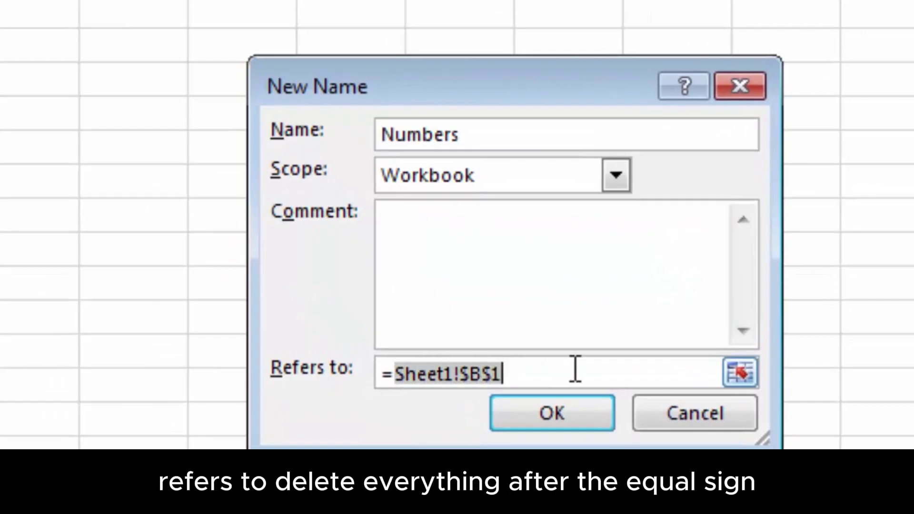
{"action": "key", "text": "BackSpace"}
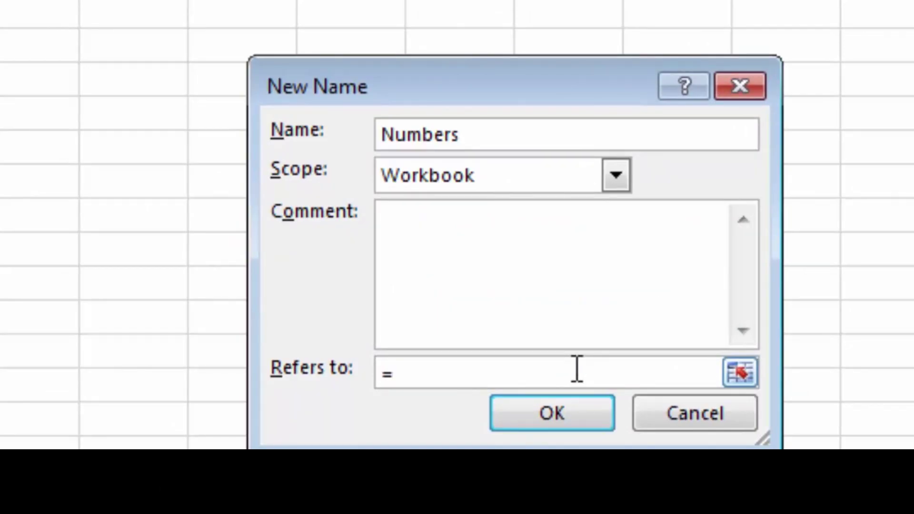
{"action": "type", "text": "{"}
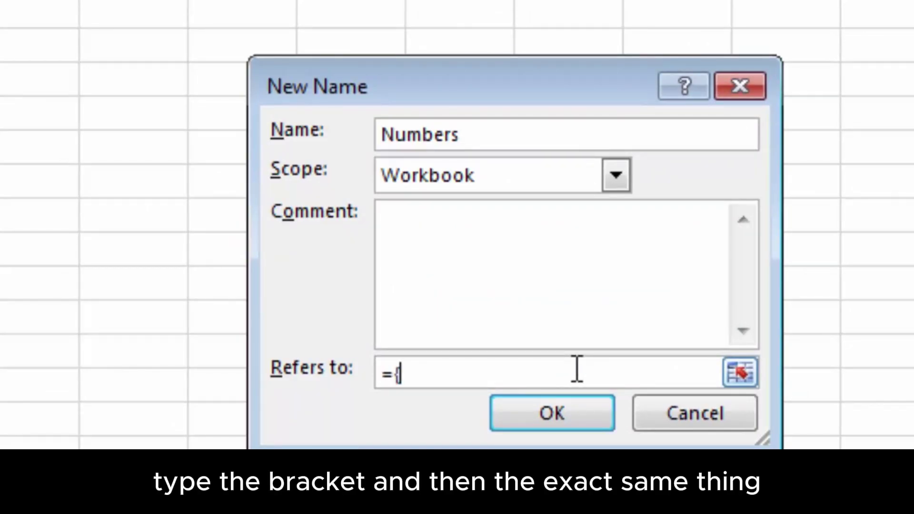
{"action": "type", "text": "1;"}
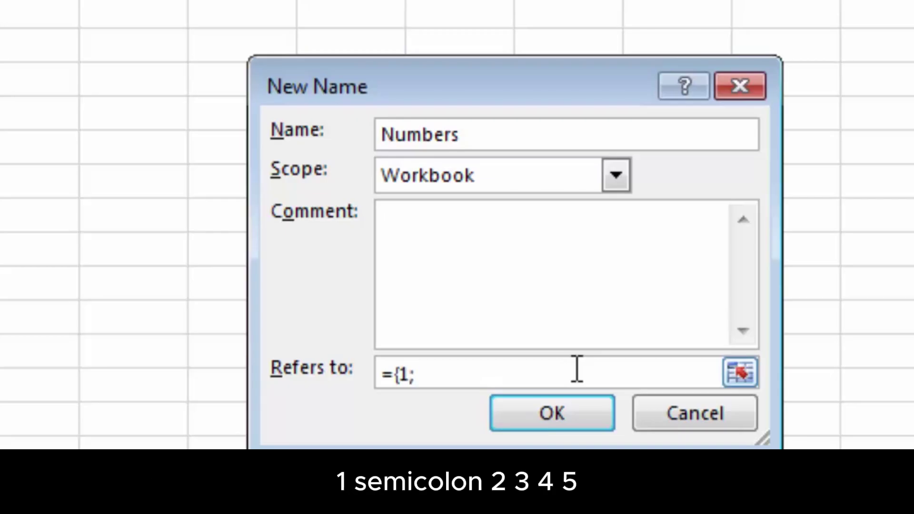
{"action": "type", "text": "2;3;4;5"}
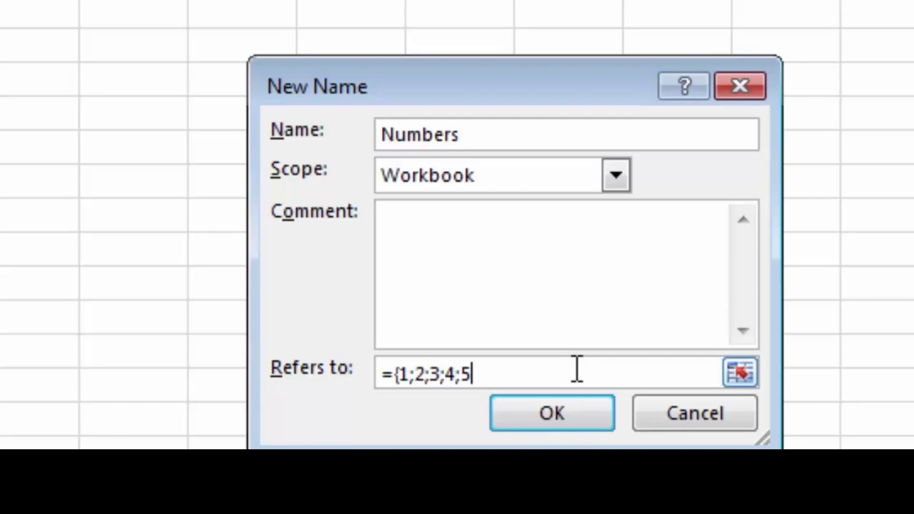
{"action": "type", "text": "}"}
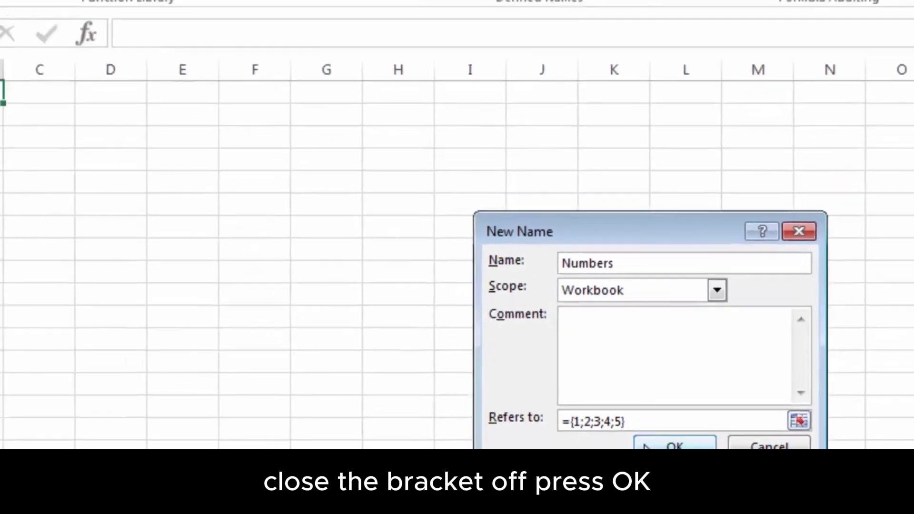
{"action": "left_click", "coordinate": [552, 413]}
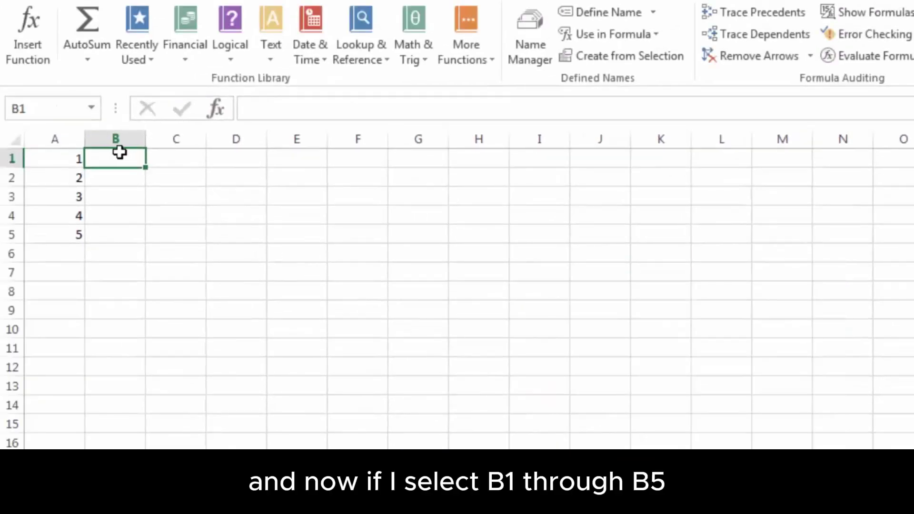
Enter =Numbers as an array formula across B1:B5, showing 1 through 5
{"action": "left_click_drag", "start_coordinate": [111, 157], "coordinate": [117, 235]}
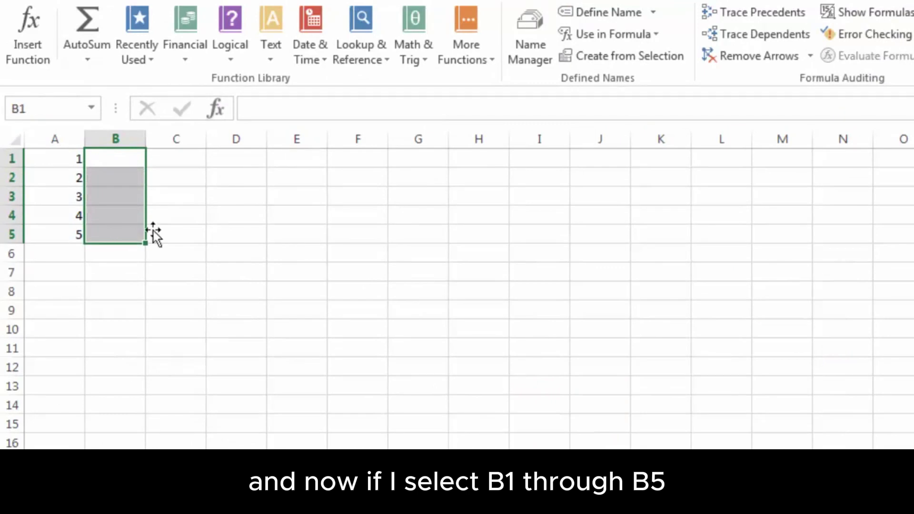
{"action": "left_click", "coordinate": [275, 107]}
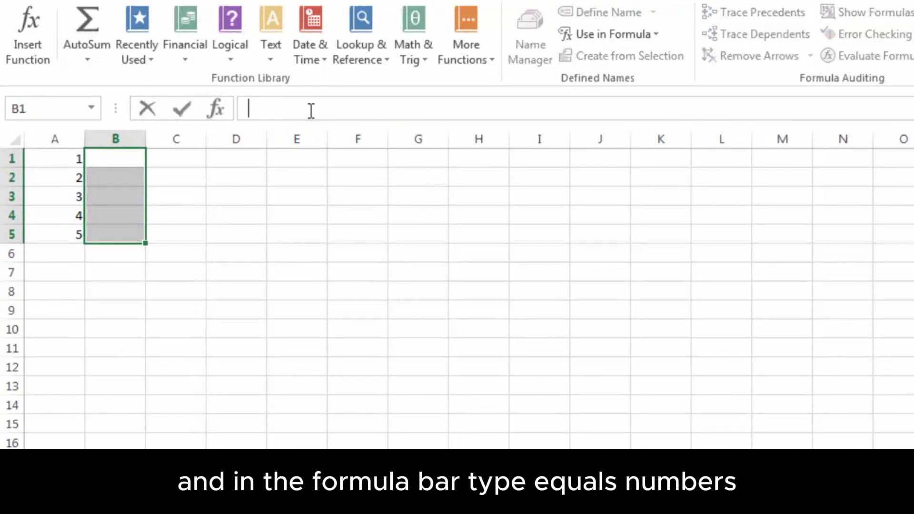
{"action": "type", "text": "=Numbers"}
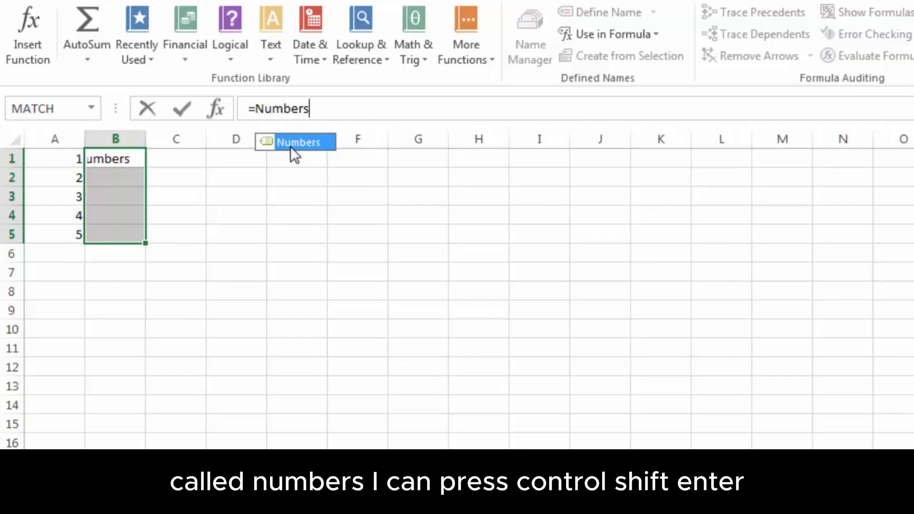
{"action": "key", "text": "ctrl+shift+Return"}
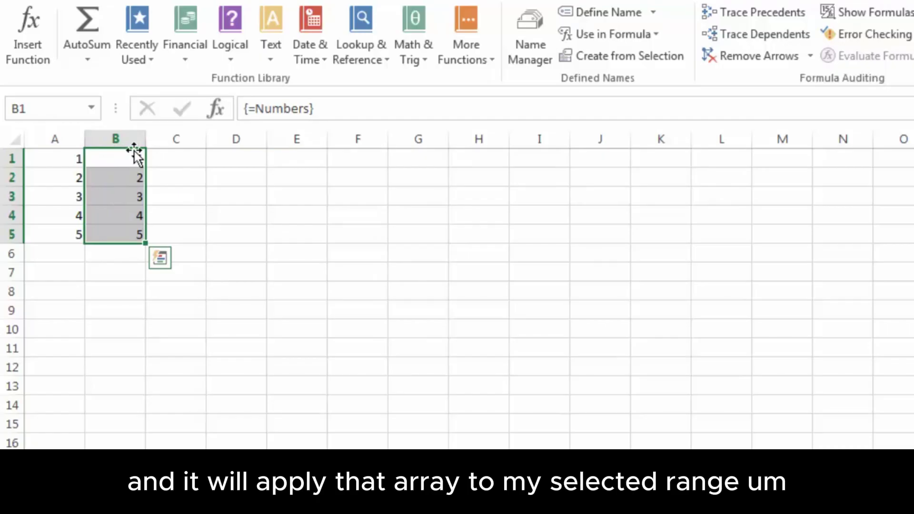
{"action": "left_click", "coordinate": [224, 157]}
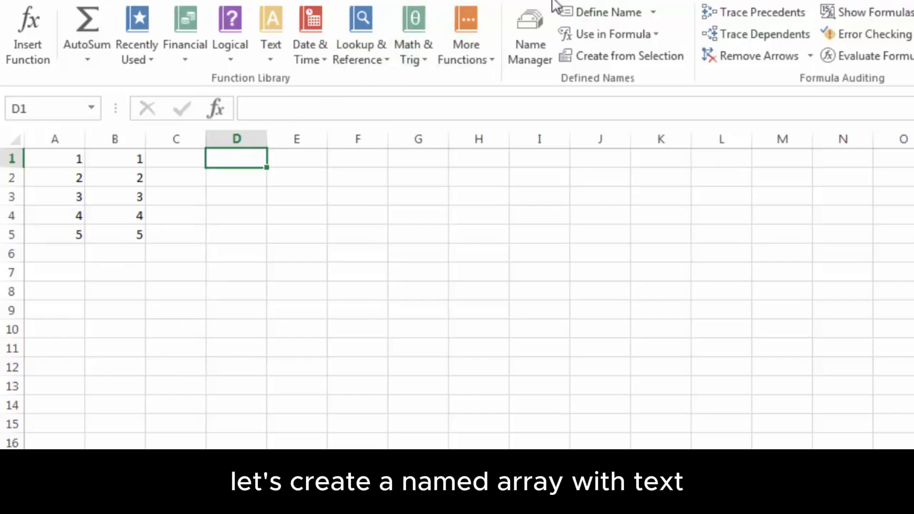
Define the name Text referring to ={"One";"Two";"Three";"Four";"Five"}
{"action": "left_click", "coordinate": [601, 17]}
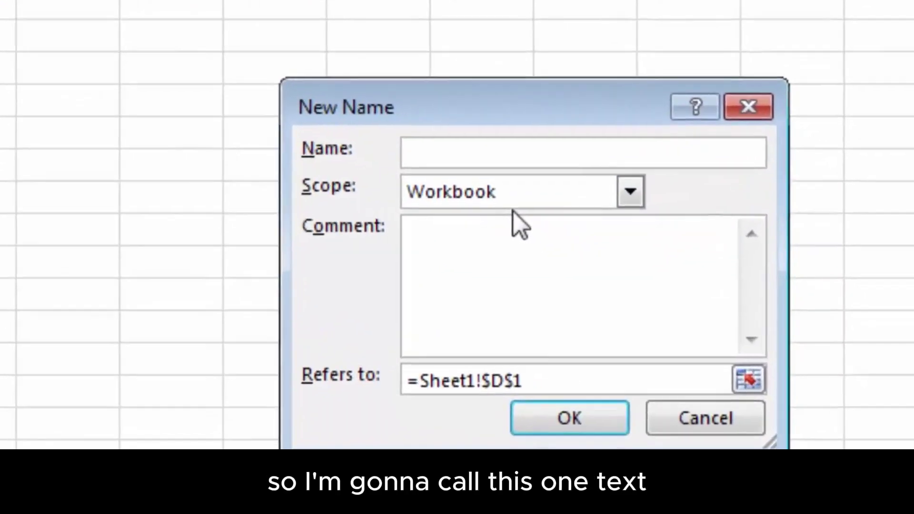
{"action": "type", "text": "Te"}
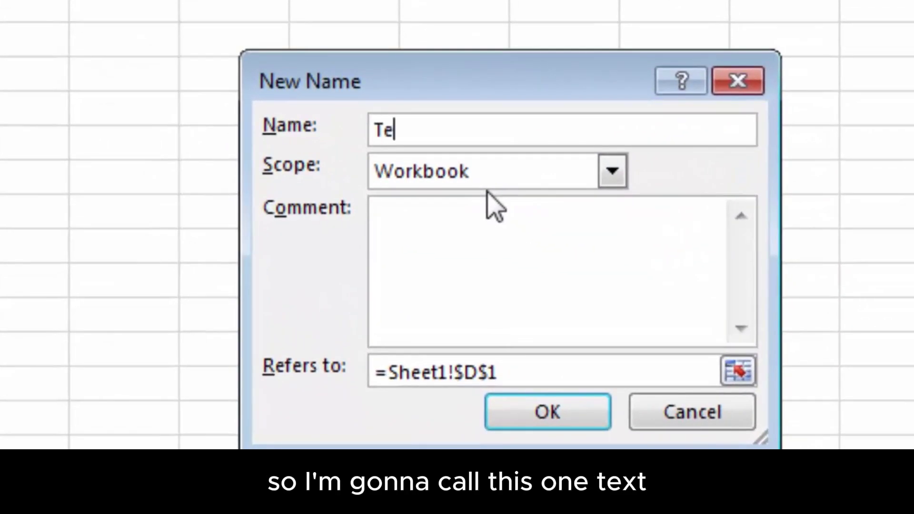
{"action": "type", "text": "xt"}
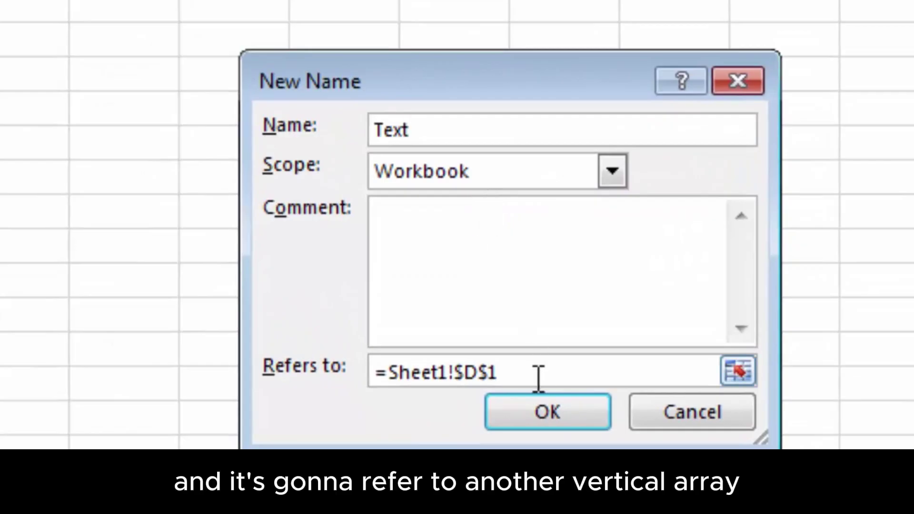
{"action": "left_click_drag", "start_coordinate": [524, 373], "coordinate": [393, 385]}
{"action": "key", "text": "BackSpace"}
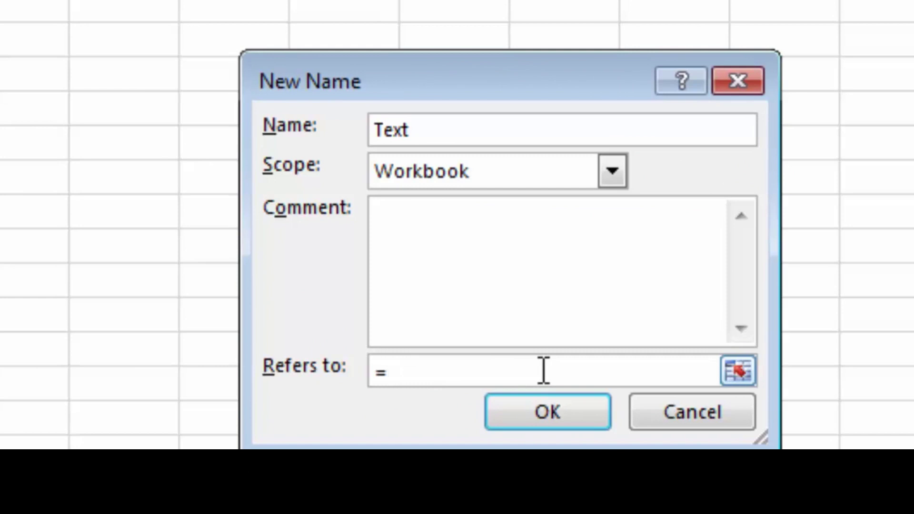
{"action": "type", "text": "{\""}
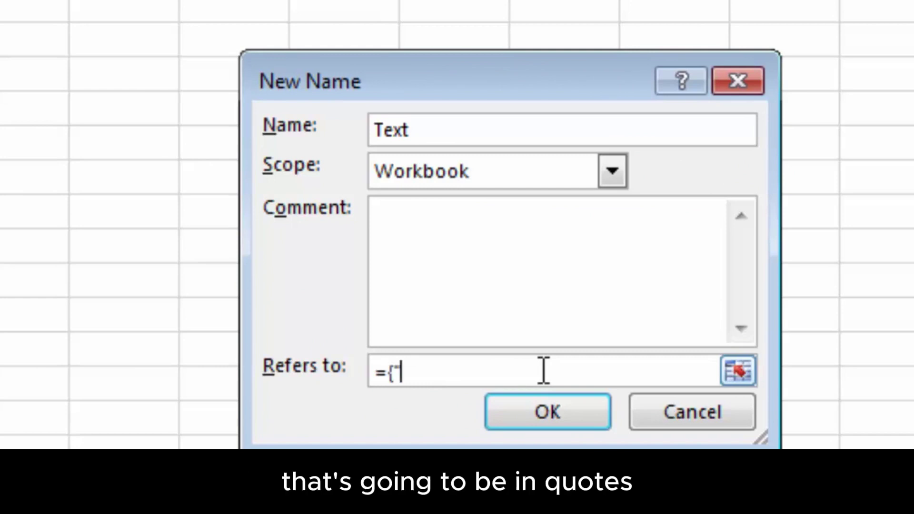
{"action": "type", "text": "One\""}
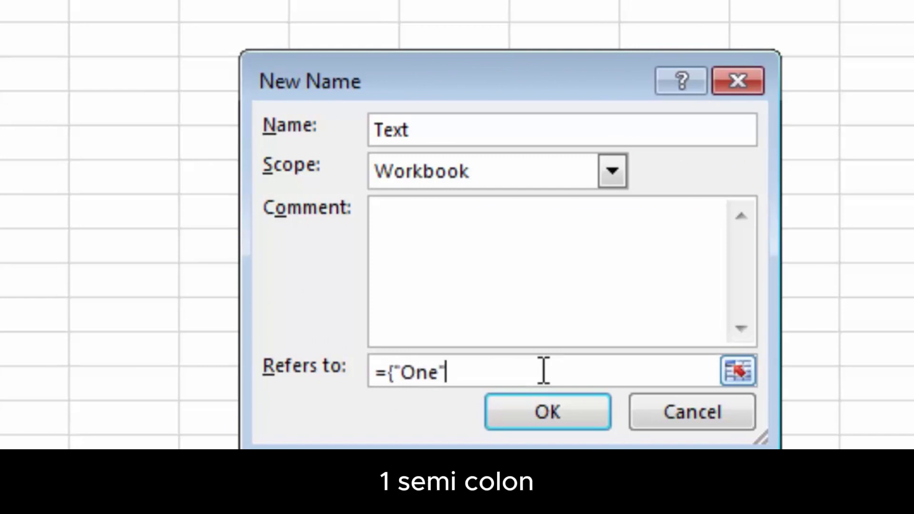
{"action": "type", "text": ";\"Tw"}
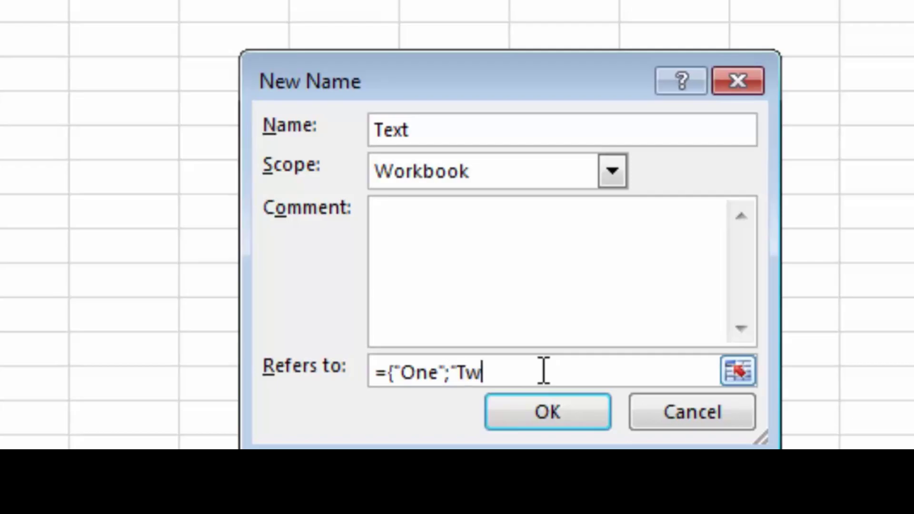
{"action": "type", "text": "o\";\"Three"}
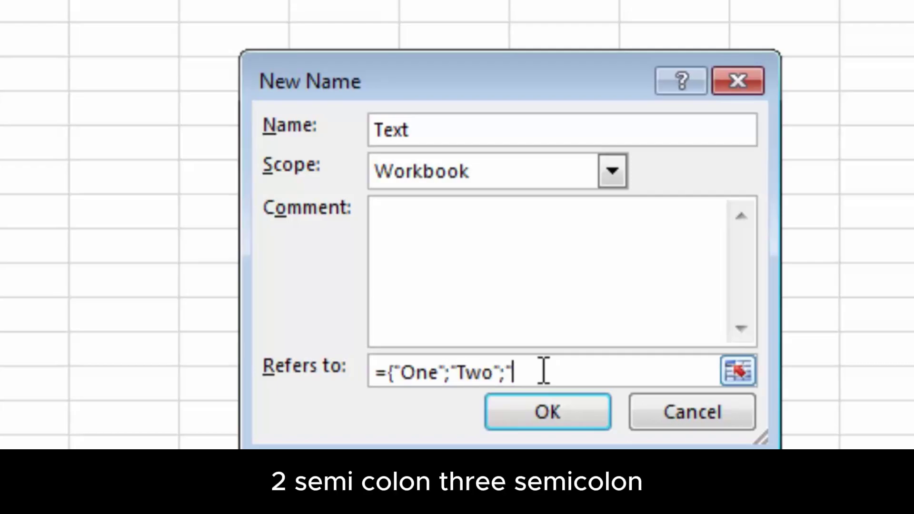
{"action": "type", "text": "\";"}
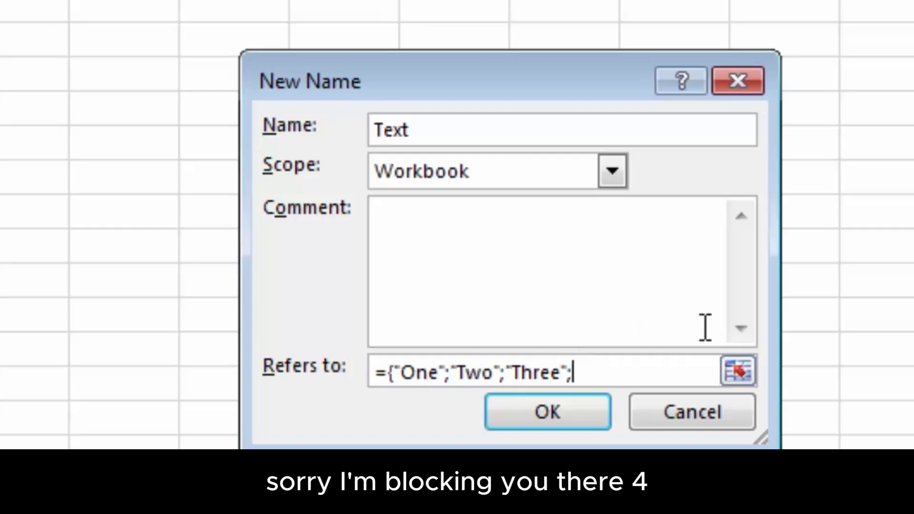
{"action": "type", "text": "\"Four\";\"F"}
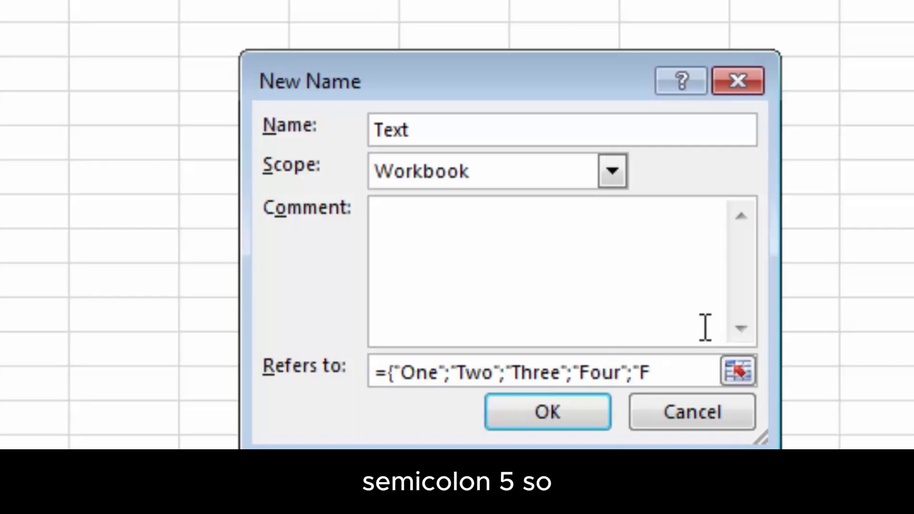
{"action": "type", "text": "ive\""}
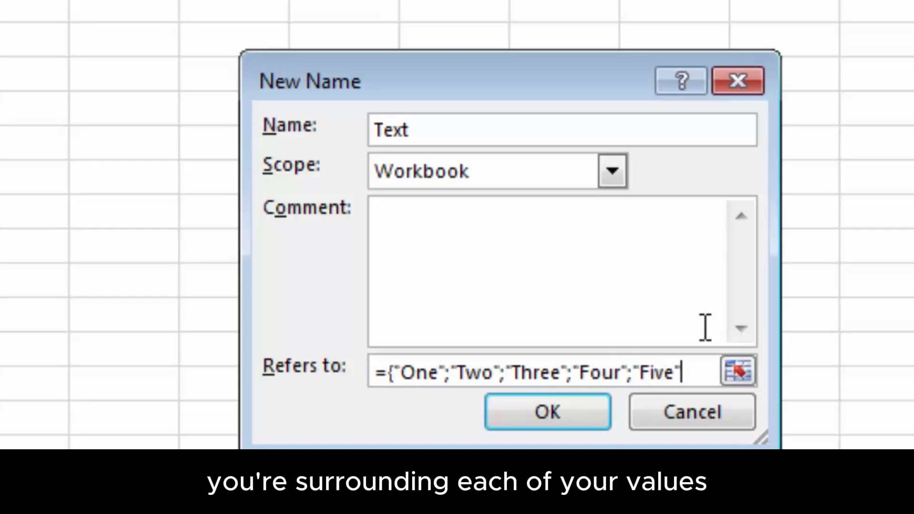
{"action": "type", "text": "}"}
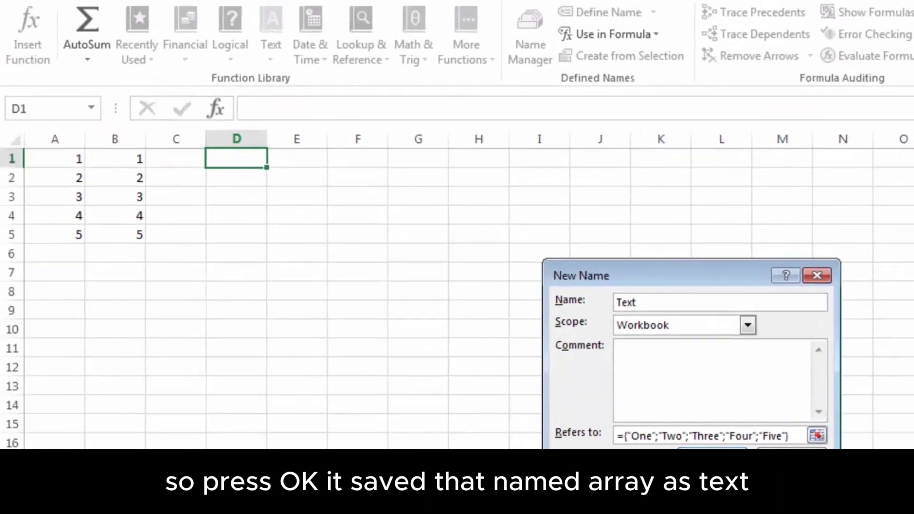
{"action": "left_click", "coordinate": [630, 439]}
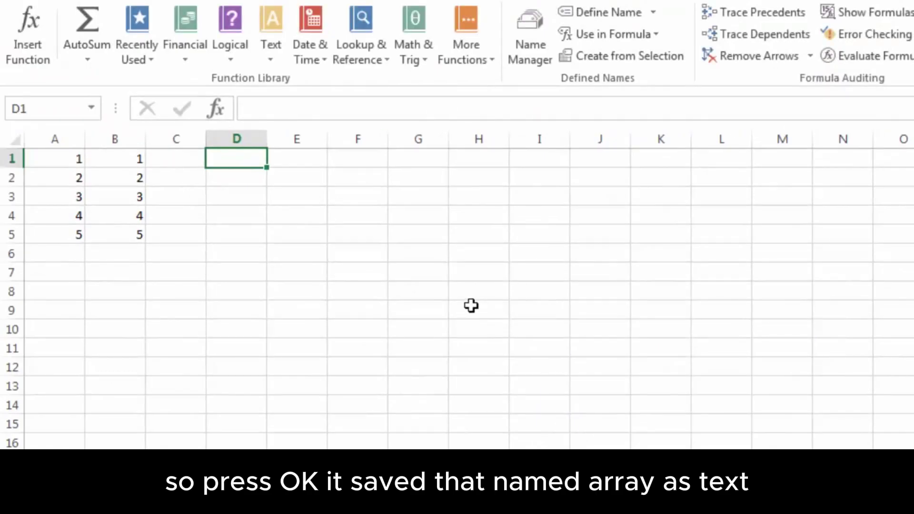
Enter =Text as an array formula across C1:C5 to show One through Five
{"action": "left_click_drag", "start_coordinate": [166, 162], "coordinate": [204, 229]}
{"action": "left_click", "coordinate": [271, 110]}
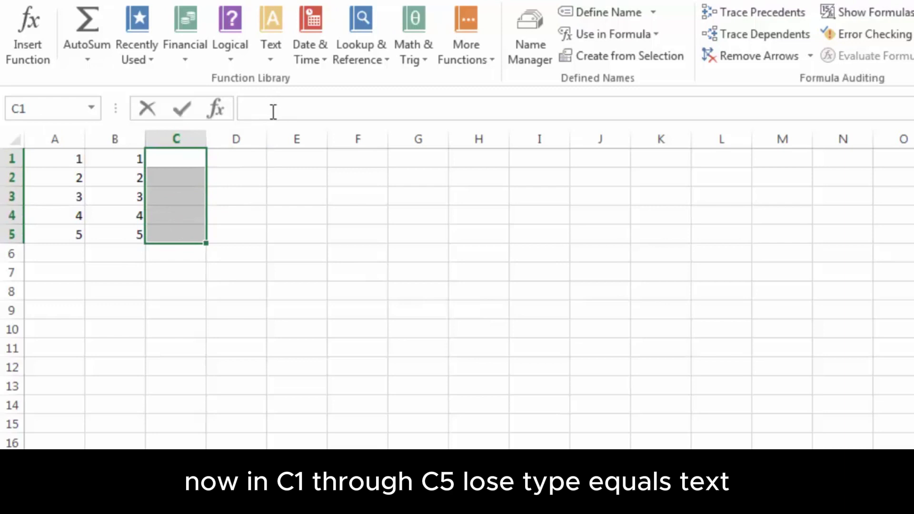
{"action": "type", "text": "=Text"}
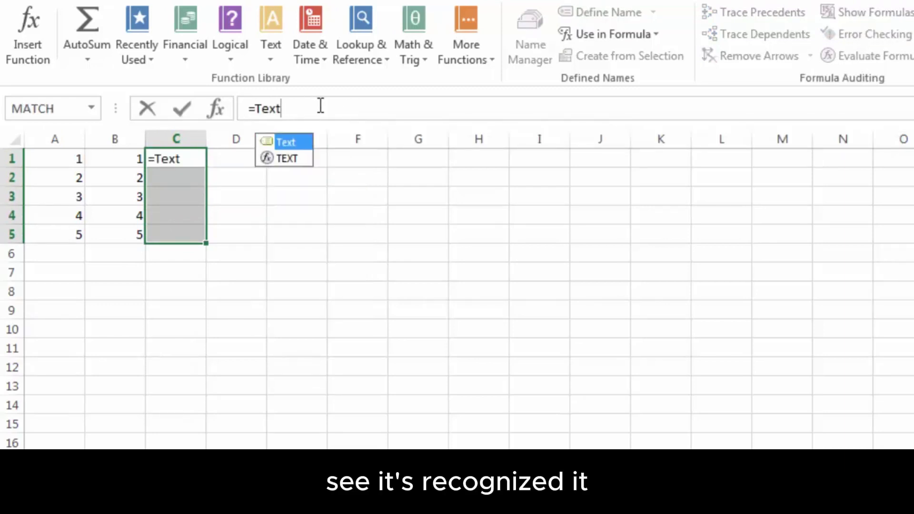
{"action": "key", "text": "ctrl+shift+Return"}
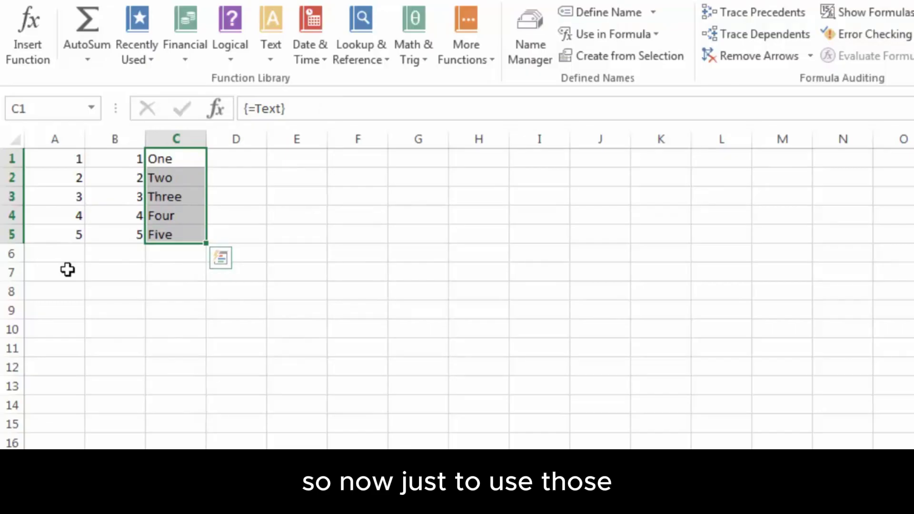
Enter the values 7, 3, 4, 9 and 5 into A7 through A11
{"action": "left_click", "coordinate": [67, 270]}
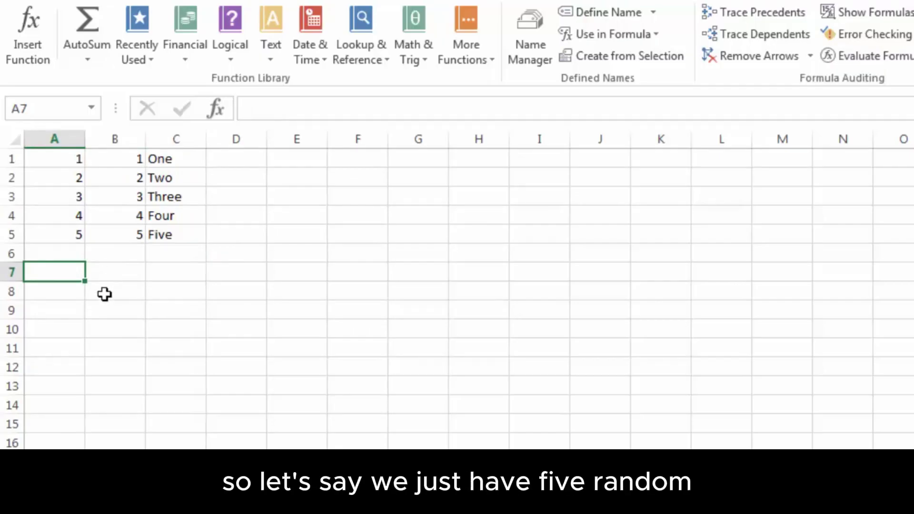
{"action": "type", "text": "7"}
{"action": "key", "text": "Return"}
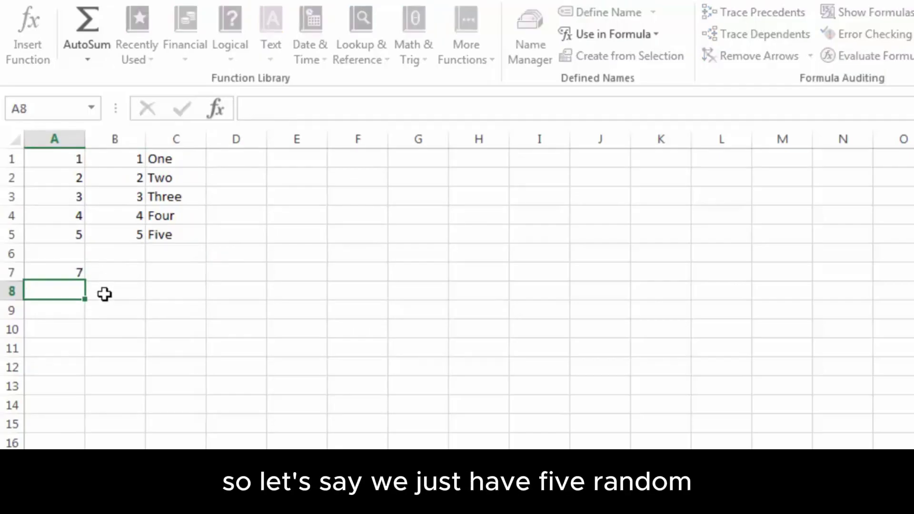
{"action": "type", "text": "3"}
{"action": "key", "text": "Return"}
{"action": "type", "text": "45"}
{"action": "key", "text": "BackSpace"}
{"action": "key", "text": "Return"}
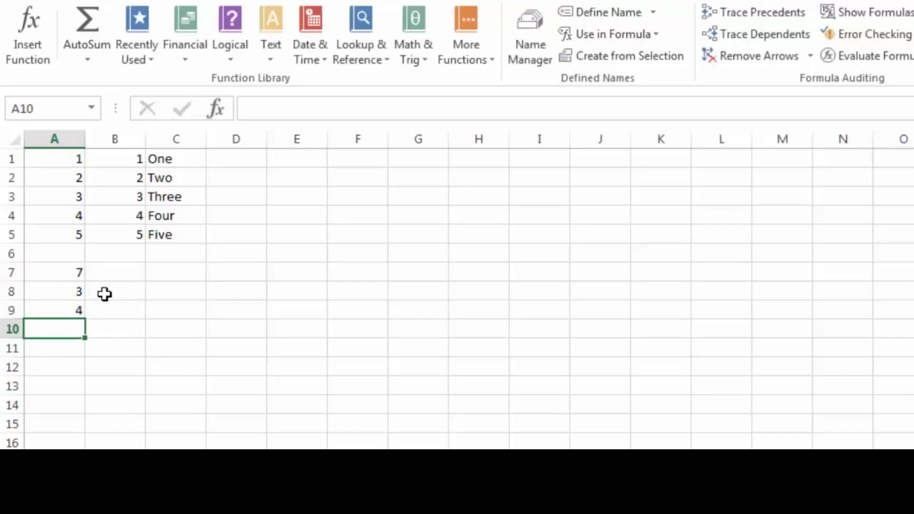
{"action": "type", "text": "9"}
{"action": "key", "text": "Return"}
{"action": "type", "text": "5"}
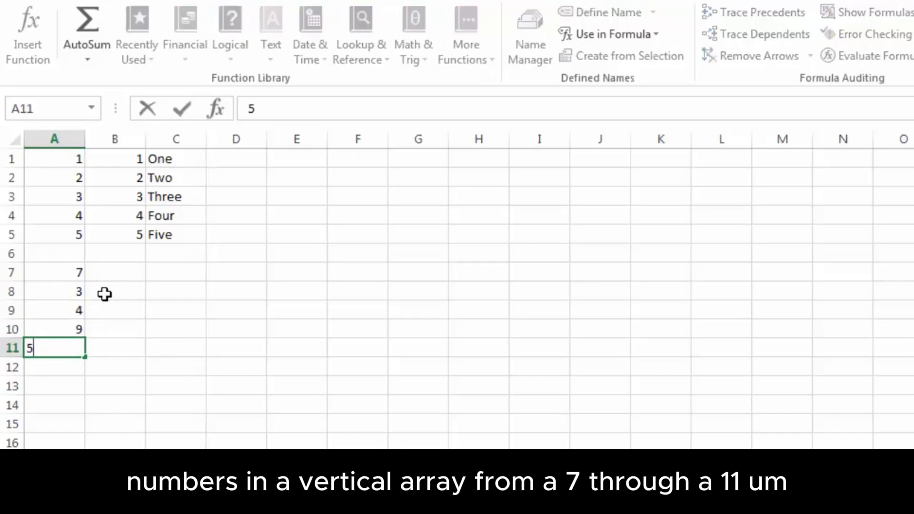
{"action": "key", "text": "Return"}
Select the result range B7:B11 and start a formula in the formula bar
{"action": "left_click_drag", "start_coordinate": [48, 274], "coordinate": [47, 341]}
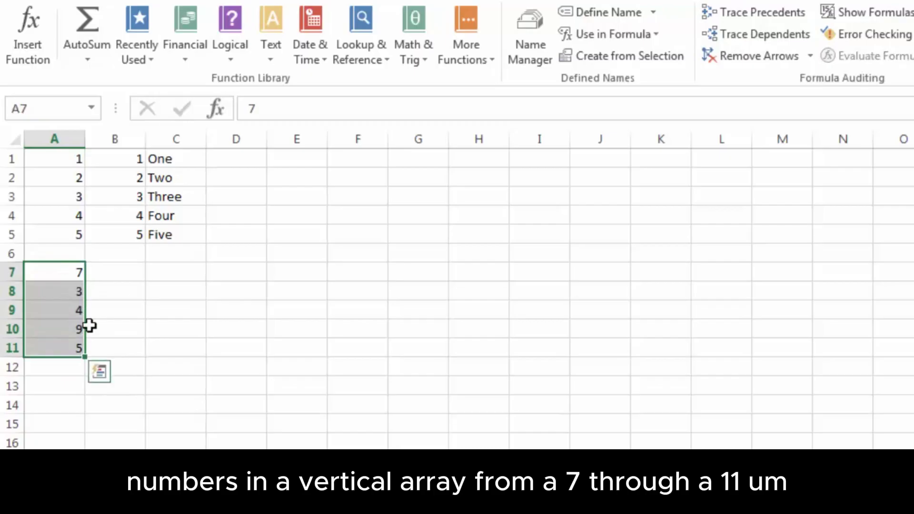
{"action": "left_click_drag", "start_coordinate": [124, 267], "coordinate": [134, 345]}
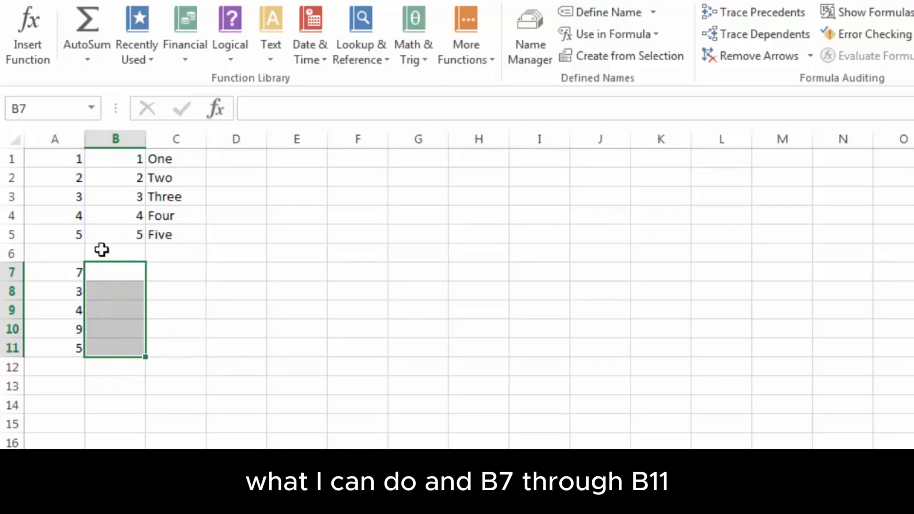
{"action": "left_click", "coordinate": [257, 109]}
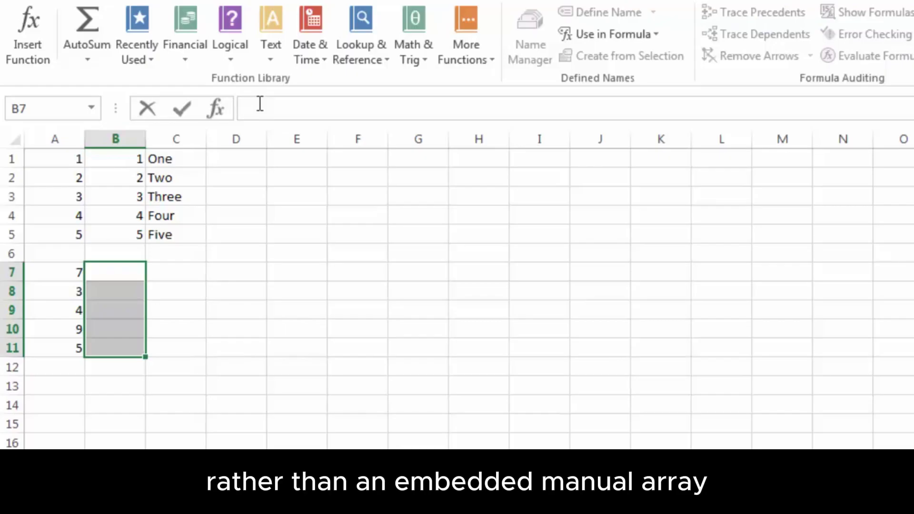
Enter =A7:A11*{1;2;3;4;5} as an array formula in B7:B11
{"action": "type", "text": "="}
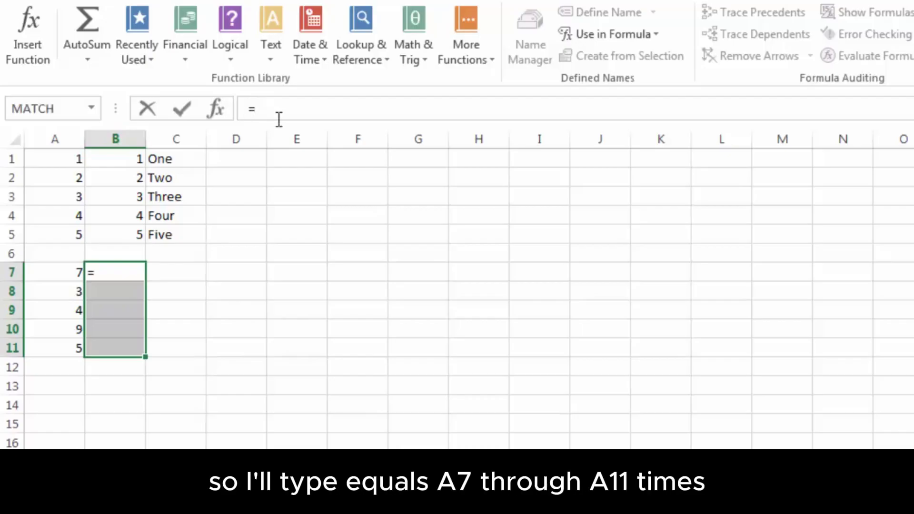
{"action": "left_click_drag", "start_coordinate": [65, 274], "coordinate": [67, 349]}
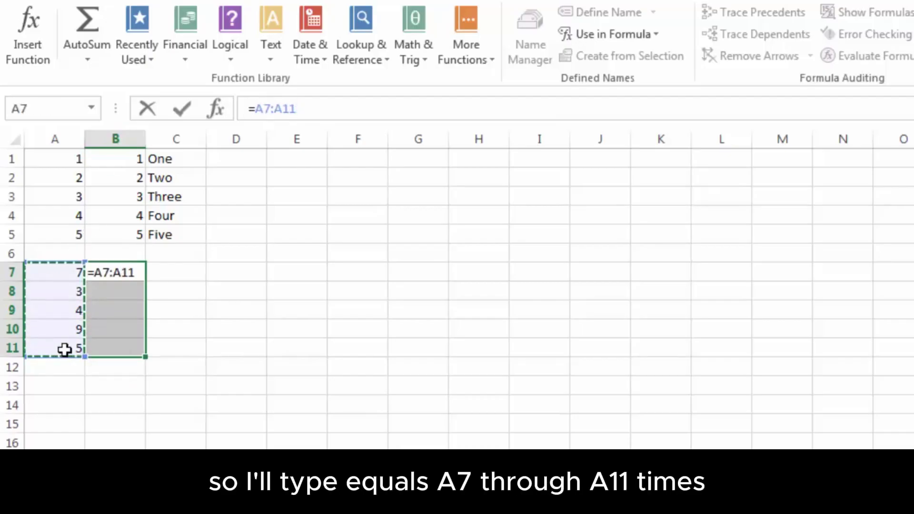
{"action": "type", "text": "*"}
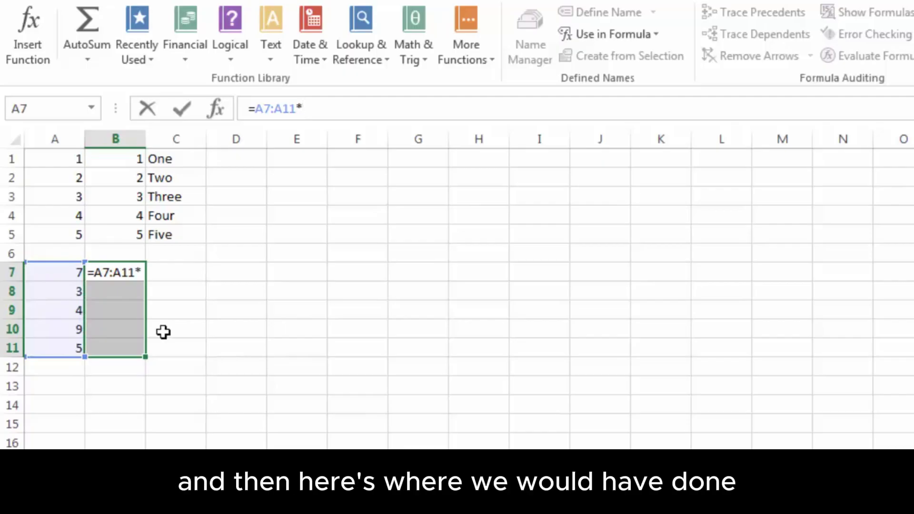
{"action": "type", "text": "{1;"}
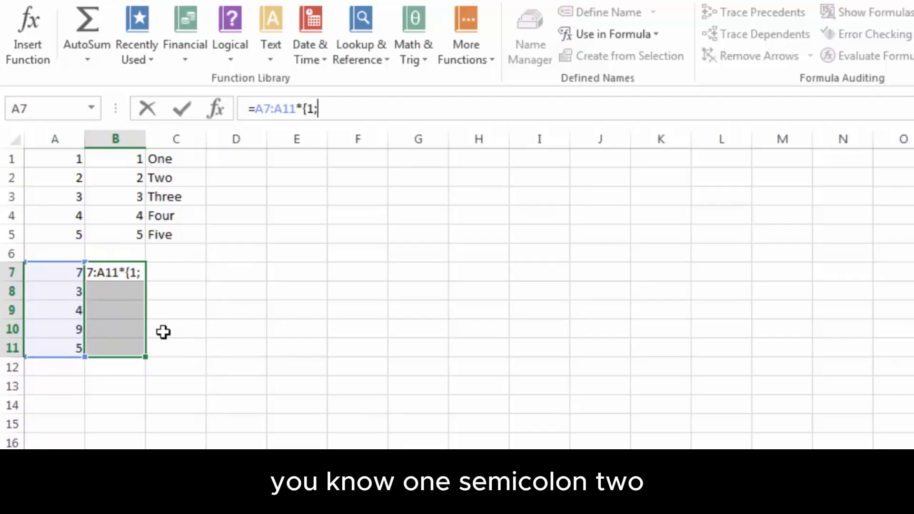
{"action": "type", "text": "2;3;4;5"}
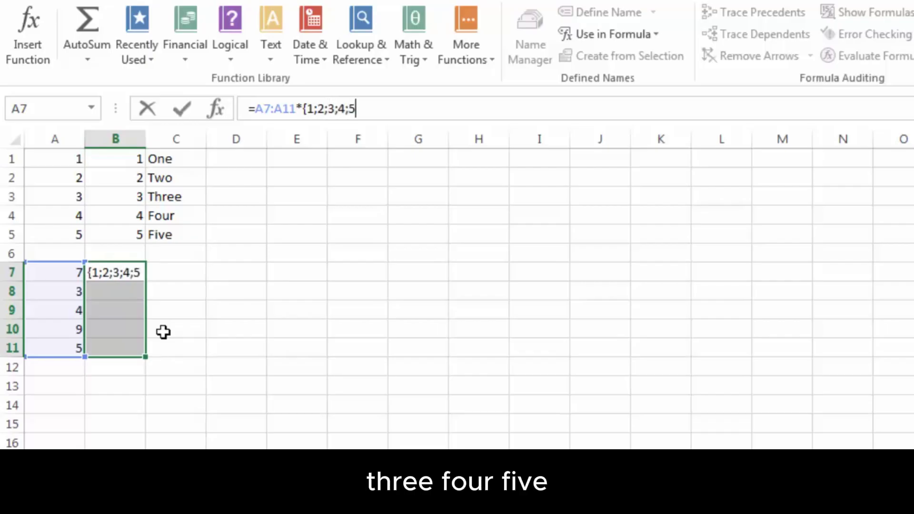
{"action": "type", "text": "}"}
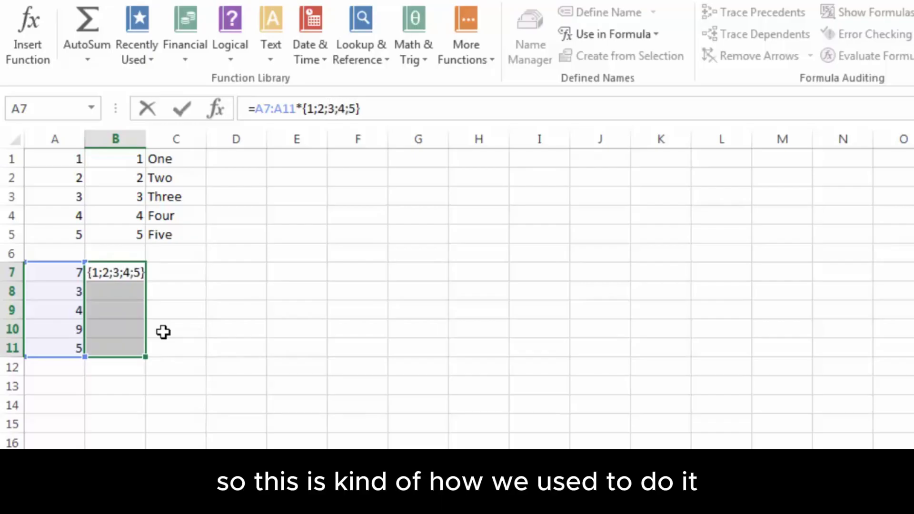
{"action": "key", "text": "ctrl+shift+Return"}
Replace the array constant with Numbers so the formula reads {=A7:A11*Numbers}
{"action": "key", "text": "Up"}
{"action": "key", "text": "Down"}
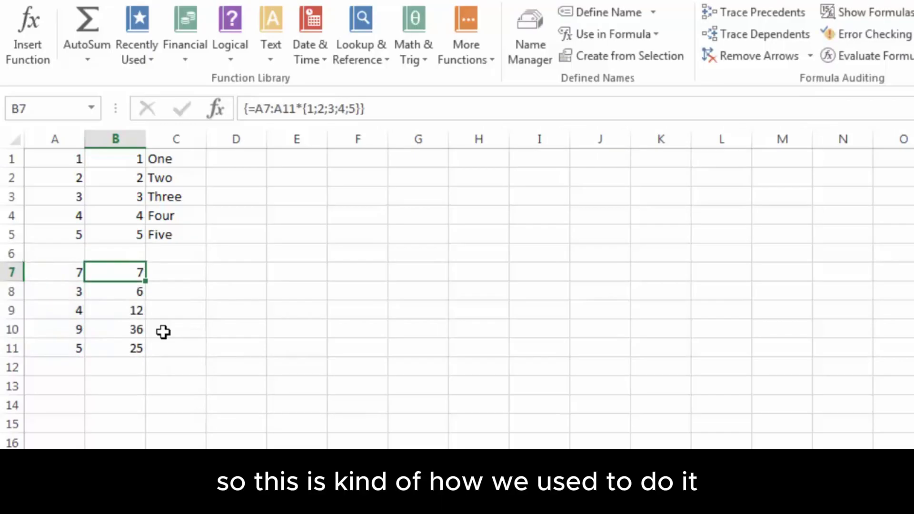
{"action": "left_click", "coordinate": [135, 350], "text": "shift"}
{"action": "left_click", "coordinate": [302, 104]}
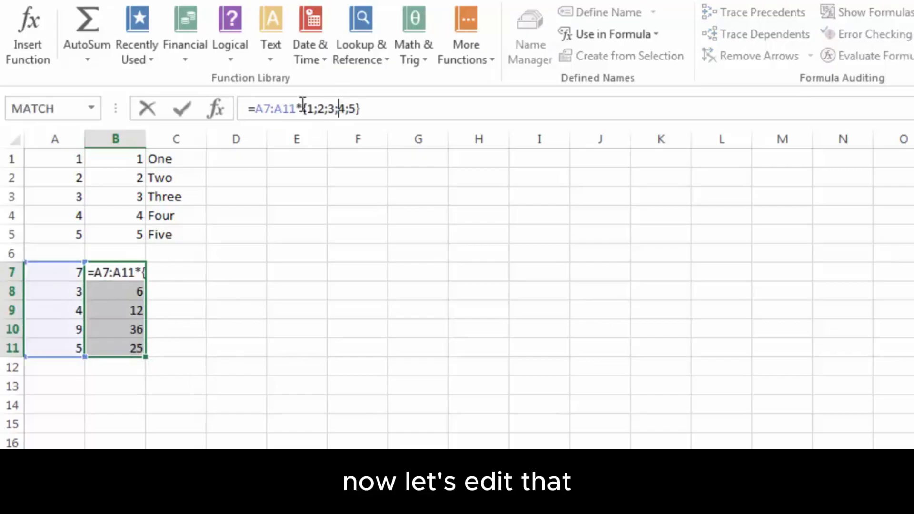
{"action": "left_click_drag", "start_coordinate": [303, 105], "coordinate": [363, 106]}
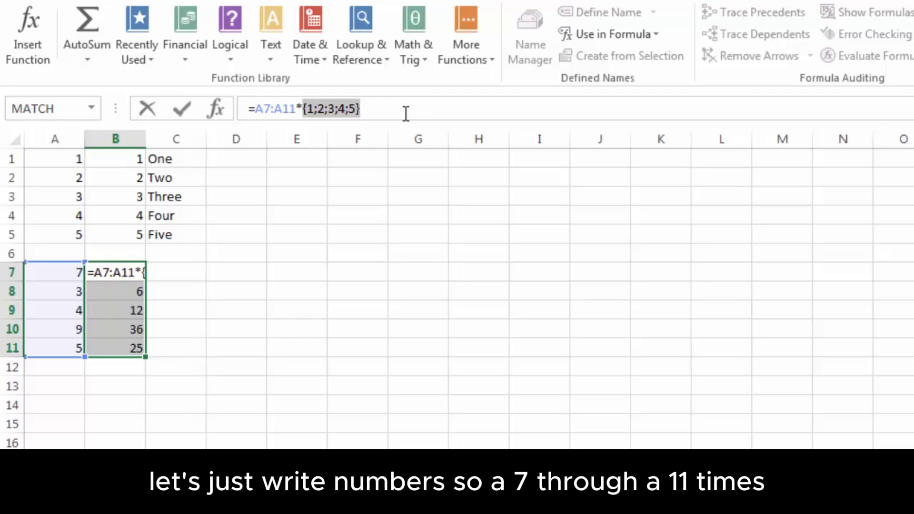
{"action": "type", "text": "Numbers"}
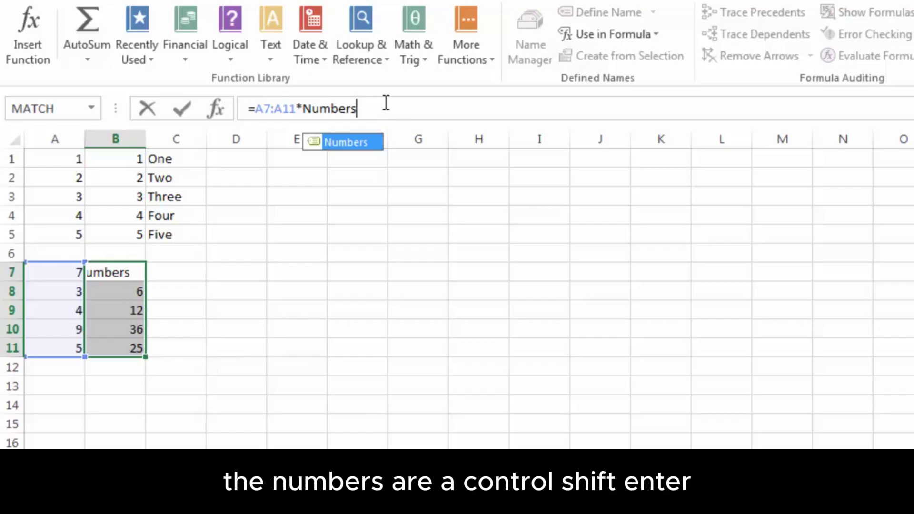
{"action": "key", "text": "ctrl+shift+Return"}
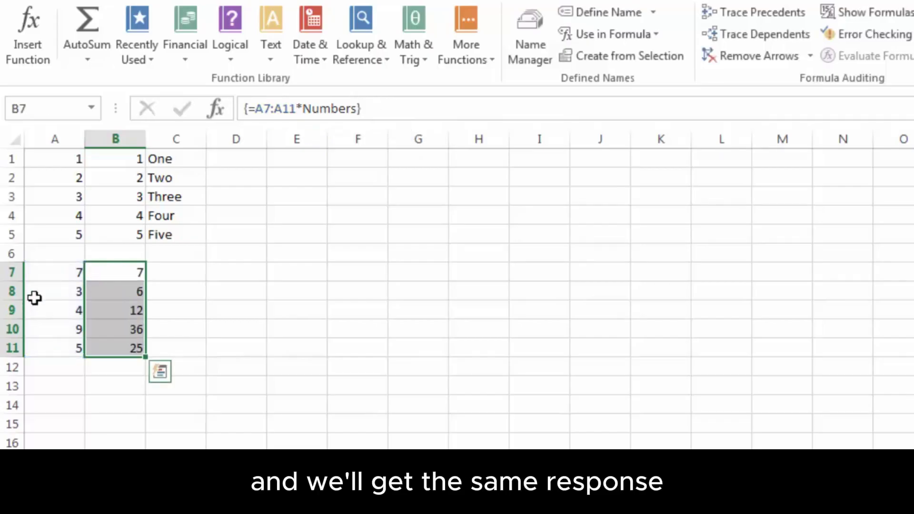
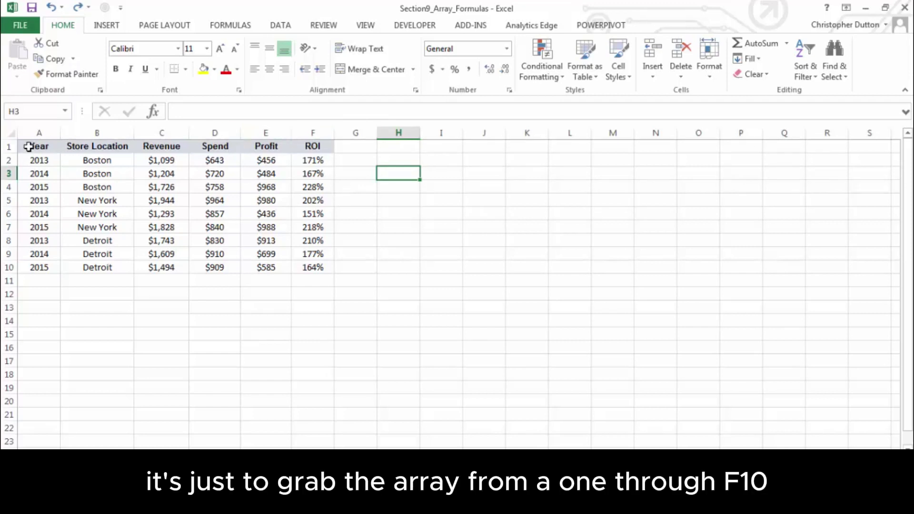
Copy the store table A1:F10, paste it transposed at I1, and widen column I for Store Location
{"action": "left_click_drag", "start_coordinate": [33, 147], "coordinate": [316, 269]}
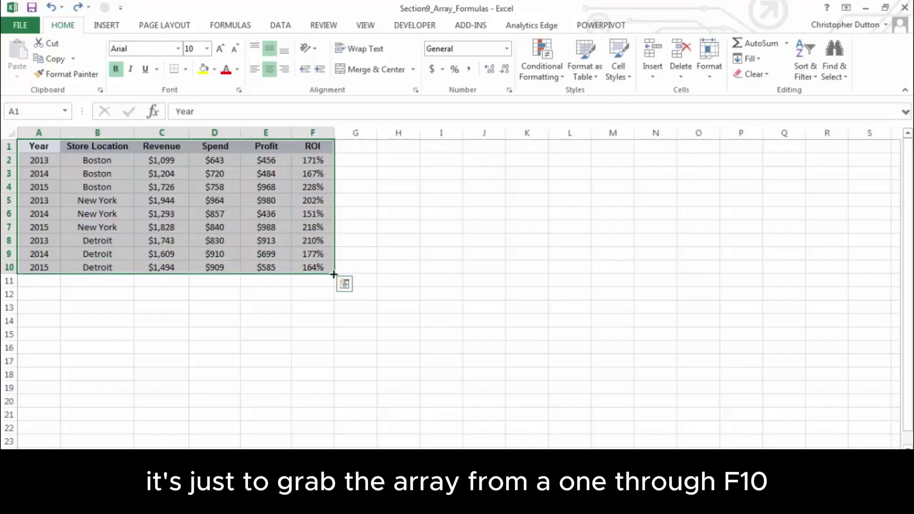
{"action": "key", "text": "ctrl+c"}
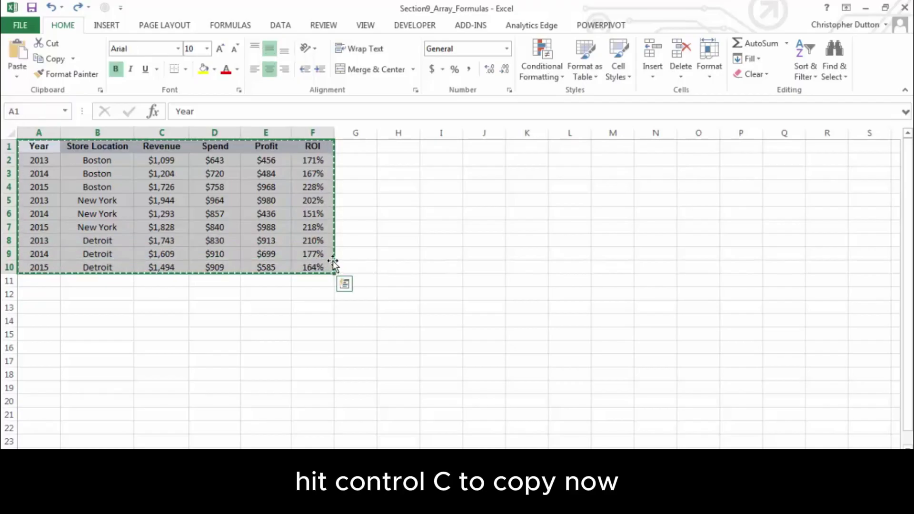
{"action": "left_click", "coordinate": [481, 150]}
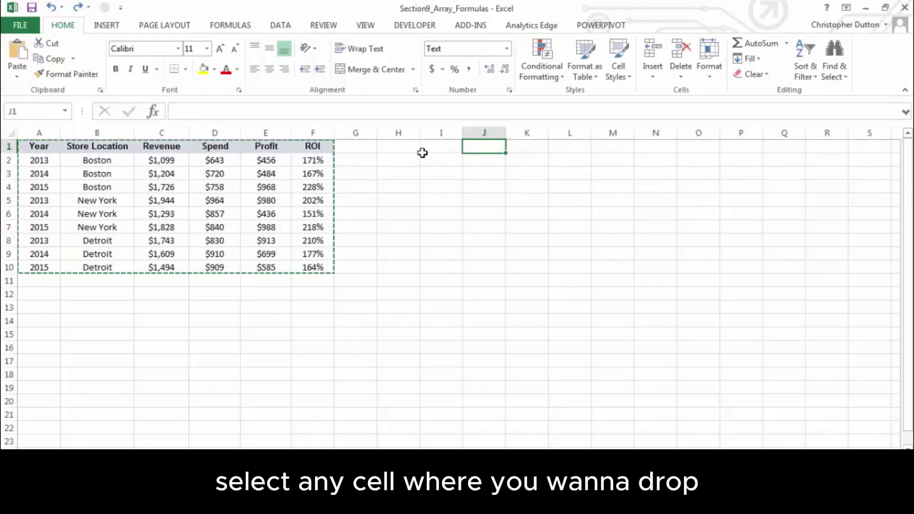
{"action": "left_click", "coordinate": [426, 151]}
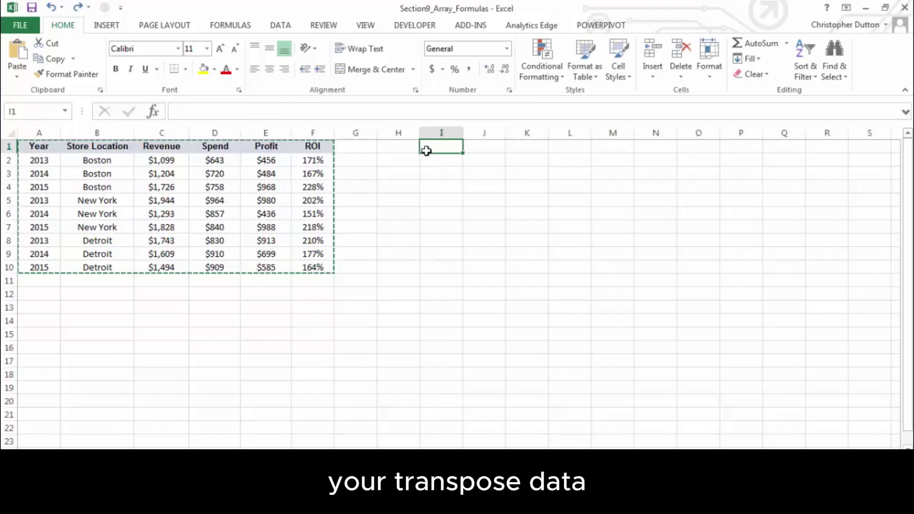
{"action": "key", "text": "alt"}
{"action": "key", "text": "h"}
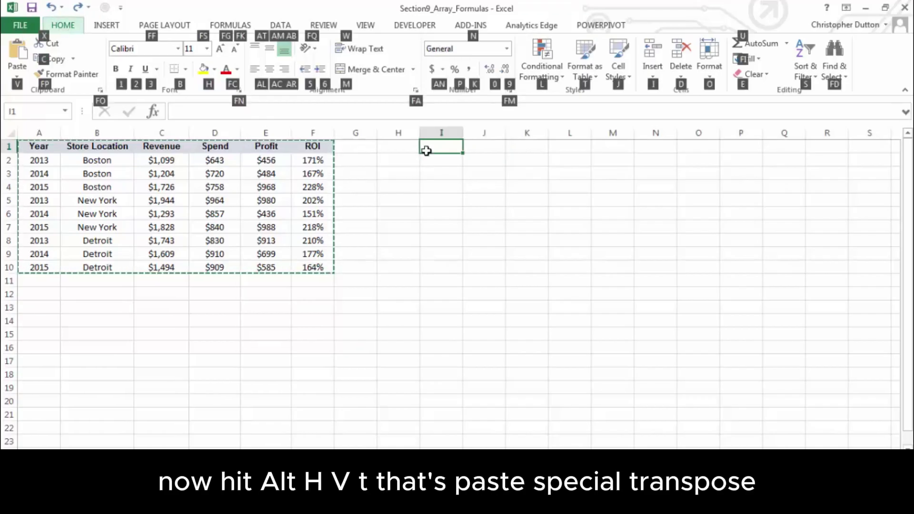
{"action": "key", "text": "v"}
{"action": "key", "text": "t"}
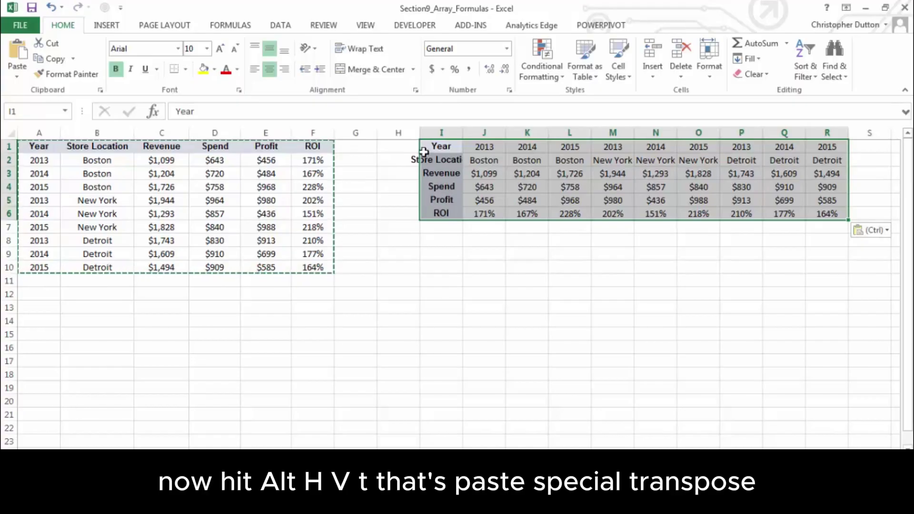
{"action": "left_click_drag", "start_coordinate": [462, 131], "coordinate": [499, 130]}
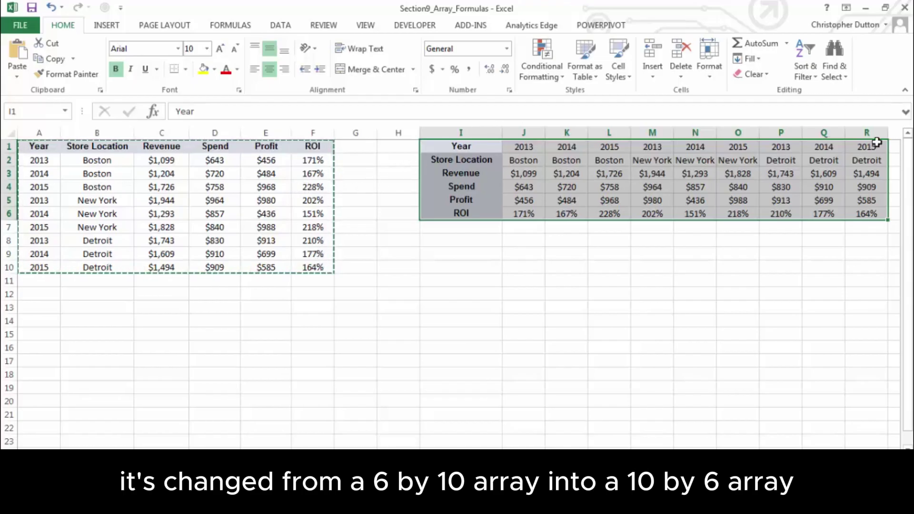
Check the transposed year, location, revenue and profit cells, where profit now reads =O3-O4
{"action": "left_click", "coordinate": [522, 148]}
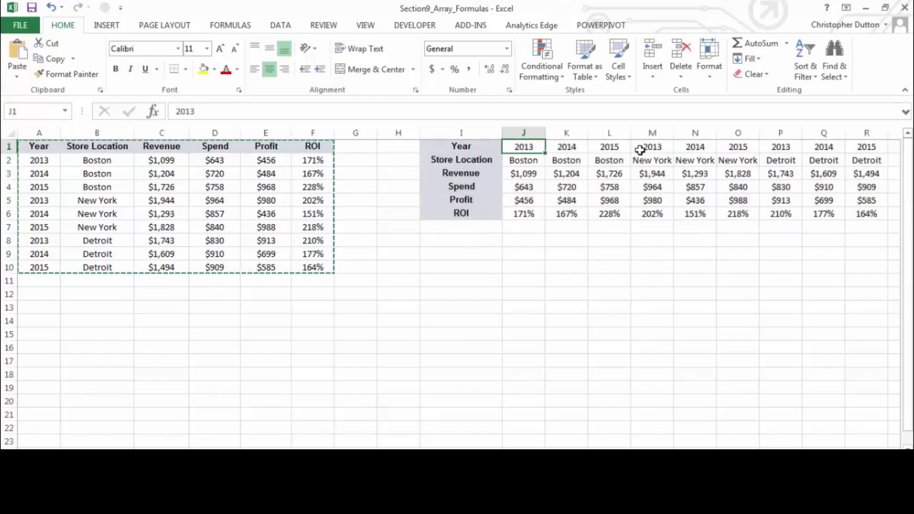
{"action": "left_click", "coordinate": [639, 149]}
{"action": "left_click", "coordinate": [530, 156]}
{"action": "left_click", "coordinate": [554, 197]}
{"action": "left_click", "coordinate": [678, 159]}
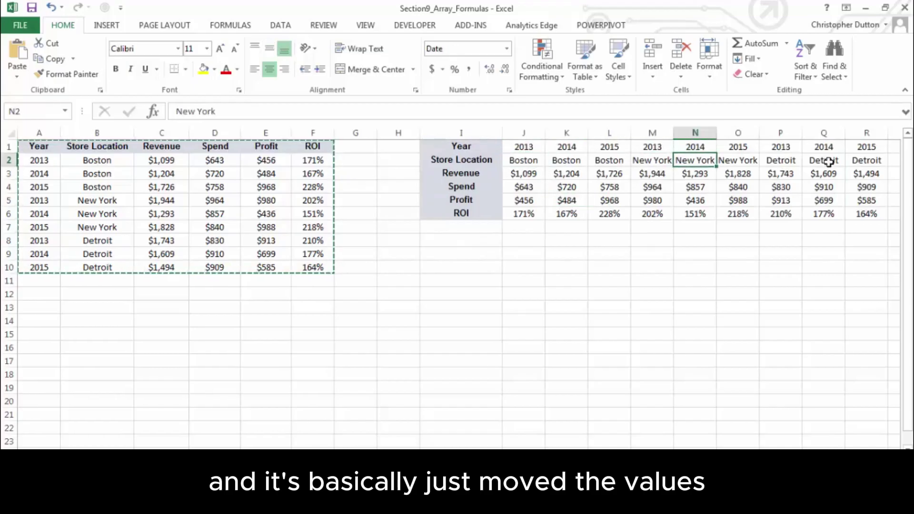
{"action": "left_click", "coordinate": [831, 199]}
{"action": "left_click", "coordinate": [720, 195]}
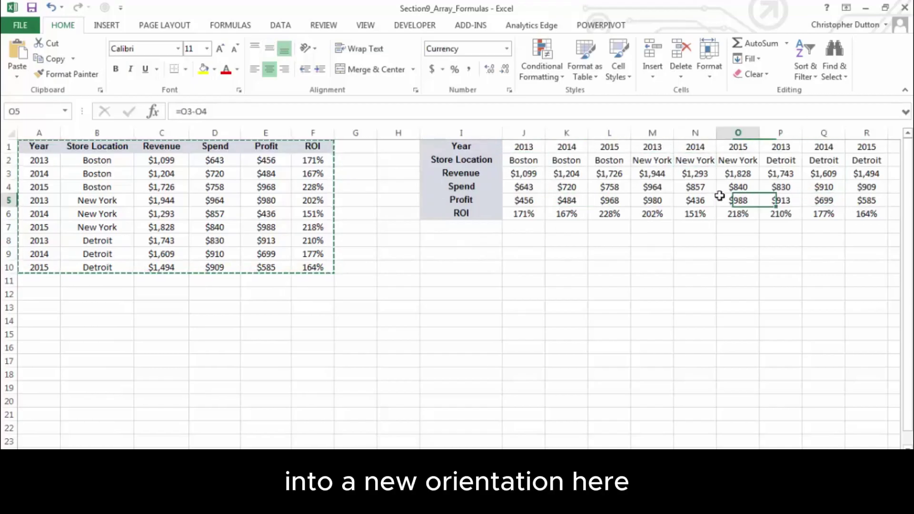
{"action": "left_click", "coordinate": [585, 172]}
{"action": "left_click", "coordinate": [437, 240]}
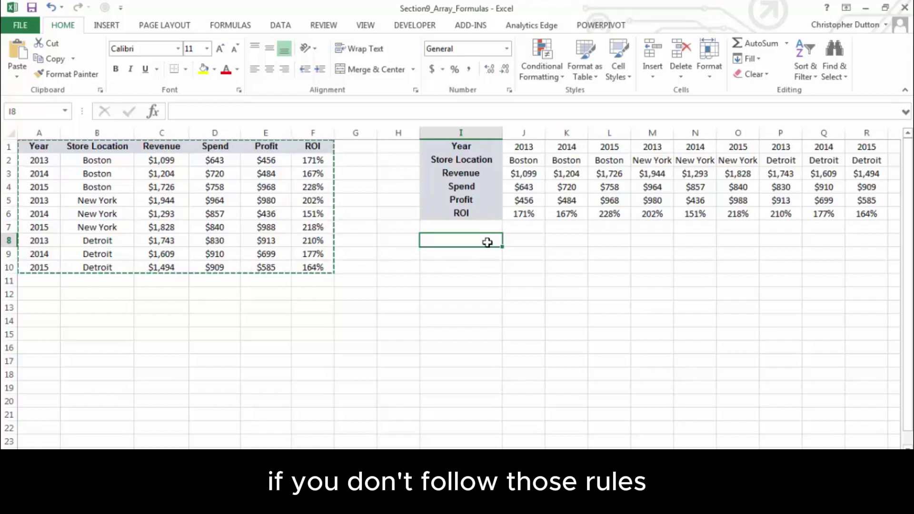
Enter =TRANSPOSE(A1:F10) as an array formula across the mis-sized block I8:M19
{"action": "left_click_drag", "start_coordinate": [487, 242], "coordinate": [651, 383]}
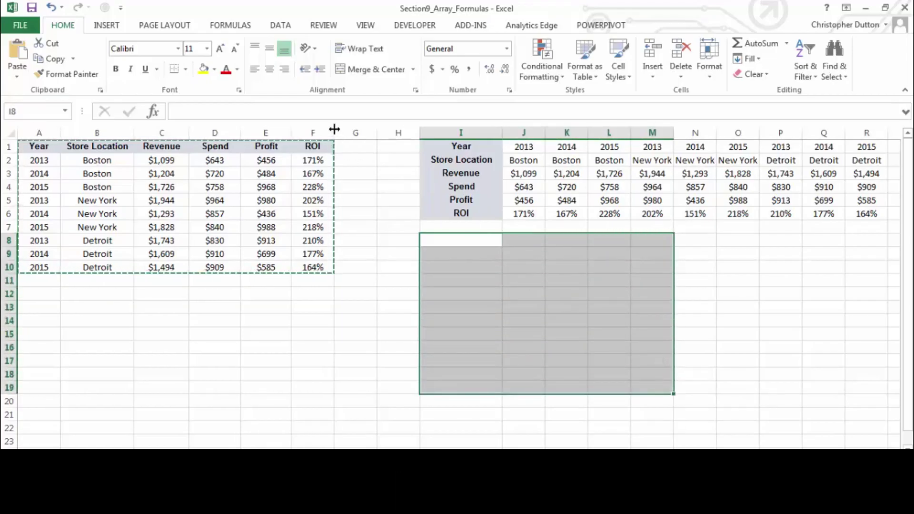
{"action": "left_click", "coordinate": [334, 110]}
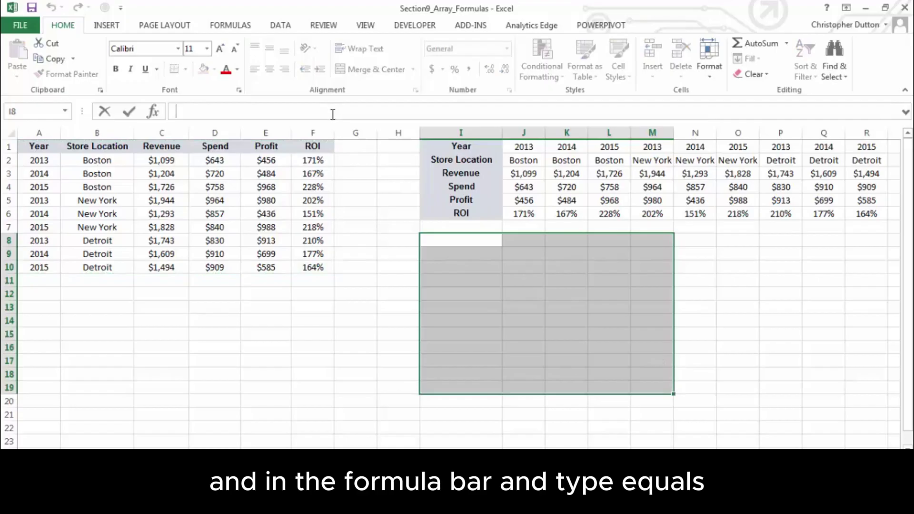
{"action": "type", "text": "=TR"}
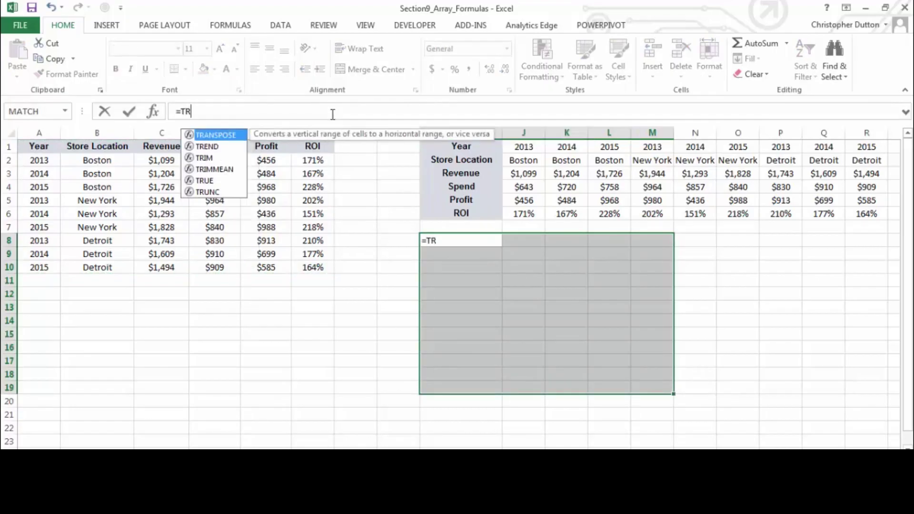
{"action": "type", "text": "ANSPOSE("}
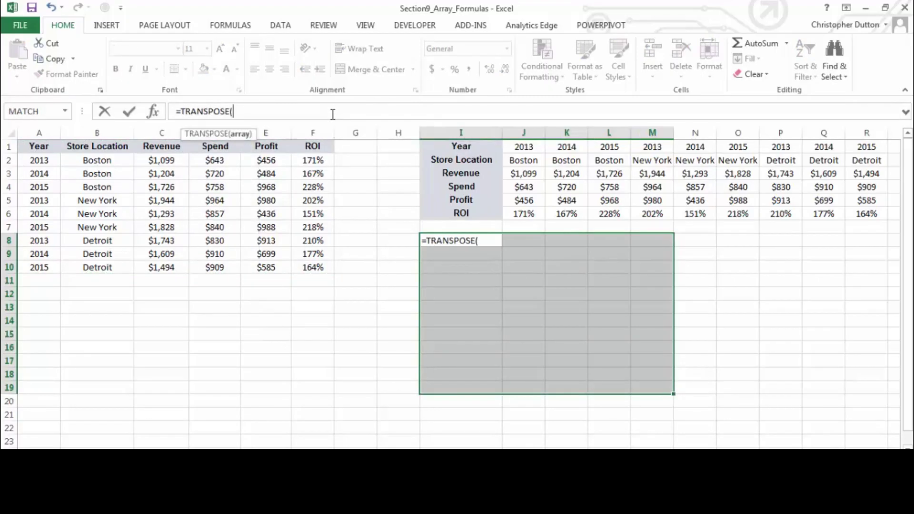
{"action": "left_click", "coordinate": [34, 144]}
{"action": "left_click_drag", "start_coordinate": [34, 143], "coordinate": [319, 258]}
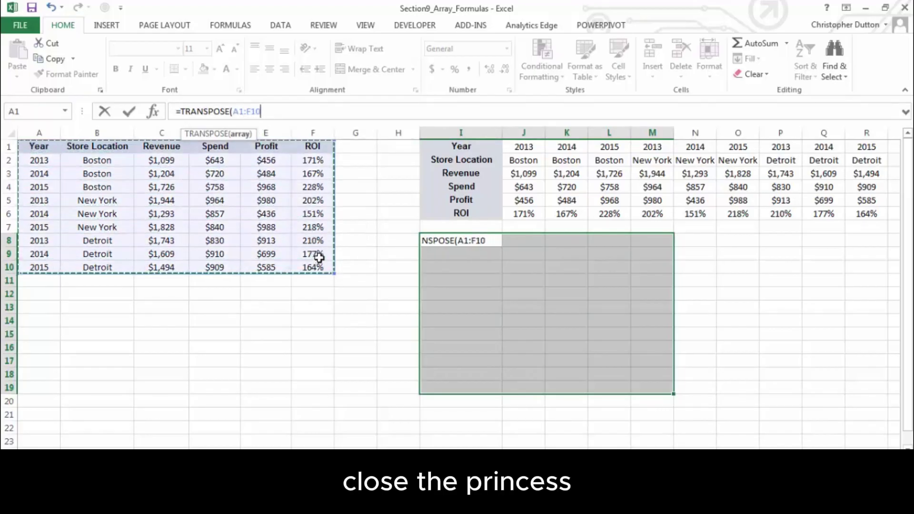
{"action": "type", "text": ")"}
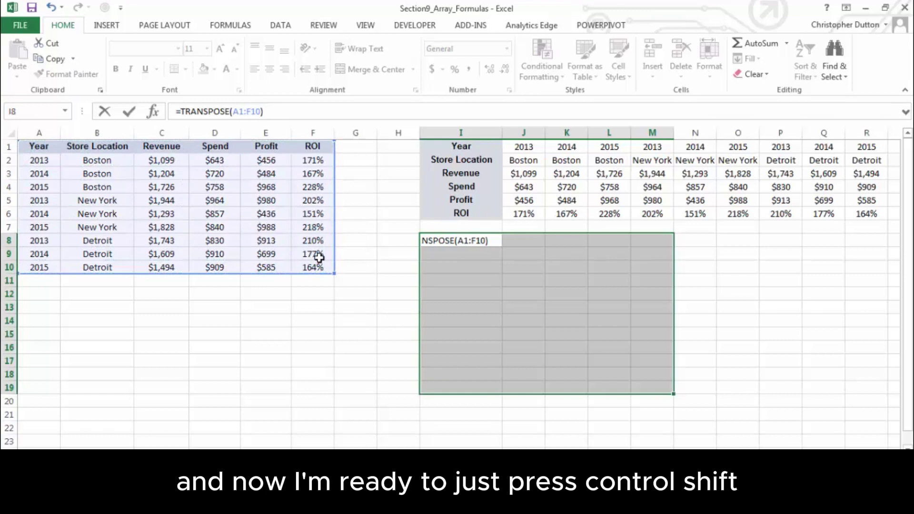
{"action": "key", "text": "ctrl+shift+Return"}
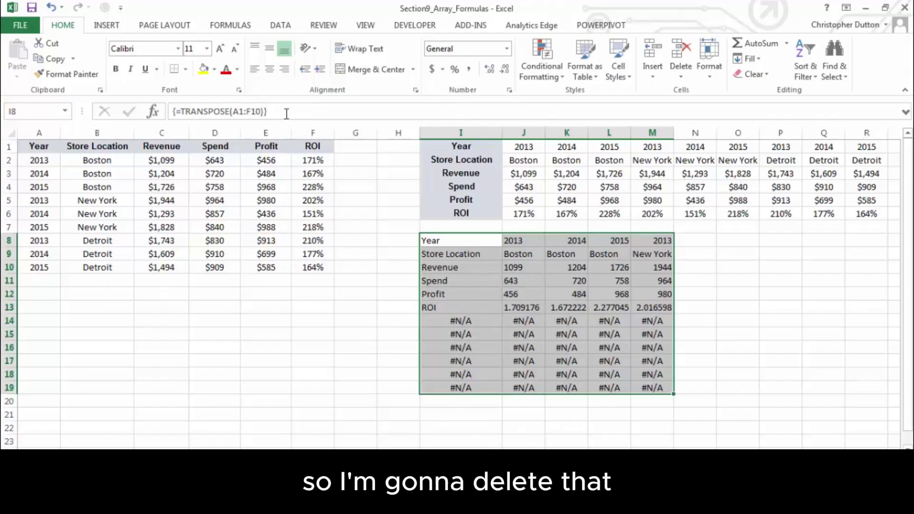
Clear the #N/A-filled array and select a new target block starting at I8
{"action": "left_click_drag", "start_coordinate": [264, 111], "coordinate": [174, 111]}
{"action": "key", "text": "Delete"}
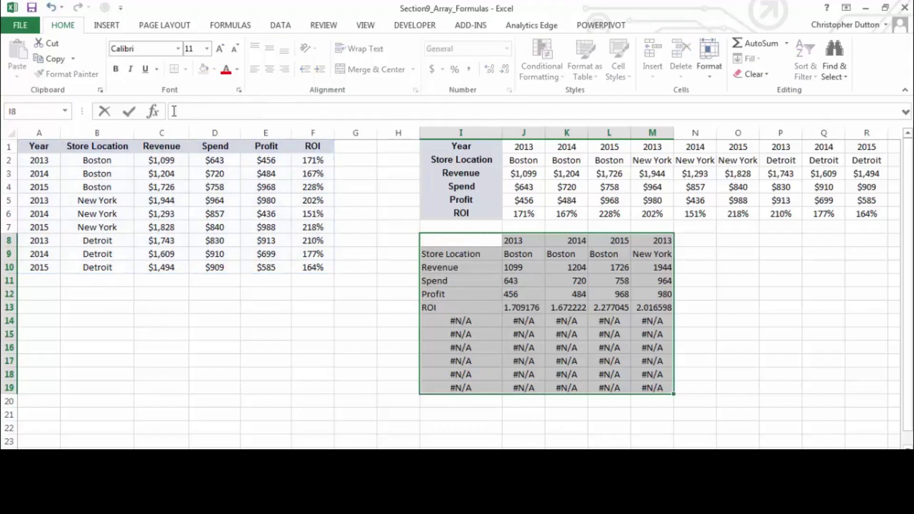
{"action": "key", "text": "ctrl+shift+Return"}
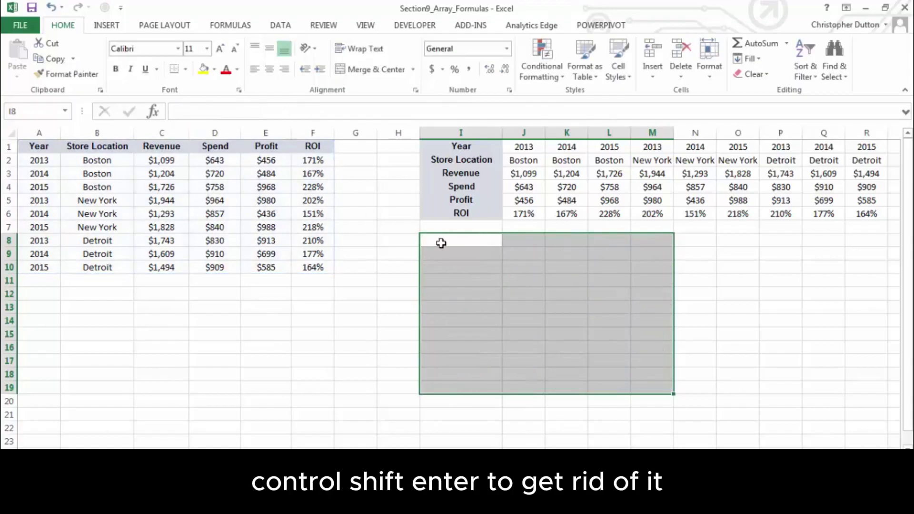
{"action": "left_click_drag", "start_coordinate": [441, 243], "coordinate": [871, 302]}
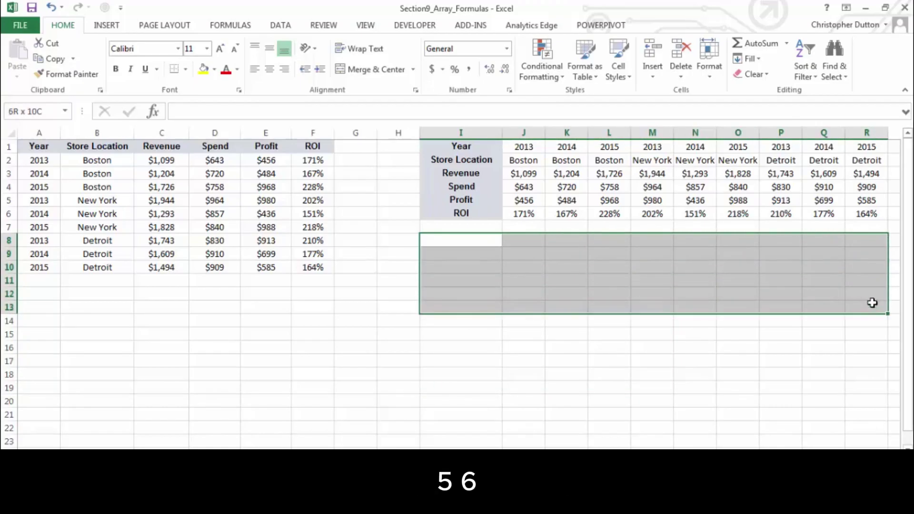
Enter {=TRANSPOSE(A1:F10)} as an array formula filling I8:R13
{"action": "left_click", "coordinate": [222, 110]}
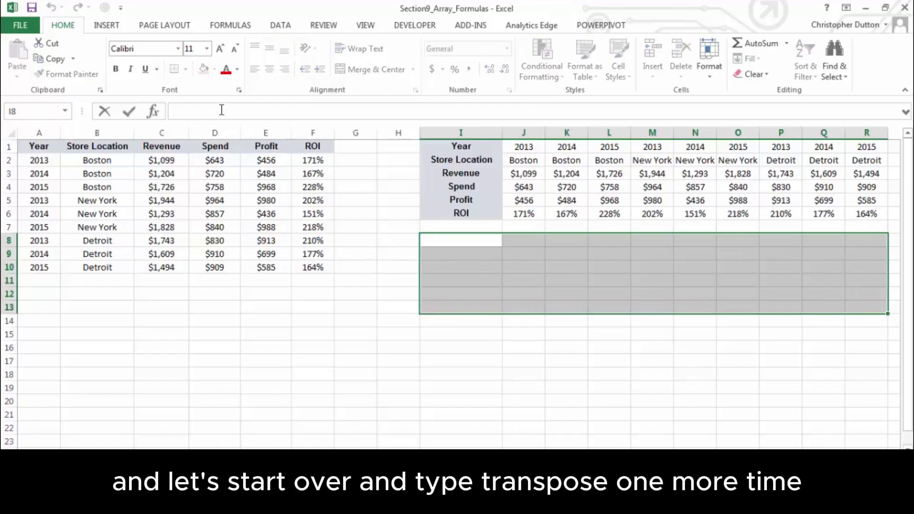
{"action": "type", "text": "=TRANSPOSE"}
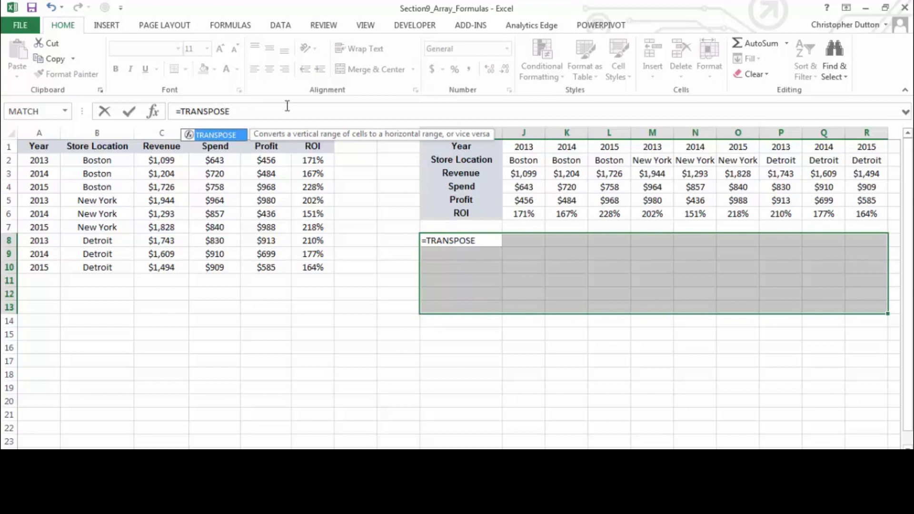
{"action": "type", "text": "("}
{"action": "left_click_drag", "start_coordinate": [39, 147], "coordinate": [316, 265]}
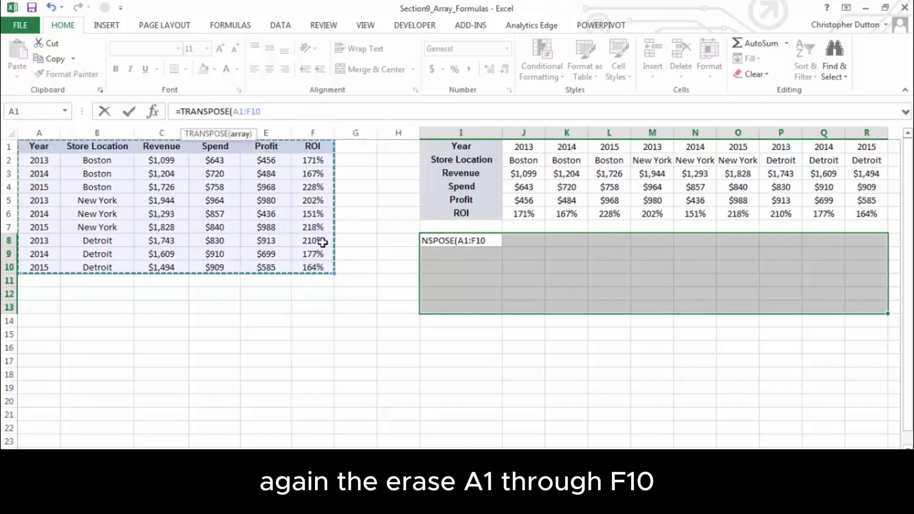
{"action": "type", "text": ")"}
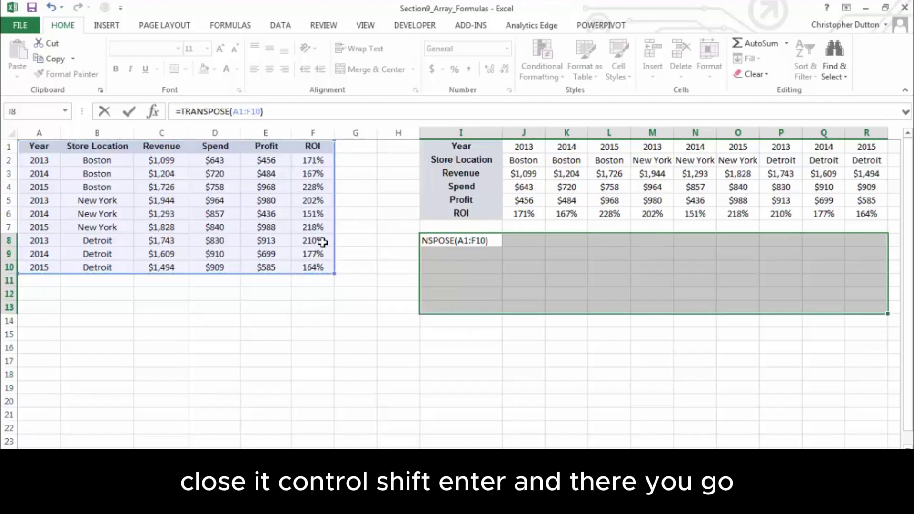
{"action": "key", "text": "ctrl+shift+Return"}
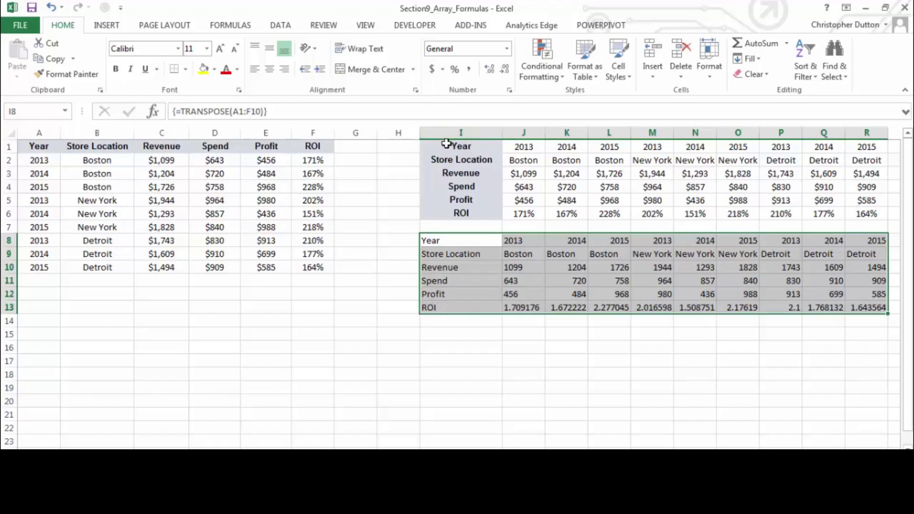
{"action": "left_click_drag", "start_coordinate": [447, 143], "coordinate": [866, 213]}
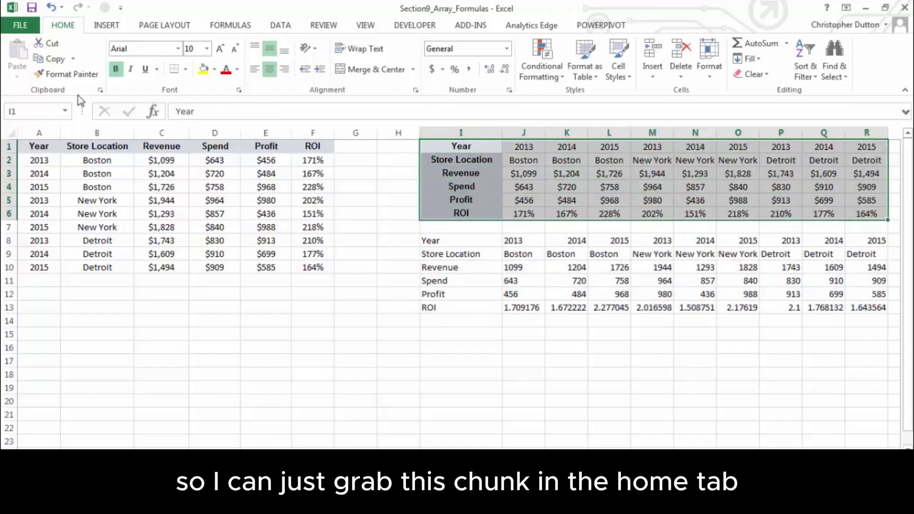
{"action": "left_click", "coordinate": [57, 76]}
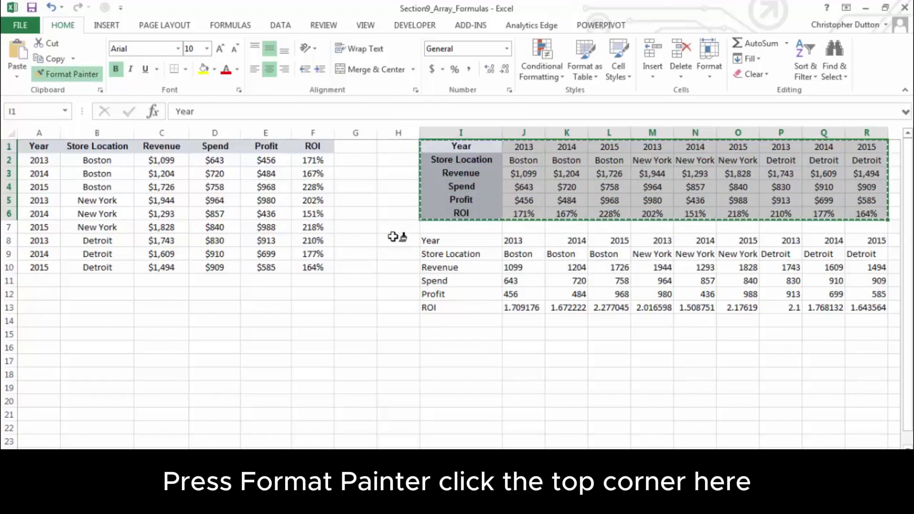
{"action": "left_click", "coordinate": [450, 241]}
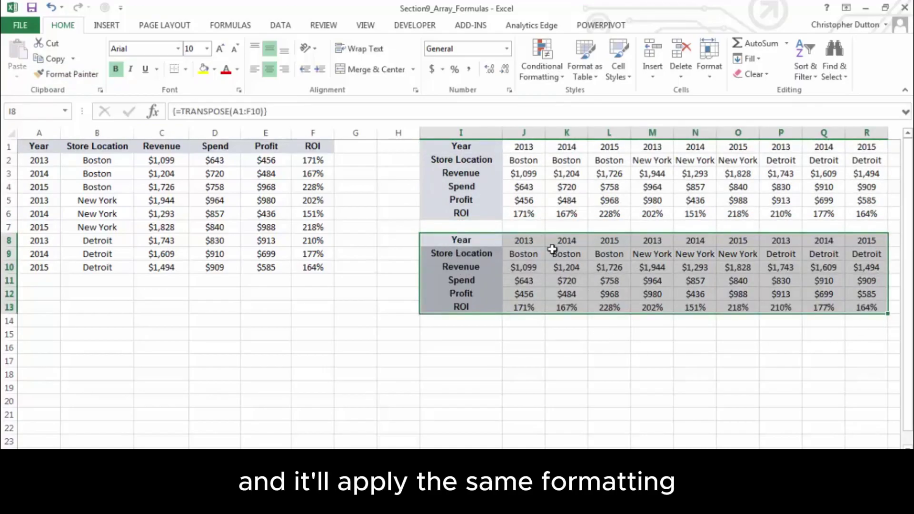
{"action": "left_click", "coordinate": [523, 245]}
{"action": "left_click", "coordinate": [497, 269]}
{"action": "left_click", "coordinate": [639, 267]}
{"action": "left_click", "coordinate": [830, 292]}
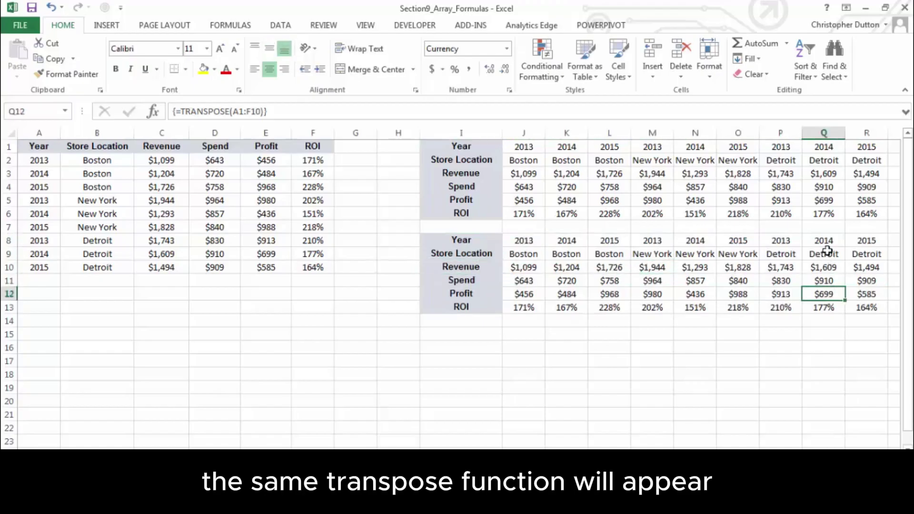
{"action": "left_click", "coordinate": [826, 252]}
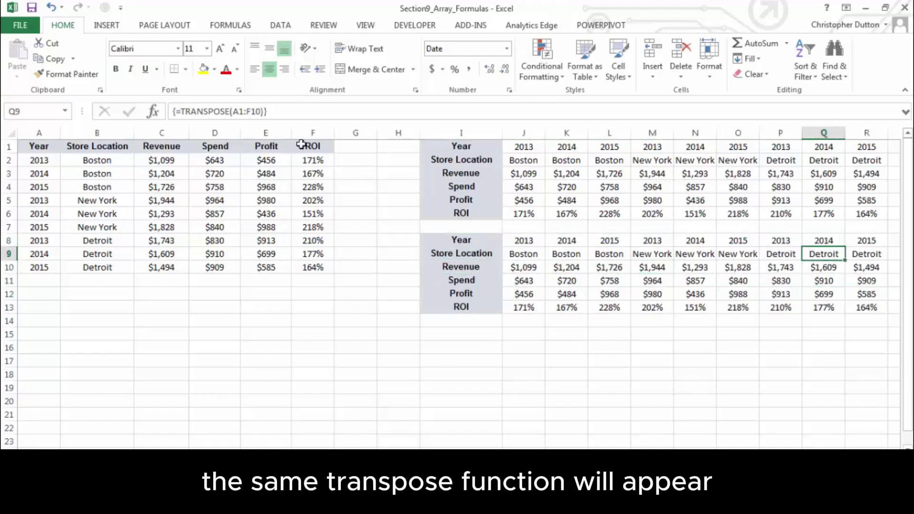
{"action": "left_click", "coordinate": [473, 241]}
{"action": "left_click", "coordinate": [593, 251]}
{"action": "left_click", "coordinate": [527, 284]}
{"action": "left_click", "coordinate": [697, 242]}
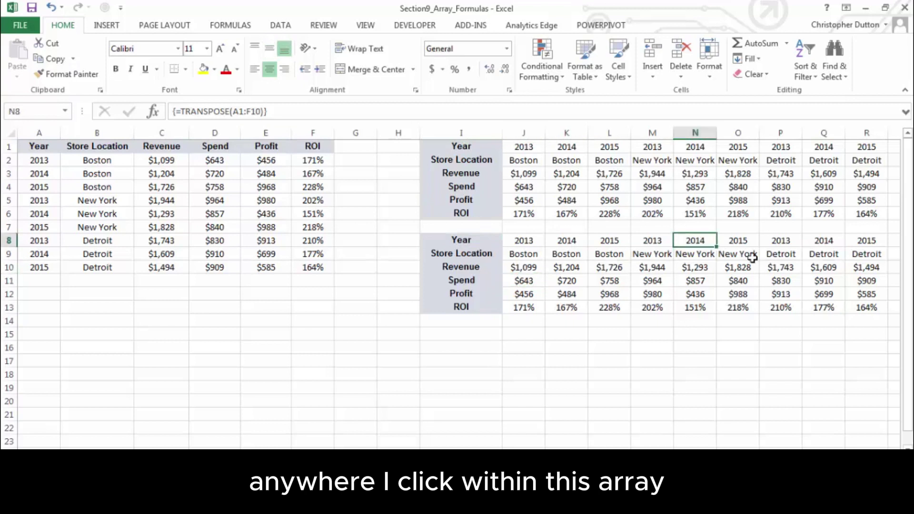
{"action": "left_click", "coordinate": [812, 268]}
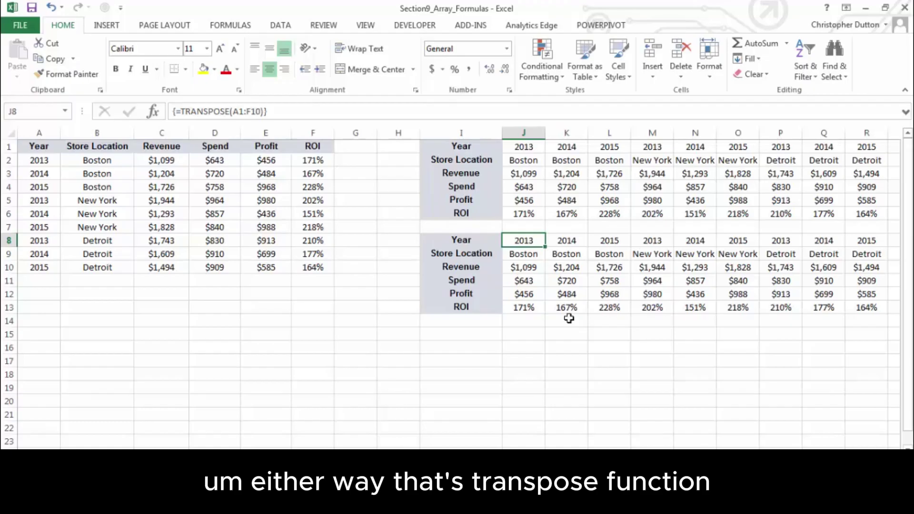
{"action": "key", "text": "ctrl+Home"}
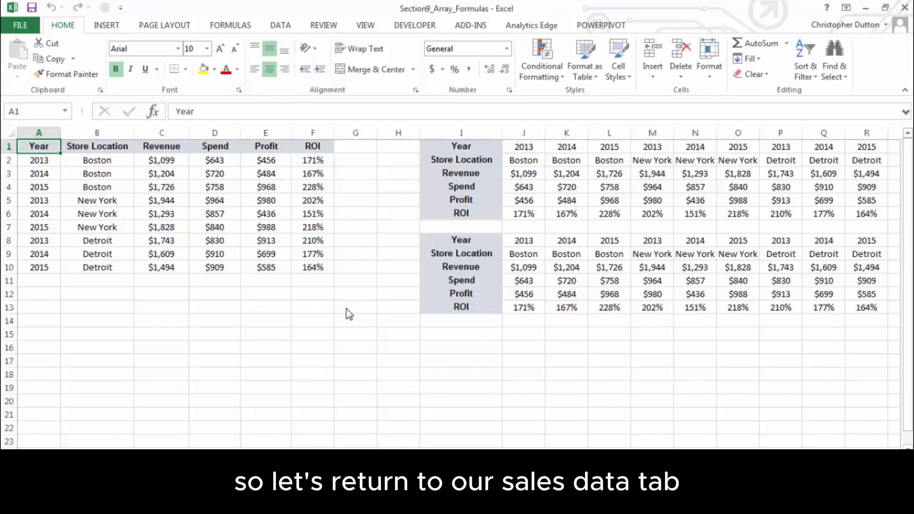
Delete columns I through R, which hold both transposed tables
{"action": "left_click", "coordinate": [453, 128]}
{"action": "left_click", "coordinate": [868, 129], "text": "shift"}
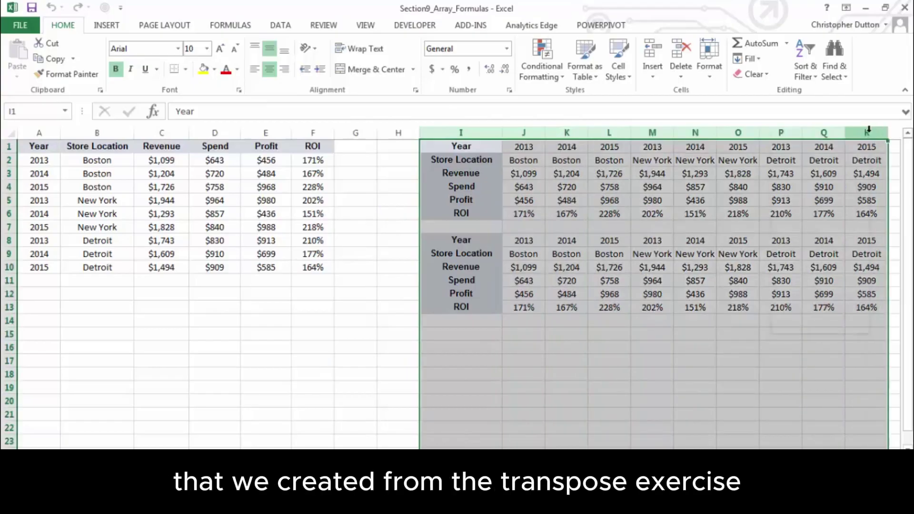
{"action": "right_click", "coordinate": [868, 130]}
{"action": "left_click", "coordinate": [828, 242]}
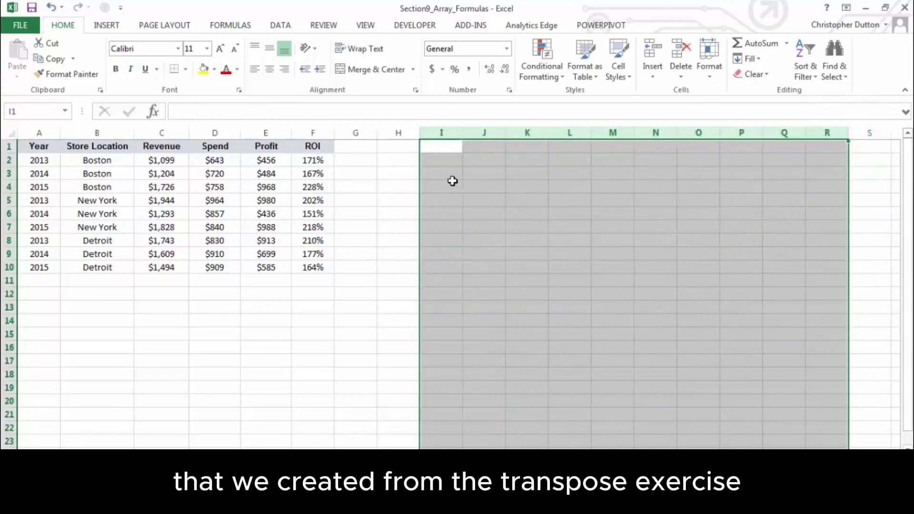
{"action": "left_click", "coordinate": [404, 173]}
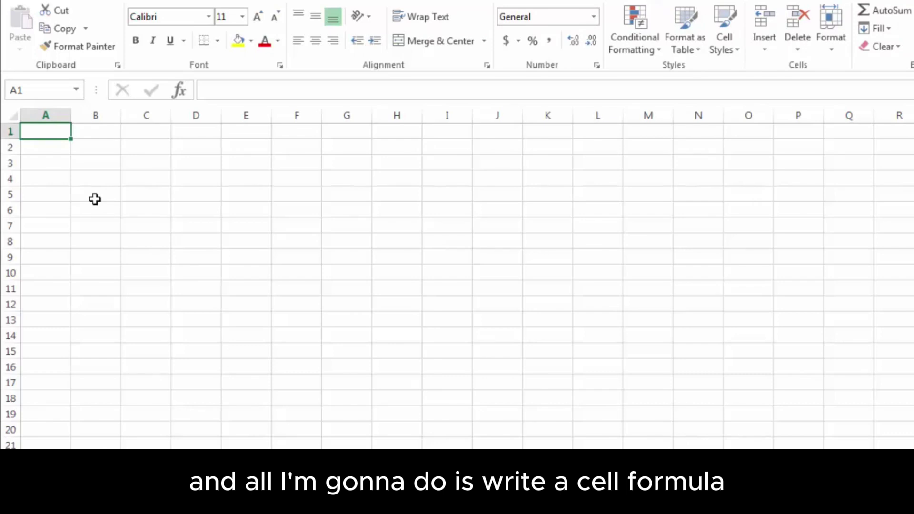
Link A1 to 'Sales Data'!A1 and fill the link across to F1 and down to row 10
{"action": "type", "text": "="}
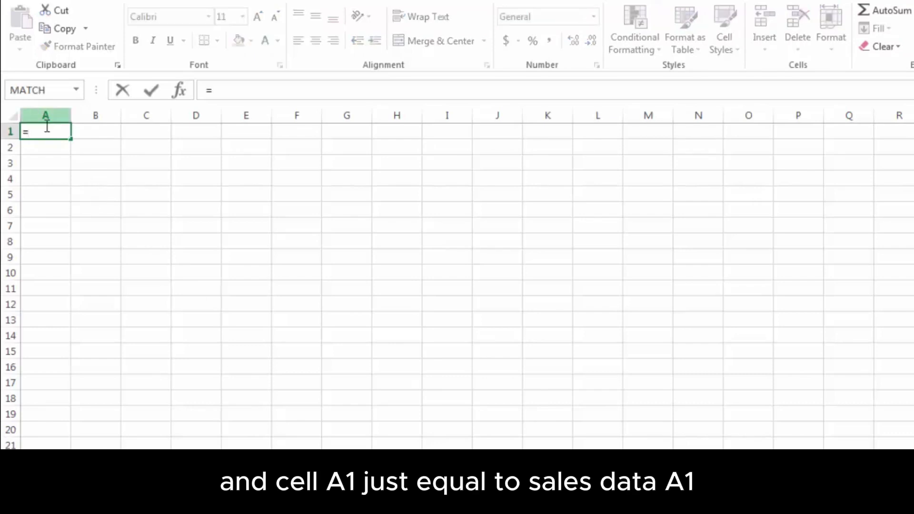
{"action": "left_click", "coordinate": [115, 464]}
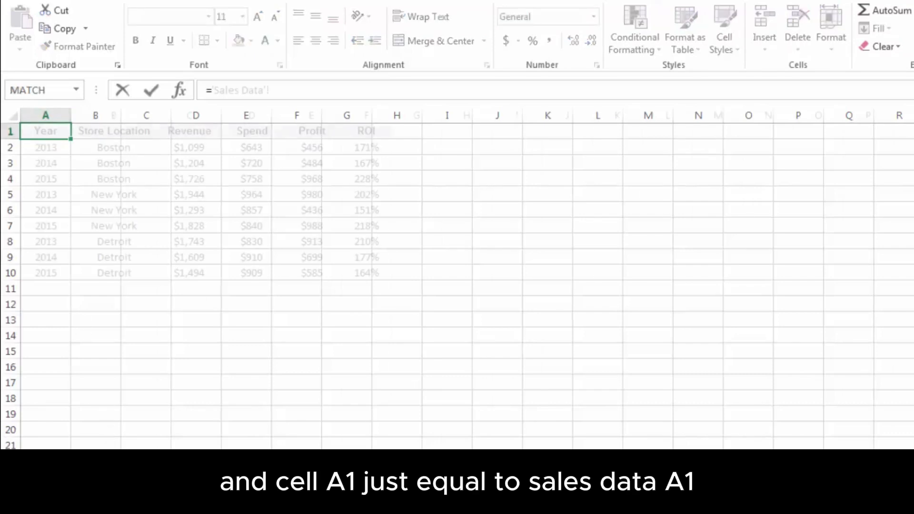
{"action": "left_click", "coordinate": [40, 132]}
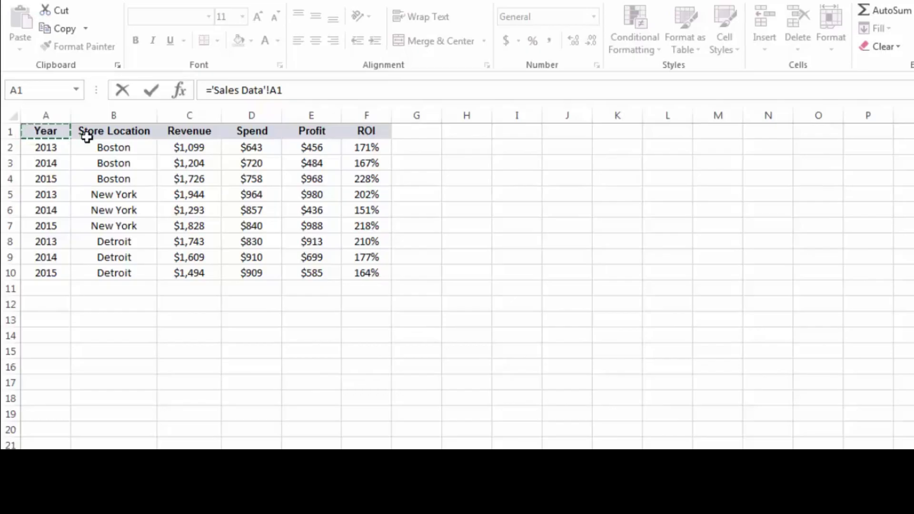
{"action": "key", "text": "Return"}
{"action": "left_click", "coordinate": [46, 133]}
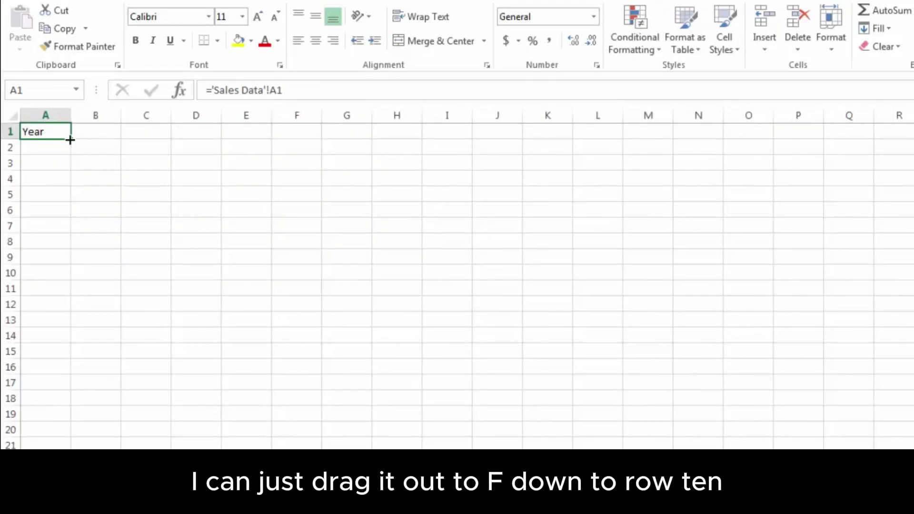
{"action": "left_click_drag", "start_coordinate": [71, 139], "coordinate": [320, 279]}
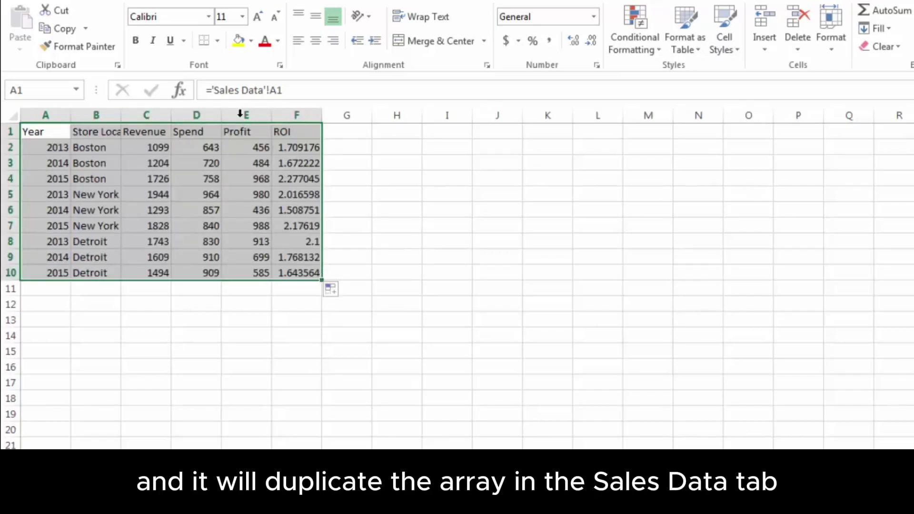
{"action": "left_click", "coordinate": [291, 195]}
Check the link formulas in A1, F1 and other cells of the linked copy
{"action": "left_click", "coordinate": [138, 166]}
{"action": "left_click", "coordinate": [46, 137]}
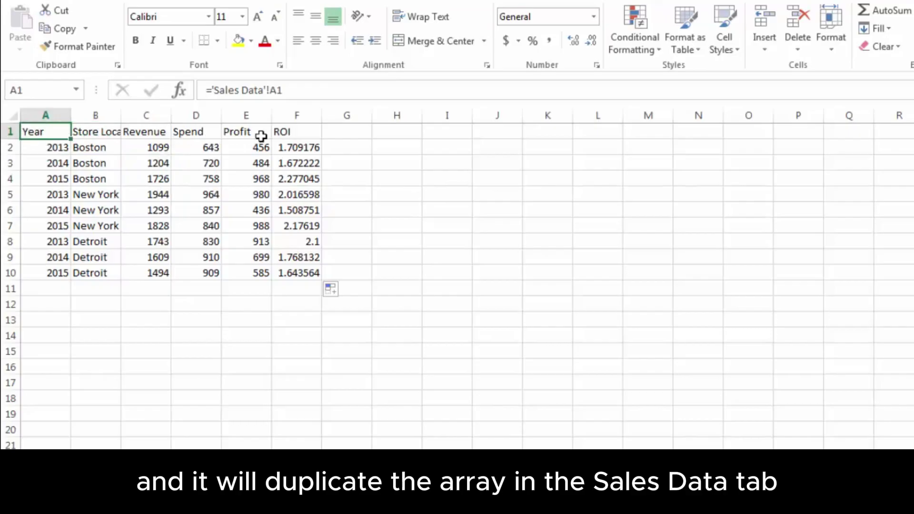
{"action": "left_click", "coordinate": [289, 134]}
{"action": "left_click", "coordinate": [52, 136]}
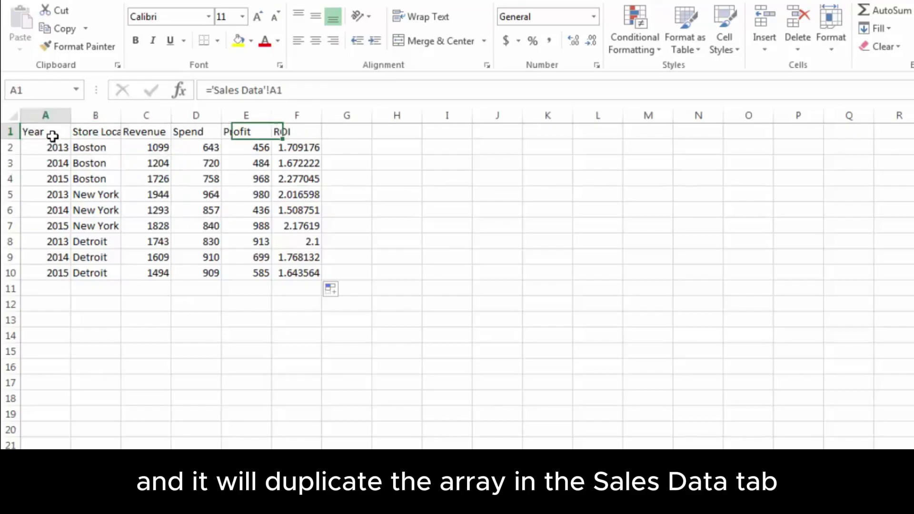
{"action": "left_click", "coordinate": [82, 178]}
Show that cells such as E6 and C7 link to the matching Sales Data cells
{"action": "left_click", "coordinate": [243, 211]}
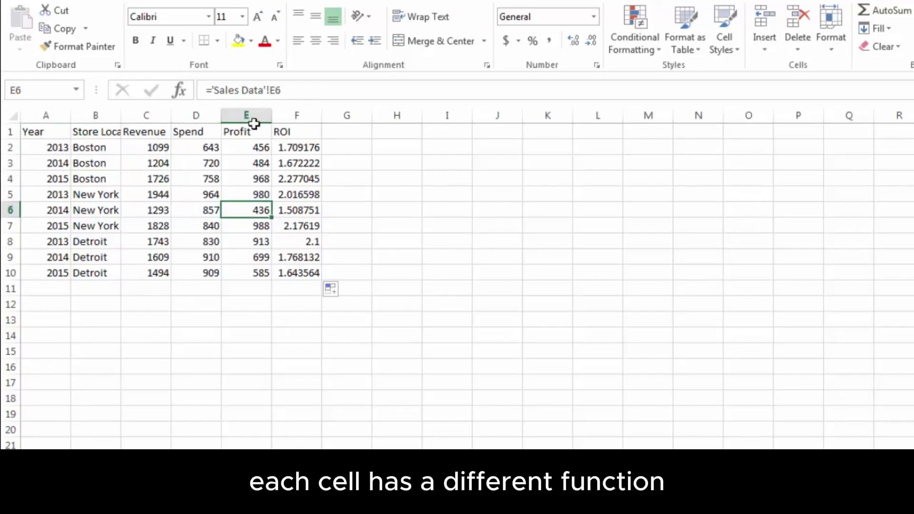
{"action": "left_click", "coordinate": [164, 179]}
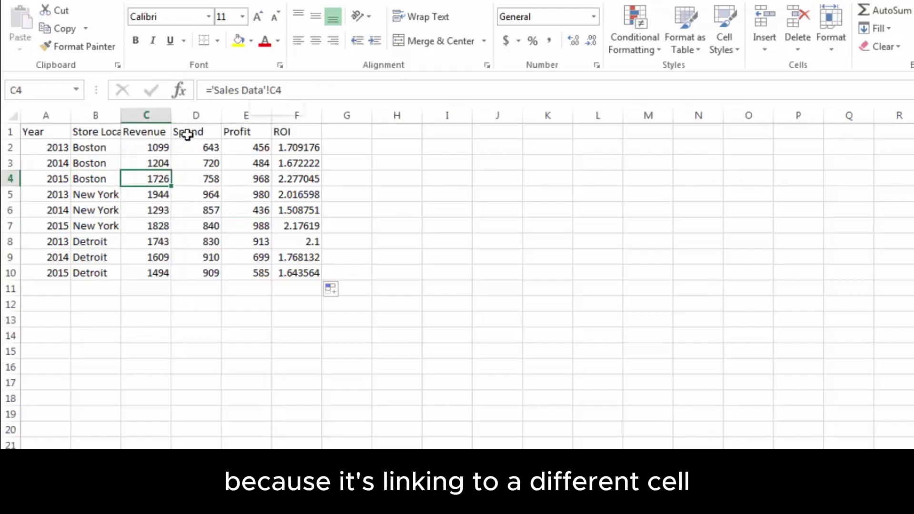
{"action": "left_click", "coordinate": [139, 225]}
Paint the Sales Data A1:F10 formatting onto the linked table and widen column B
{"action": "left_click", "coordinate": [77, 476]}
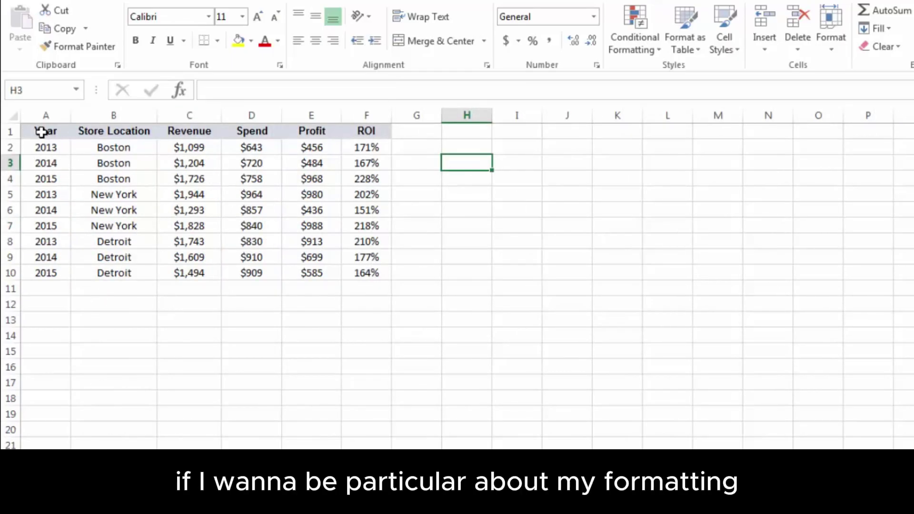
{"action": "left_click_drag", "start_coordinate": [41, 132], "coordinate": [366, 273]}
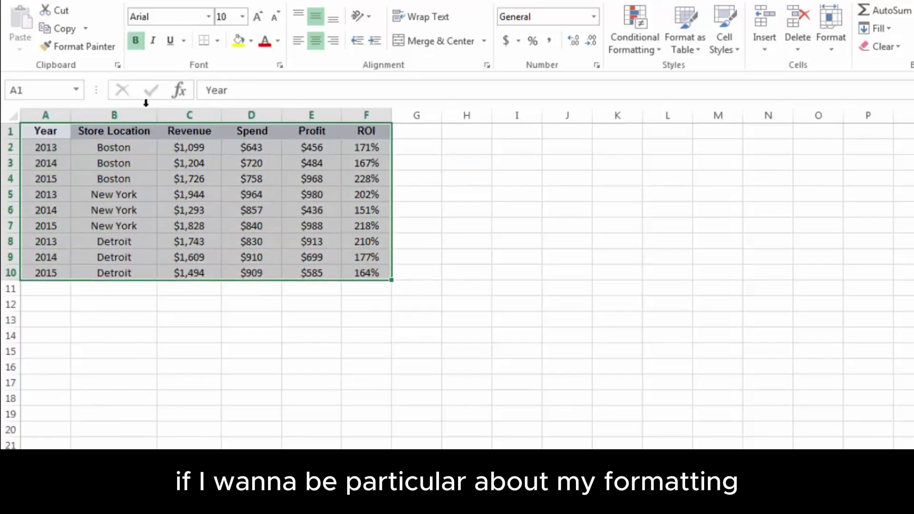
{"action": "left_click", "coordinate": [67, 46]}
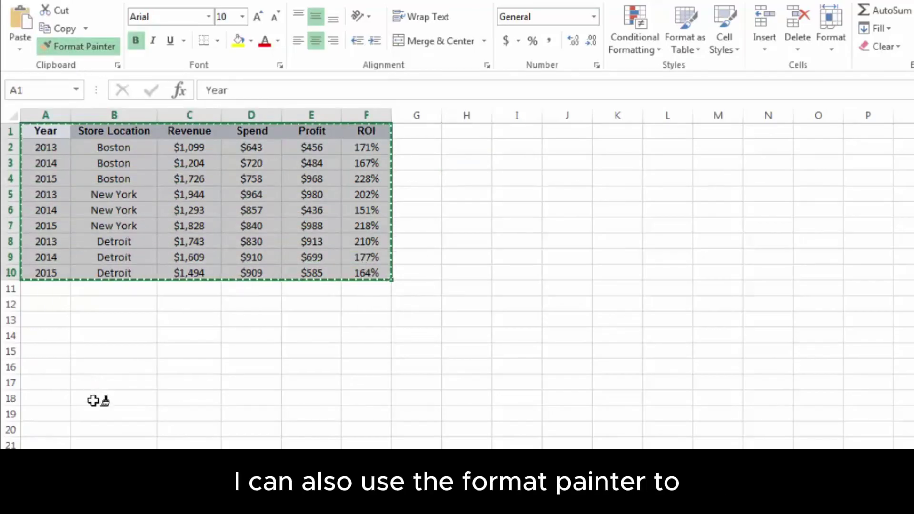
{"action": "left_click", "coordinate": [112, 476]}
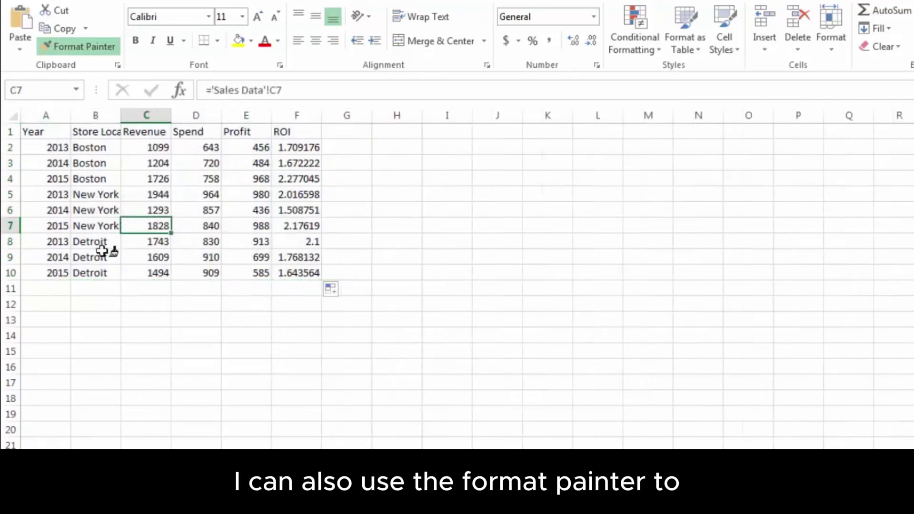
{"action": "left_click", "coordinate": [50, 131]}
{"action": "left_click_drag", "start_coordinate": [122, 114], "coordinate": [181, 115]}
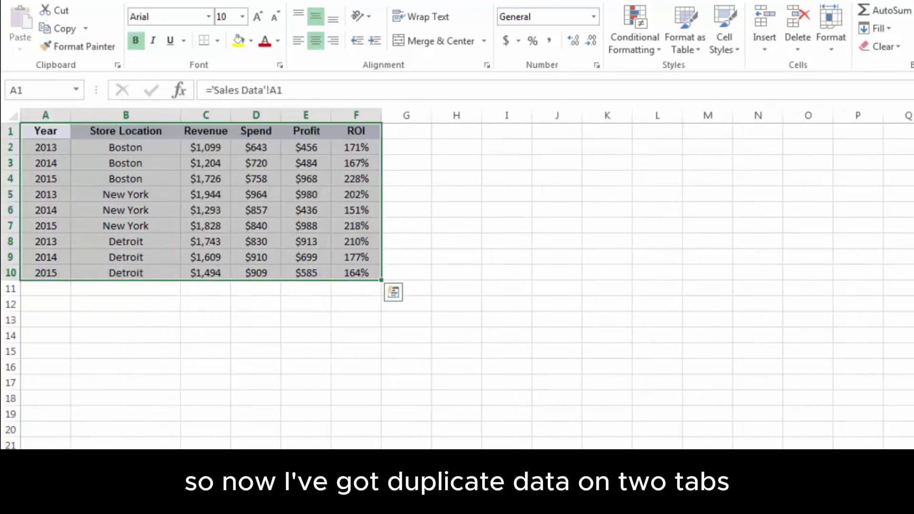
Compare the linked copy with Sales Data, then insert a new blank worksheet
{"action": "key", "text": "ctrl+Page_Up"}
{"action": "key", "text": "ctrl+Page_Down"}
{"action": "key", "text": "ctrl+Page_Up"}
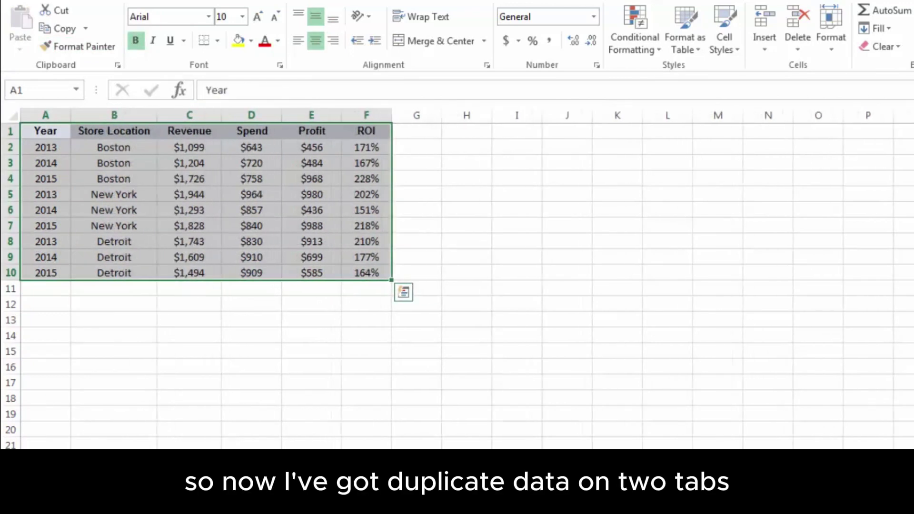
{"action": "key", "text": "ctrl+Page_Down"}
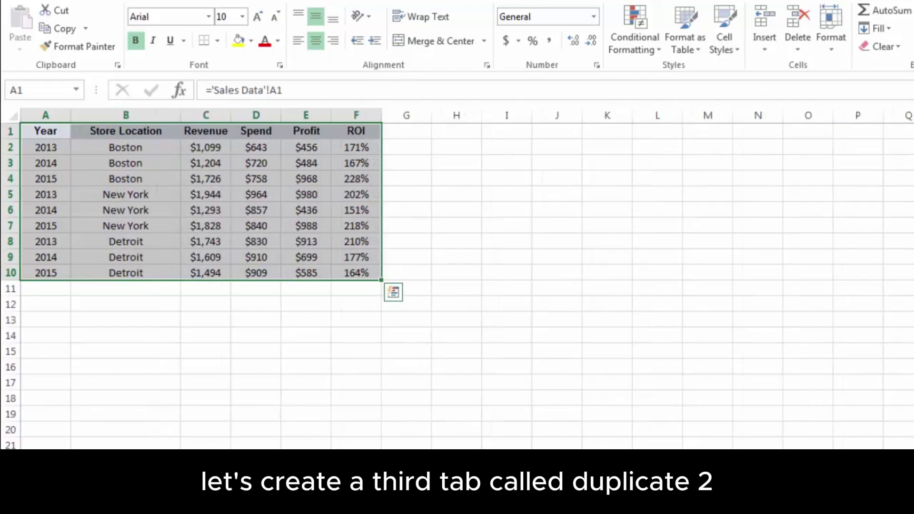
{"action": "key", "text": "shift+F11"}
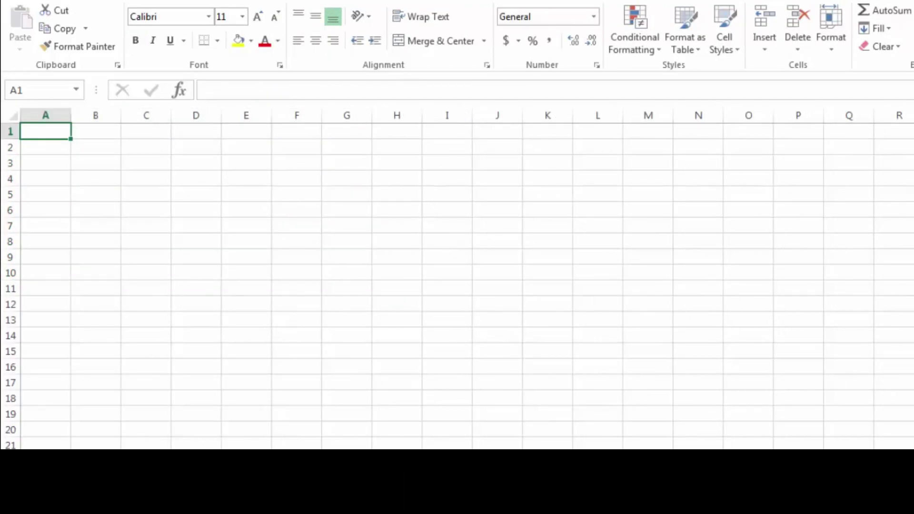
Enter {='Sales Data'!A1:F10} as one array formula across A1:F10
{"action": "left_click_drag", "start_coordinate": [66, 133], "coordinate": [299, 274]}
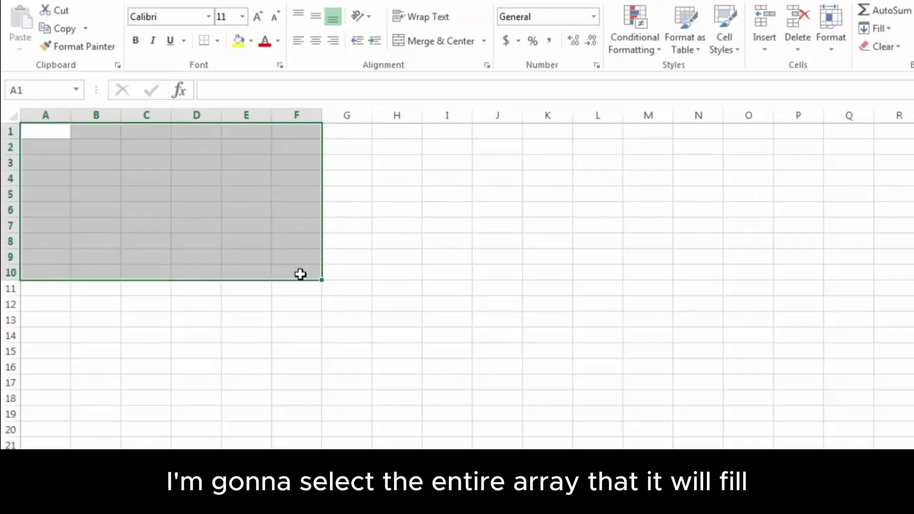
{"action": "left_click", "coordinate": [236, 85]}
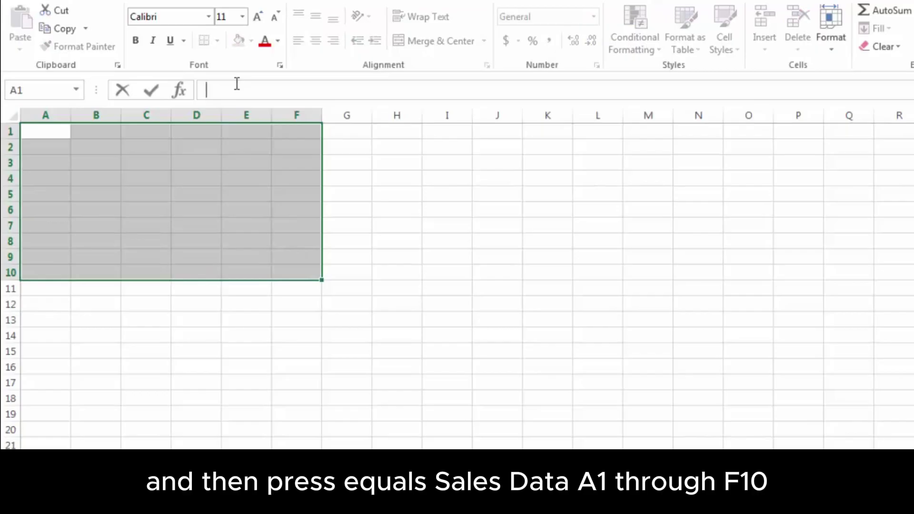
{"action": "type", "text": "="}
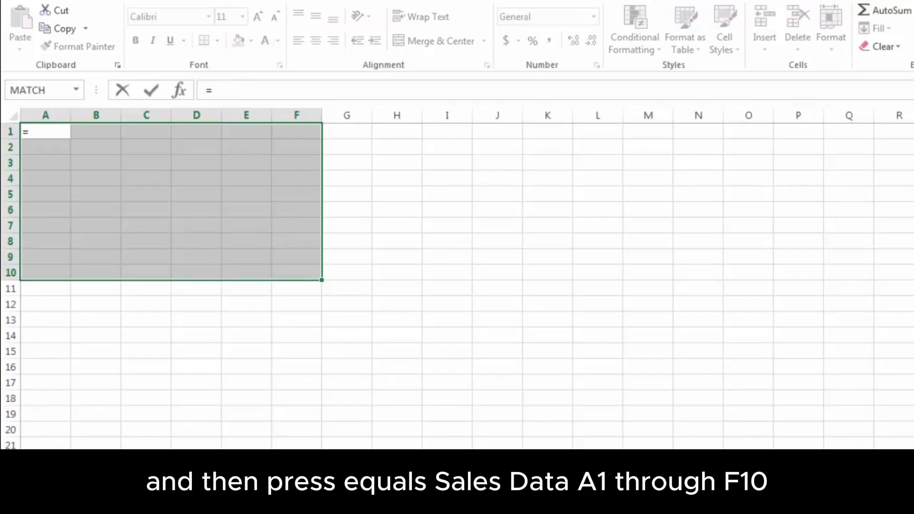
{"action": "key", "text": "ctrl+Page_Down"}
{"action": "left_click_drag", "start_coordinate": [63, 131], "coordinate": [359, 280]}
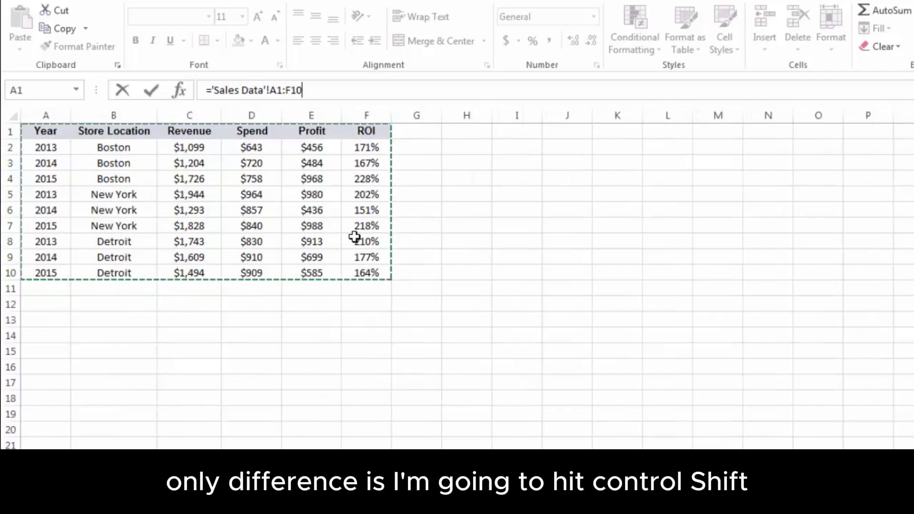
{"action": "key", "text": "ctrl+shift+Return"}
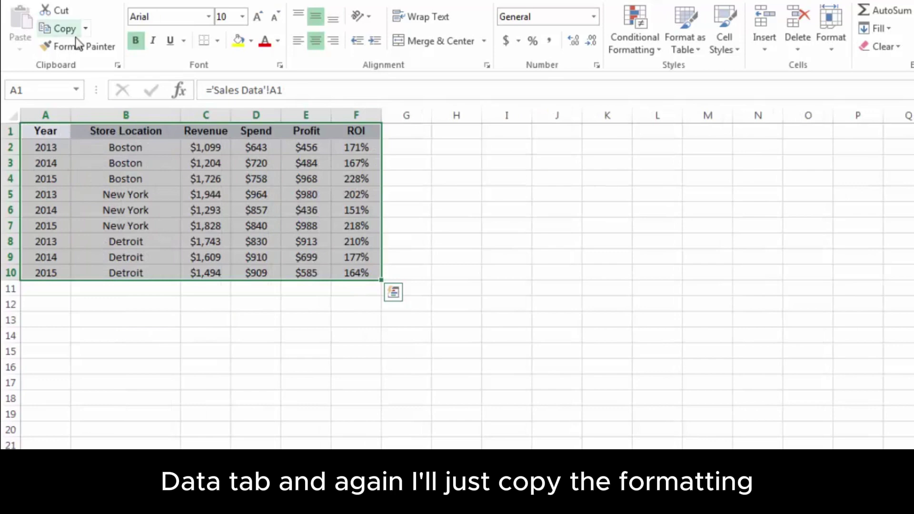
Paint the linked table's formatting onto the array-formula copy and widen column B for Store Location
{"action": "left_click", "coordinate": [58, 29]}
{"action": "left_click", "coordinate": [79, 48]}
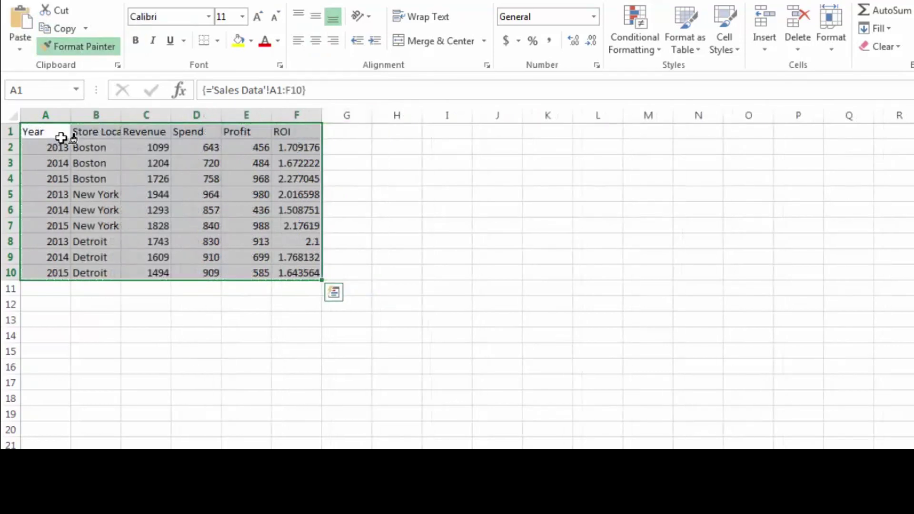
{"action": "left_click", "coordinate": [61, 137]}
{"action": "left_click", "coordinate": [225, 184]}
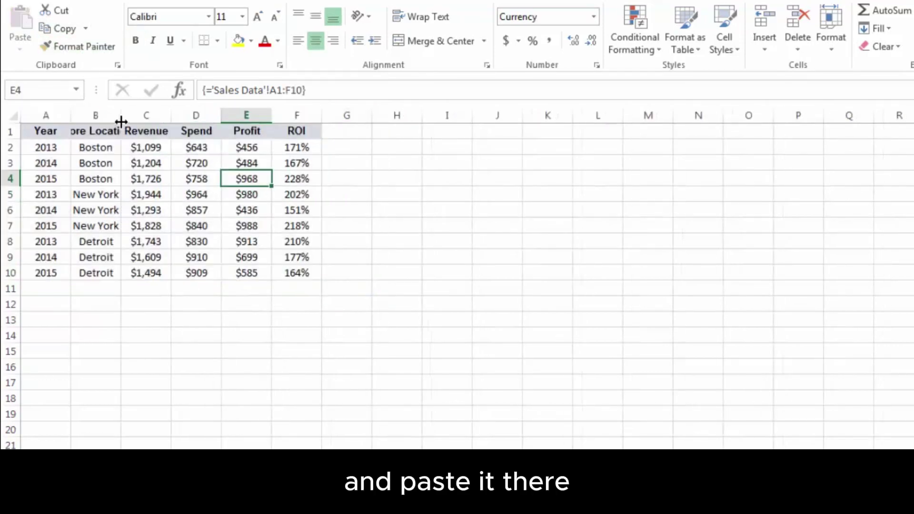
{"action": "left_click_drag", "start_coordinate": [121, 116], "coordinate": [176, 116]}
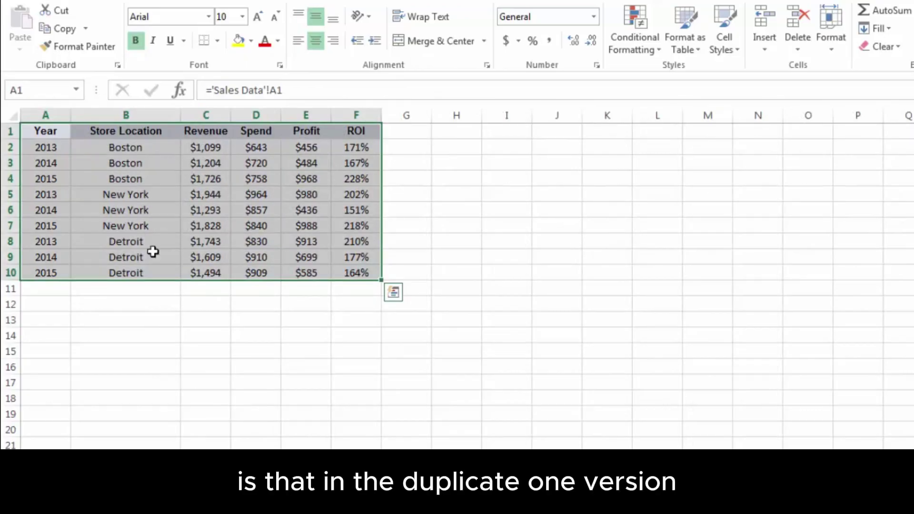
Inspect the individual link formulas in A1, D2, D6, C4, E4, E8, C3 and B6
{"action": "left_click", "coordinate": [136, 166]}
{"action": "left_click", "coordinate": [56, 137]}
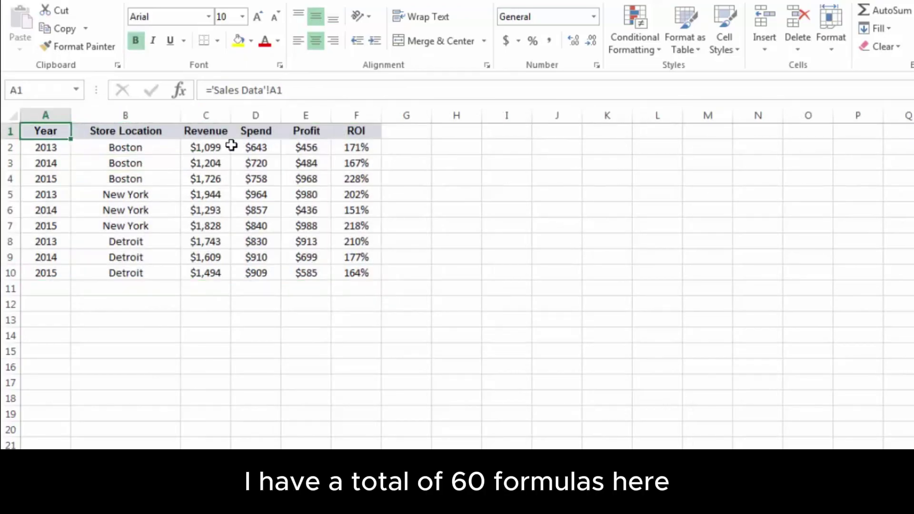
{"action": "left_click", "coordinate": [233, 147]}
{"action": "left_click", "coordinate": [252, 212]}
{"action": "left_click", "coordinate": [221, 178]}
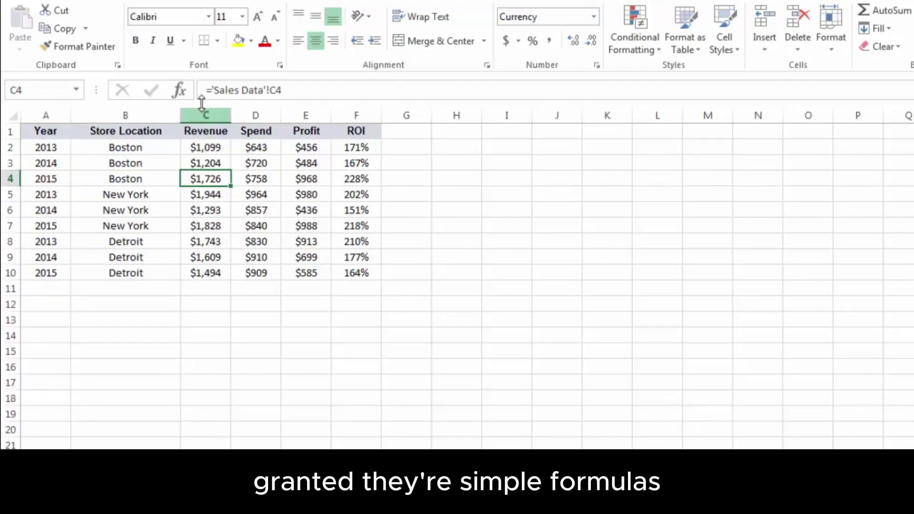
{"action": "left_click", "coordinate": [299, 183]}
{"action": "left_click", "coordinate": [303, 241]}
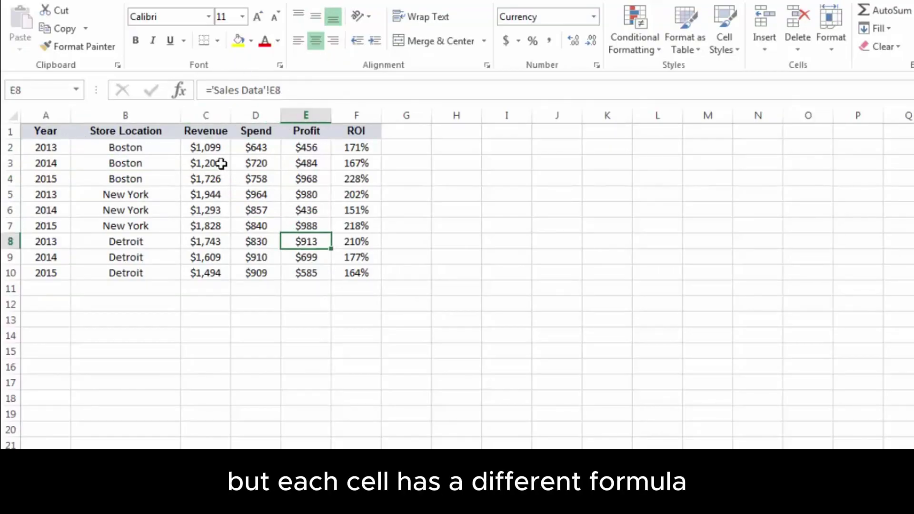
{"action": "left_click", "coordinate": [221, 163]}
{"action": "left_click", "coordinate": [127, 212]}
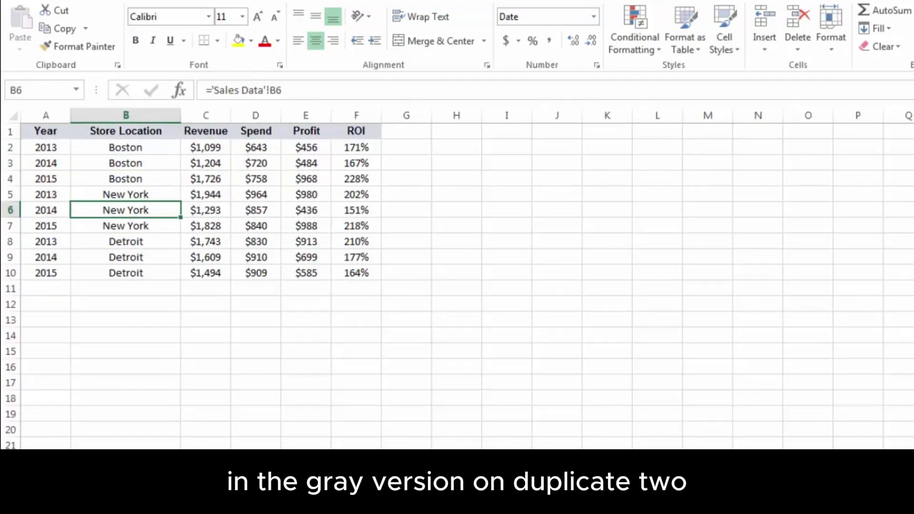
Show that B3, B7, D3 and F6 on the array sheet share one array formula
{"action": "key", "text": "ctrl+Page_Down"}
{"action": "left_click", "coordinate": [138, 154]}
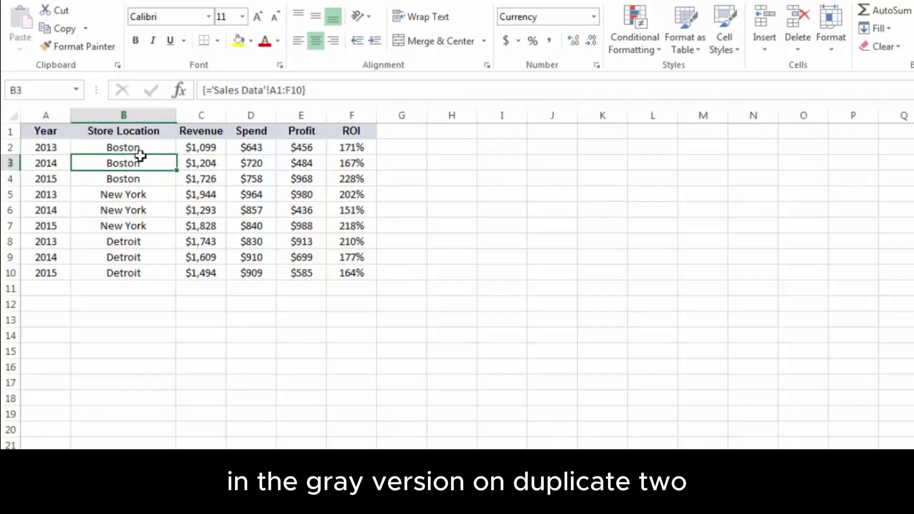
{"action": "left_click", "coordinate": [124, 225]}
{"action": "left_click", "coordinate": [251, 164]}
{"action": "left_click", "coordinate": [342, 210]}
{"action": "left_click", "coordinate": [253, 163]}
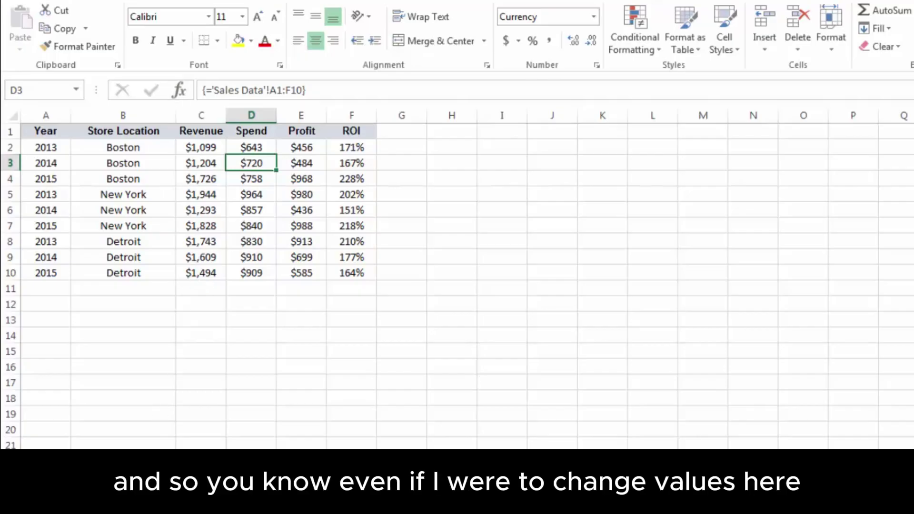
Change the 2015 Boston Spend in Sales Data cell D4 to 1000
{"action": "left_click", "coordinate": [135, 476]}
{"action": "left_click", "coordinate": [181, 183]}
{"action": "left_click", "coordinate": [249, 178]}
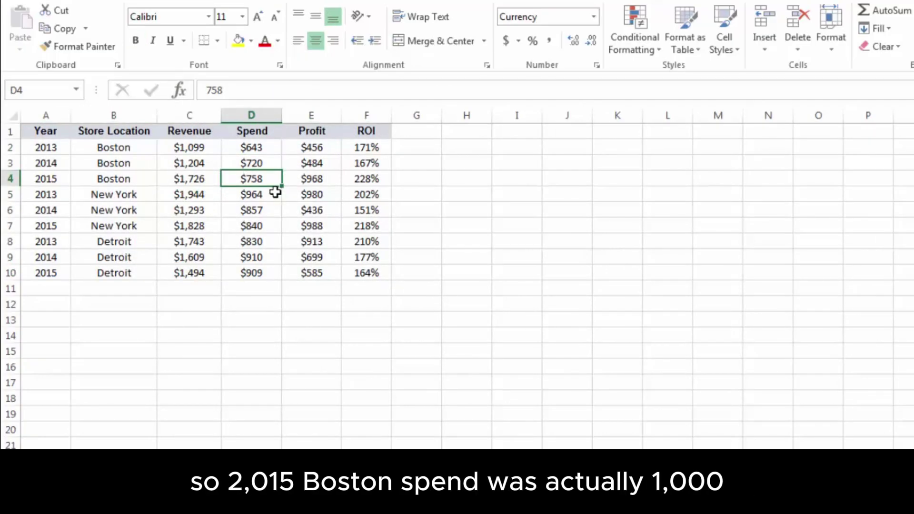
{"action": "type", "text": "1000"}
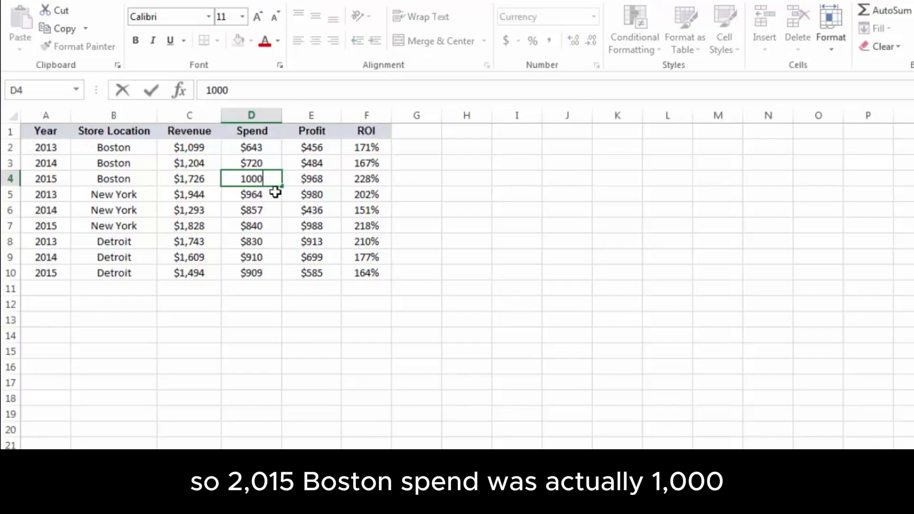
{"action": "key", "text": "Return"}
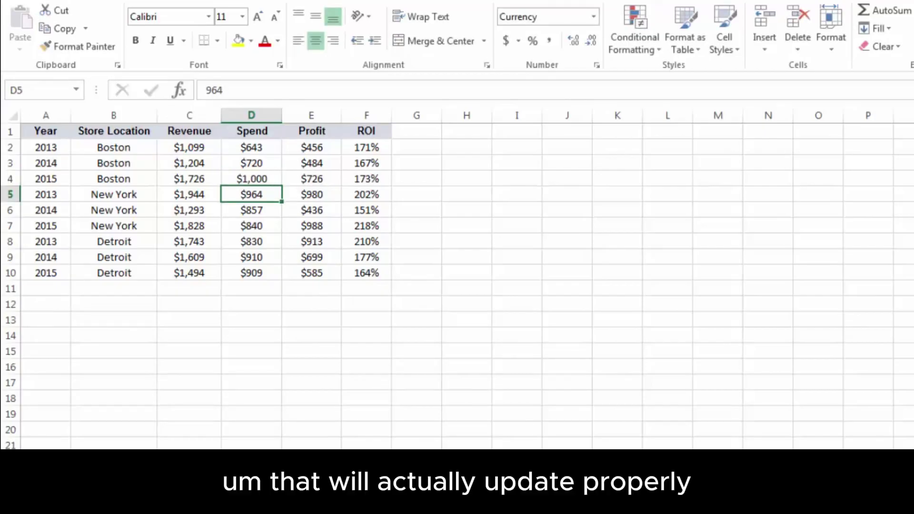
Confirm D4 shows $1,000 in both the linked and array-formula copies
{"action": "left_click", "coordinate": [188, 469]}
{"action": "left_click", "coordinate": [266, 181]}
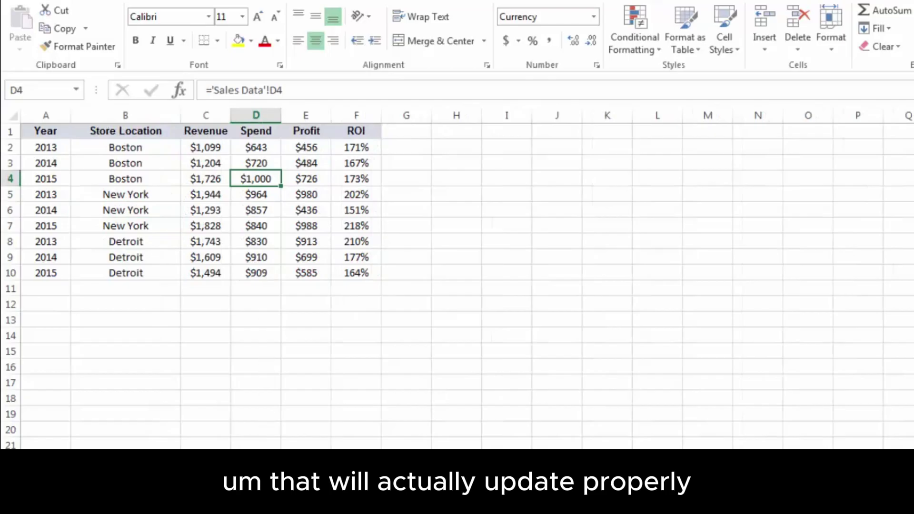
{"action": "left_click", "coordinate": [267, 468]}
{"action": "left_click", "coordinate": [252, 180]}
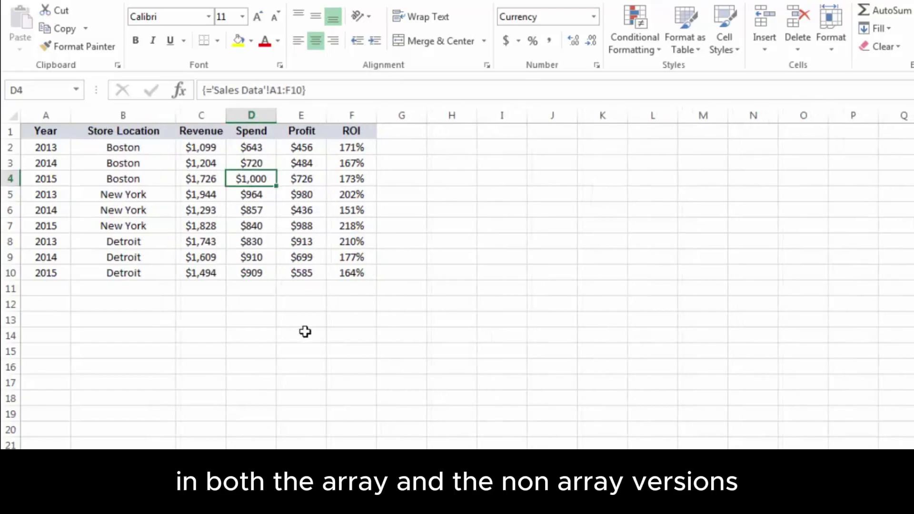
{"action": "left_click", "coordinate": [164, 469]}
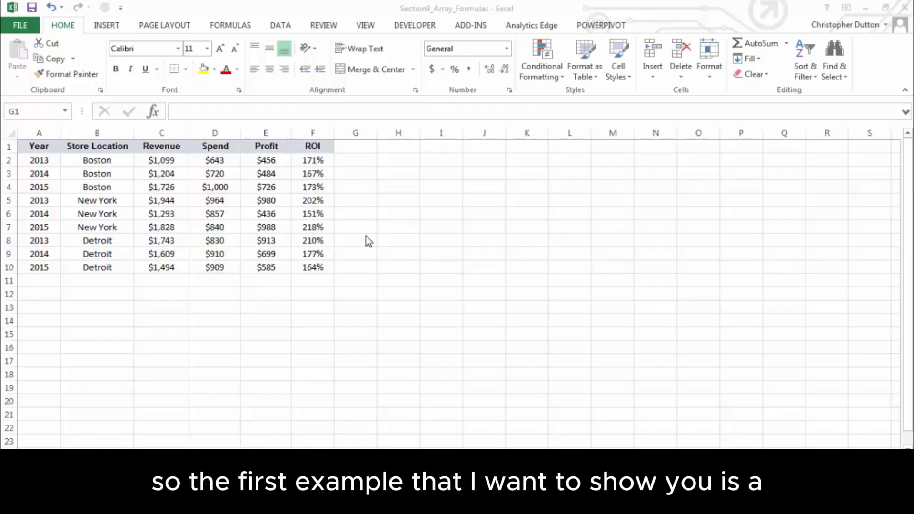
Add the heading 'Top 3:' in H1
{"action": "left_click", "coordinate": [404, 146]}
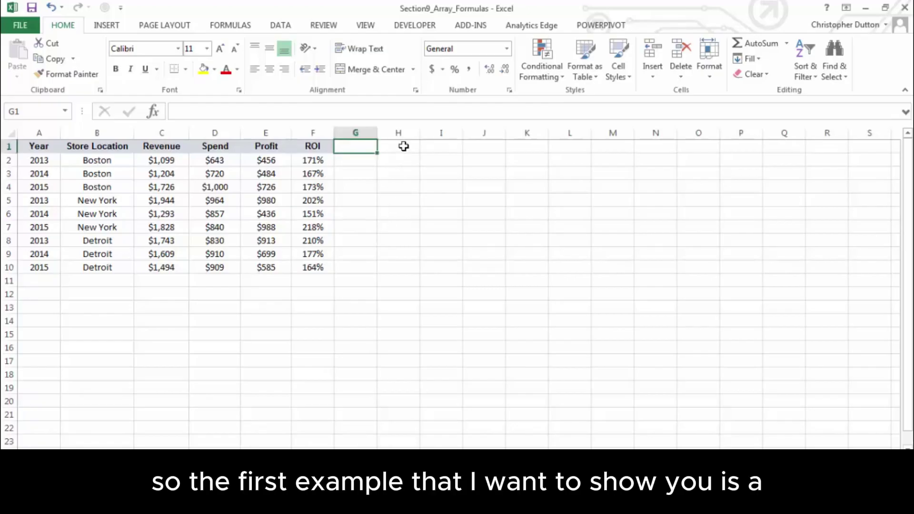
{"action": "left_click", "coordinate": [403, 146]}
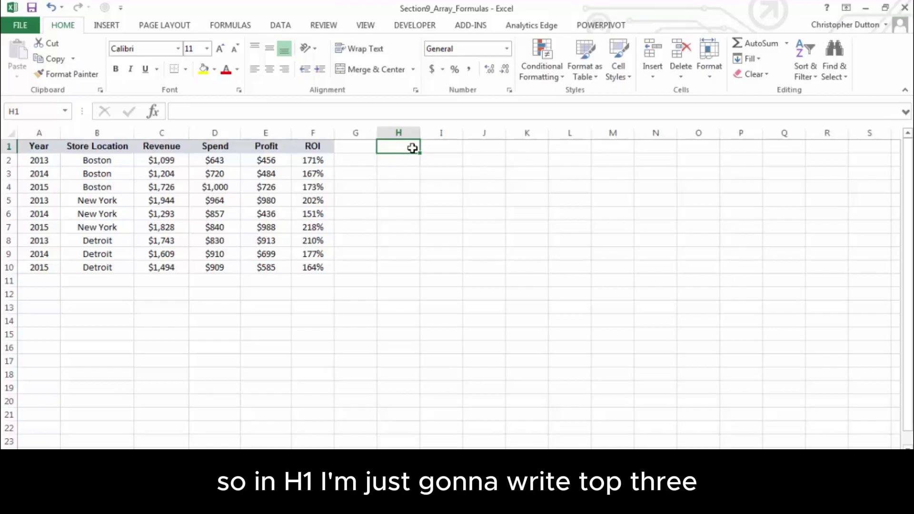
{"action": "type", "text": "Top 3:"}
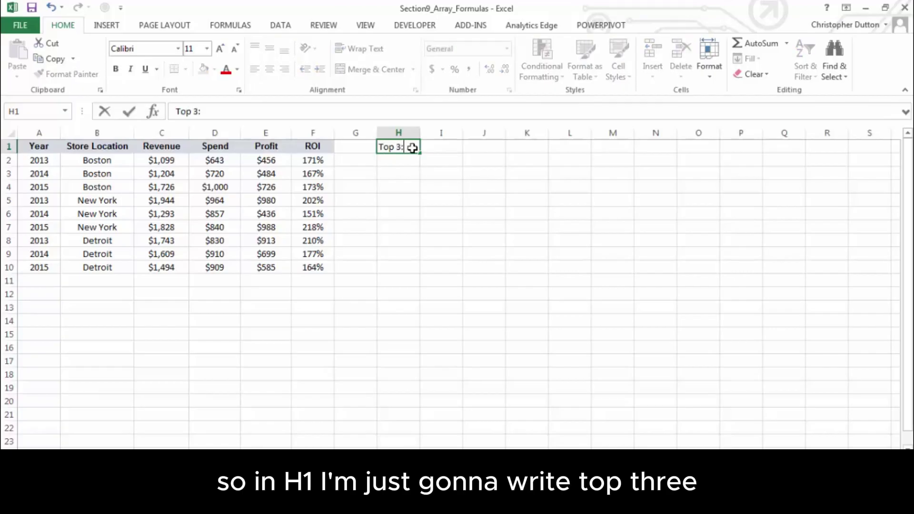
{"action": "key", "text": "Return"}
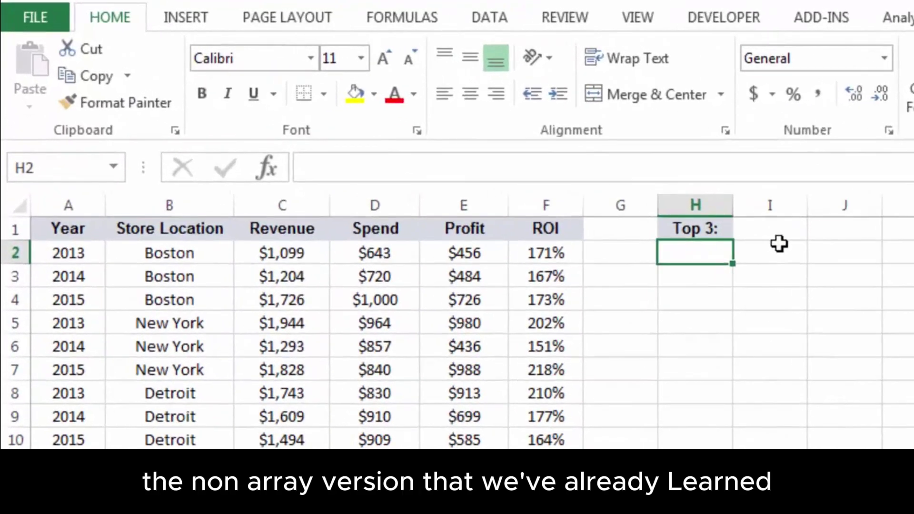
Enter =LARGE($C$2:$C$10,1) in H2 for the top revenue
{"action": "type", "text": "="}
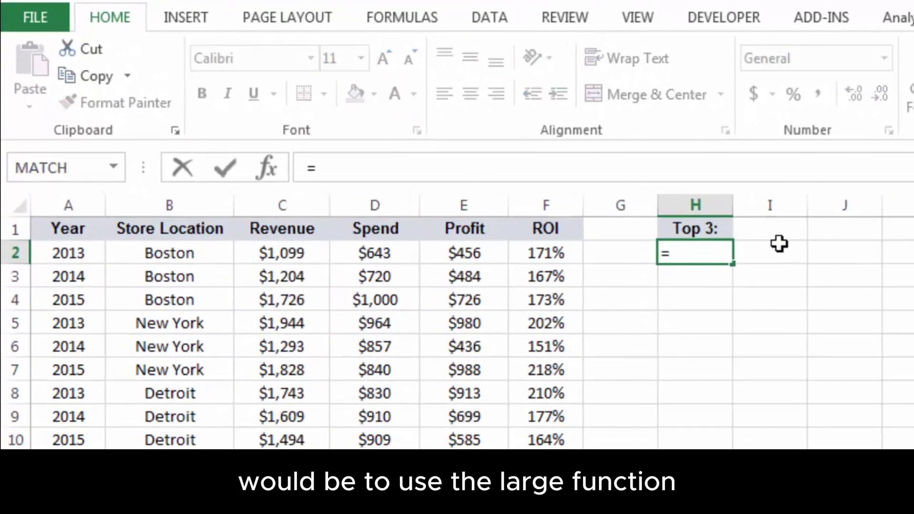
{"action": "type", "text": "LARGE("}
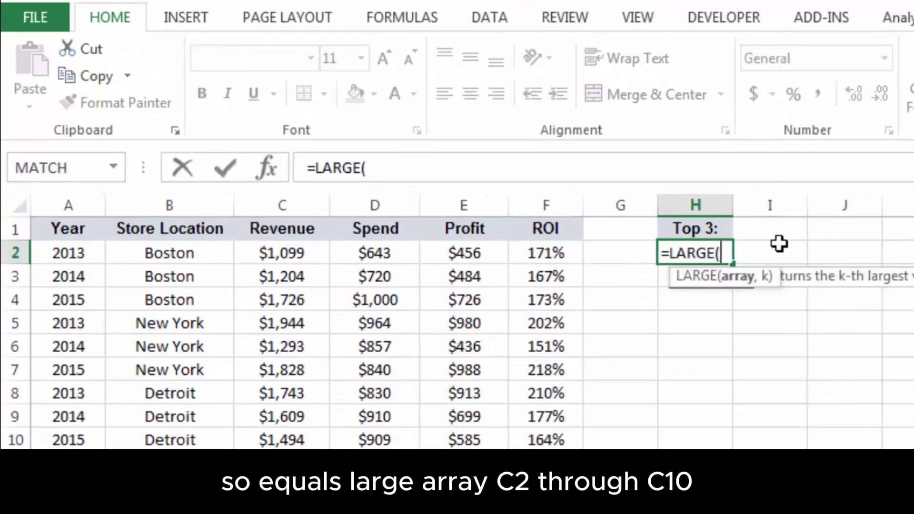
{"action": "left_click_drag", "start_coordinate": [312, 255], "coordinate": [309, 439]}
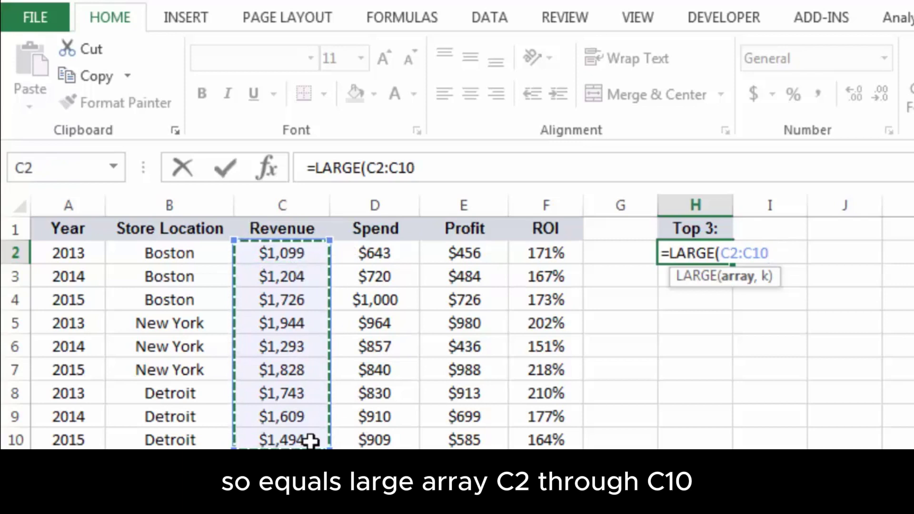
{"action": "key", "text": "F4"}
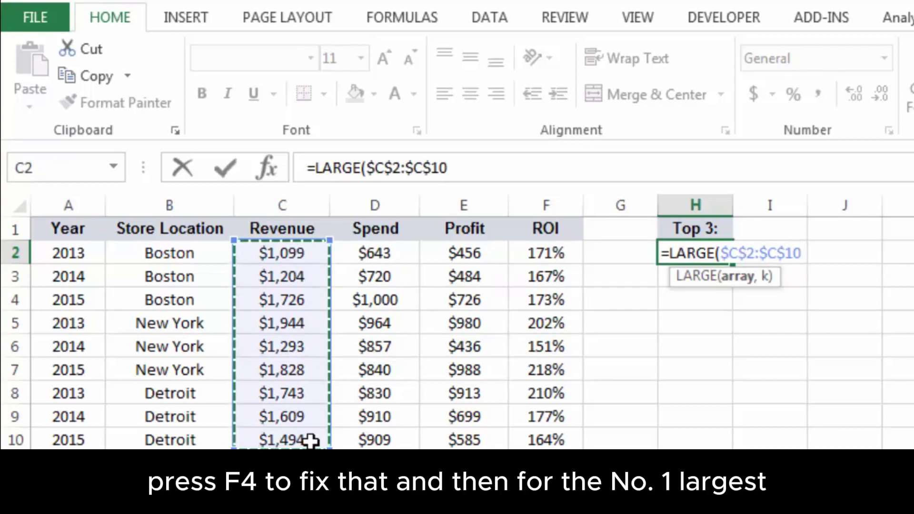
{"action": "type", "text": ","}
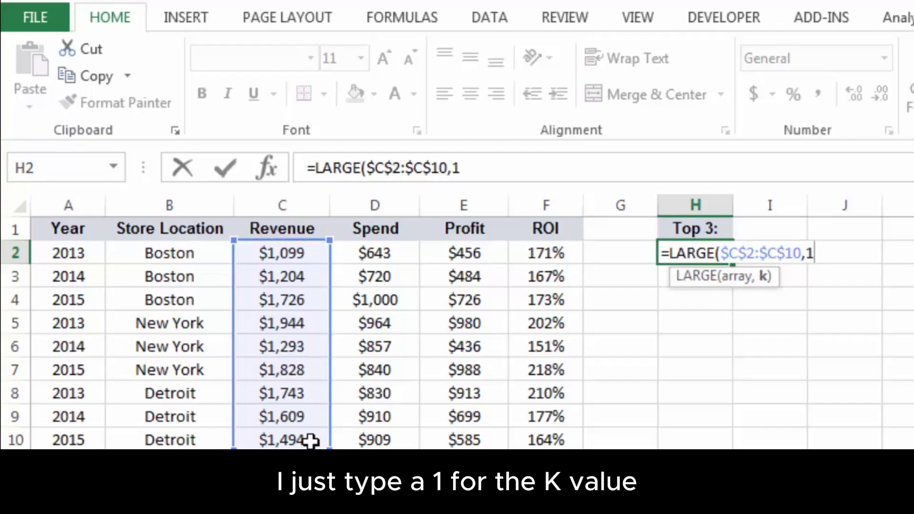
{"action": "type", "text": "1)"}
{"action": "key", "text": "Return"}
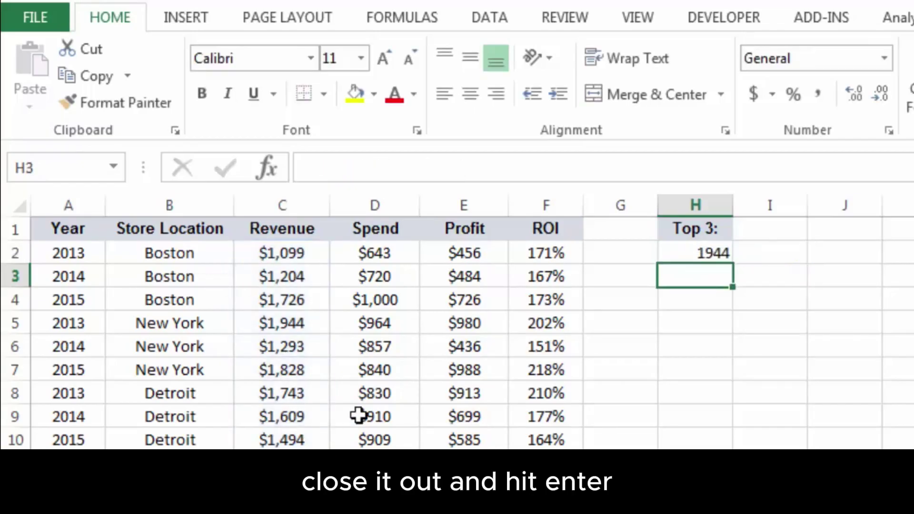
Copy the H2 LARGE formula into H3 and H4
{"action": "left_click", "coordinate": [700, 254]}
{"action": "key", "text": "ctrl+c"}
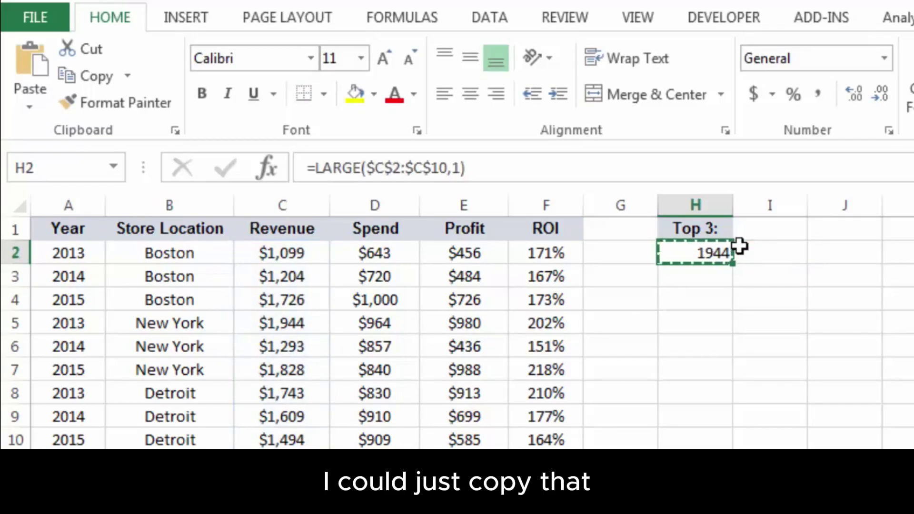
{"action": "key", "text": "Down"}
{"action": "key", "text": "ctrl+v"}
{"action": "key", "text": "Down"}
{"action": "key", "text": "ctrl+v"}
{"action": "key", "text": "Up"}
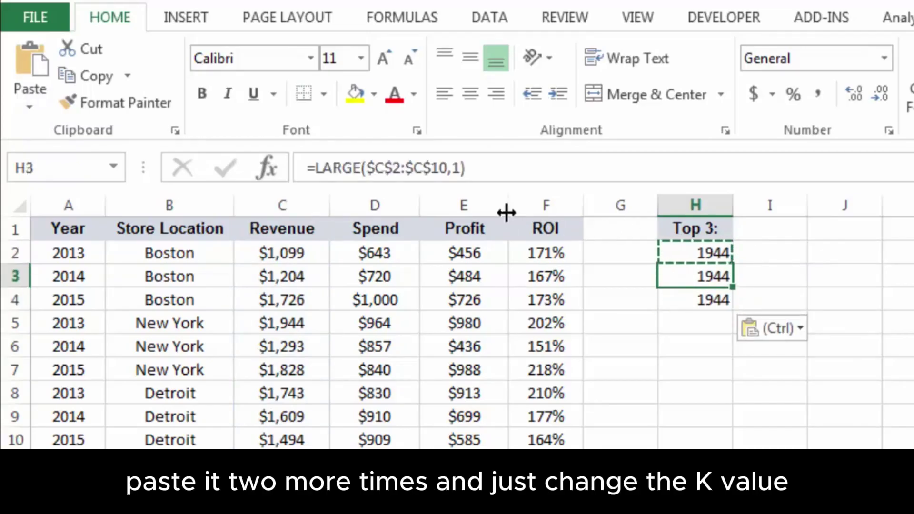
Change k to 2 in H3 and 3 in H4, giving 1828 and 1743
{"action": "left_click", "coordinate": [462, 168]}
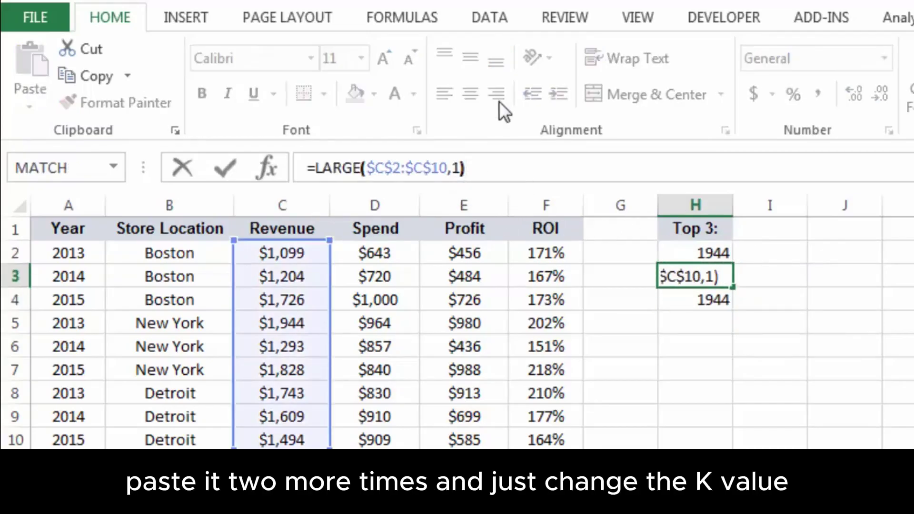
{"action": "key", "text": "BackSpace"}
{"action": "type", "text": "2"}
{"action": "key", "text": "Return"}
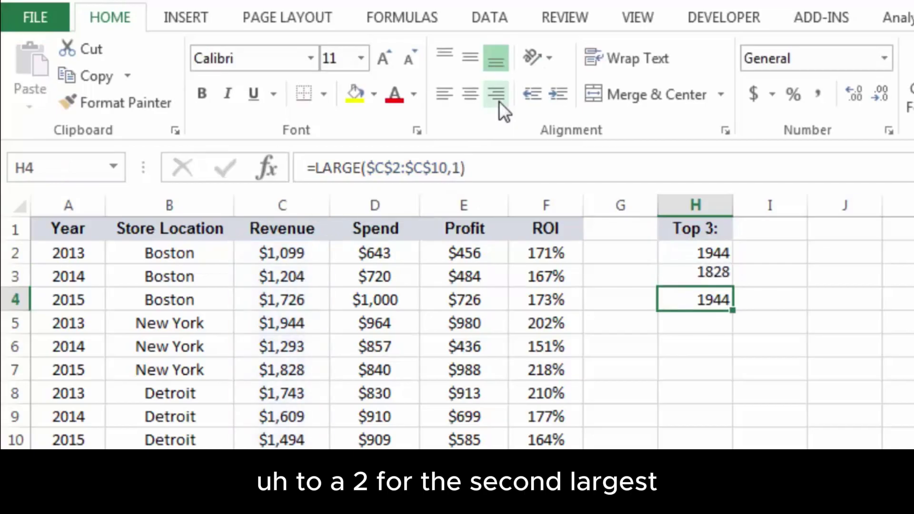
{"action": "left_click", "coordinate": [464, 157]}
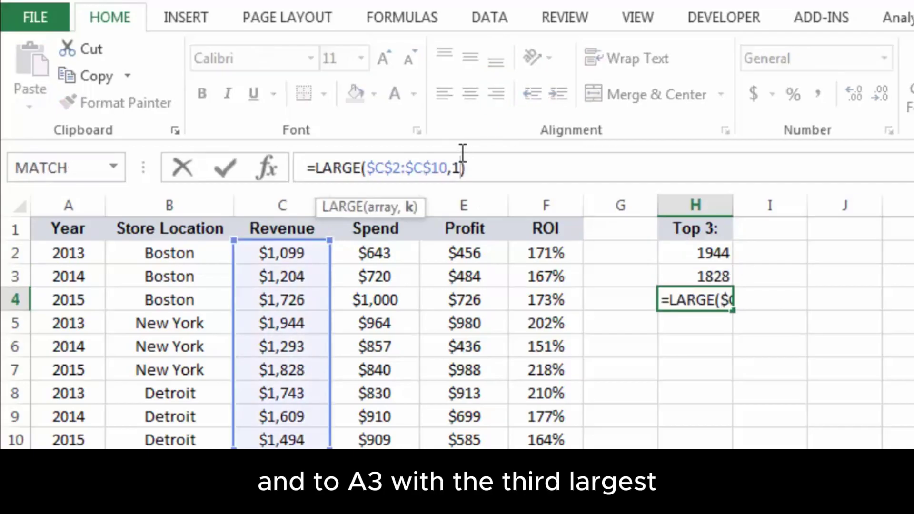
{"action": "key", "text": "BackSpace"}
{"action": "type", "text": "3"}
{"action": "key", "text": "Return"}
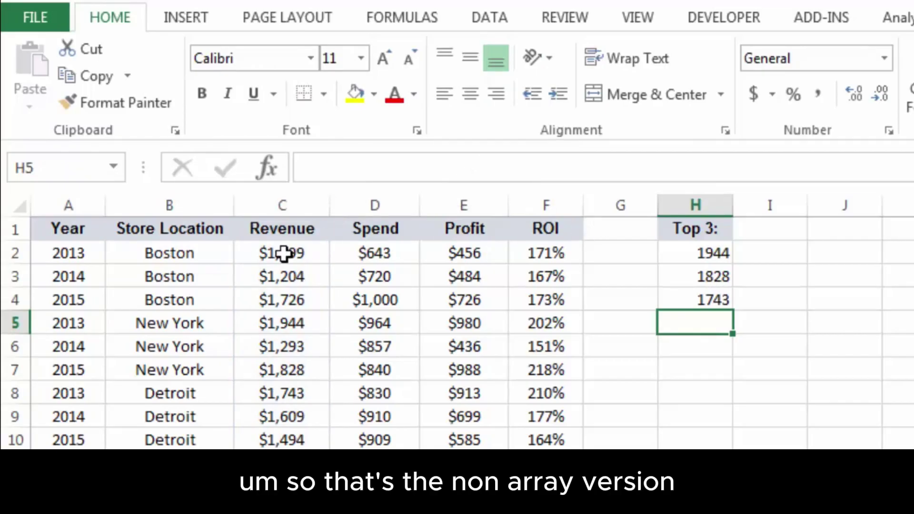
Paint the currency format from C2:C4 onto H2:H4 and review the Top 3 results
{"action": "left_click_drag", "start_coordinate": [284, 255], "coordinate": [287, 288]}
{"action": "left_click", "coordinate": [119, 103]}
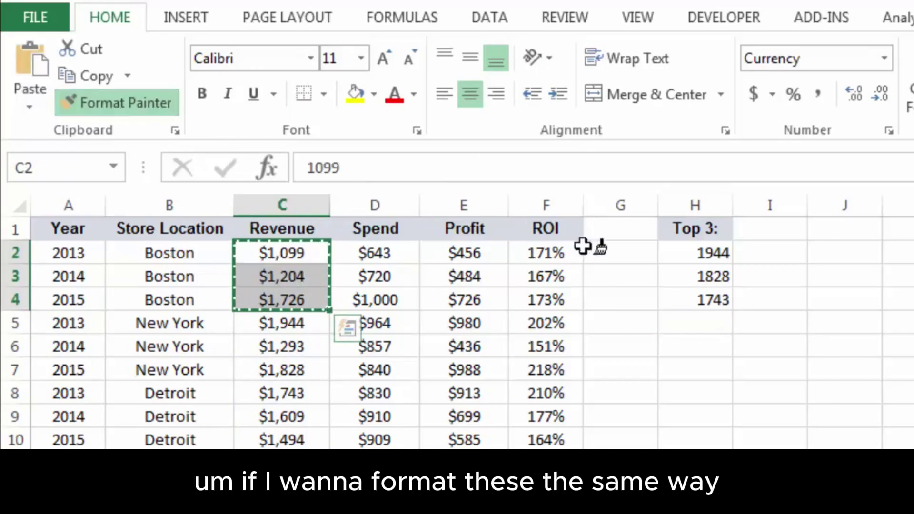
{"action": "left_click_drag", "start_coordinate": [697, 251], "coordinate": [696, 300]}
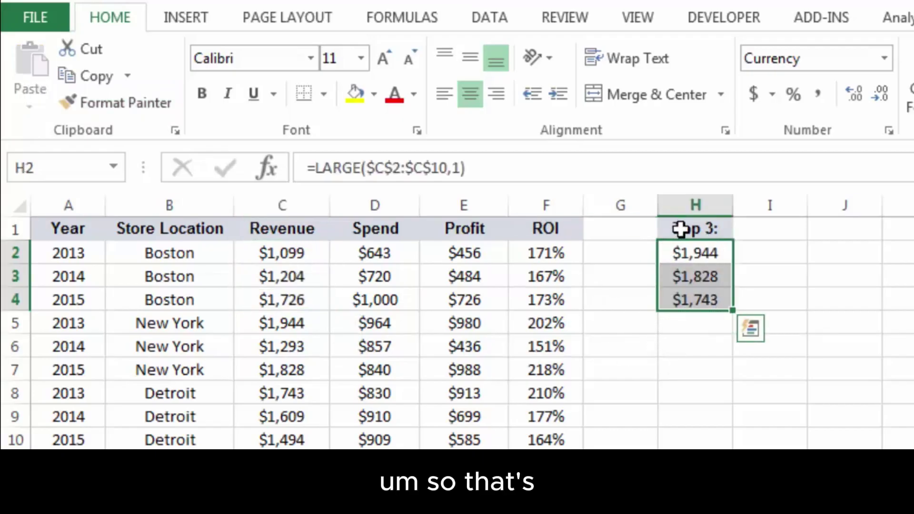
{"action": "left_click", "coordinate": [693, 248]}
{"action": "key", "text": "Down"}
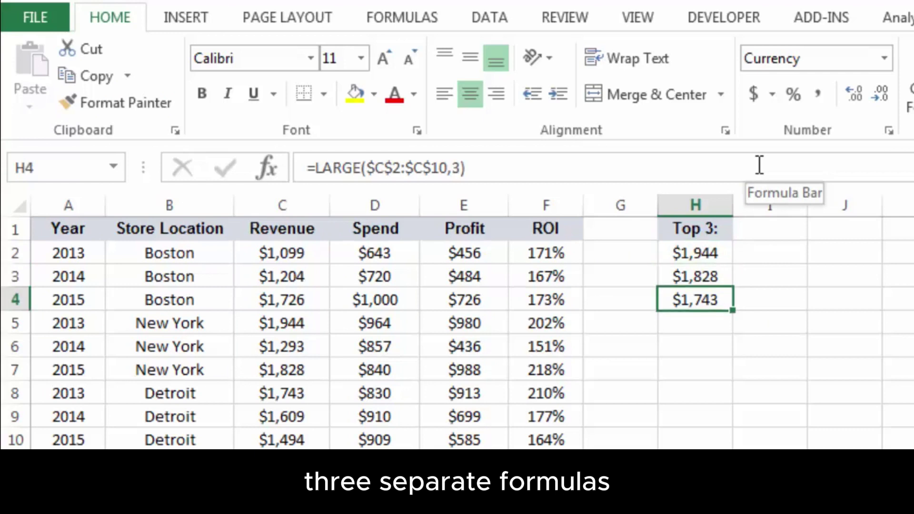
{"action": "key", "text": "Up"}
{"action": "key", "text": "Up"}
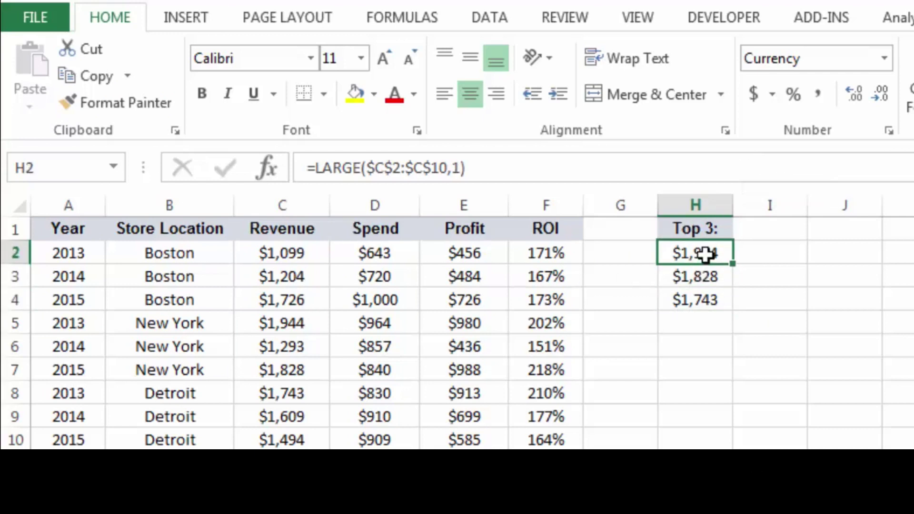
{"action": "left_click_drag", "start_coordinate": [705, 255], "coordinate": [705, 300]}
{"action": "left_click", "coordinate": [771, 228]}
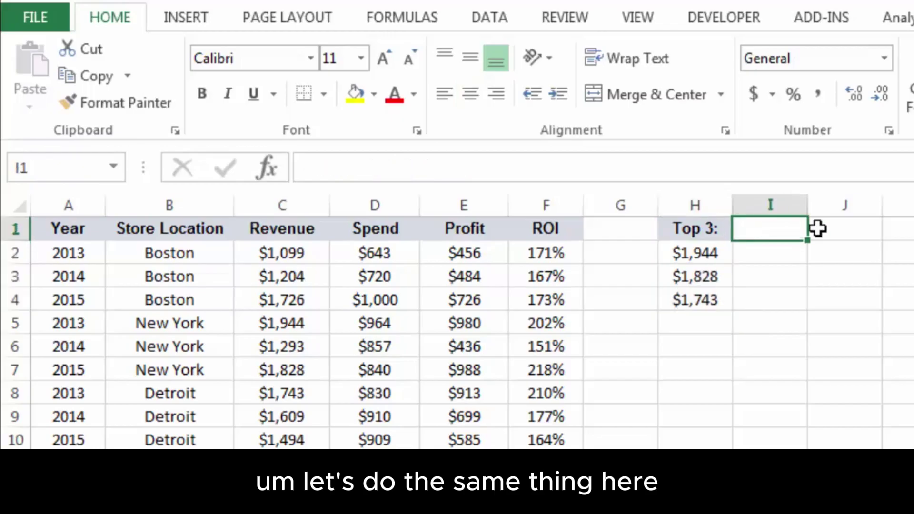
Head I1 'Top 3:' and fill I2:I4 with the array formula =LARGE(C2:C10,{1;2;3})
{"action": "type", "text": "Top 3:"}
{"action": "key", "text": "Return"}
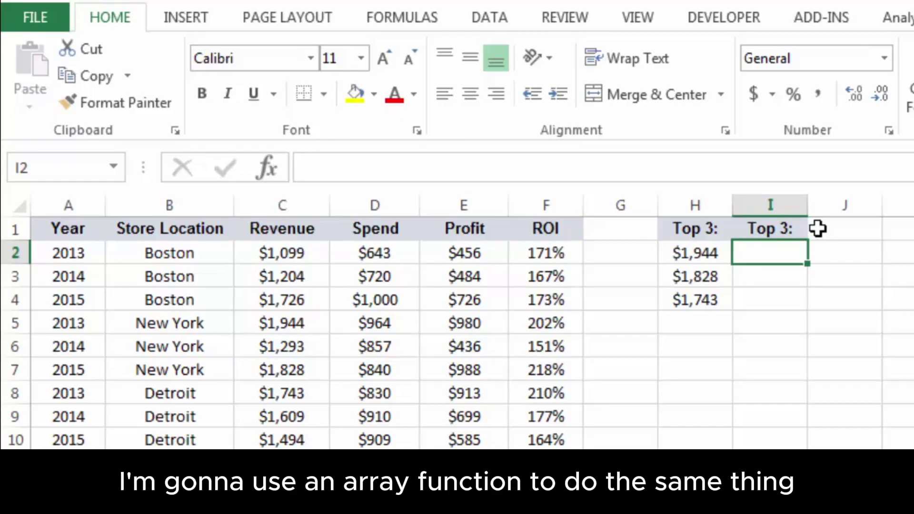
{"action": "key", "text": "shift+Down"}
{"action": "key", "text": "shift+Down"}
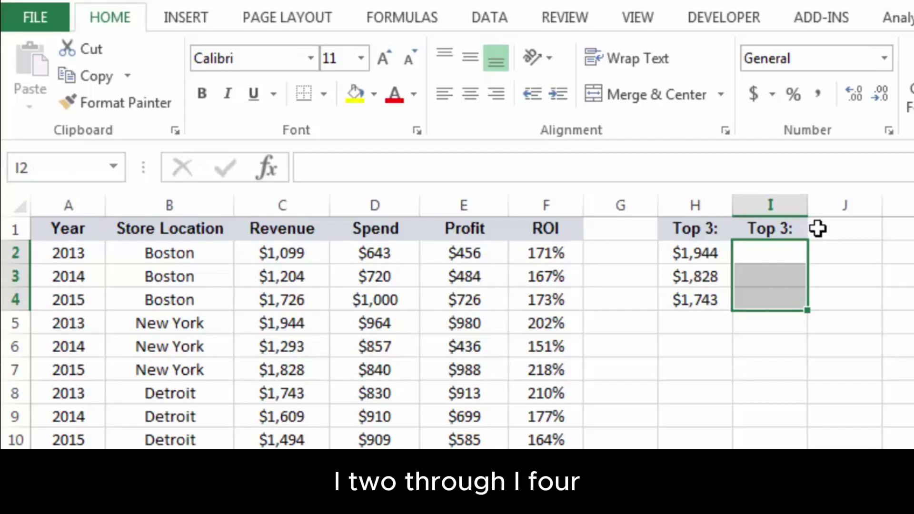
{"action": "left_click", "coordinate": [507, 166]}
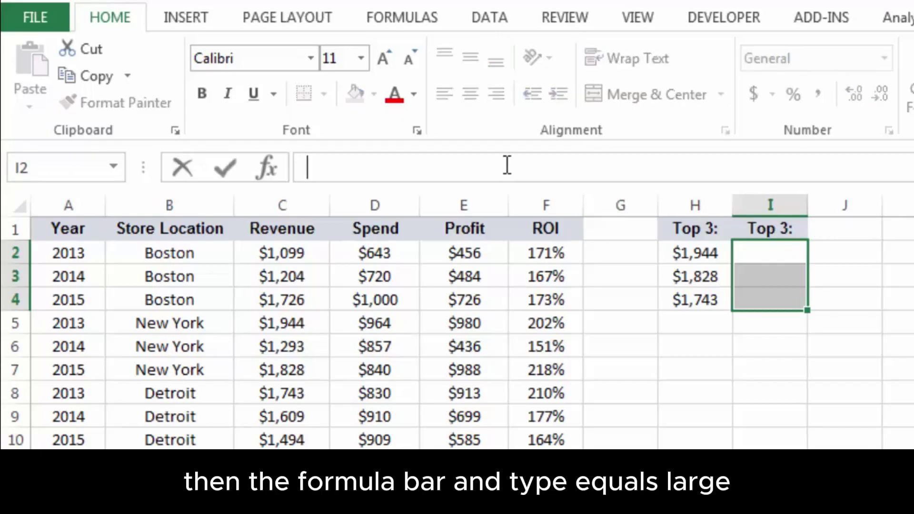
{"action": "type", "text": "=LA"}
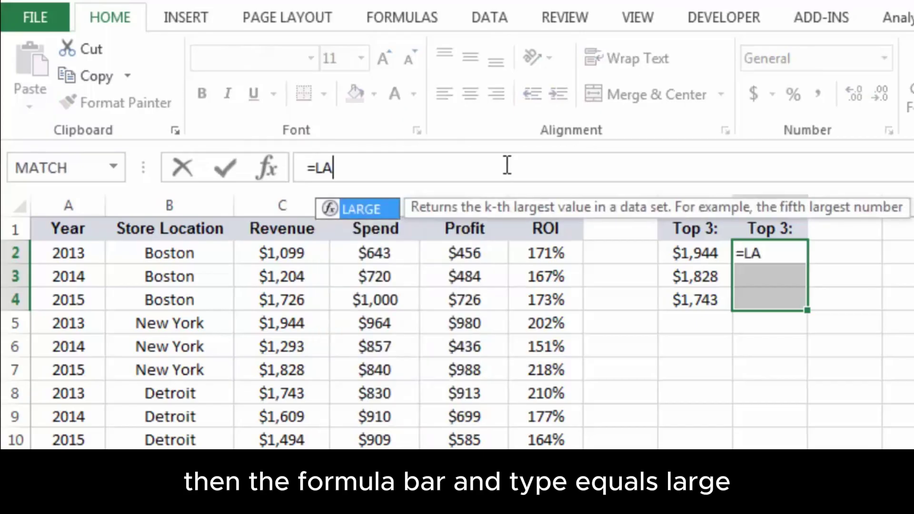
{"action": "type", "text": "RGE("}
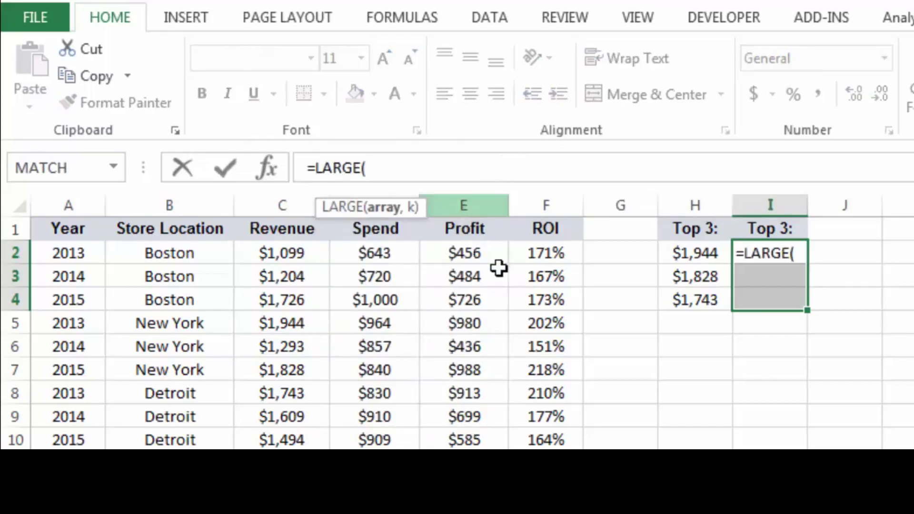
{"action": "left_click_drag", "start_coordinate": [295, 257], "coordinate": [304, 440]}
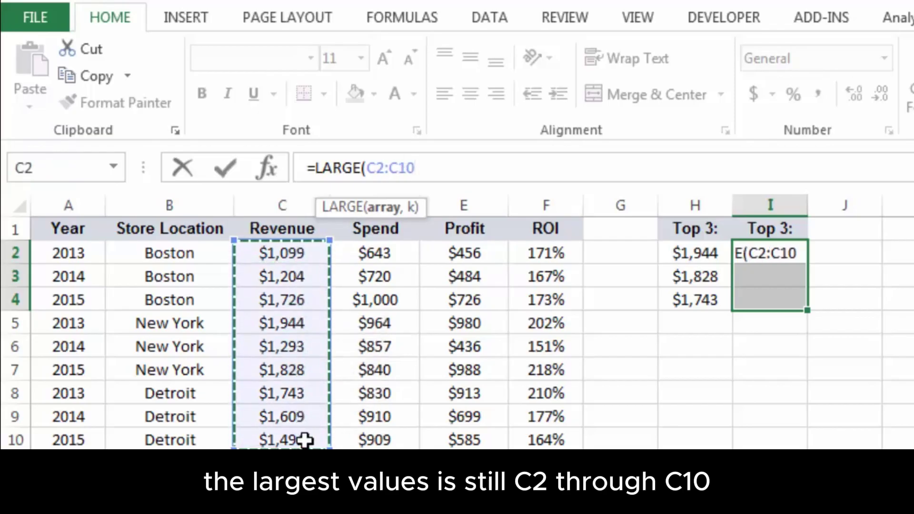
{"action": "type", "text": ","}
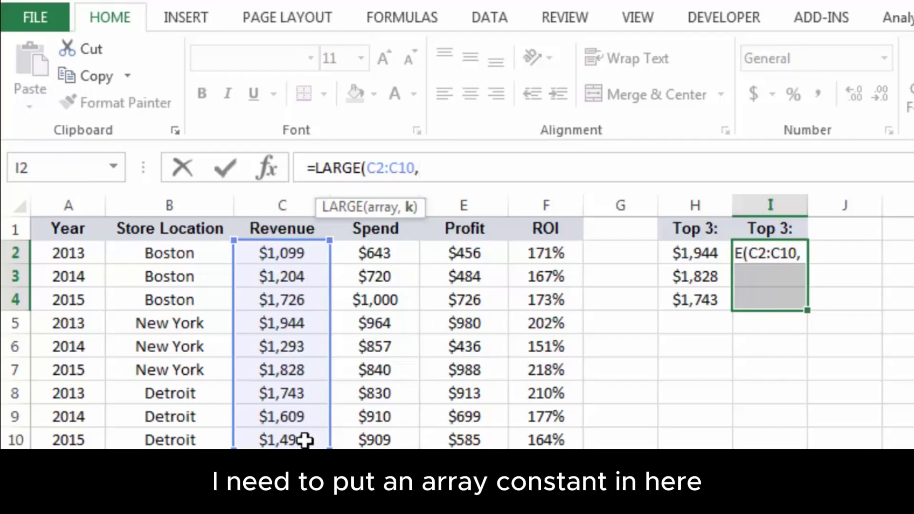
{"action": "type", "text": "{"}
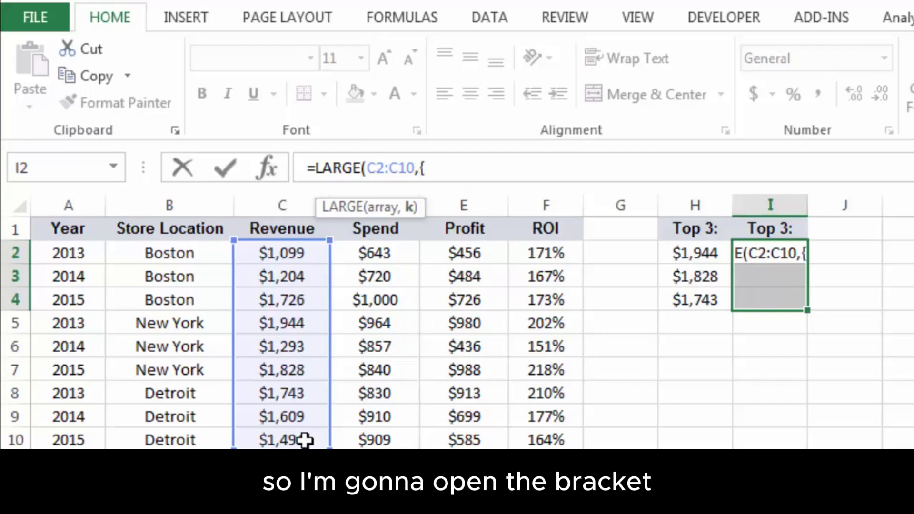
{"action": "type", "text": "1"}
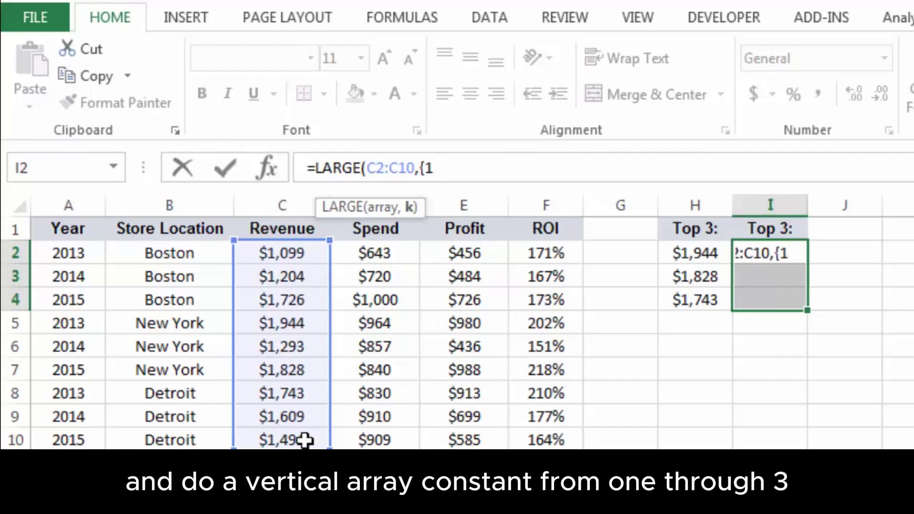
{"action": "type", "text": ";2;3"}
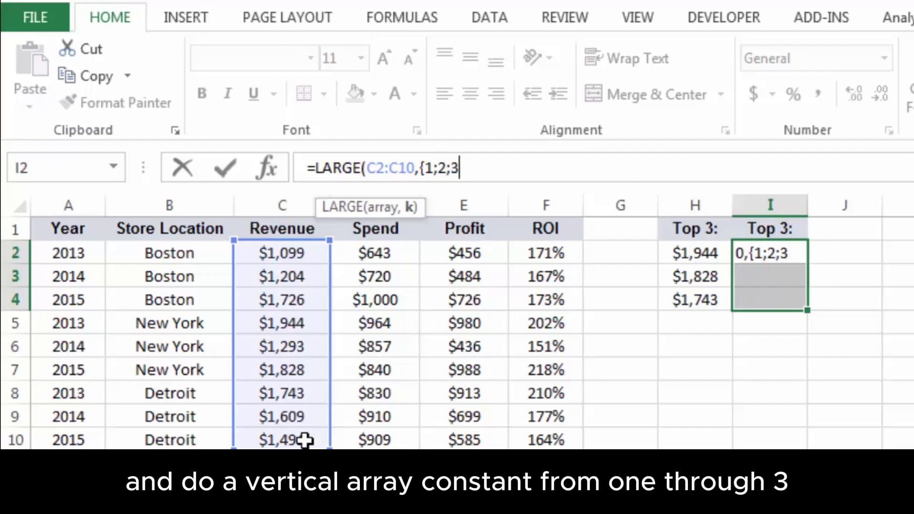
{"action": "type", "text": "}"}
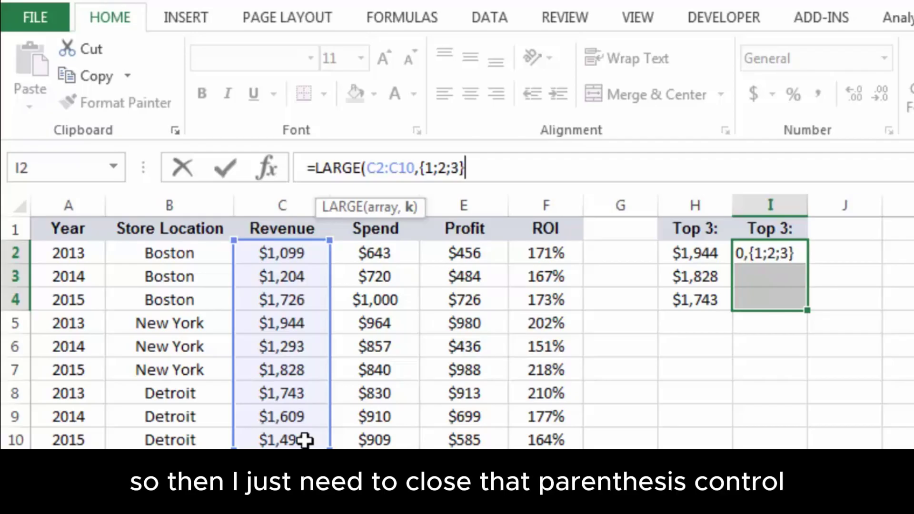
{"action": "type", "text": ")"}
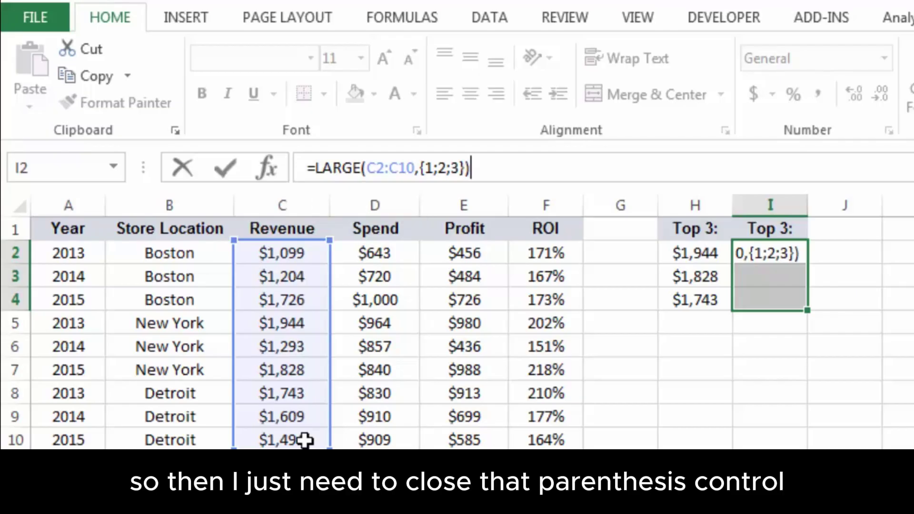
{"action": "key", "text": "ctrl+shift+Return"}
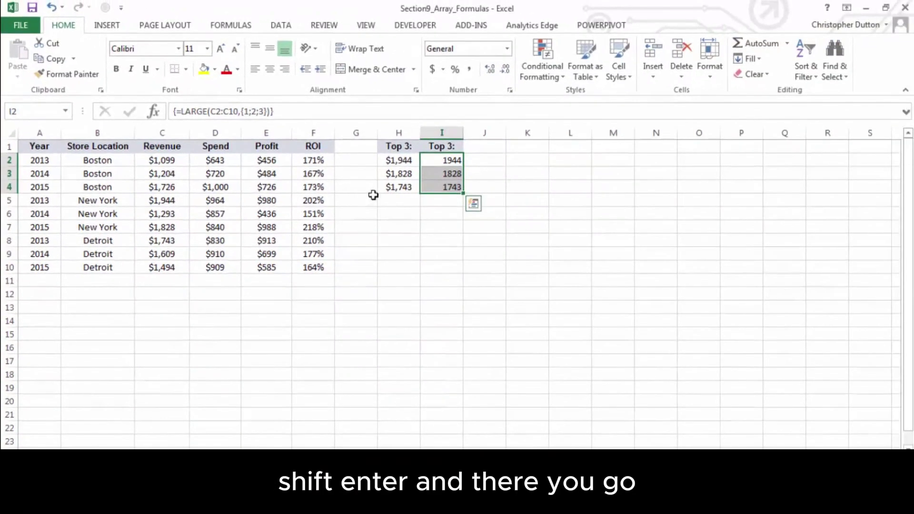
Copy the currency formatting of H2:H4 onto I2:I4 with Format Painter
{"action": "left_click_drag", "start_coordinate": [399, 160], "coordinate": [399, 186]}
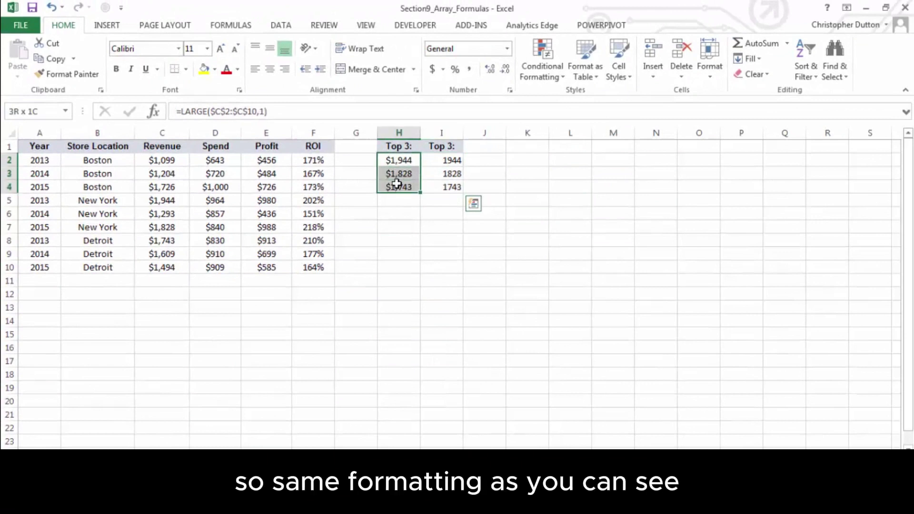
{"action": "left_click", "coordinate": [58, 76]}
{"action": "left_click_drag", "start_coordinate": [441, 160], "coordinate": [440, 186]}
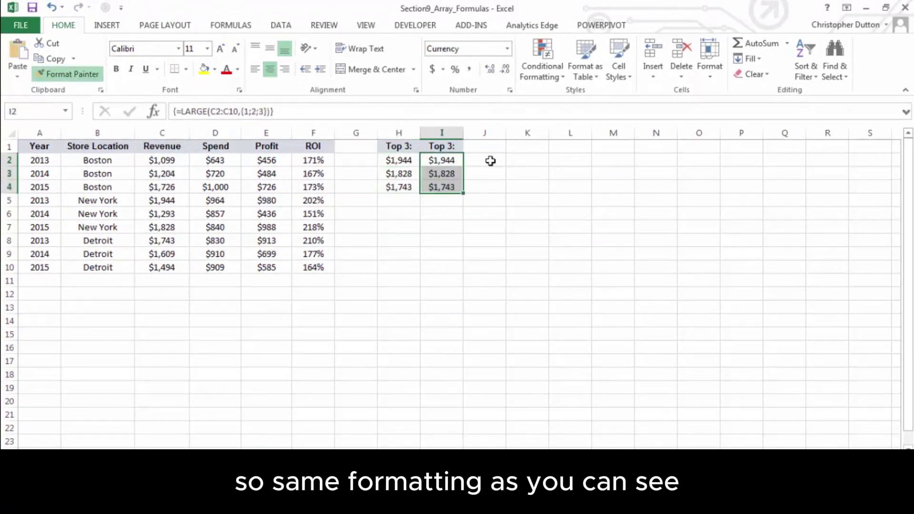
{"action": "left_click", "coordinate": [495, 159]}
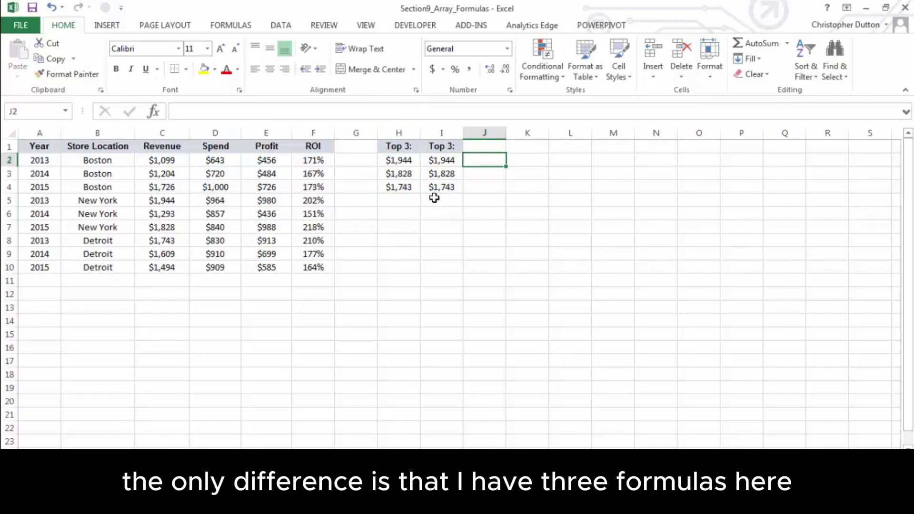
Compare the separate LARGE formulas in H2:H4 with the shared array formula in I2:I4
{"action": "left_click", "coordinate": [403, 160]}
{"action": "left_click", "coordinate": [403, 174]}
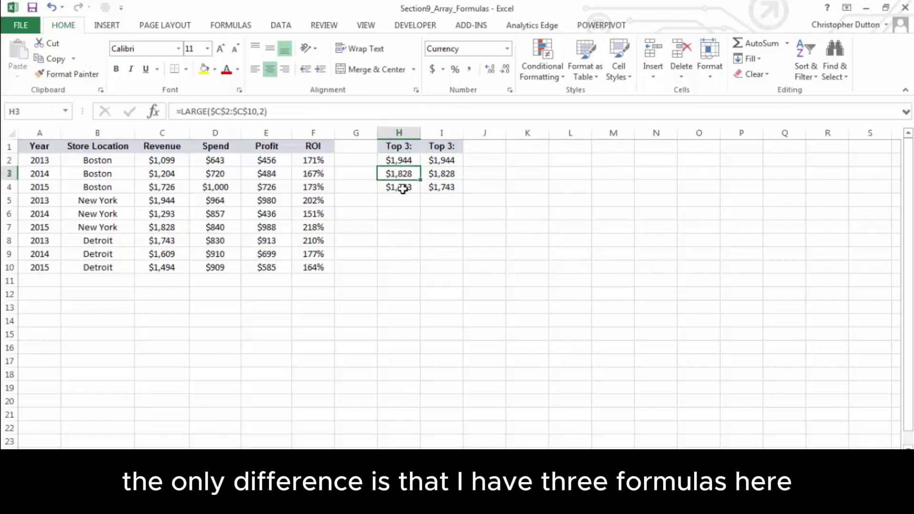
{"action": "left_click", "coordinate": [401, 187]}
{"action": "left_click", "coordinate": [446, 161]}
{"action": "left_click", "coordinate": [447, 173]}
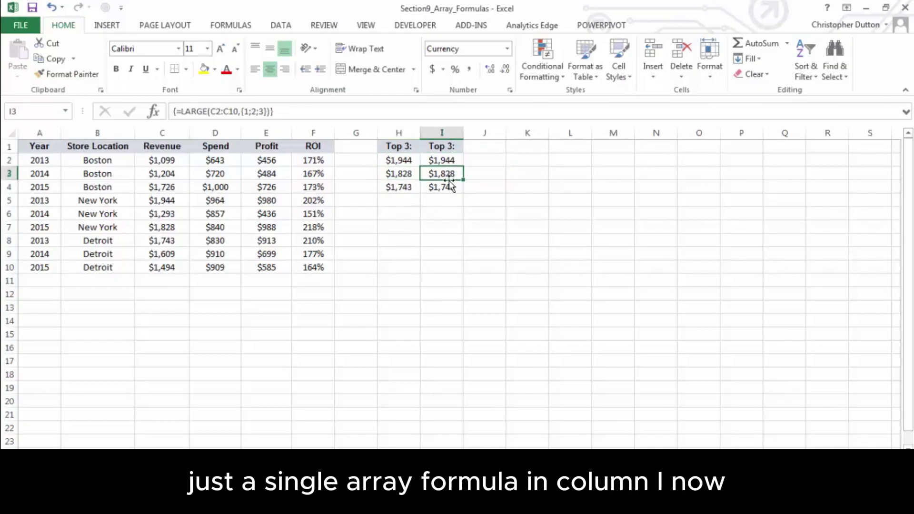
{"action": "left_click", "coordinate": [449, 186]}
{"action": "left_click", "coordinate": [450, 175]}
{"action": "left_click", "coordinate": [450, 160]}
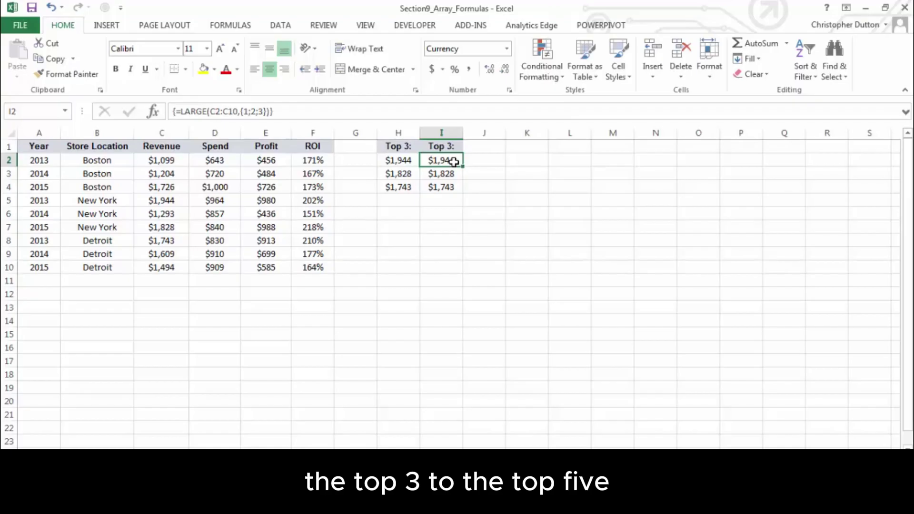
Copy H4's LARGE formula into H5 and H6
{"action": "key", "text": "Left"}
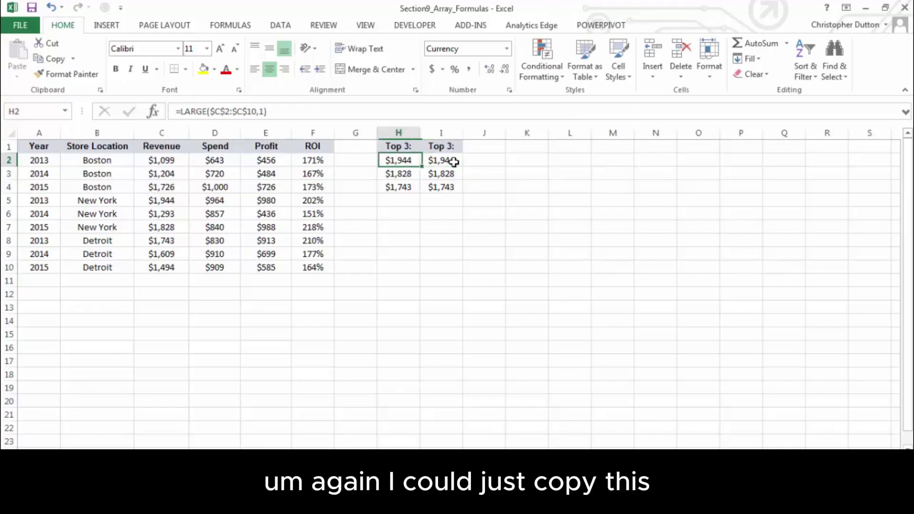
{"action": "key", "text": "Down"}
{"action": "key", "text": "Down"}
{"action": "key", "text": "ctrl+c"}
{"action": "key", "text": "Down"}
{"action": "key", "text": "ctrl+v"}
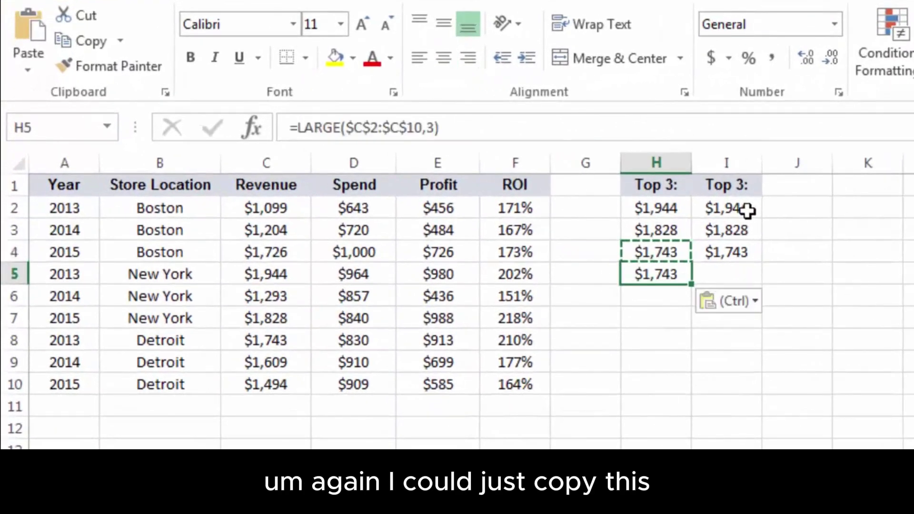
{"action": "key", "text": "Down"}
{"action": "key", "text": "ctrl+v"}
{"action": "key", "text": "Up"}
Change the rank to 4 in H5 and 5 in H6
{"action": "left_click", "coordinate": [435, 128]}
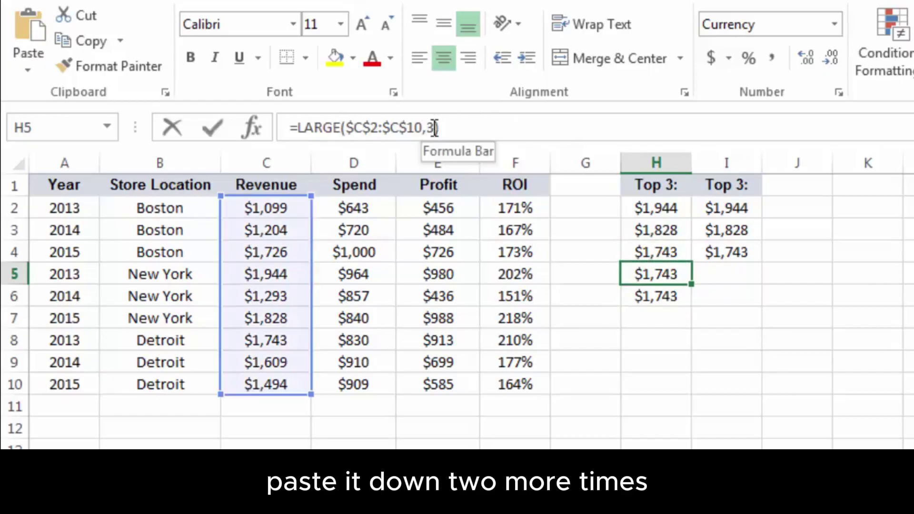
{"action": "key", "text": "BackSpace"}
{"action": "type", "text": "4"}
{"action": "key", "text": "Return"}
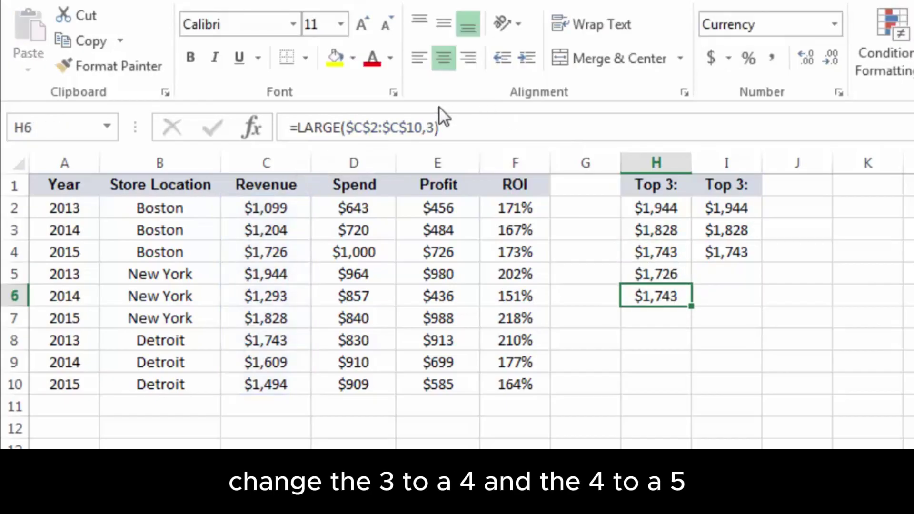
{"action": "left_click", "coordinate": [436, 127]}
{"action": "key", "text": "BackSpace"}
{"action": "type", "text": "5"}
{"action": "key", "text": "Return"}
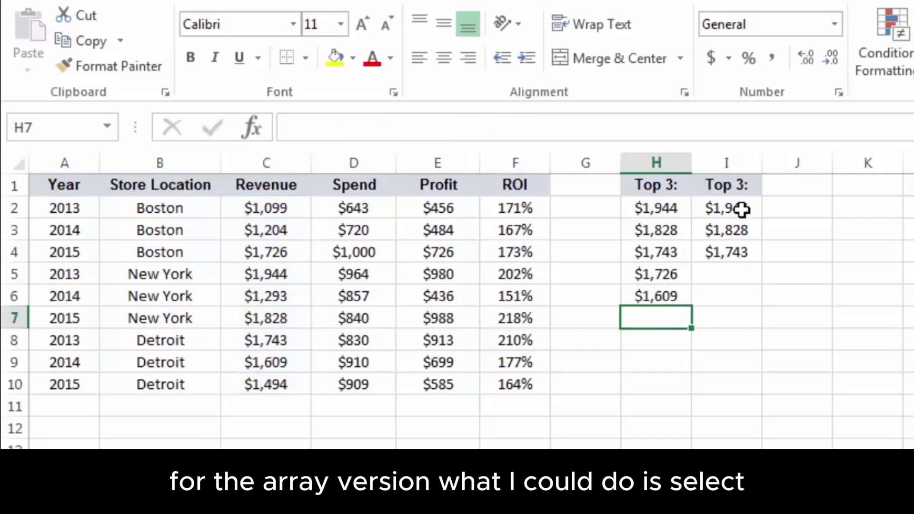
Widen the array to I2:I6 with =LARGE(C2:C10,{1;2;3;4;5}) as an array formula
{"action": "left_click_drag", "start_coordinate": [741, 208], "coordinate": [739, 291]}
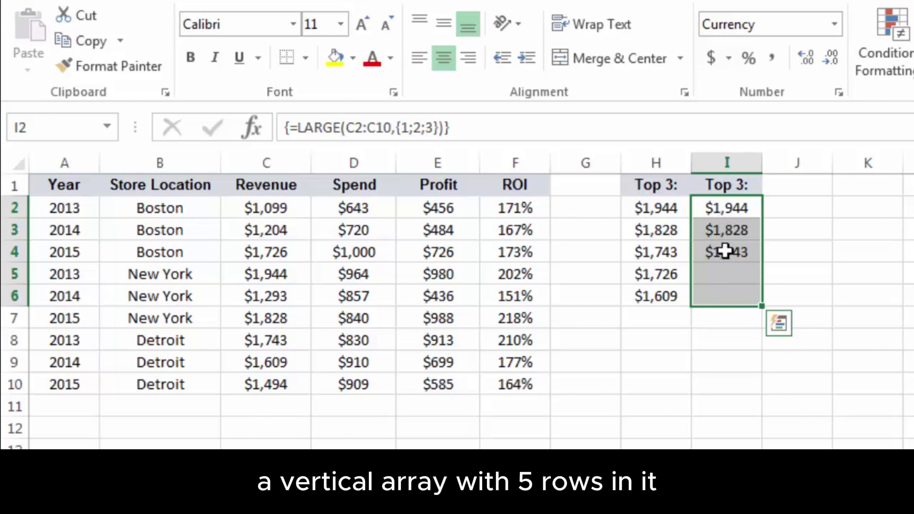
{"action": "left_click", "coordinate": [435, 128]}
{"action": "type", "text": ";4;5"}
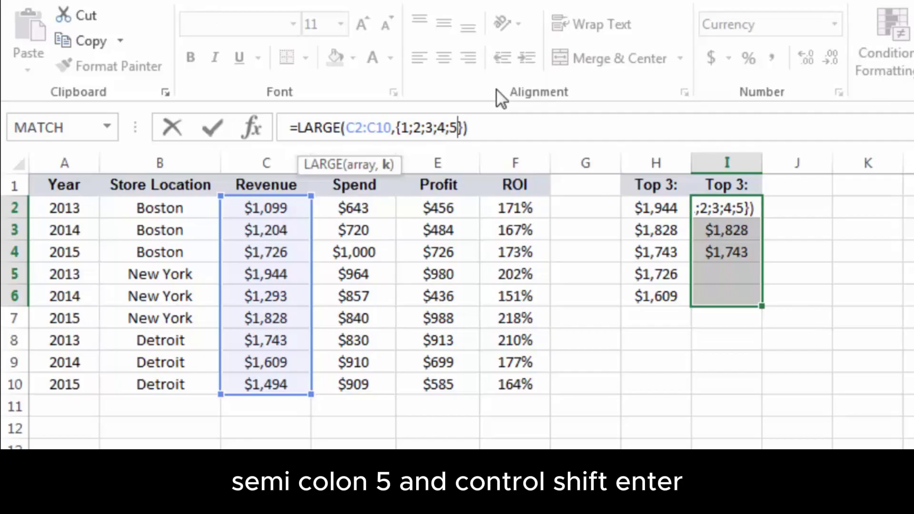
{"action": "key", "text": "ctrl+shift+Return"}
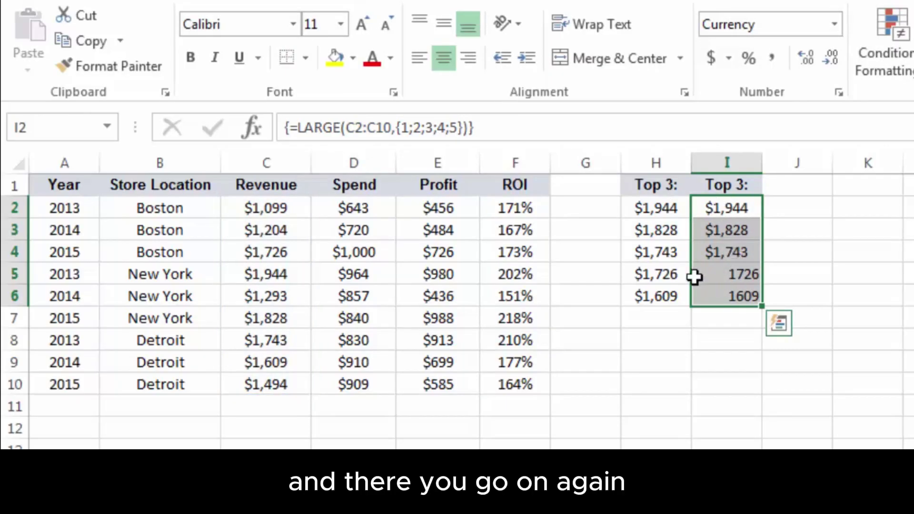
Copy H5:H6's currency format onto I5:I6 with Format Painter
{"action": "left_click_drag", "start_coordinate": [676, 275], "coordinate": [665, 291]}
{"action": "left_click", "coordinate": [141, 76]}
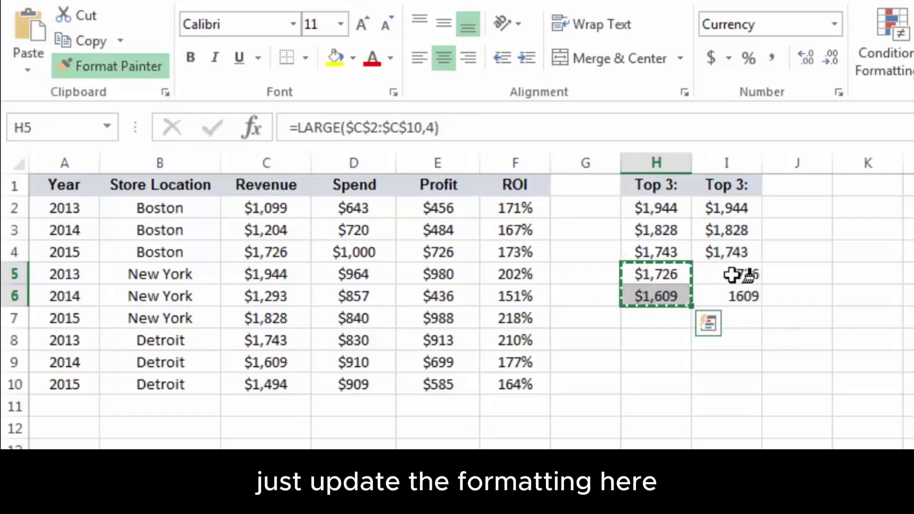
{"action": "left_click_drag", "start_coordinate": [739, 273], "coordinate": [733, 295]}
Rename the I1 and H1 headings to 'Top 5:'
{"action": "left_click", "coordinate": [726, 185]}
{"action": "left_click", "coordinate": [321, 136]}
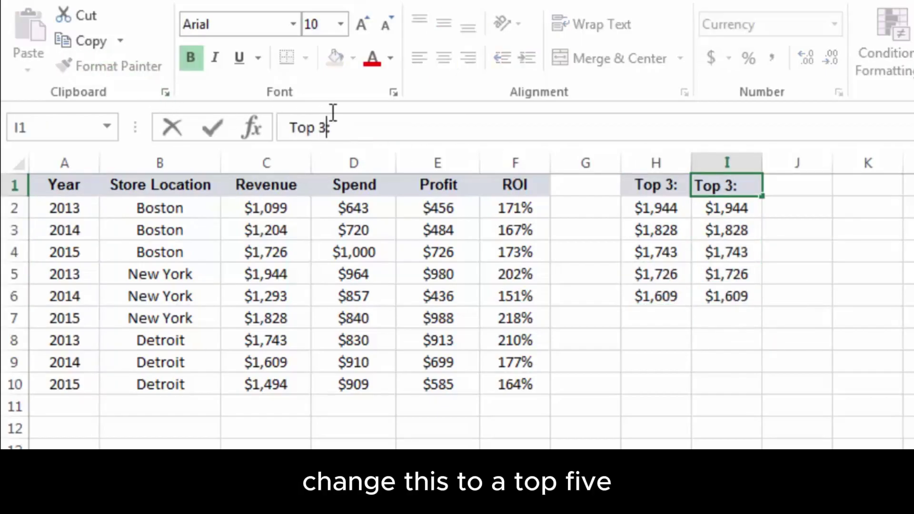
{"action": "key", "text": "BackSpace"}
{"action": "type", "text": "5"}
{"action": "key", "text": "Return"}
{"action": "left_click", "coordinate": [645, 189]}
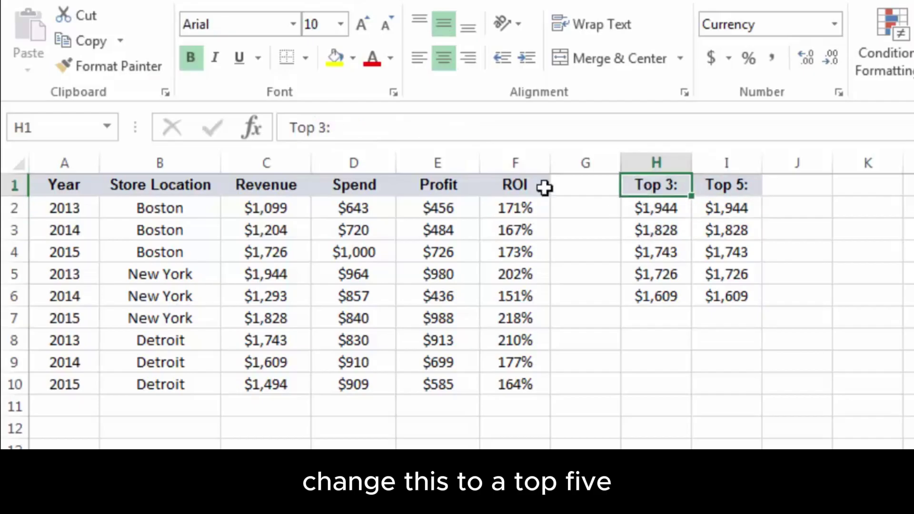
{"action": "left_click", "coordinate": [330, 129]}
{"action": "key", "text": "BackSpace"}
{"action": "type", "text": "5"}
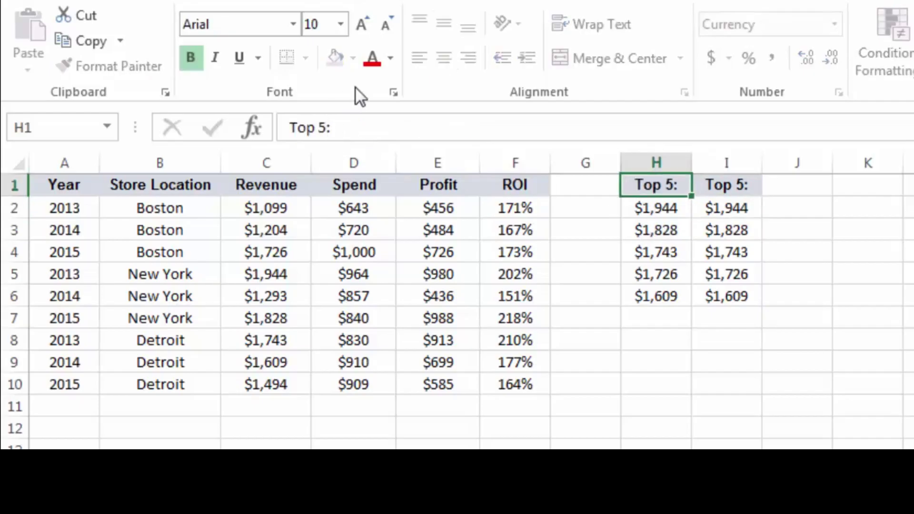
{"action": "key", "text": "Return"}
{"action": "left_click", "coordinate": [788, 211]}
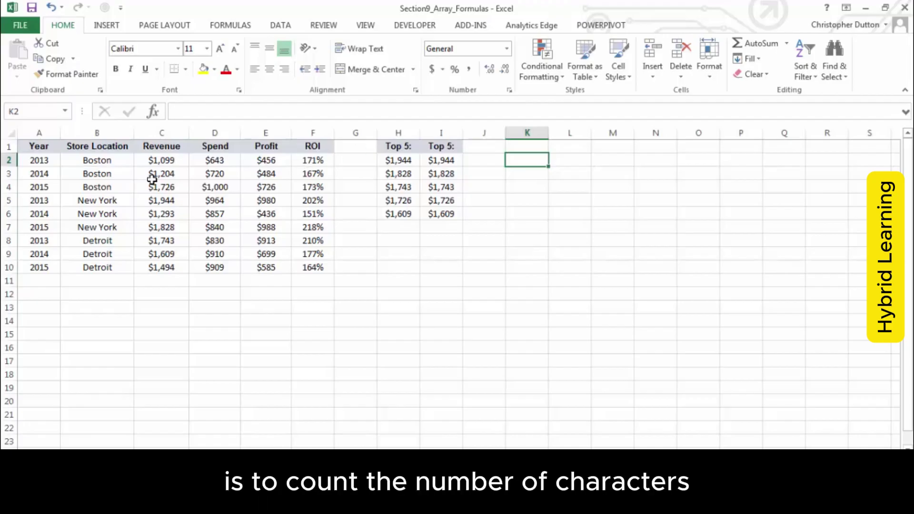
{"action": "left_click_drag", "start_coordinate": [97, 160], "coordinate": [91, 265]}
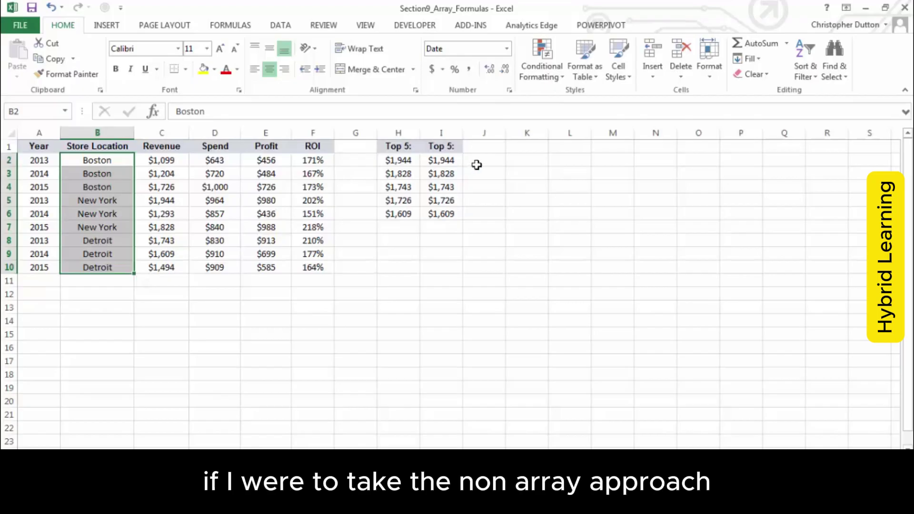
Enter =LEN(B2) in K2 and fill it down to K10
{"action": "left_click", "coordinate": [516, 159]}
{"action": "type", "text": "="}
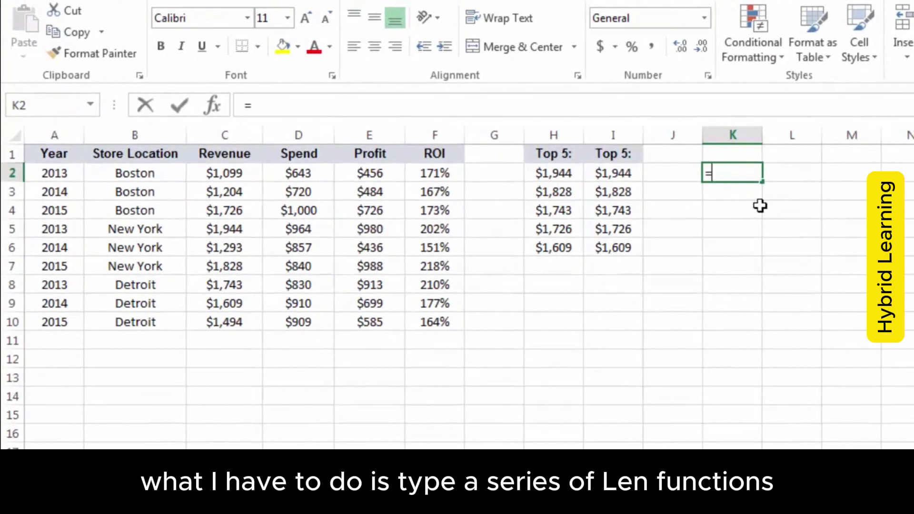
{"action": "type", "text": "LEN("}
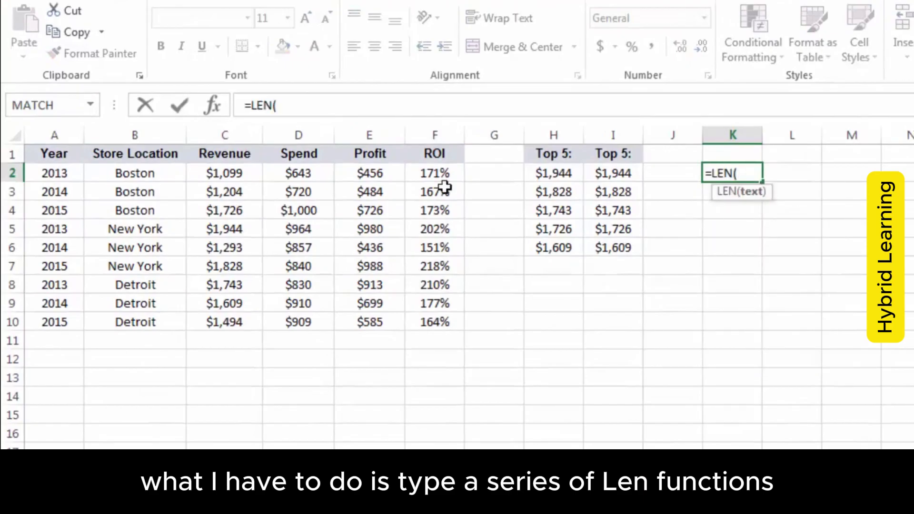
{"action": "left_click", "coordinate": [139, 174]}
{"action": "type", "text": ")"}
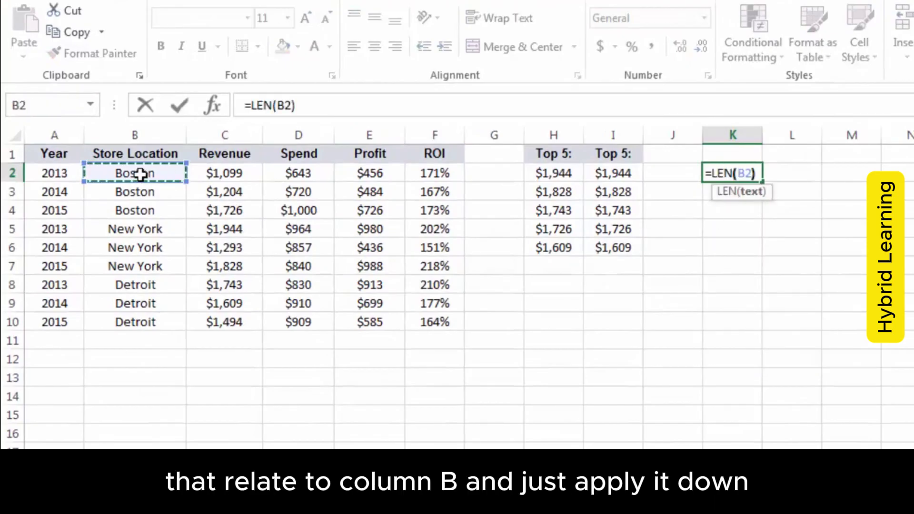
{"action": "key", "text": "Return"}
{"action": "left_click", "coordinate": [740, 175]}
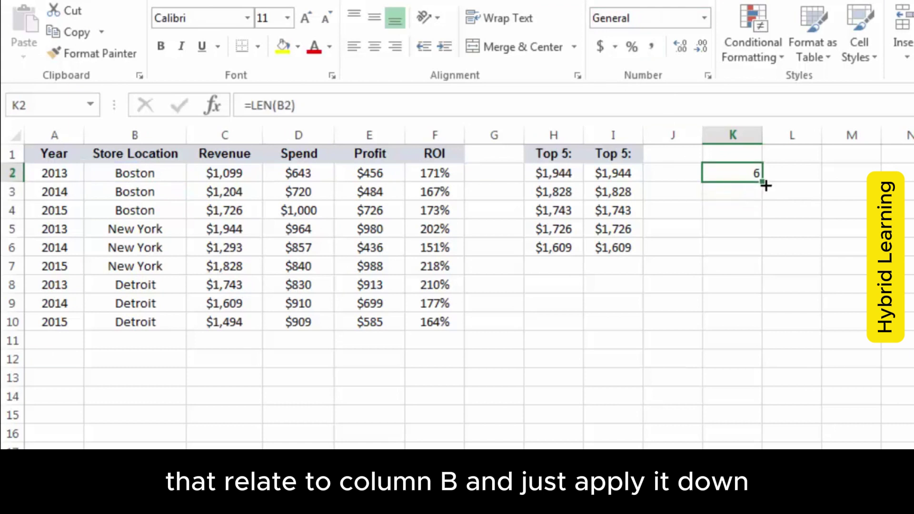
{"action": "left_click_drag", "start_coordinate": [764, 183], "coordinate": [749, 333]}
{"action": "left_click", "coordinate": [740, 175]}
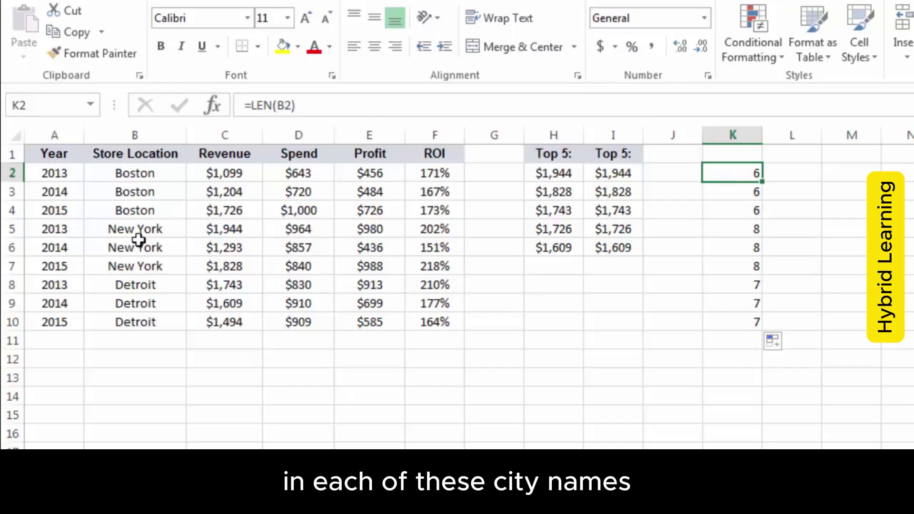
Total the character counts in K11 with =SUM(K2:K10), giving 63
{"action": "left_click", "coordinate": [724, 340]}
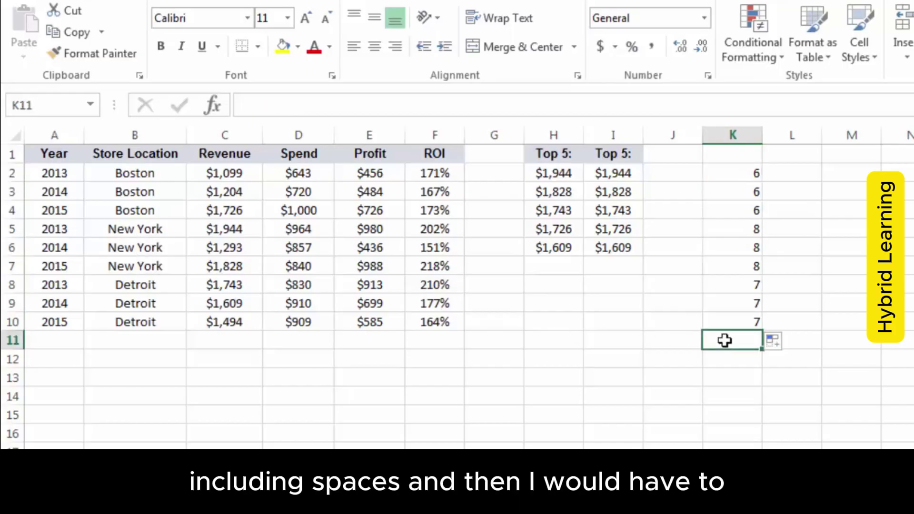
{"action": "type", "text": "=SUM("}
{"action": "key", "text": "Up"}
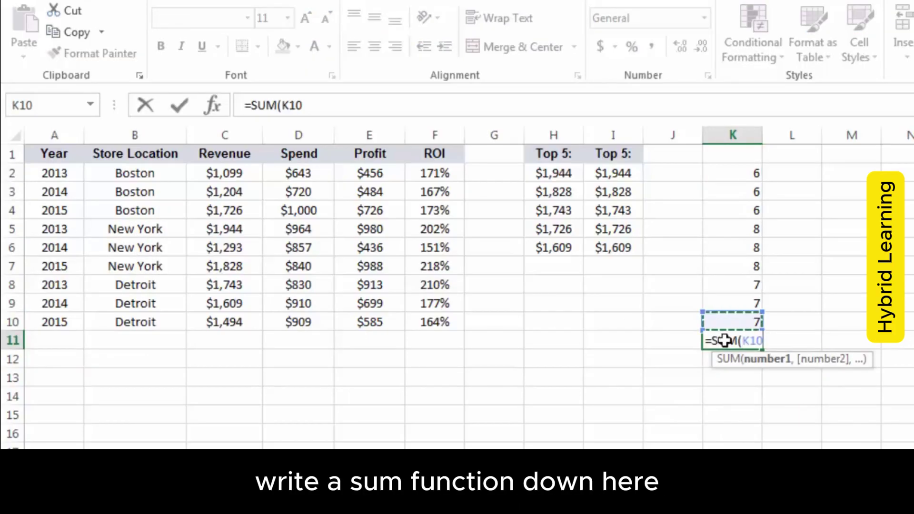
{"action": "left_click", "coordinate": [719, 175], "text": "shift"}
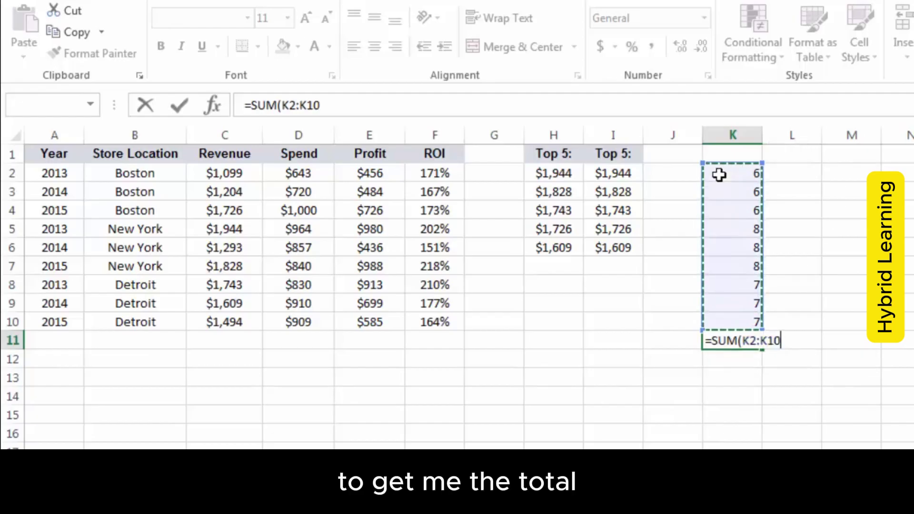
{"action": "key", "text": "Return"}
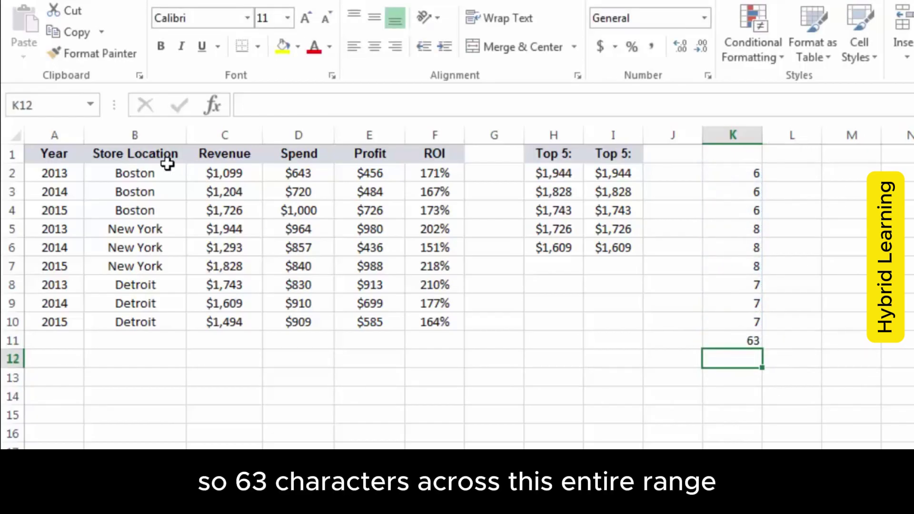
{"action": "left_click_drag", "start_coordinate": [162, 172], "coordinate": [152, 322]}
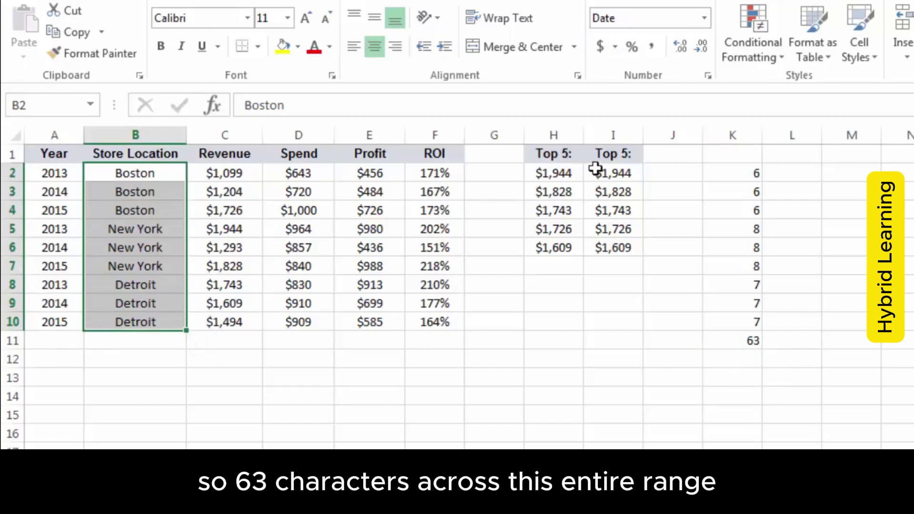
{"action": "left_click", "coordinate": [790, 337]}
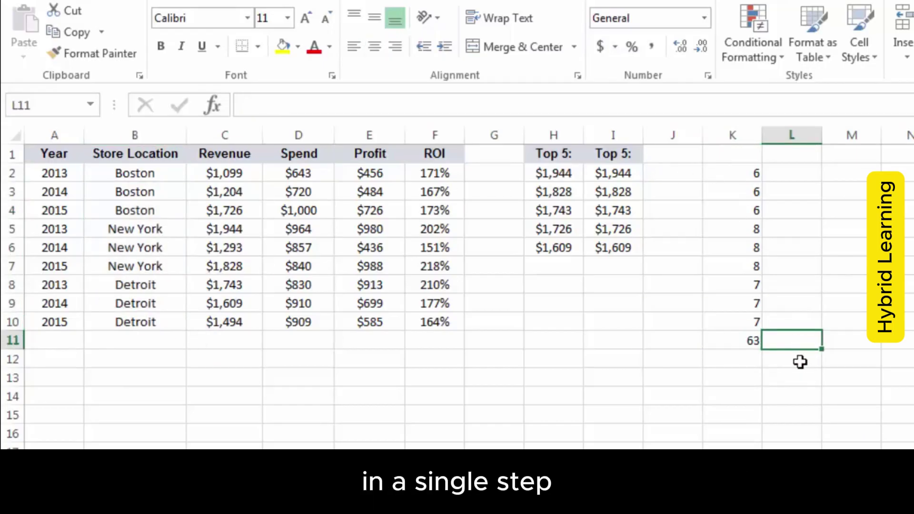
Enter =SUM(LEN(B2:B10)) in L11 as an array formula, returning 63
{"action": "type", "text": "="}
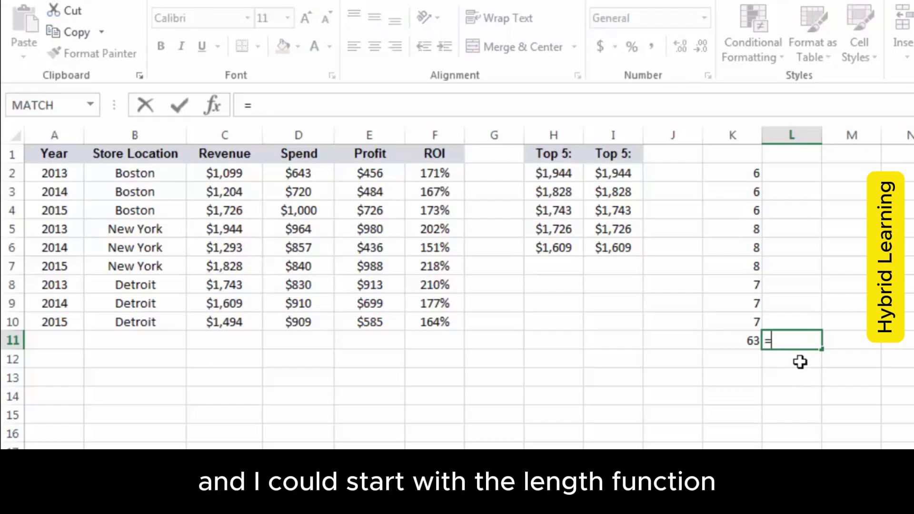
{"action": "type", "text": "LEN("}
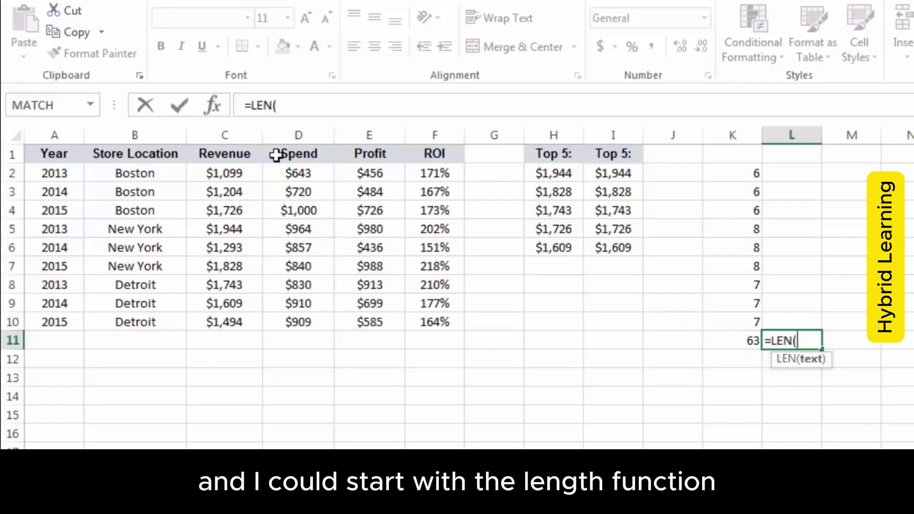
{"action": "left_click_drag", "start_coordinate": [139, 174], "coordinate": [154, 311]}
{"action": "type", "text": ")"}
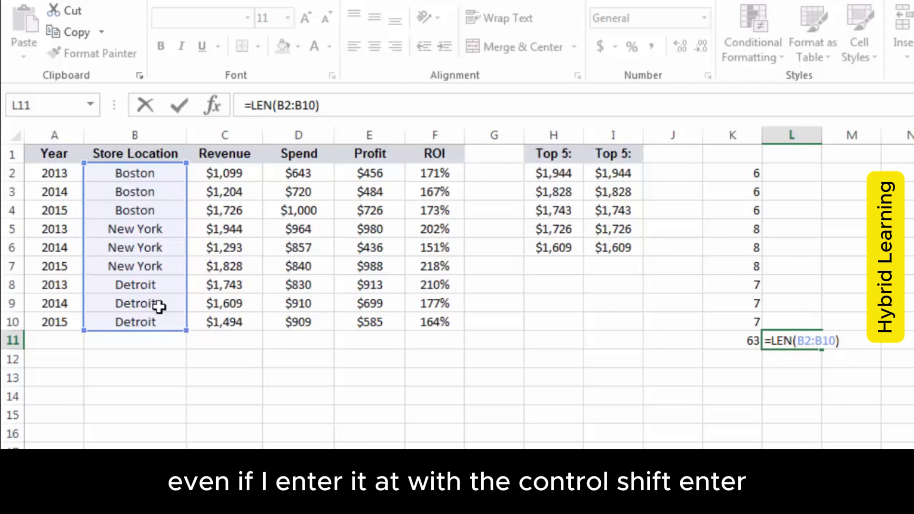
{"action": "key", "text": "ctrl+shift+Return"}
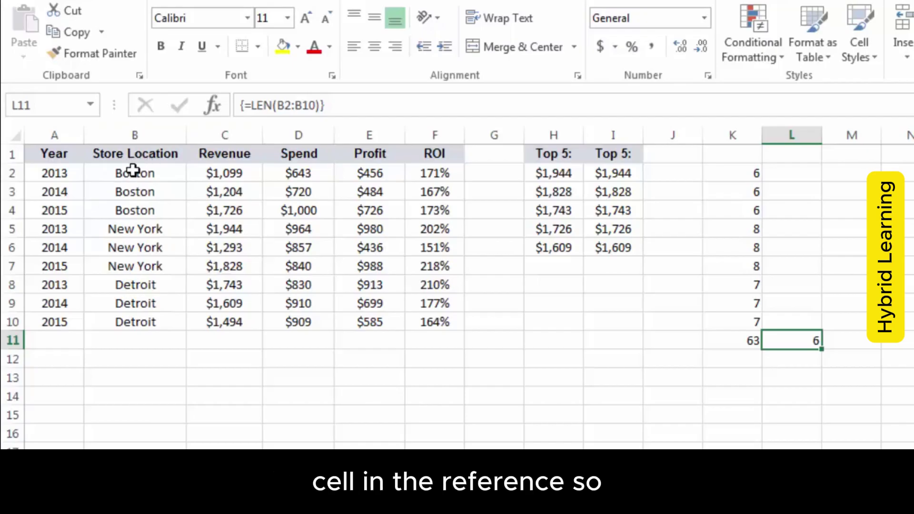
{"action": "left_click", "coordinate": [248, 105]}
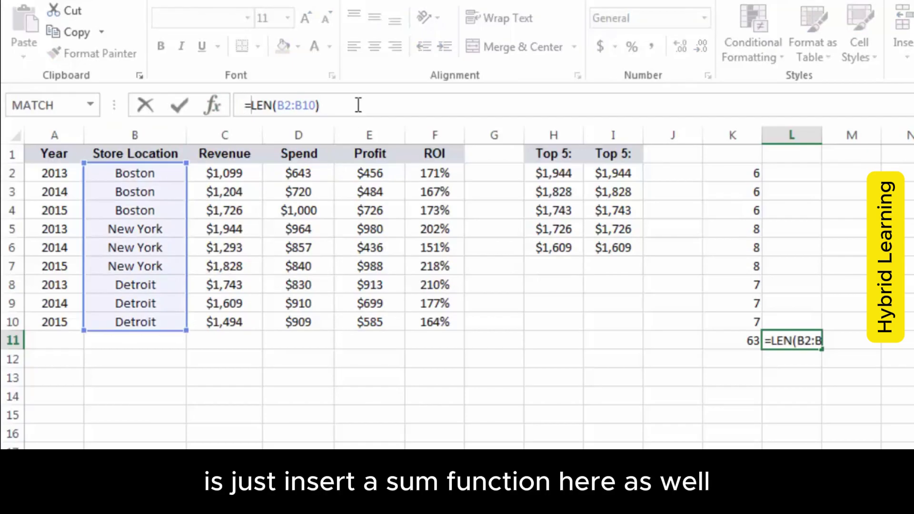
{"action": "type", "text": "SUM"}
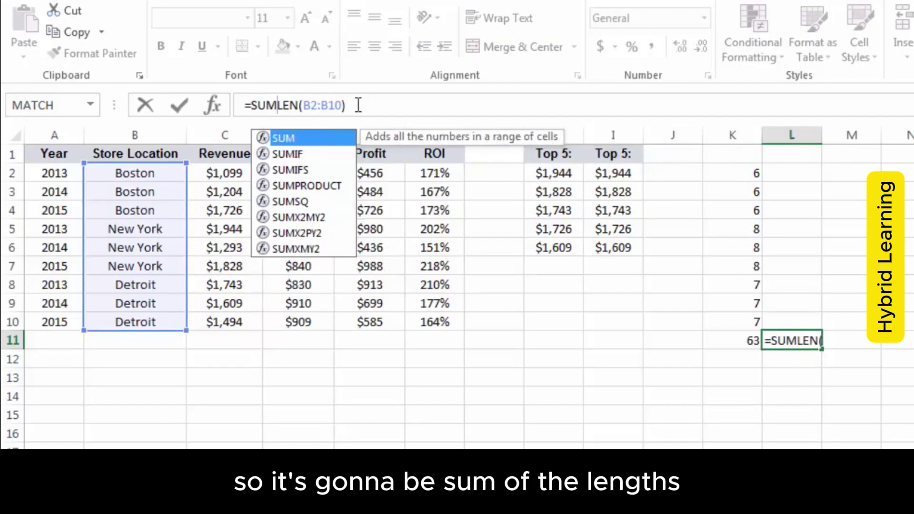
{"action": "type", "text": "("}
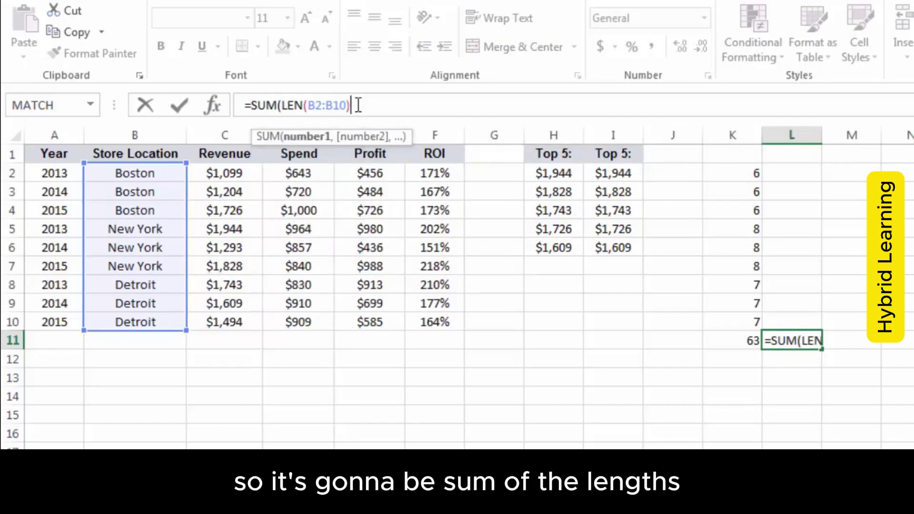
{"action": "type", "text": ")"}
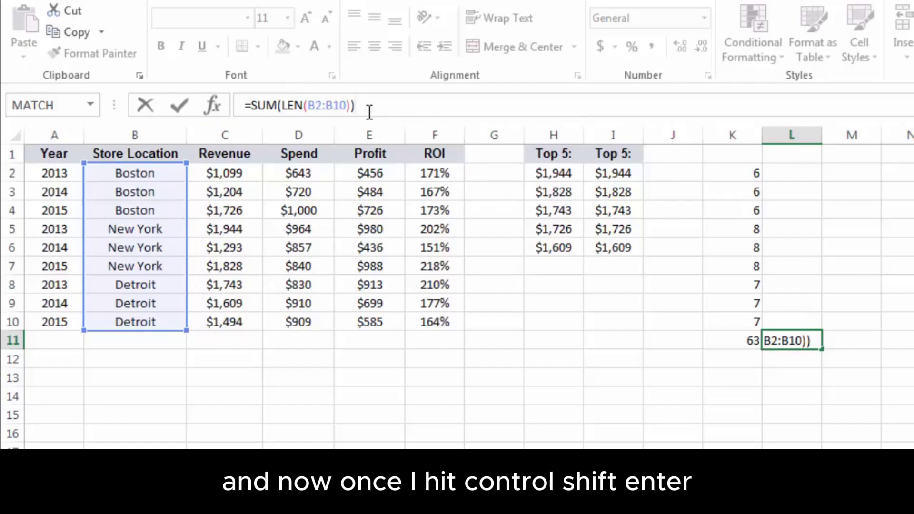
{"action": "key", "text": "ctrl+shift+Return"}
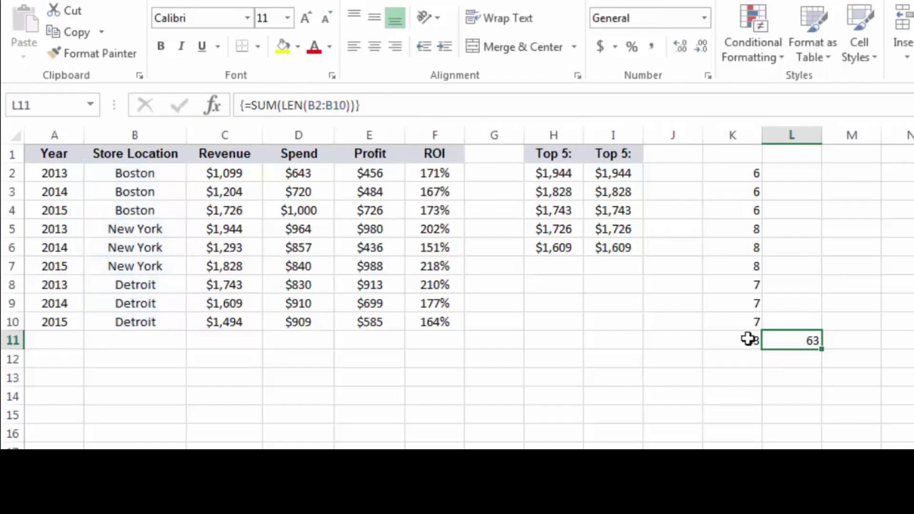
{"action": "left_click", "coordinate": [806, 364]}
{"action": "left_click", "coordinate": [814, 340]}
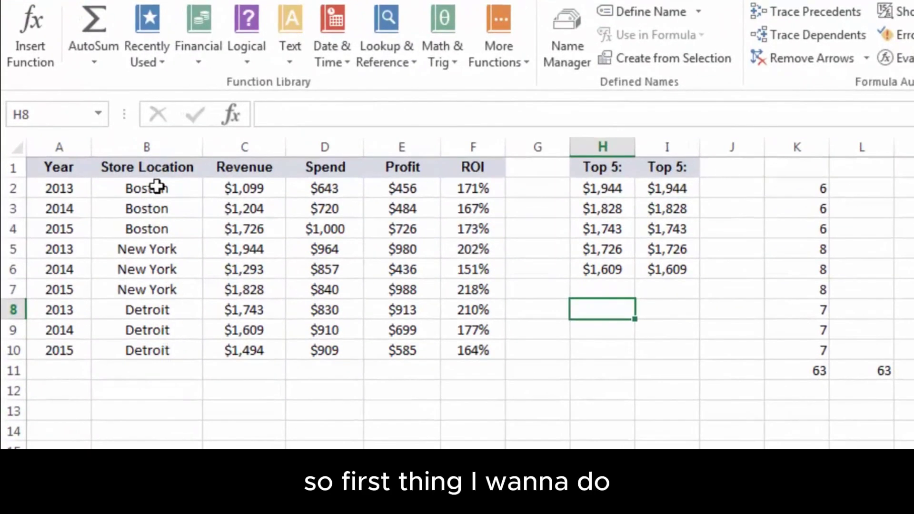
Name the store location range B2:B10 'City' in the Name Box
{"action": "left_click_drag", "start_coordinate": [157, 186], "coordinate": [156, 350]}
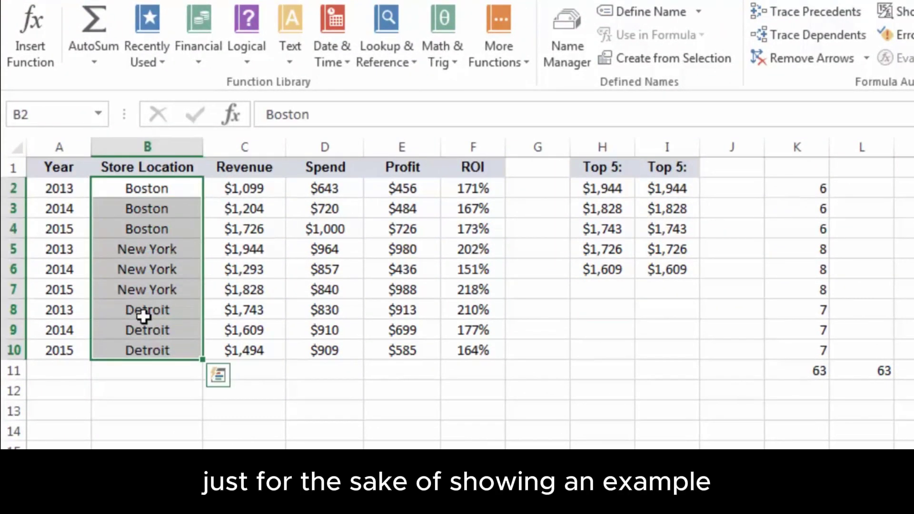
{"action": "left_click", "coordinate": [47, 112]}
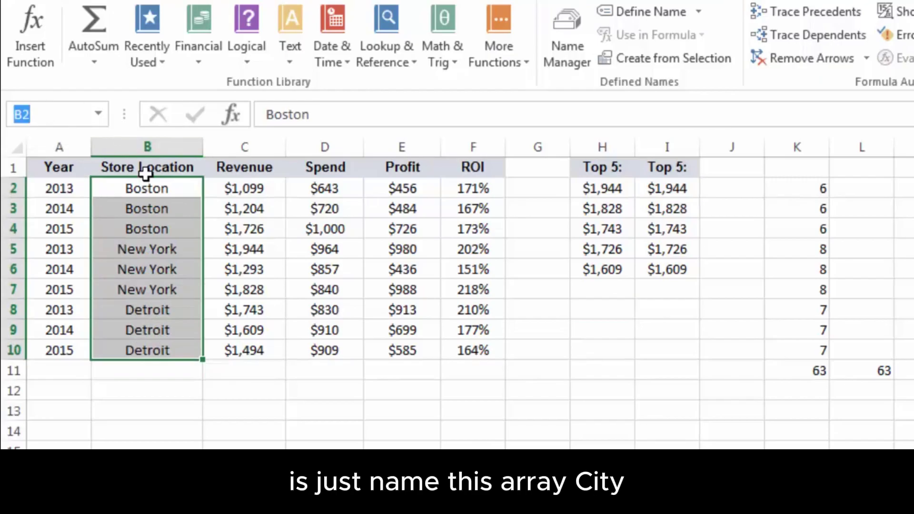
{"action": "type", "text": "City"}
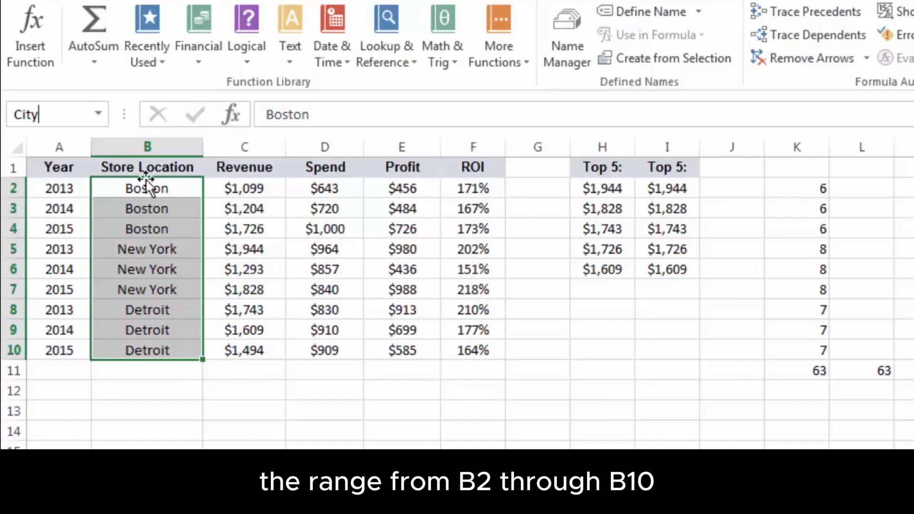
{"action": "key", "text": "Return"}
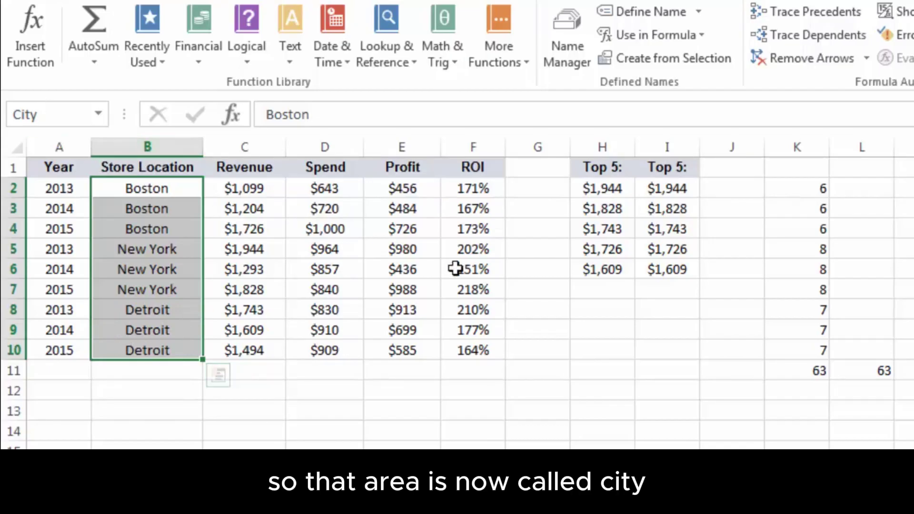
{"action": "left_click", "coordinate": [592, 311]}
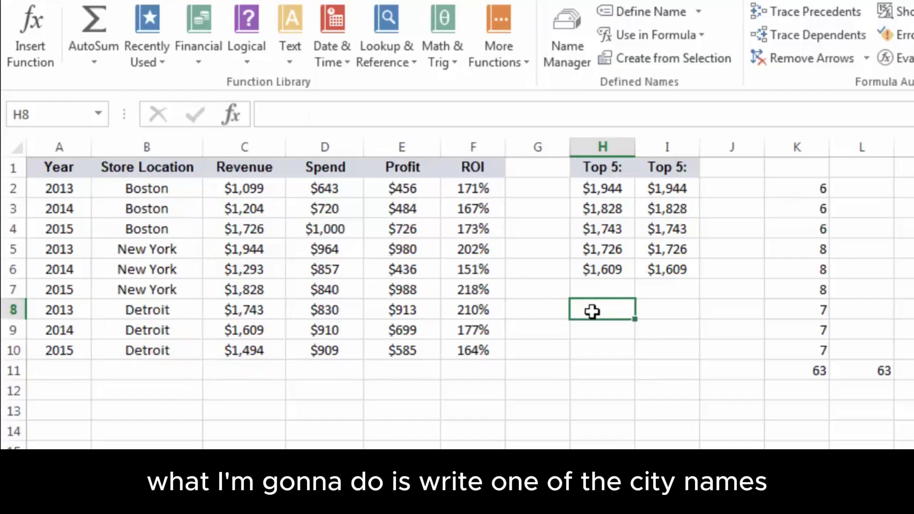
Put Boston in H8 and the array formula =MAX(IF(City=H8,C2:C10)) in H9, returning 1726
{"action": "type", "text": "Boston"}
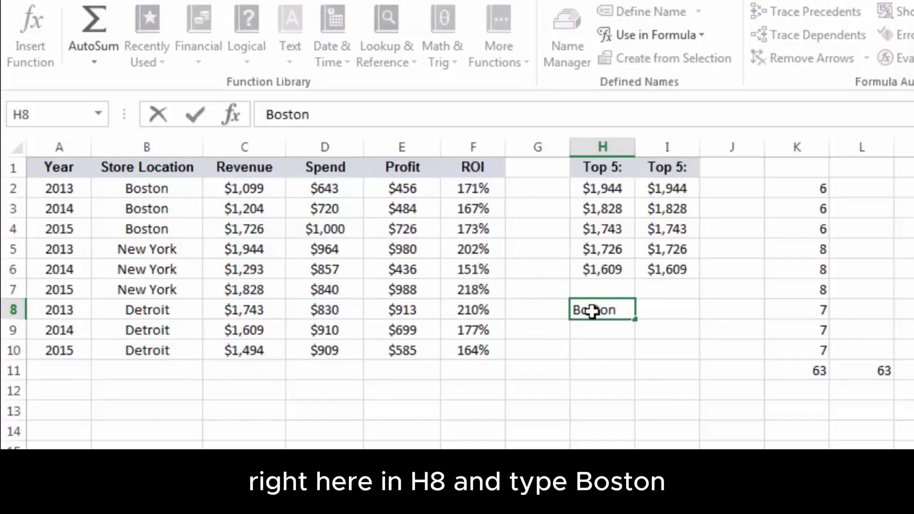
{"action": "key", "text": "Return"}
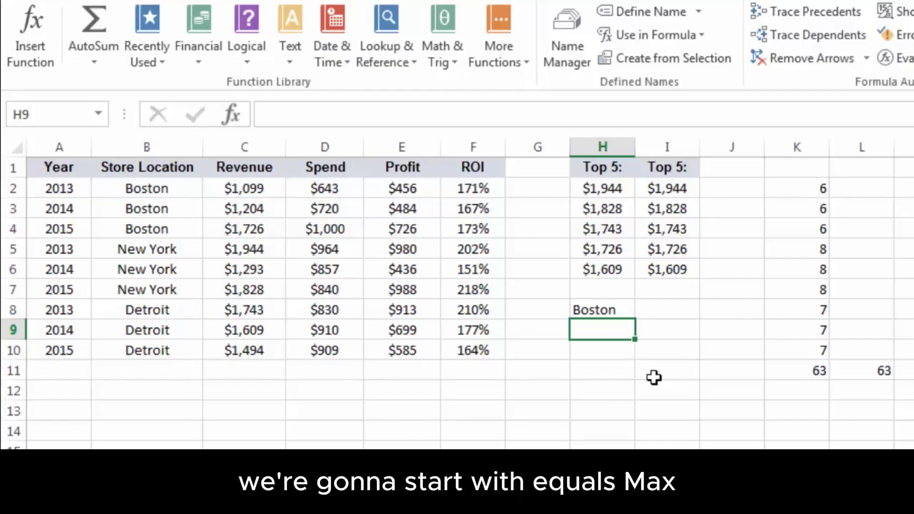
{"action": "type", "text": "=MAX"}
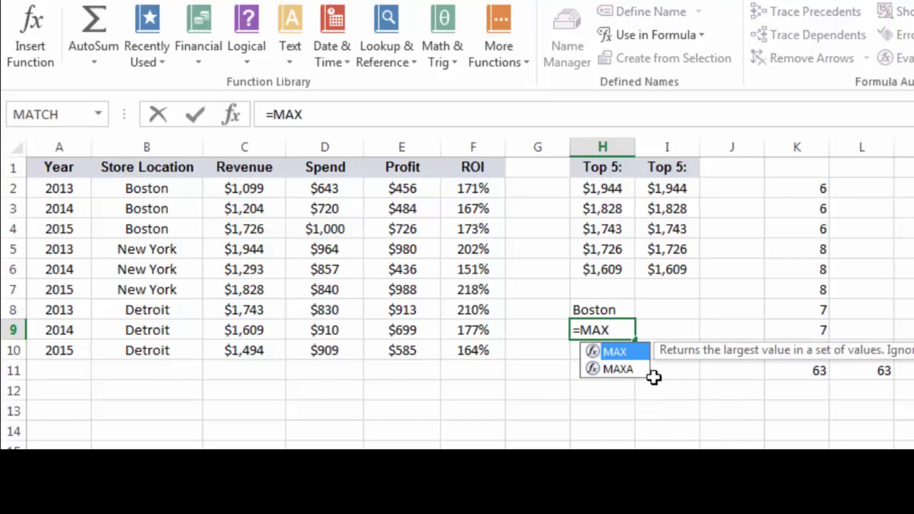
{"action": "type", "text": "("}
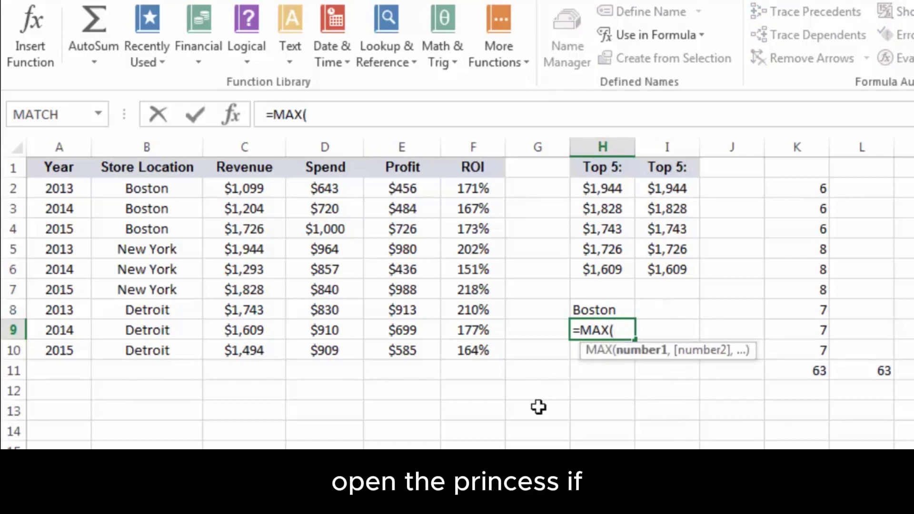
{"action": "type", "text": "IF("}
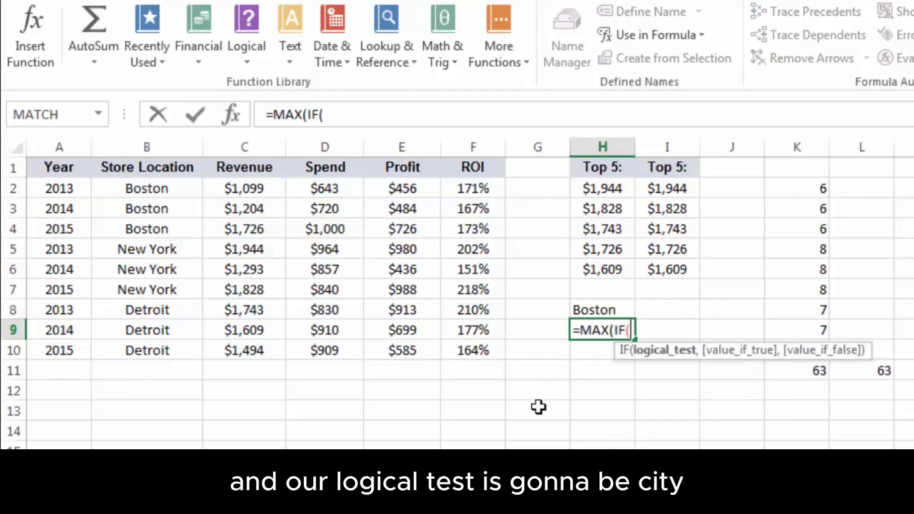
{"action": "type", "text": "City"}
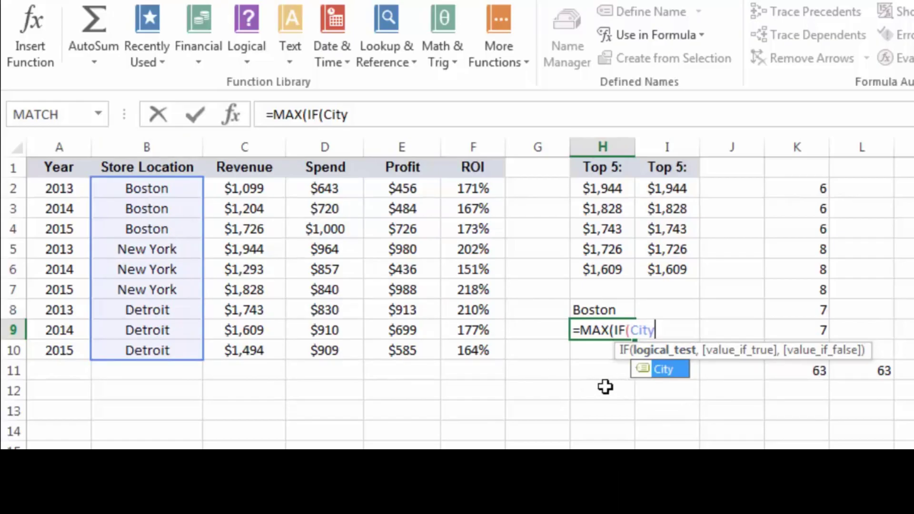
{"action": "type", "text": "="}
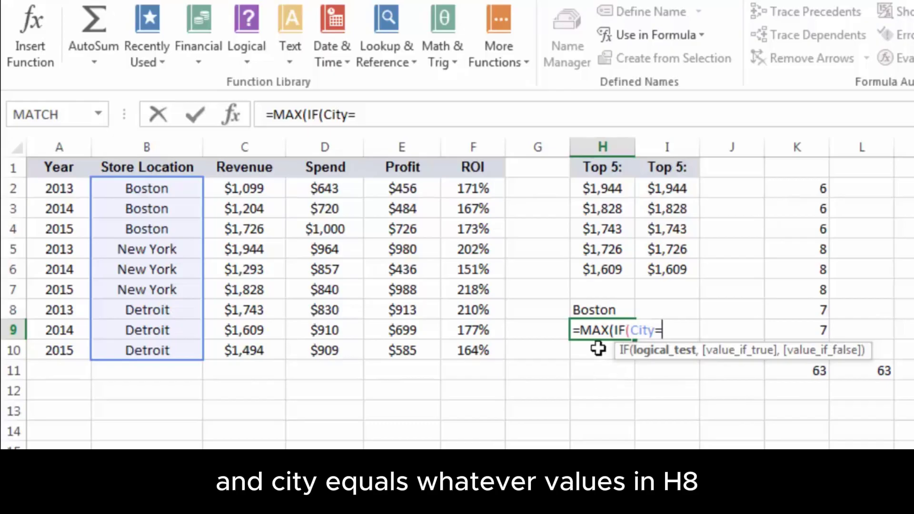
{"action": "left_click", "coordinate": [599, 308]}
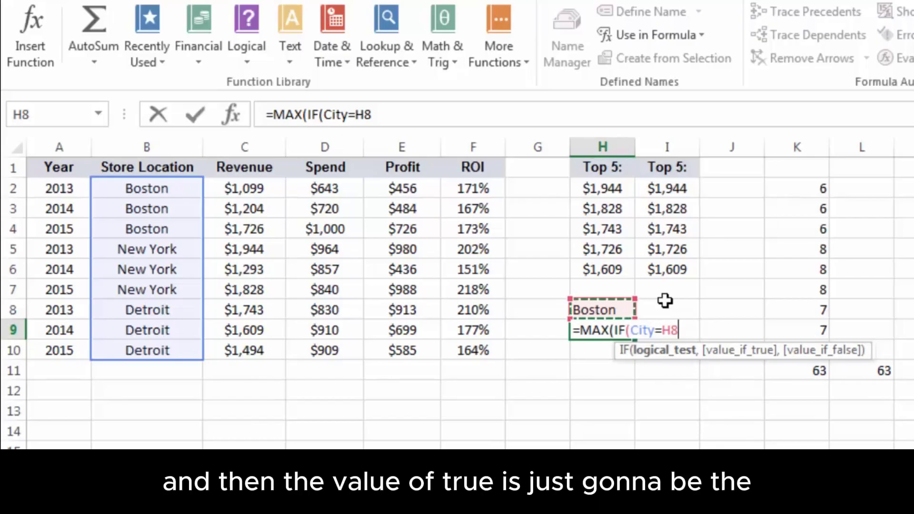
{"action": "type", "text": ","}
{"action": "left_click_drag", "start_coordinate": [246, 188], "coordinate": [231, 349]}
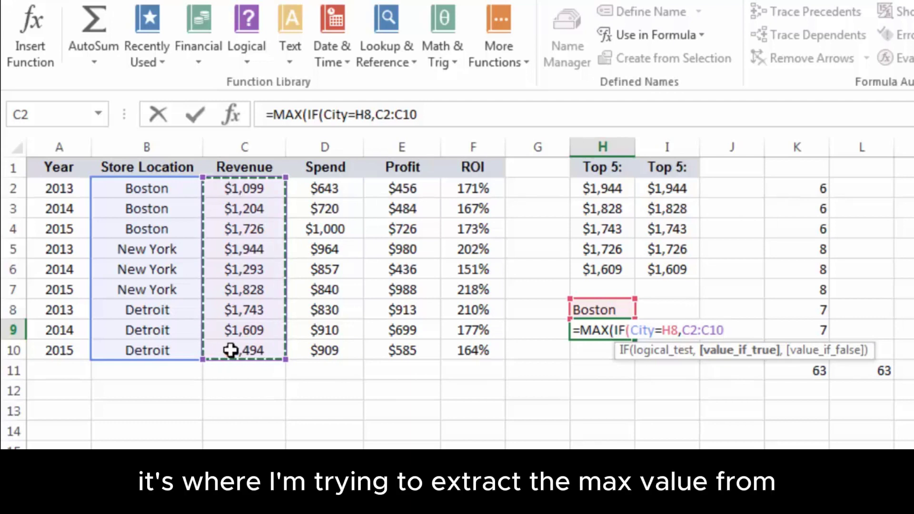
{"action": "type", "text": ")"}
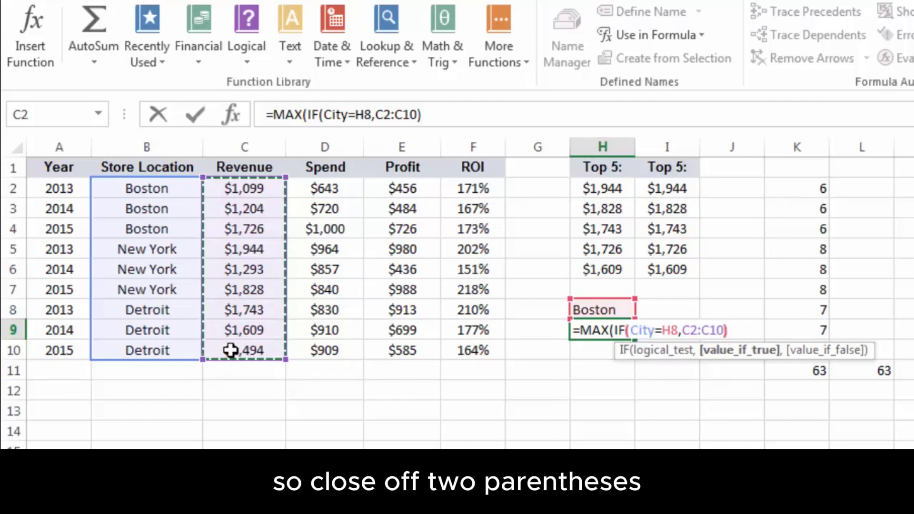
{"action": "type", "text": ")"}
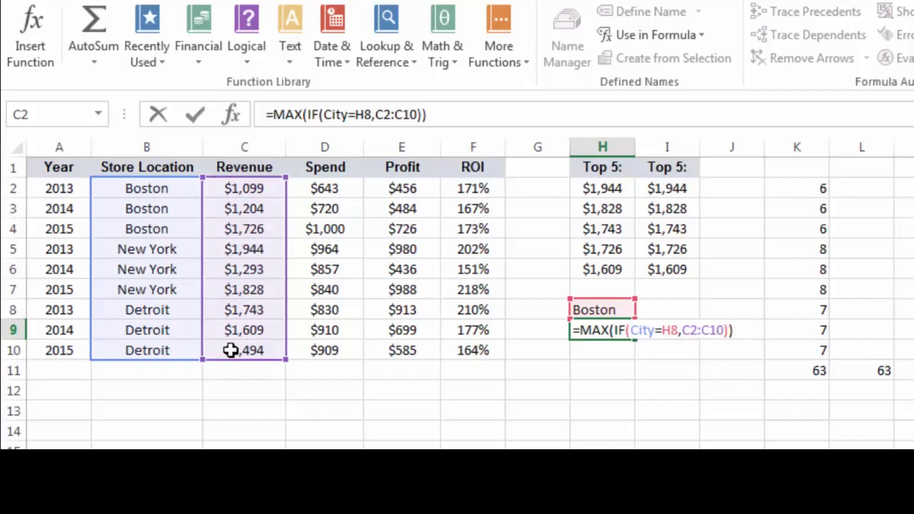
{"action": "key", "text": "ctrl+shift+Return"}
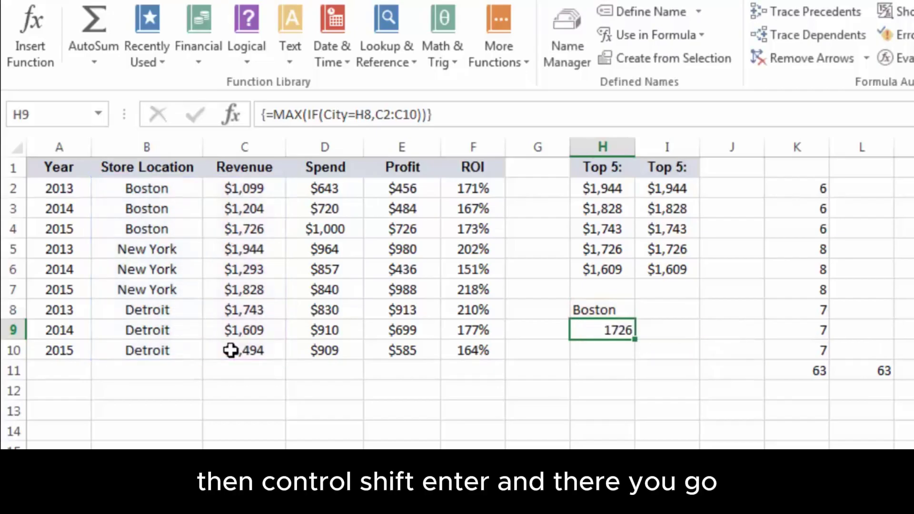
{"action": "left_click", "coordinate": [610, 266]}
Copy H6's currency format onto H9 with Format Painter
{"action": "left_click", "coordinate": [58, 0]}
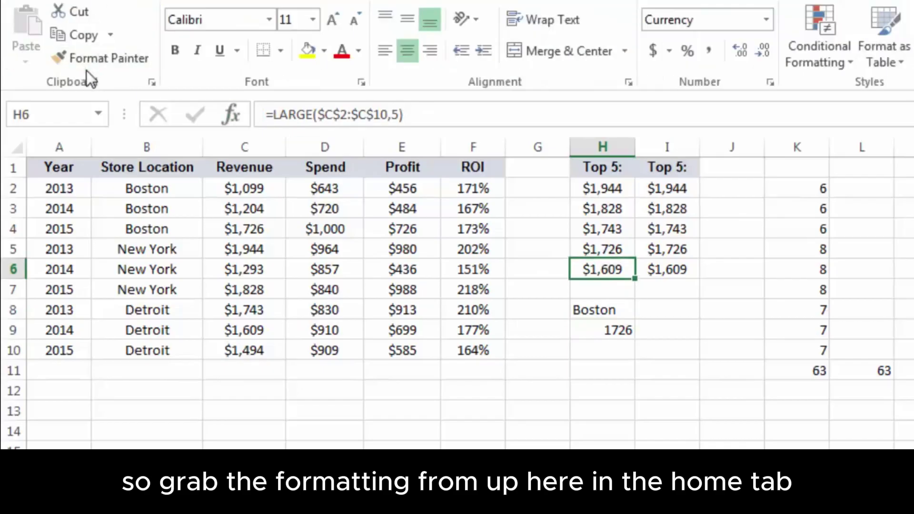
{"action": "left_click", "coordinate": [95, 62]}
{"action": "left_click", "coordinate": [604, 330]}
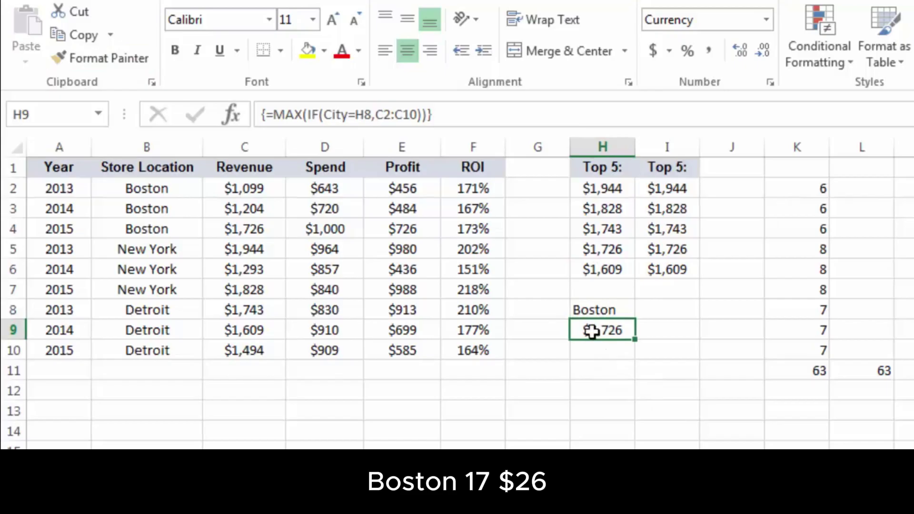
{"action": "left_click", "coordinate": [275, 229]}
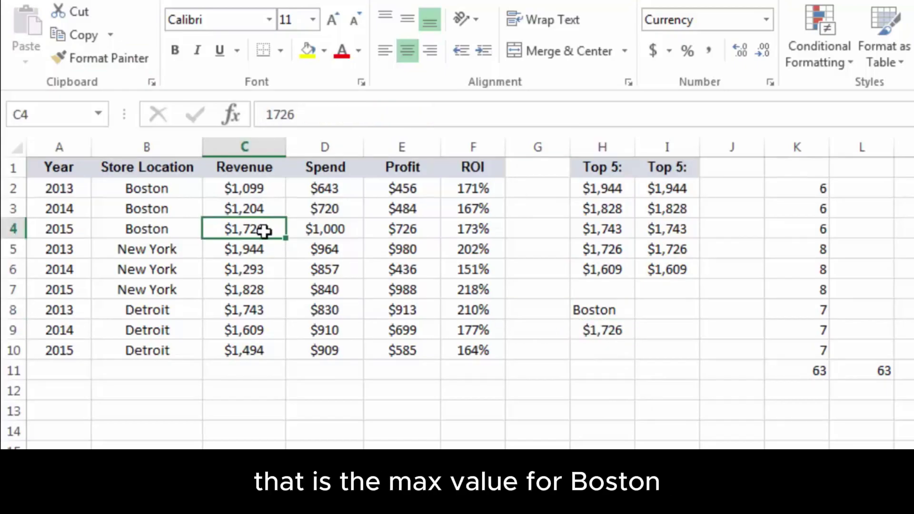
Change H8 to New York, then Detroit, so H9 shows Detroit's maximum of $1,743
{"action": "left_click", "coordinate": [611, 310]}
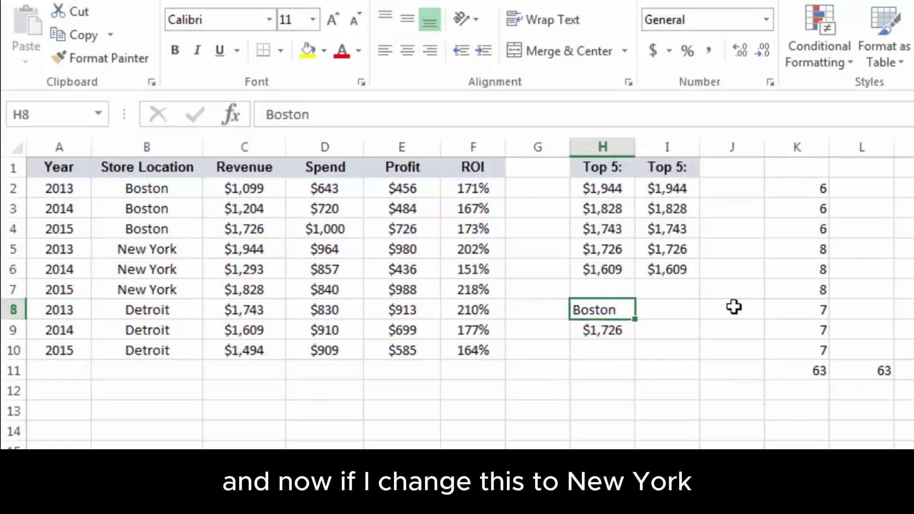
{"action": "type", "text": "New York"}
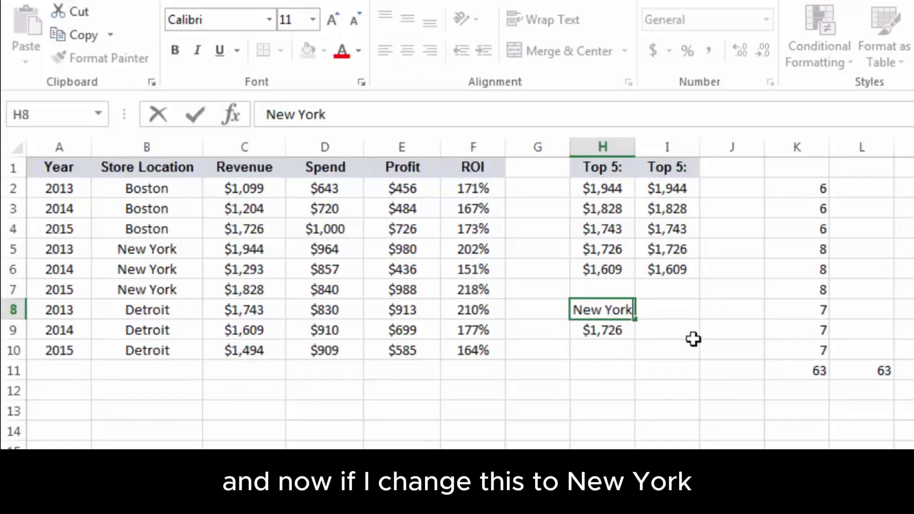
{"action": "key", "text": "Return"}
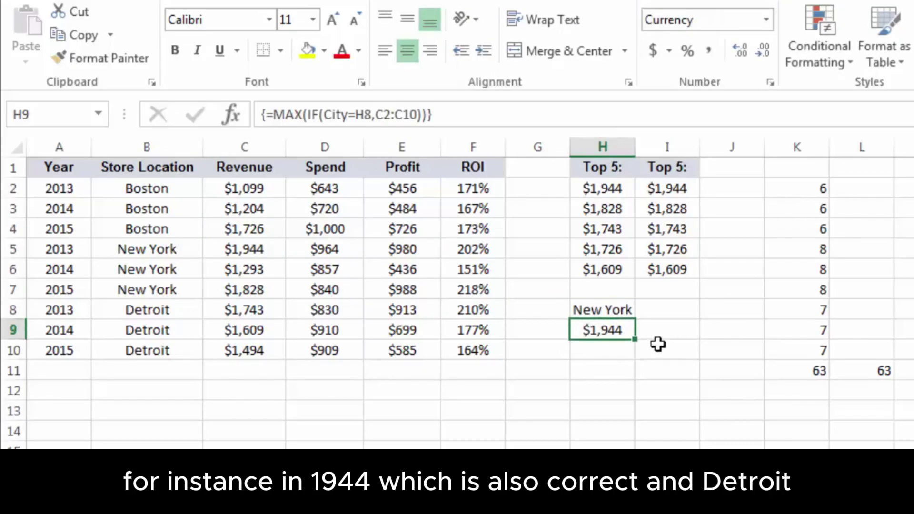
{"action": "left_click", "coordinate": [252, 250]}
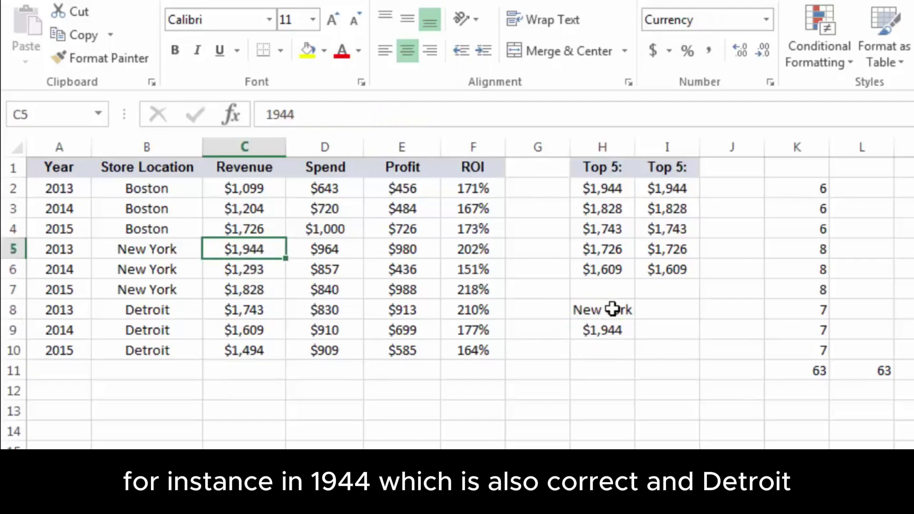
{"action": "left_click", "coordinate": [613, 310]}
{"action": "type", "text": "Dee"}
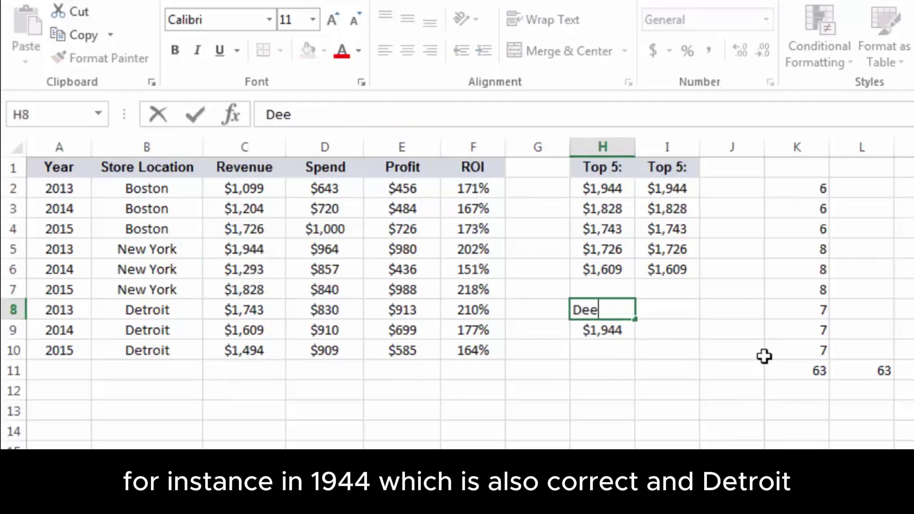
{"action": "key", "text": "BackSpace"}
{"action": "type", "text": "troit"}
{"action": "key", "text": "Return"}
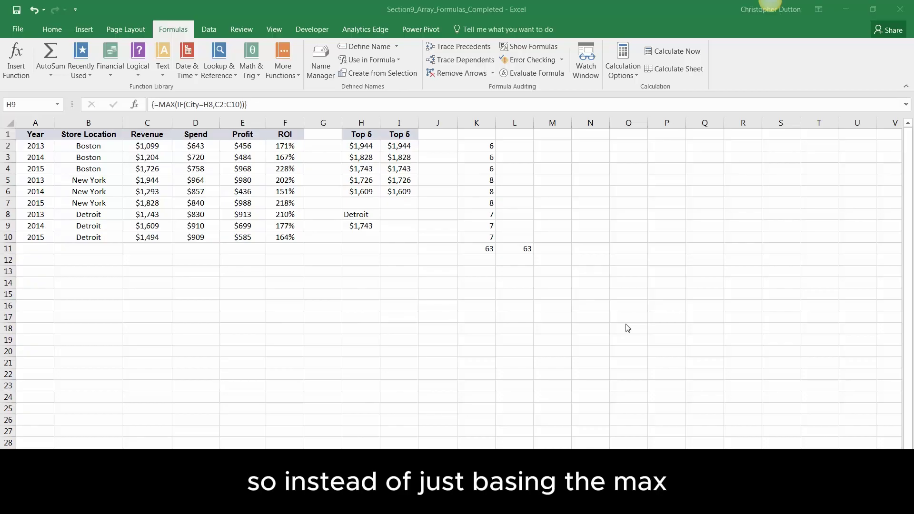
Name the year values A2:A10 'Year' in the Name Box
{"action": "left_click", "coordinate": [355, 225]}
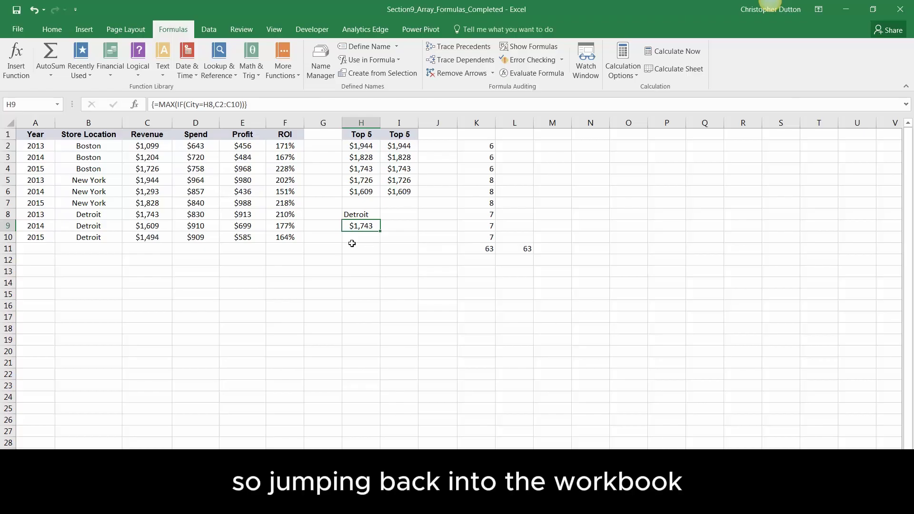
{"action": "left_click", "coordinate": [34, 146]}
{"action": "left_click_drag", "start_coordinate": [33, 145], "coordinate": [34, 238]}
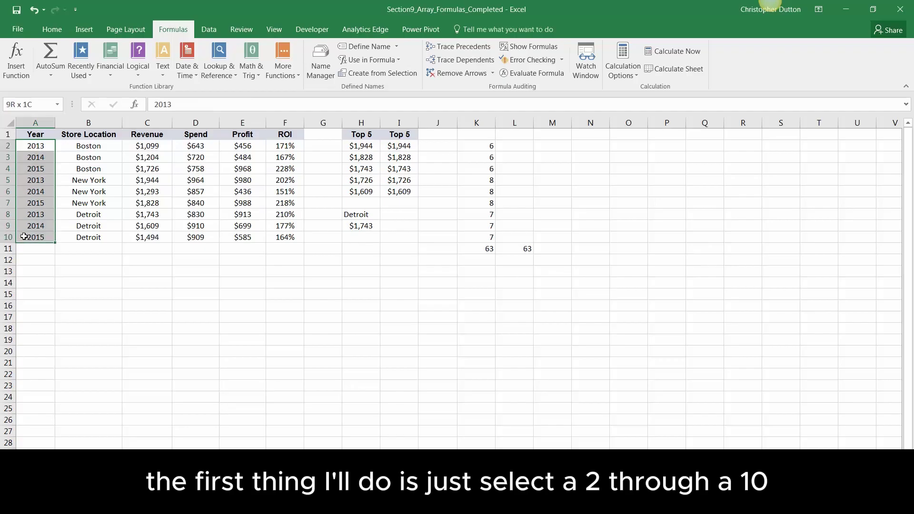
{"action": "left_click", "coordinate": [41, 110]}
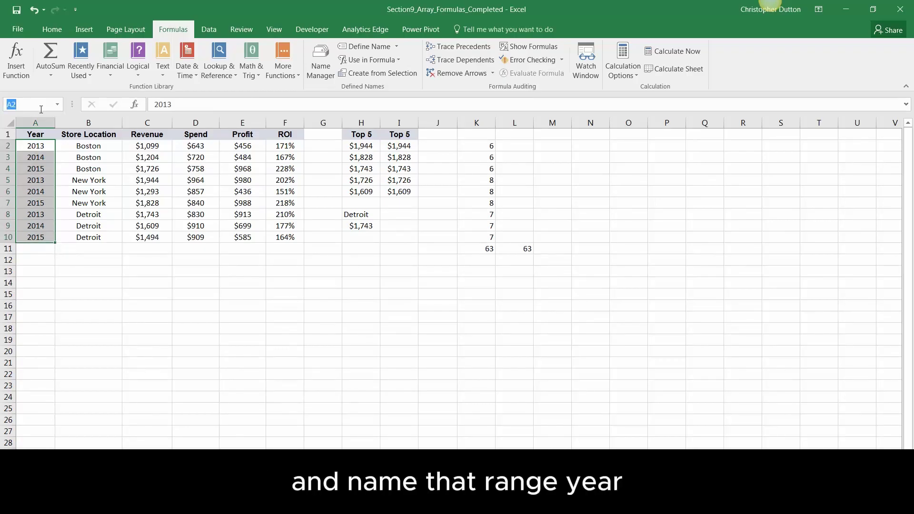
{"action": "type", "text": "Year"}
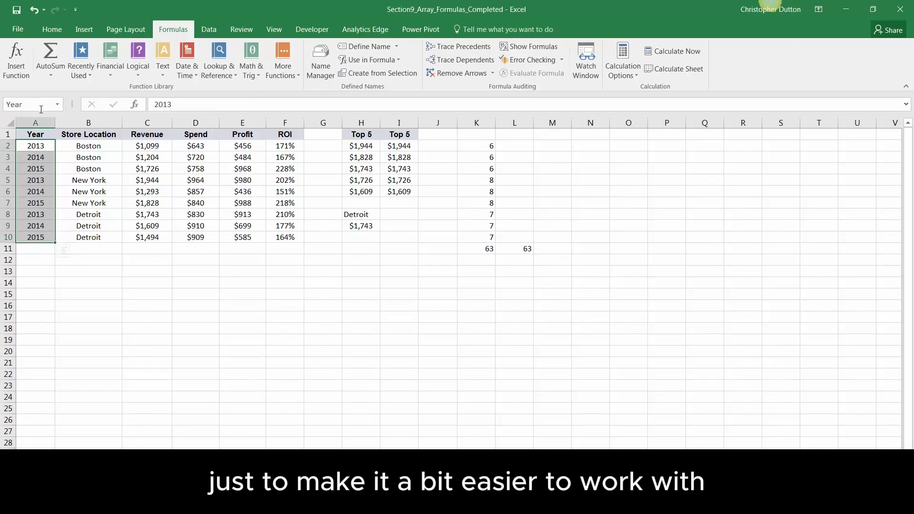
{"action": "key", "text": "Return"}
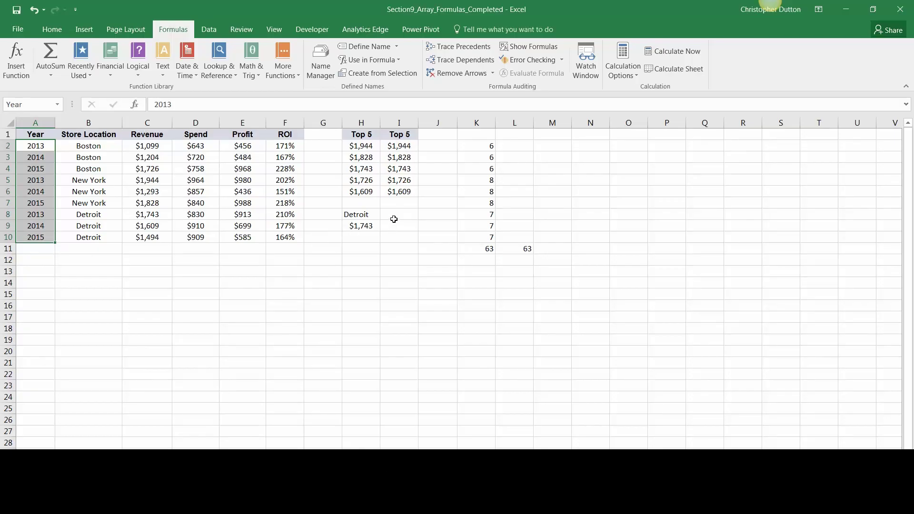
Enter 2014 in I8 and fill H9's MAX(IF) formula across into I9
{"action": "left_click", "coordinate": [394, 219]}
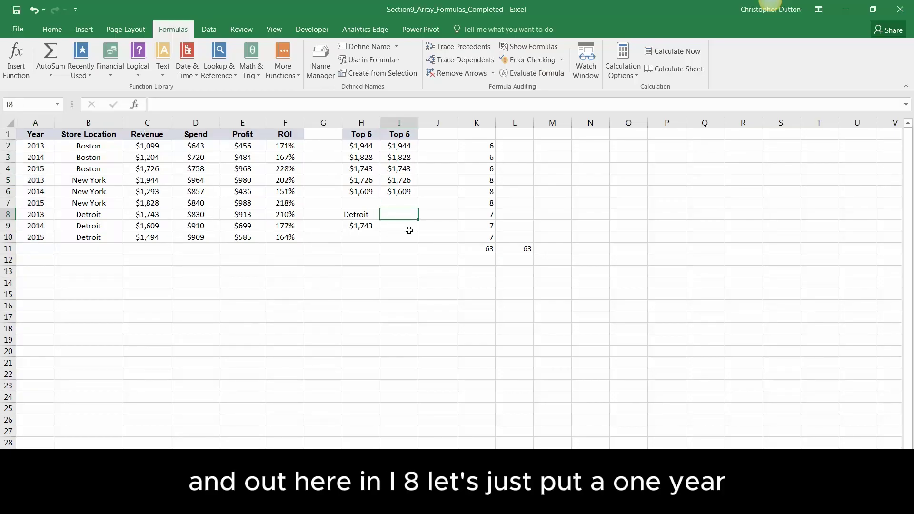
{"action": "type", "text": "2014"}
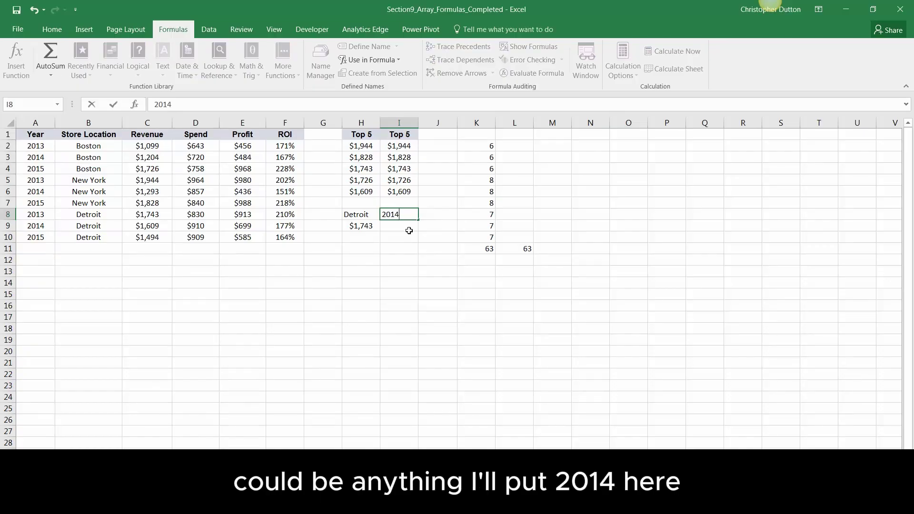
{"action": "left_click", "coordinate": [409, 230]}
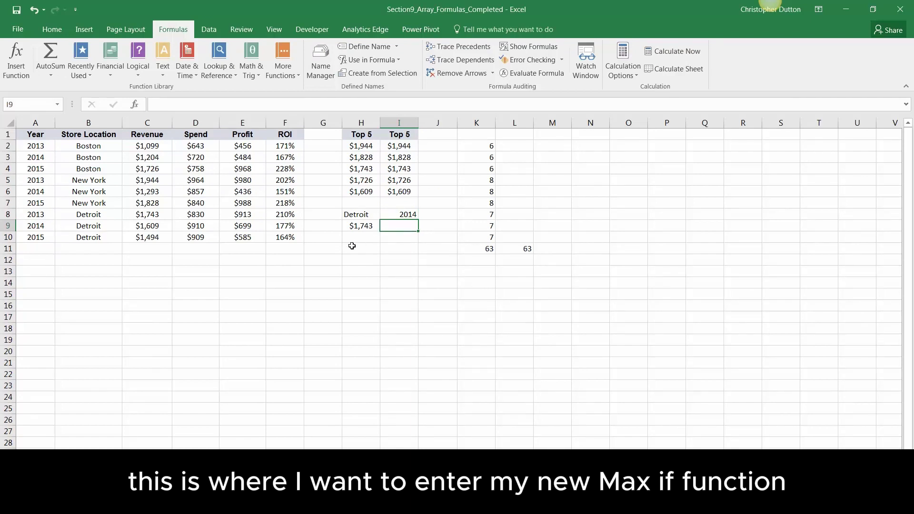
{"action": "left_click", "coordinate": [358, 233]}
{"action": "left_click_drag", "start_coordinate": [381, 232], "coordinate": [422, 232]}
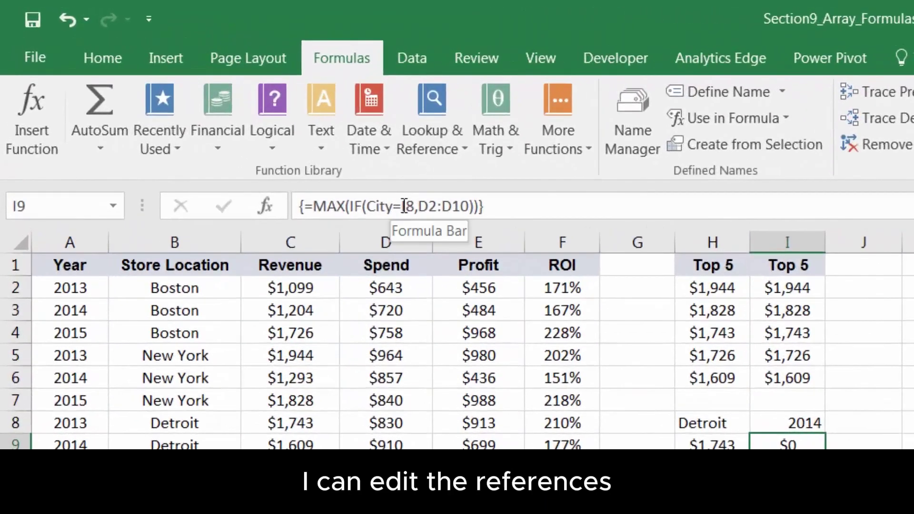
Correct I9's references to City=H8 and C2:C10 and commit it as an array returning $1,743
{"action": "left_click", "coordinate": [216, 118]}
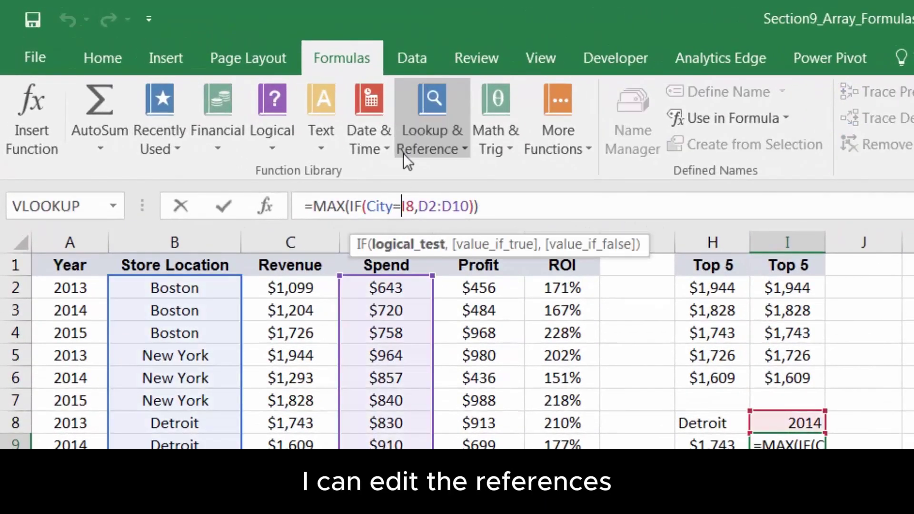
{"action": "key", "text": "Delete"}
{"action": "type", "text": "H"}
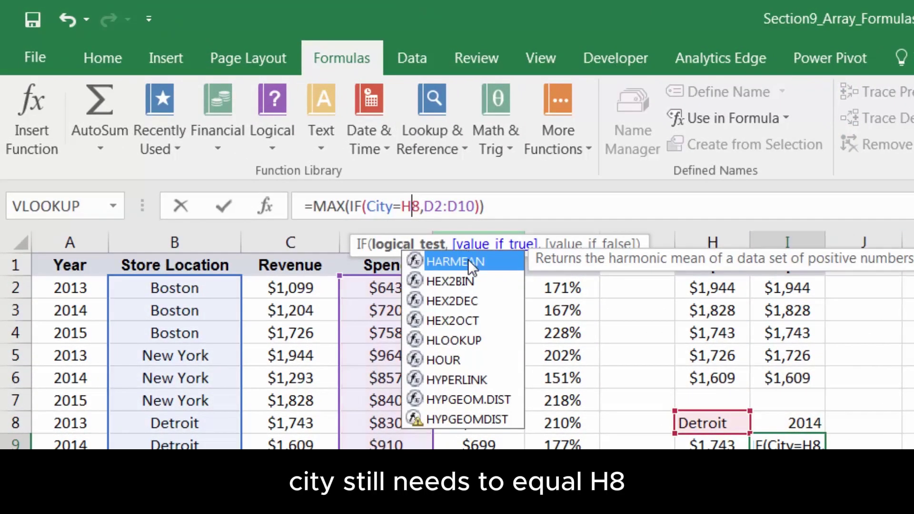
{"action": "left_click", "coordinate": [434, 207]}
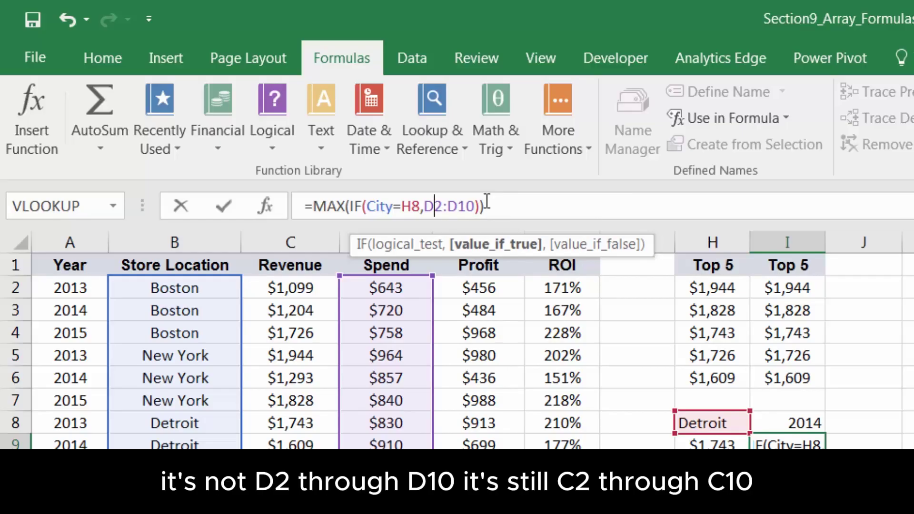
{"action": "key", "text": "BackSpace"}
{"action": "type", "text": "C"}
{"action": "key", "text": "Right"}
{"action": "key", "text": "Right"}
{"action": "key", "text": "Right"}
{"action": "key", "text": "BackSpace"}
{"action": "type", "text": "C"}
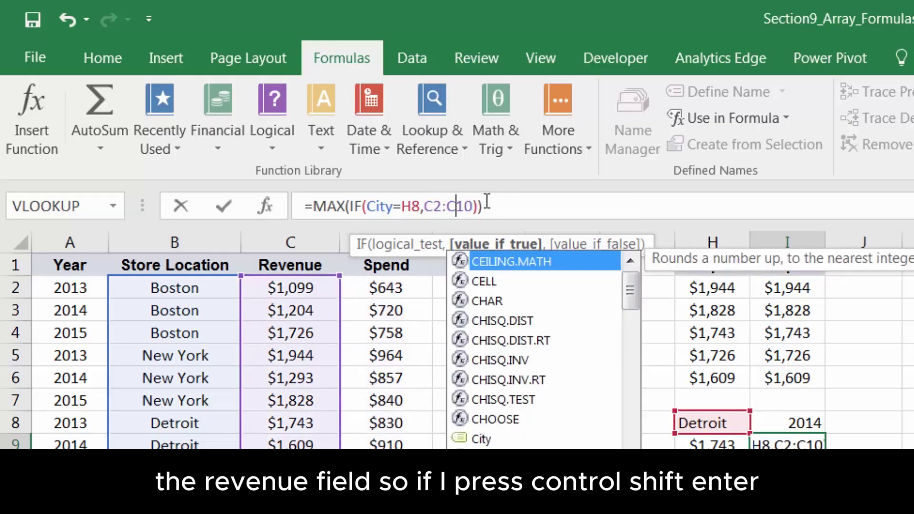
{"action": "key", "text": "Escape"}
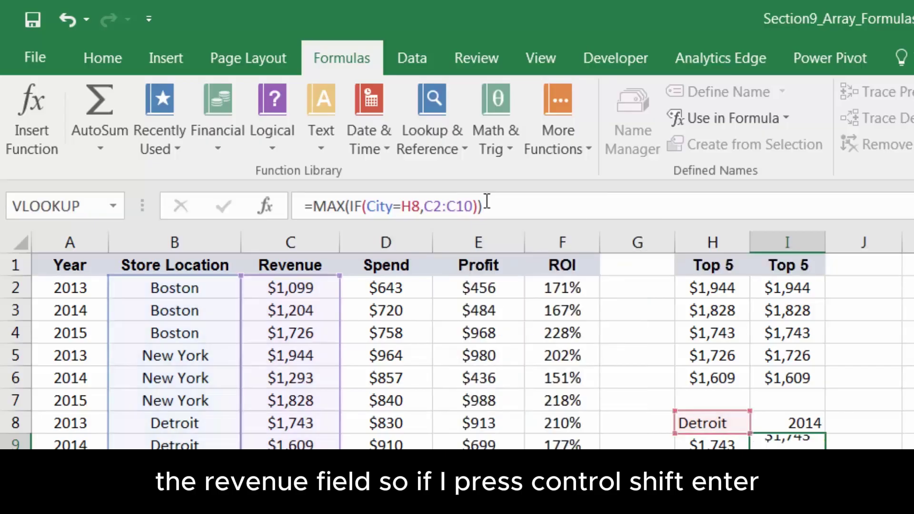
{"action": "key", "text": "ctrl+shift+Return"}
{"action": "left_click", "coordinate": [741, 444]}
Add a Year=I8 condition to I9 as the array formula =MAX(IF((City=H8)*(Year=I8),C2:C10))
{"action": "left_click", "coordinate": [780, 444]}
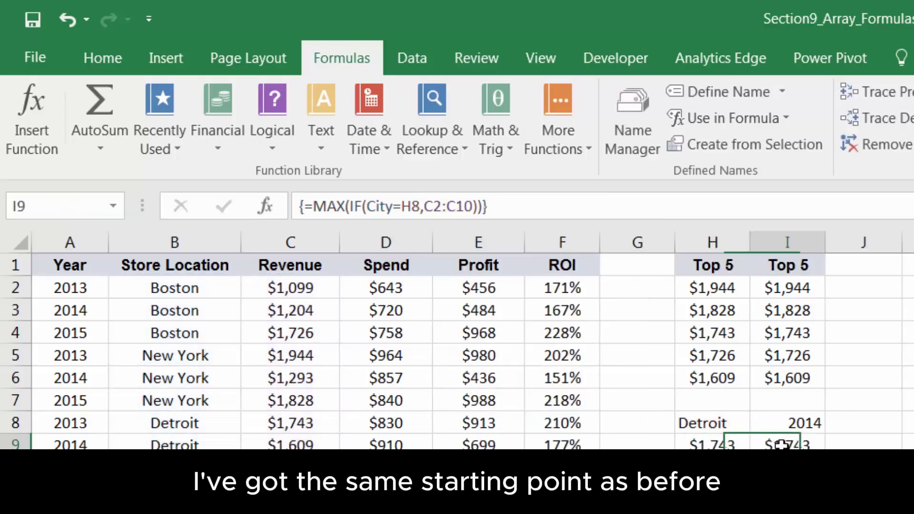
{"action": "left_click", "coordinate": [743, 444]}
{"action": "left_click", "coordinate": [804, 446]}
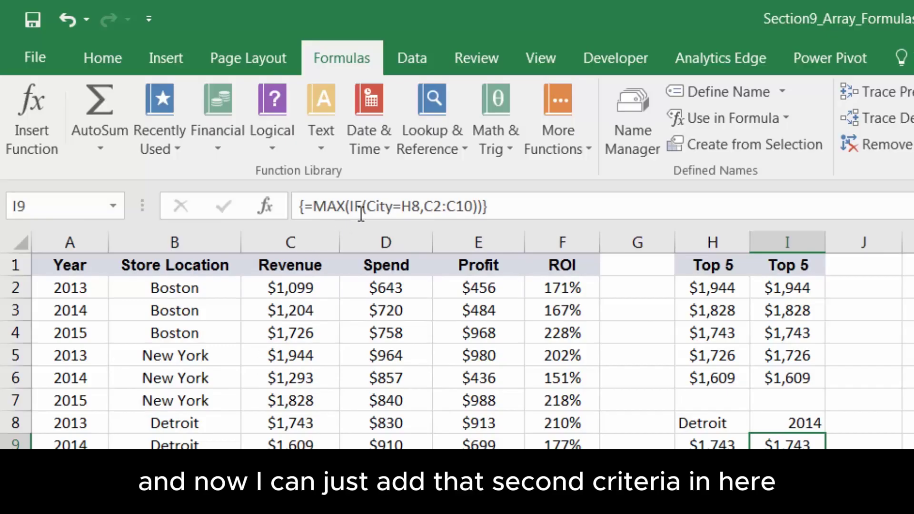
{"action": "left_click", "coordinate": [373, 200]}
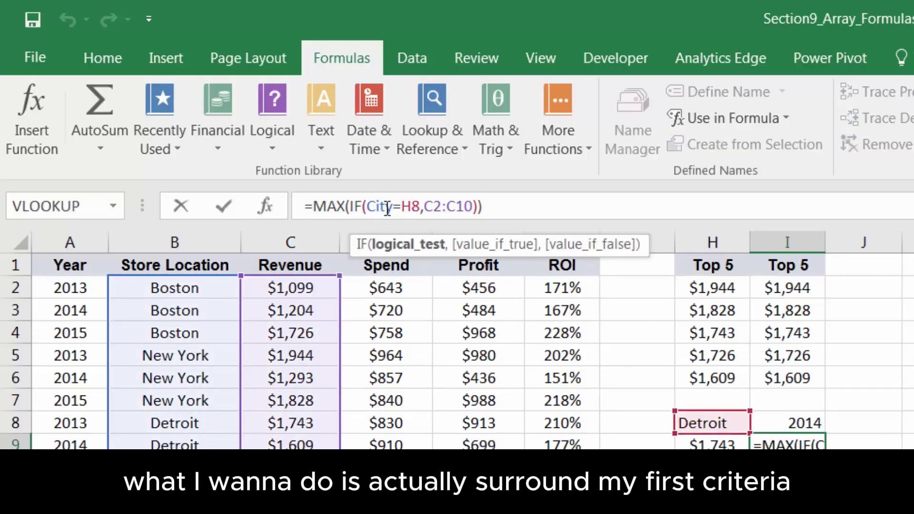
{"action": "type", "text": "("}
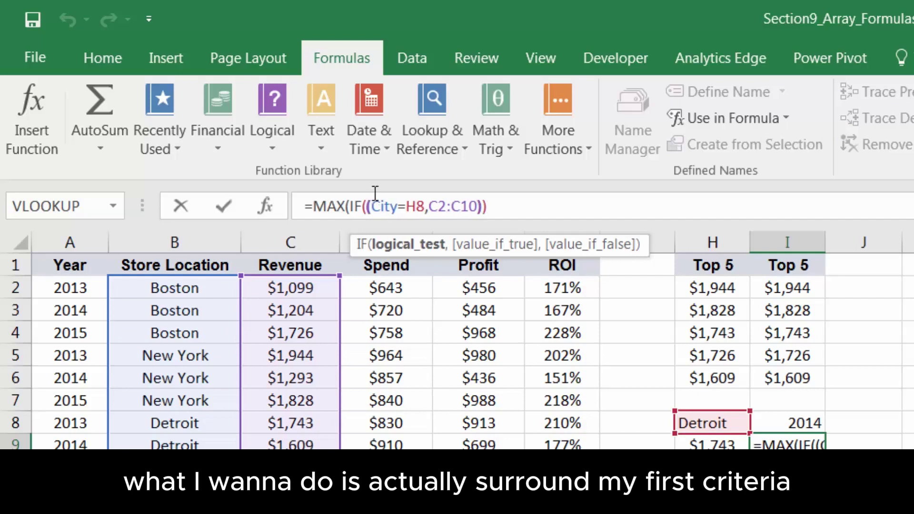
{"action": "left_click", "coordinate": [425, 207]}
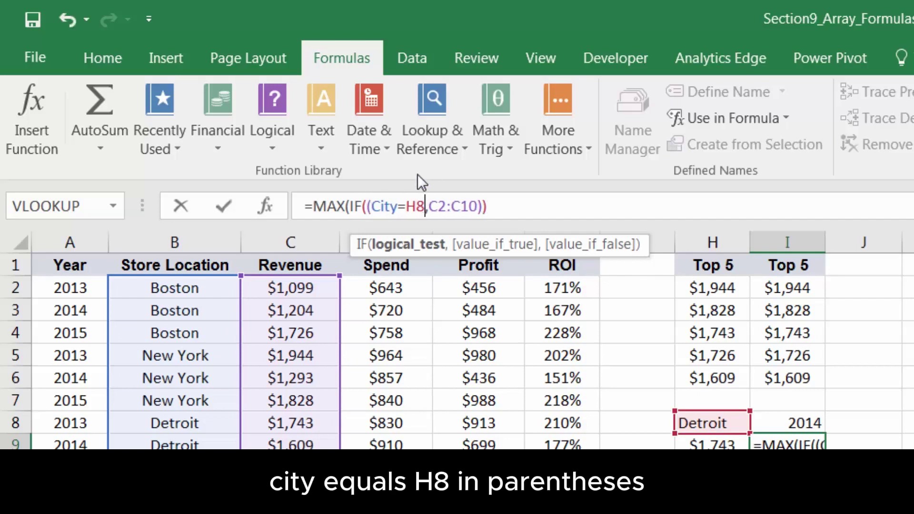
{"action": "type", "text": ")*"}
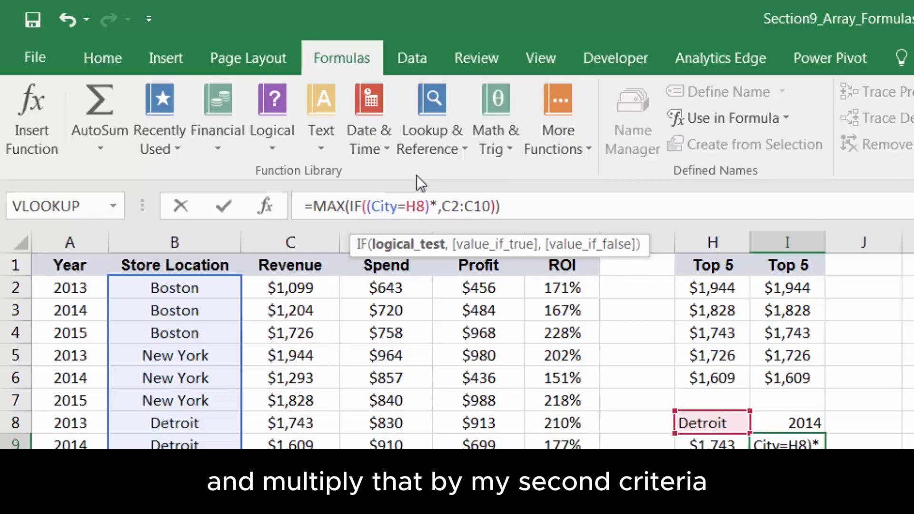
{"action": "type", "text": "("}
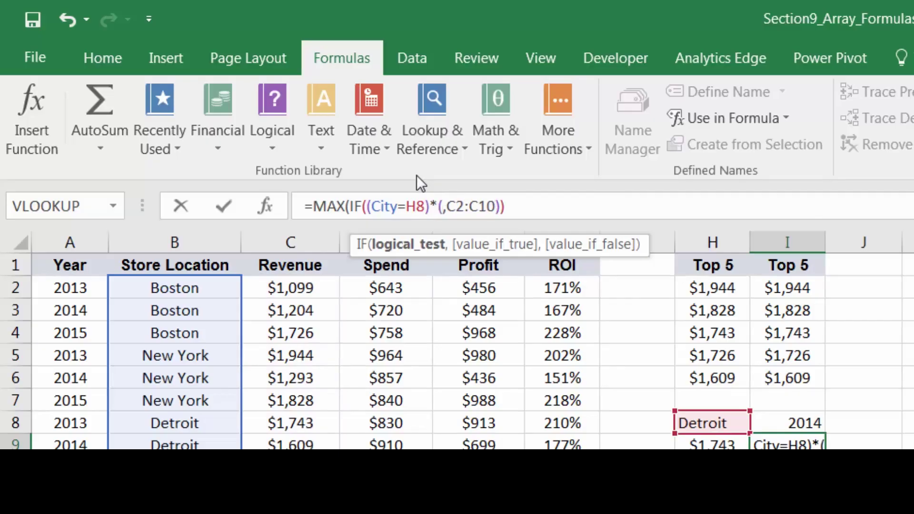
{"action": "type", "text": "Year"}
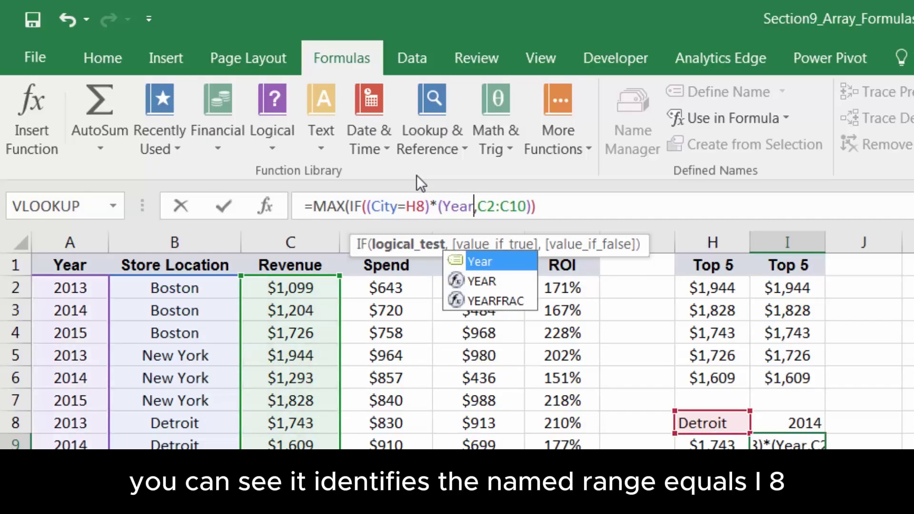
{"action": "type", "text": "="}
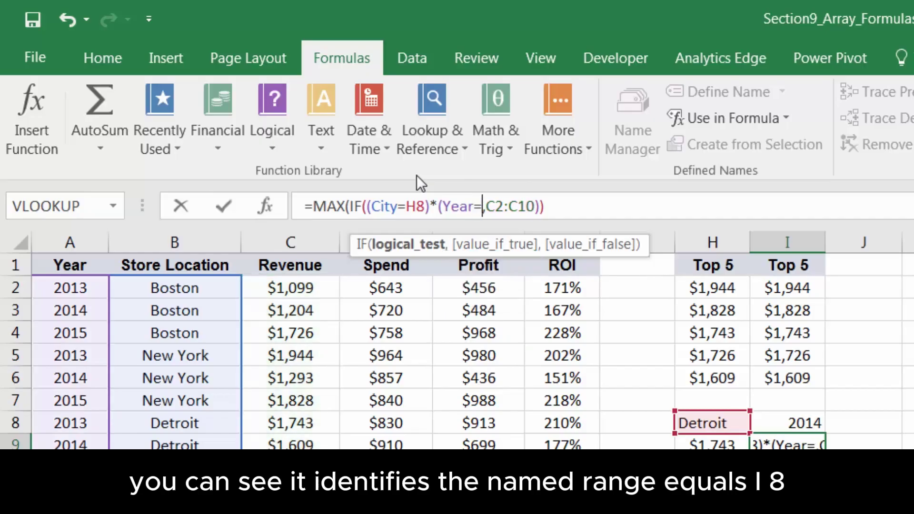
{"action": "left_click", "coordinate": [805, 425]}
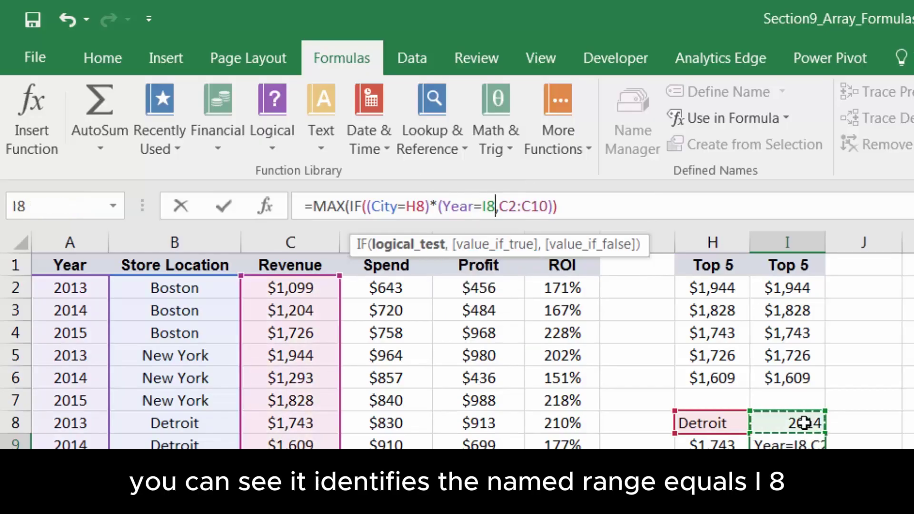
{"action": "type", "text": ")"}
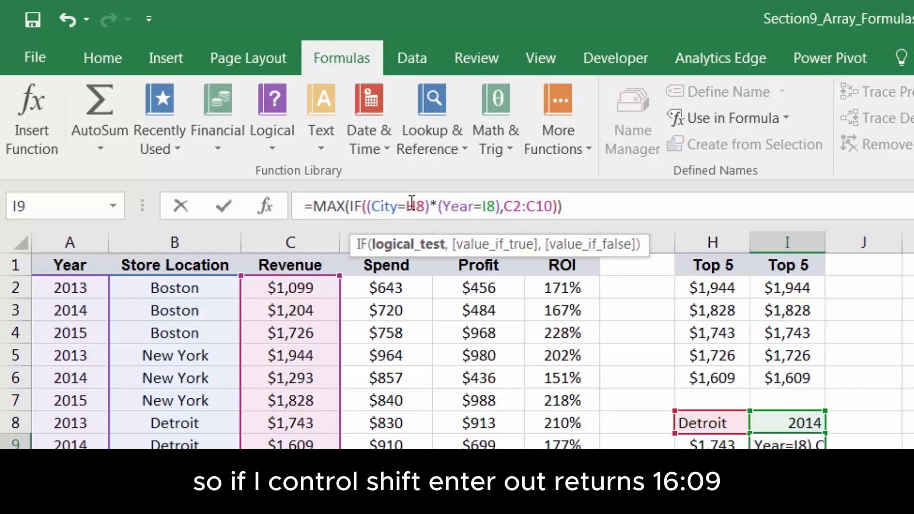
{"action": "key", "text": "ctrl+shift+Return"}
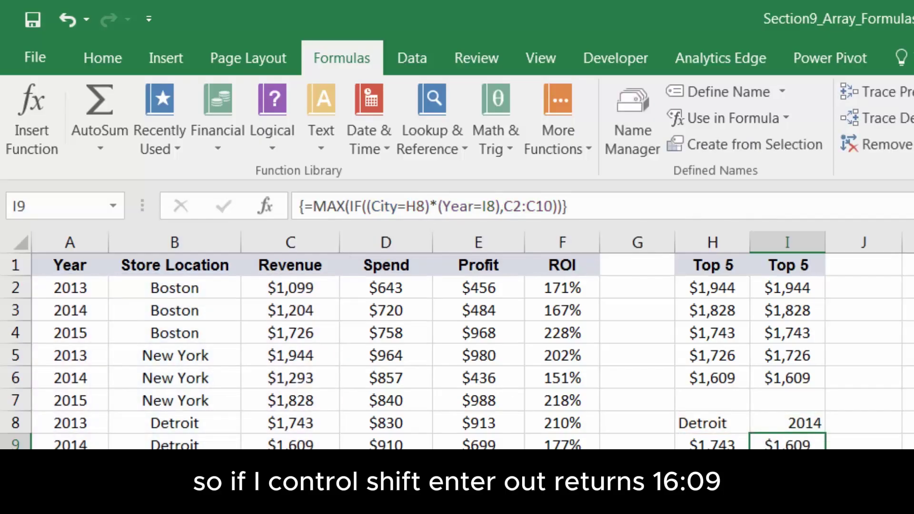
{"action": "key", "text": "Down"}
{"action": "left_click", "coordinate": [790, 445]}
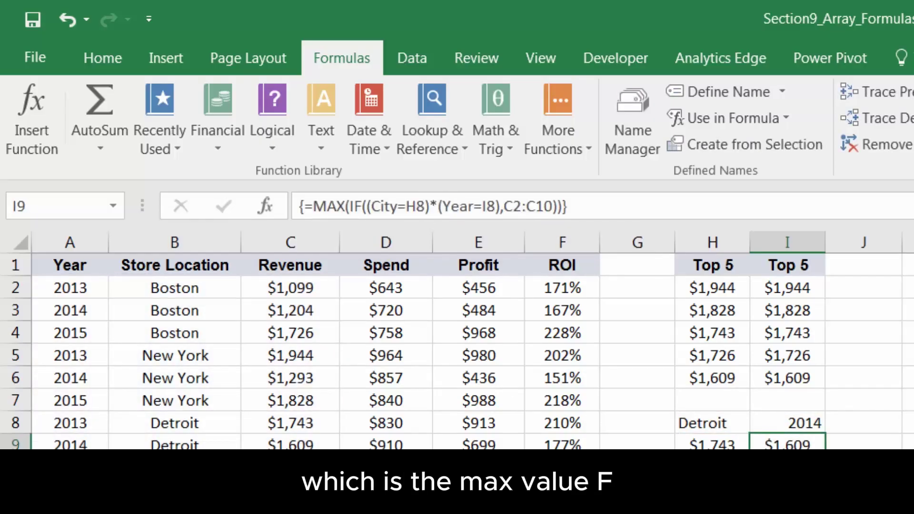
{"action": "left_click", "coordinate": [692, 429]}
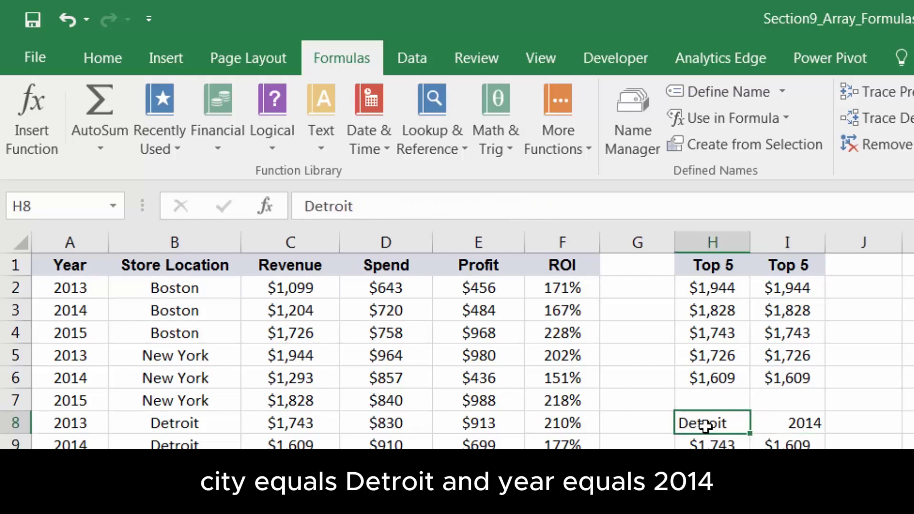
{"action": "left_click", "coordinate": [762, 428]}
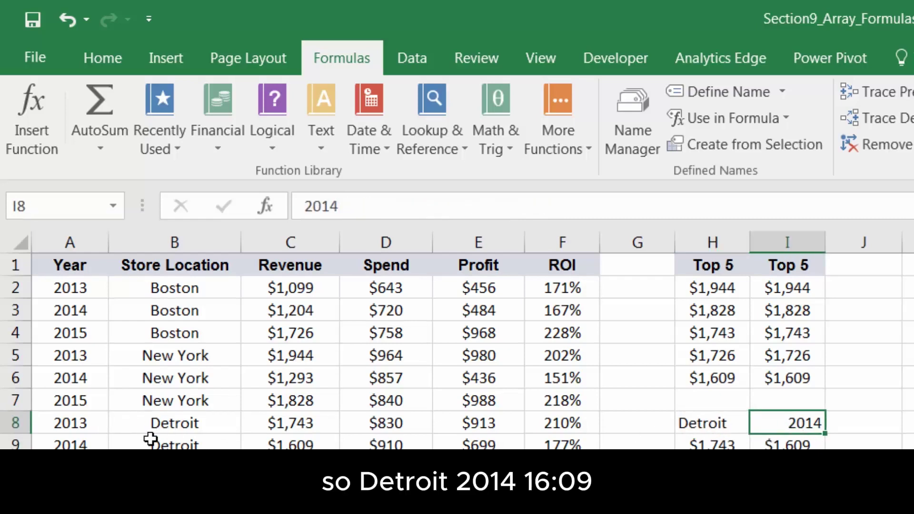
{"action": "left_click", "coordinate": [305, 444]}
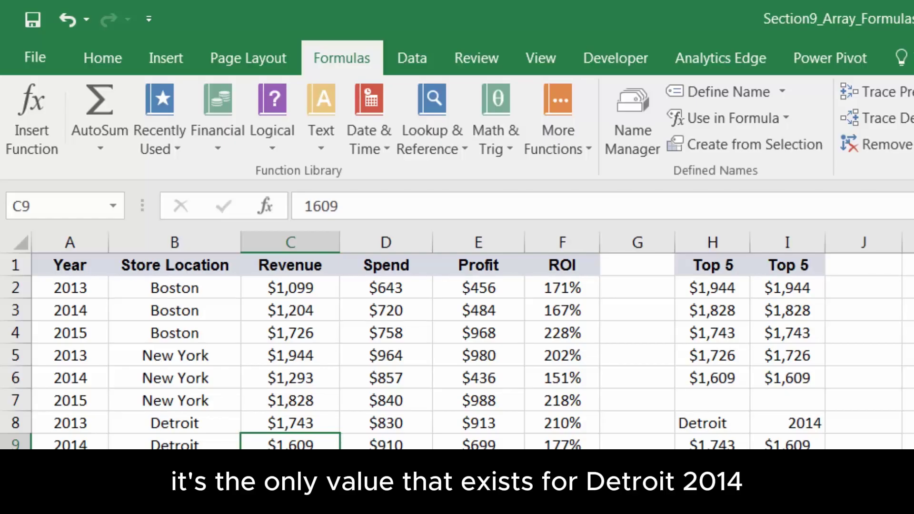
{"action": "left_click", "coordinate": [78, 425]}
{"action": "type", "text": "2014"}
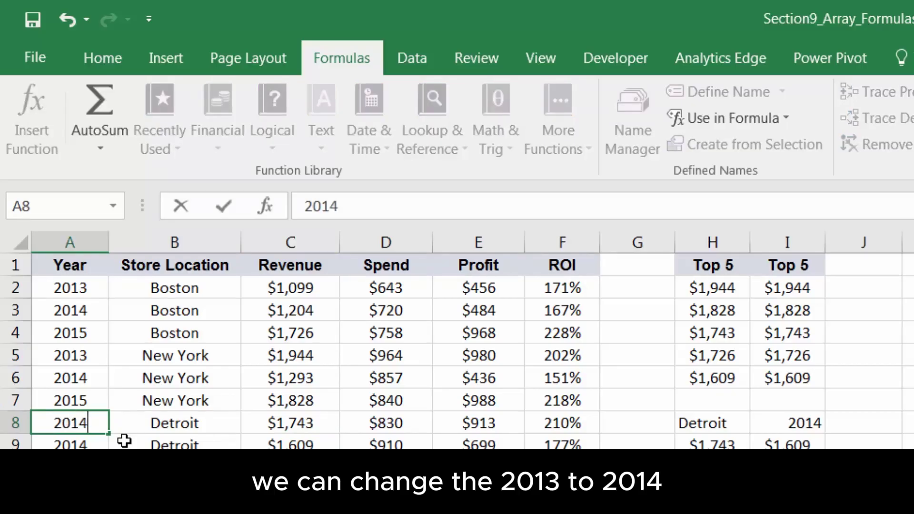
{"action": "key", "text": "Return"}
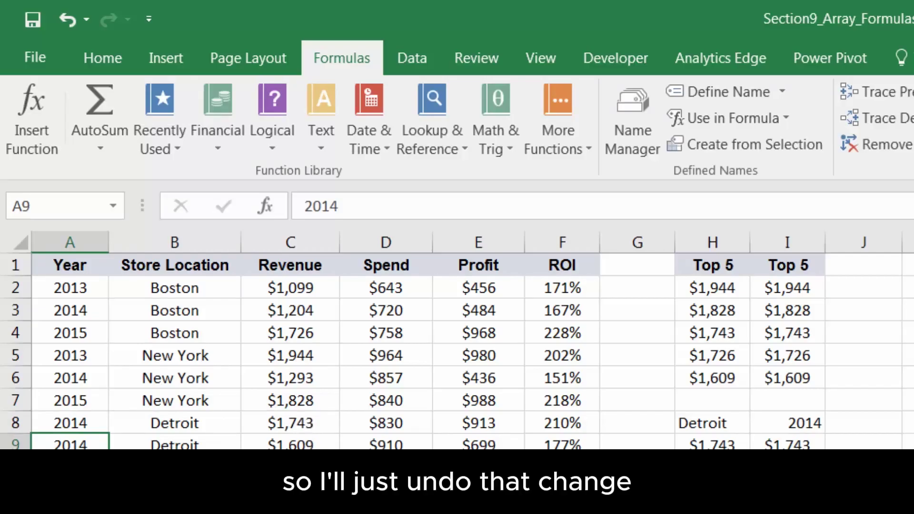
{"action": "key", "text": "ctrl+z"}
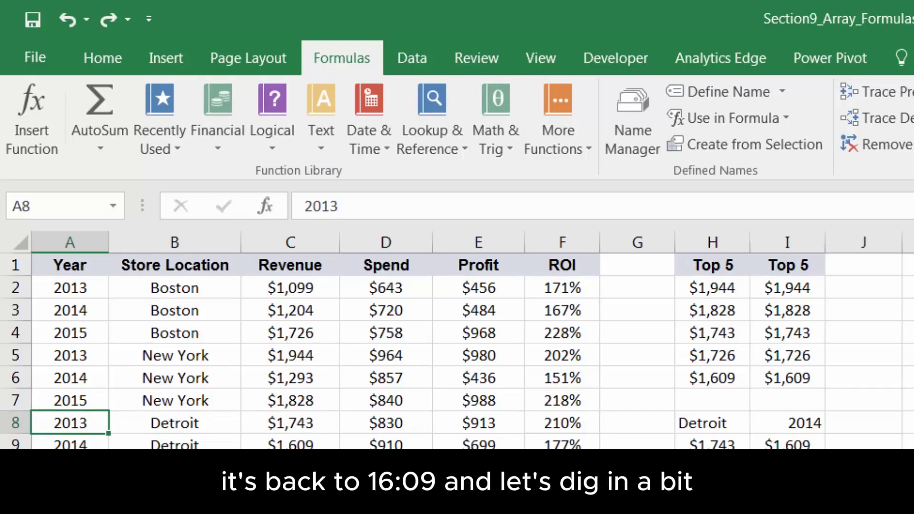
Open Evaluate Formula on I9 and resolve City into its nine store names
{"action": "left_click", "coordinate": [799, 446]}
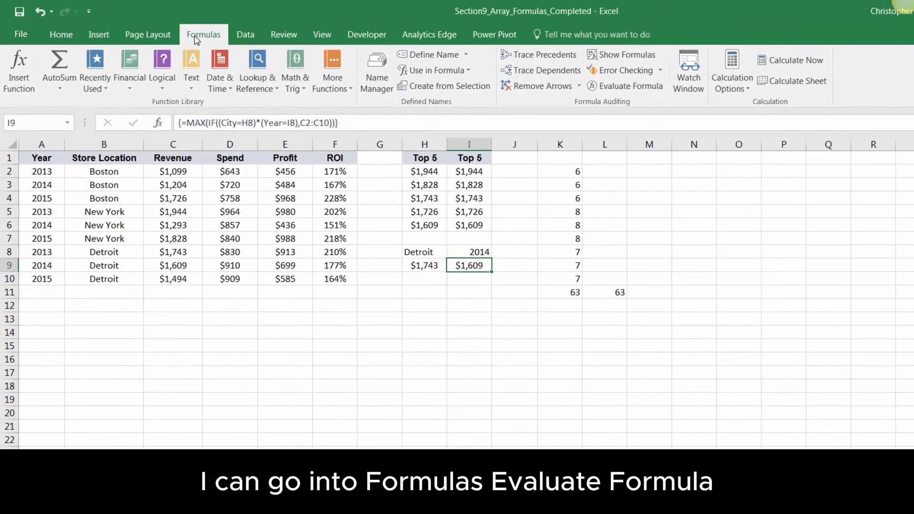
{"action": "left_click", "coordinate": [615, 86]}
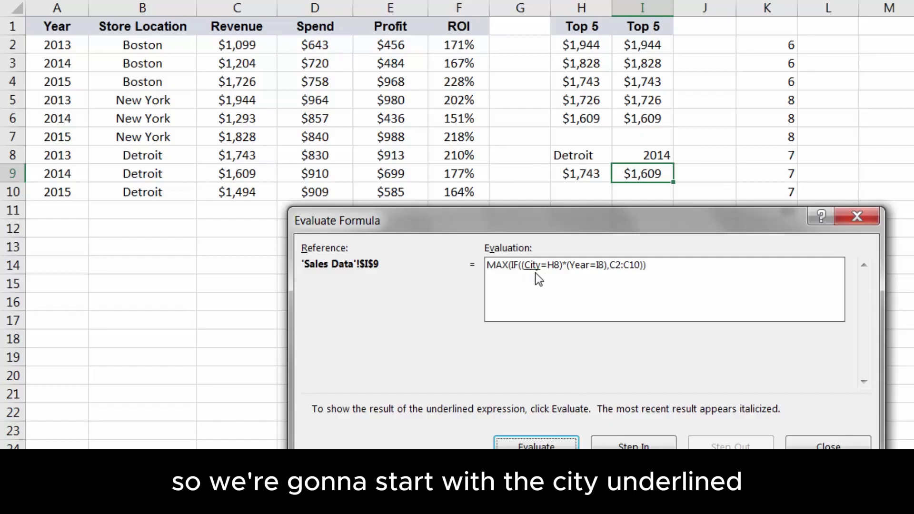
{"action": "left_click", "coordinate": [533, 448]}
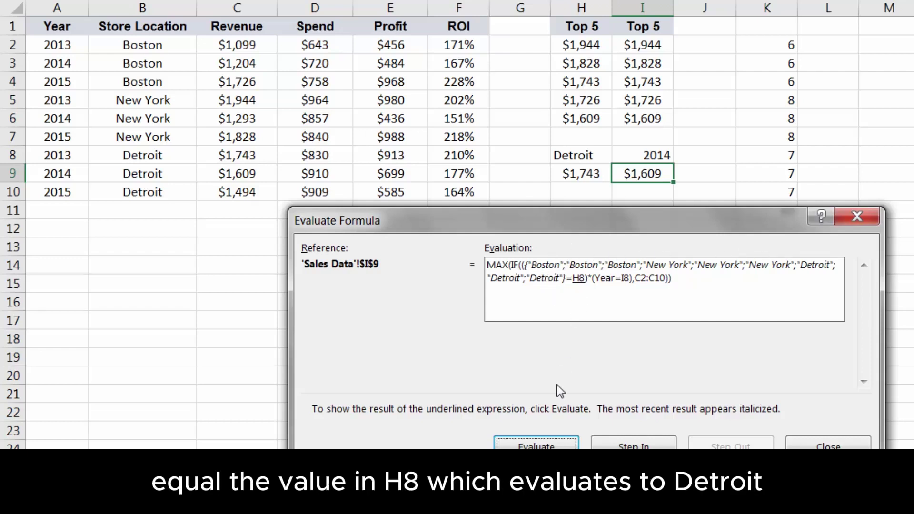
Evaluate H8 to "Detroit" and turn the City=H8 test into a TRUE/FALSE array
{"action": "left_click", "coordinate": [536, 445]}
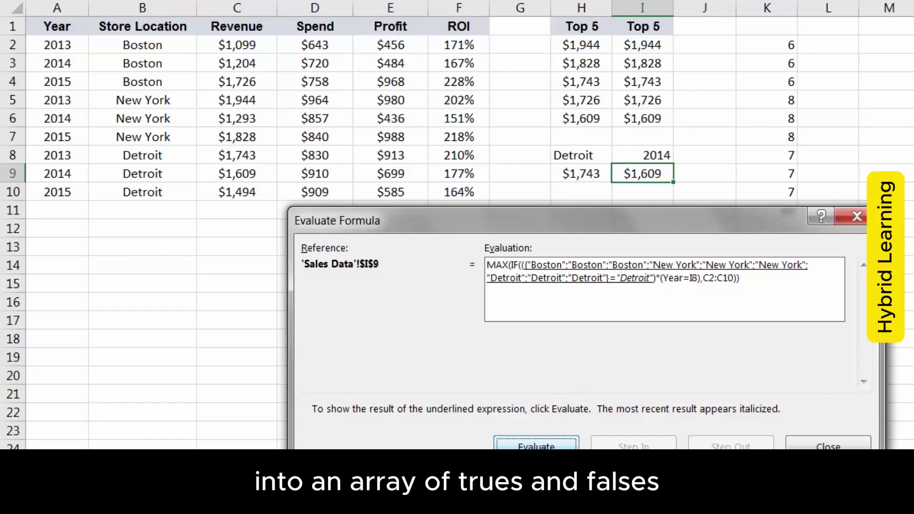
{"action": "left_click", "coordinate": [561, 446]}
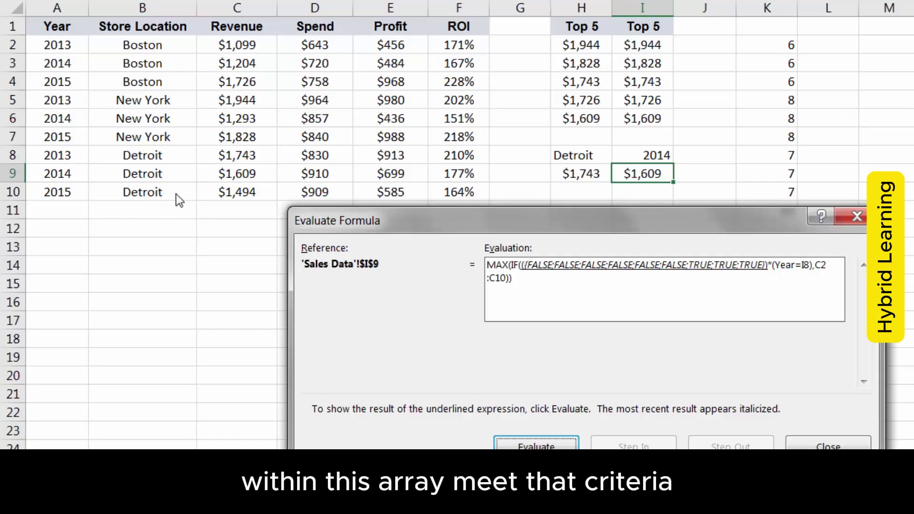
{"action": "left_click", "coordinate": [536, 444]}
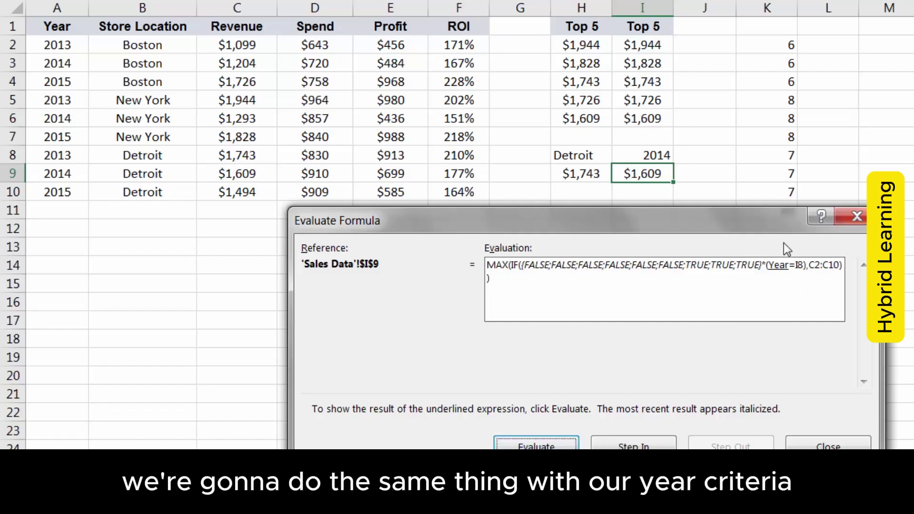
Evaluate Year into its years, I8 into 2014, then Year=I8 into TRUE/FALSE values
{"action": "left_click", "coordinate": [555, 443]}
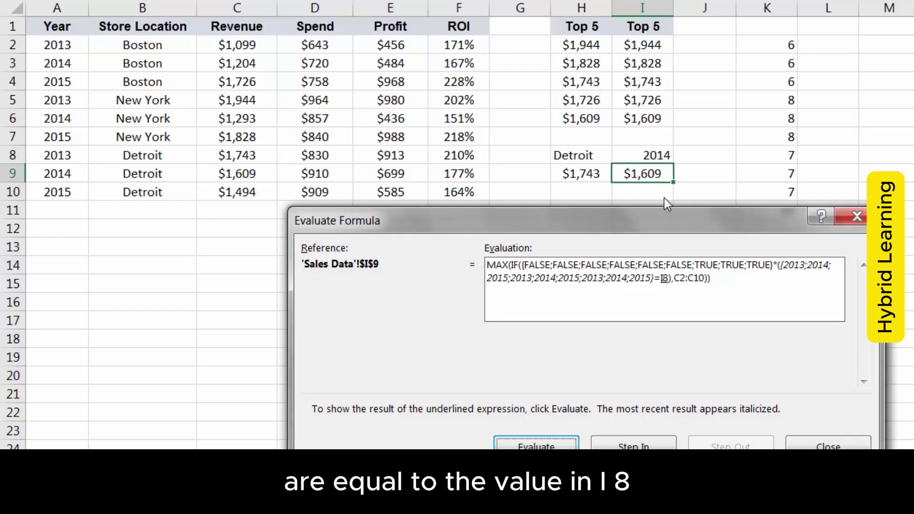
{"action": "left_click", "coordinate": [536, 446]}
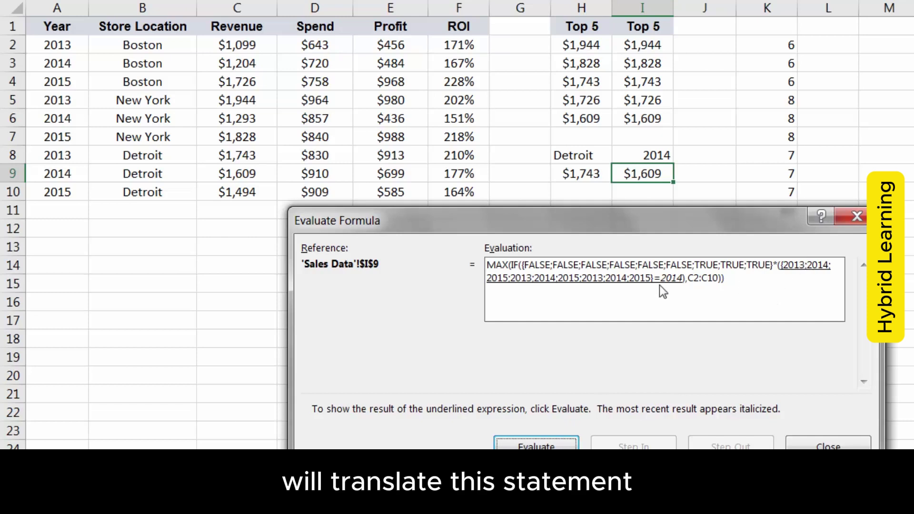
{"action": "key", "text": "Return"}
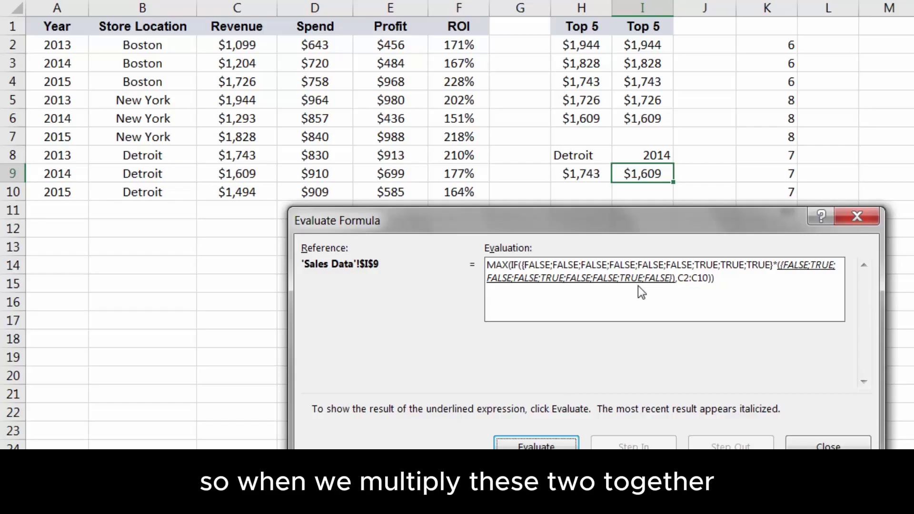
Multiply the city and year arrays into {0;0;0;0;0;0;0;1;0}
{"action": "left_click", "coordinate": [543, 447]}
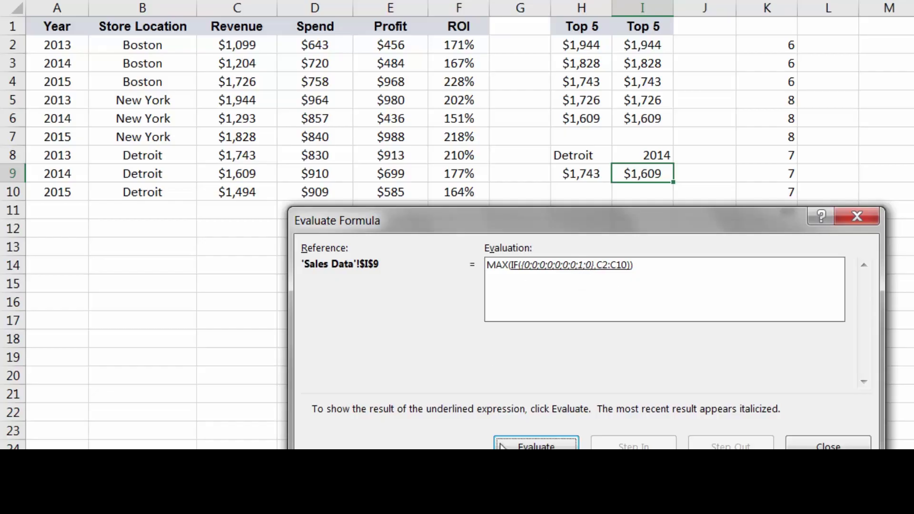
Evaluate the IF and MAX through to $1,609, then close Evaluate Formula
{"action": "left_click", "coordinate": [537, 445]}
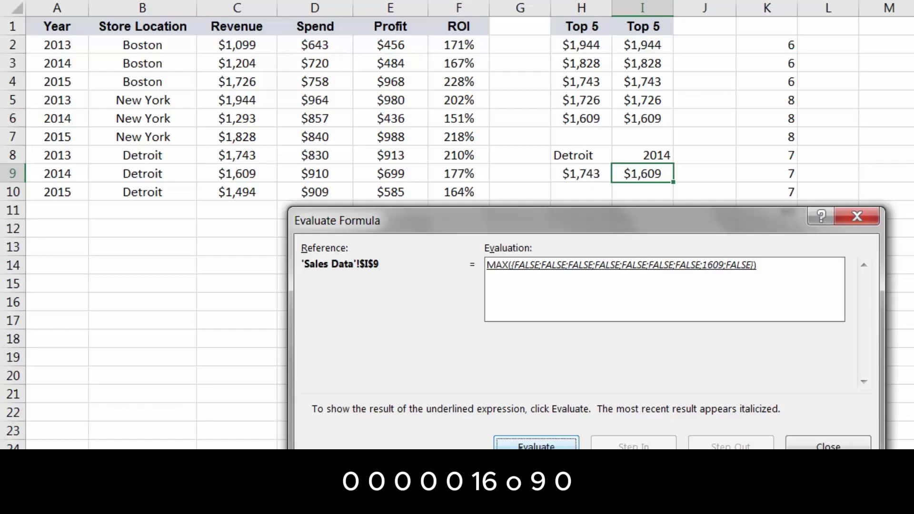
{"action": "left_click", "coordinate": [537, 445]}
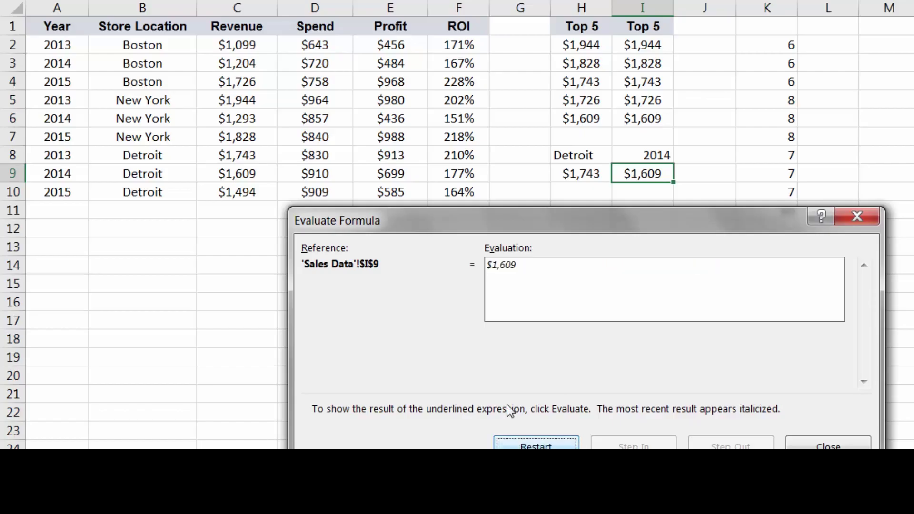
{"action": "left_click", "coordinate": [817, 445]}
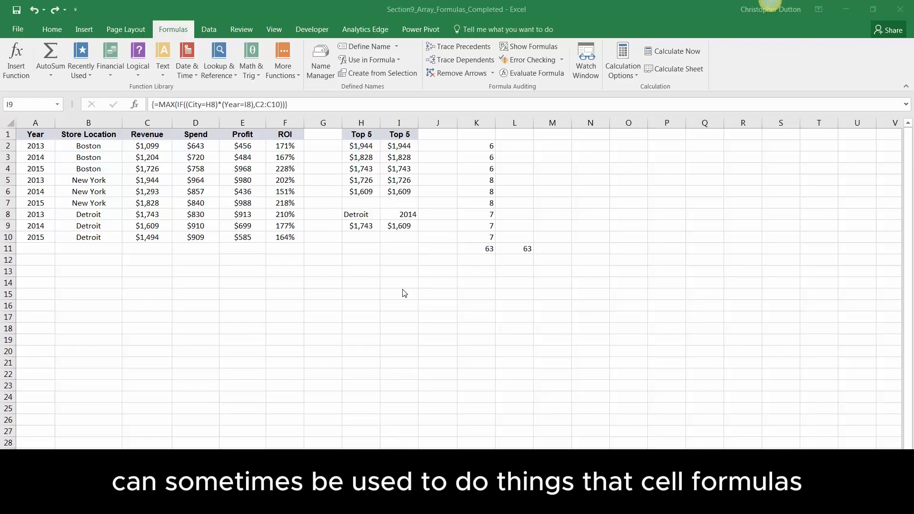
{"action": "left_click", "coordinate": [380, 262]}
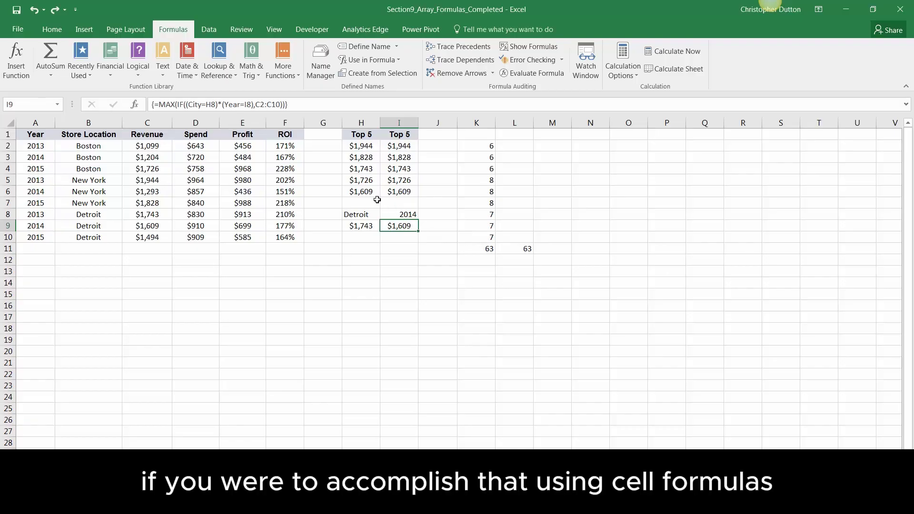
Enter =IF(E2>D2,1,0) in G2 and fill it down to G10
{"action": "left_click", "coordinate": [315, 147]}
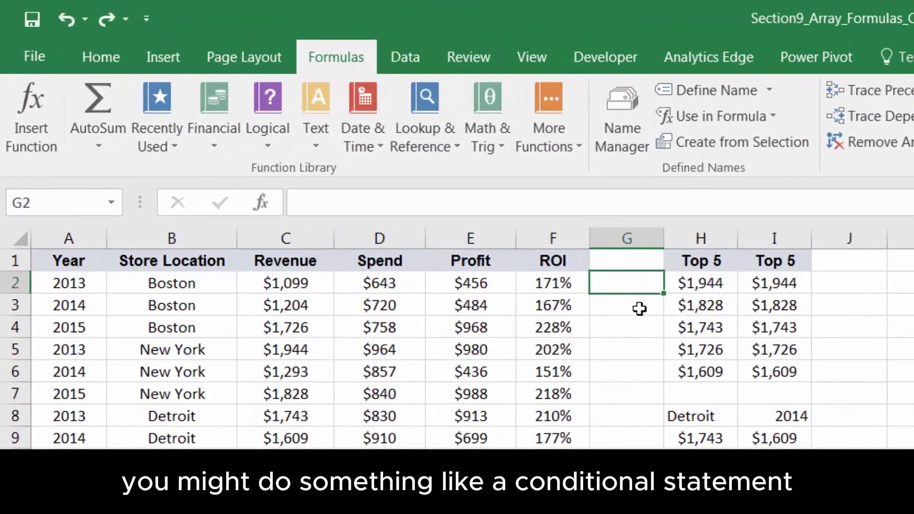
{"action": "type", "text": "=IF("}
{"action": "key", "text": "Left"}
{"action": "key", "text": "Left"}
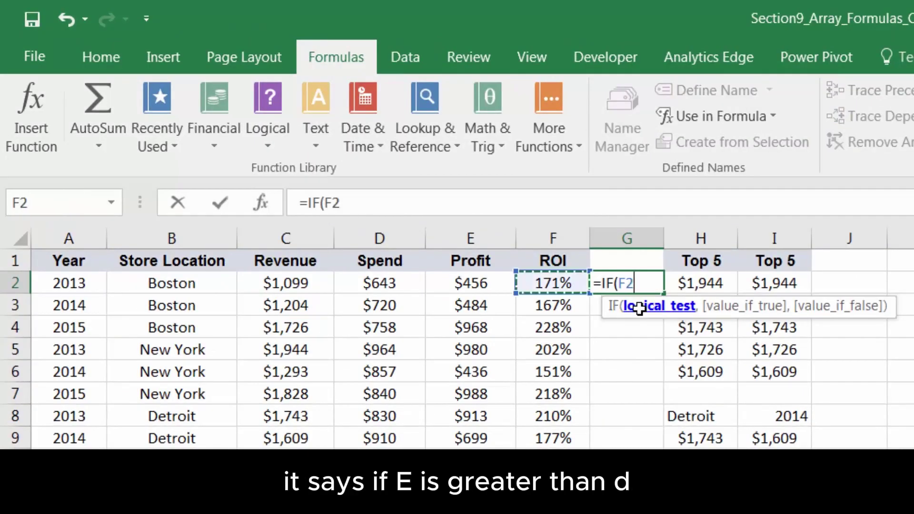
{"action": "type", "text": ">"}
{"action": "key", "text": "Left"}
{"action": "key", "text": "Left"}
{"action": "key", "text": "Left"}
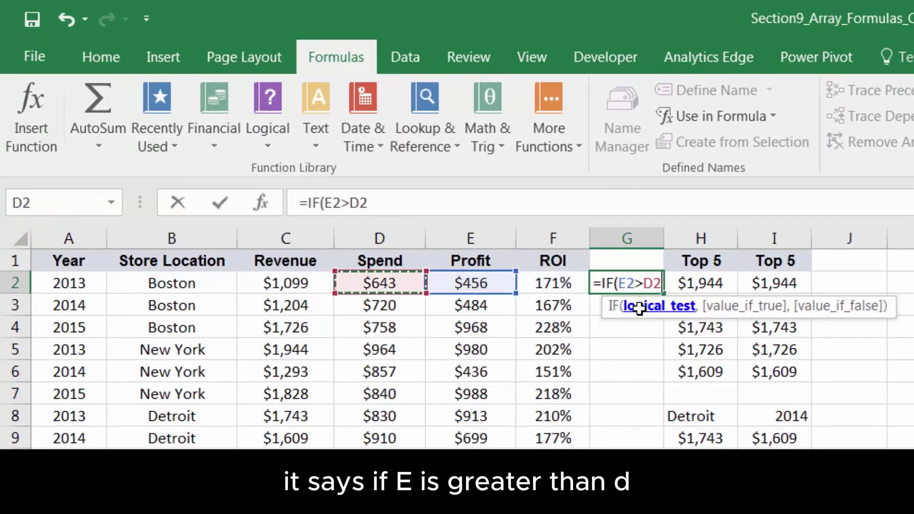
{"action": "type", "text": ",1,0)"}
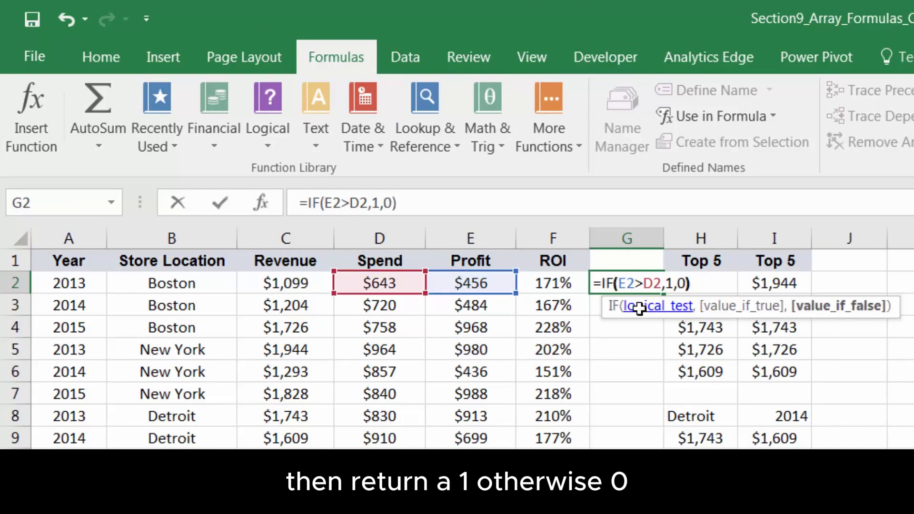
{"action": "key", "text": "Return"}
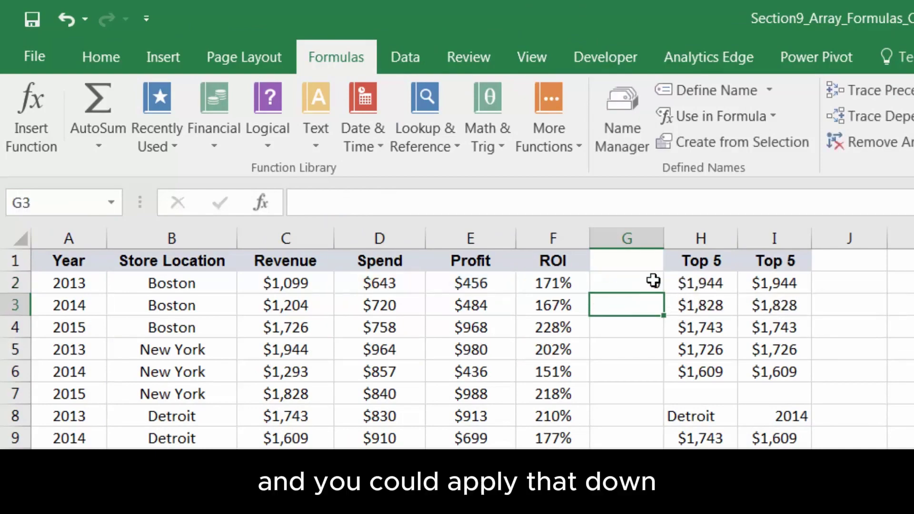
{"action": "left_click", "coordinate": [652, 283]}
{"action": "left_click_drag", "start_coordinate": [663, 293], "coordinate": [645, 461]}
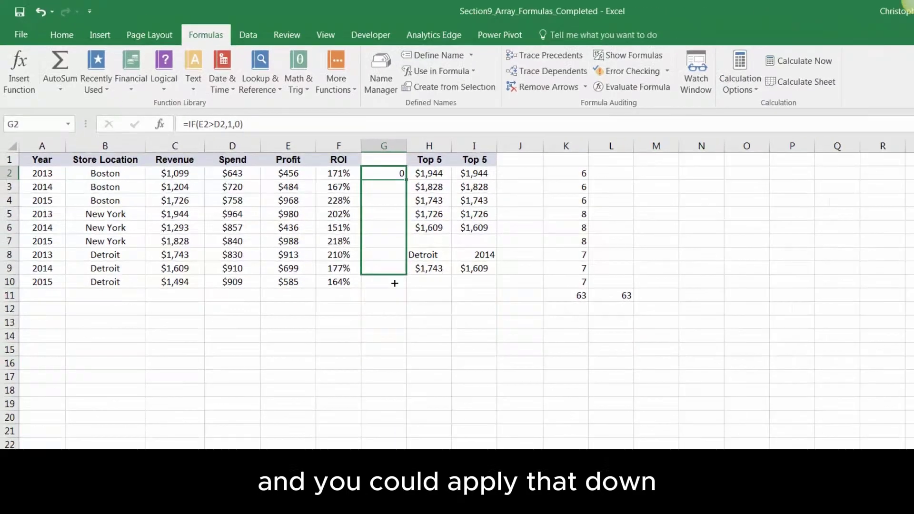
{"action": "left_click_drag", "start_coordinate": [395, 283], "coordinate": [392, 296]}
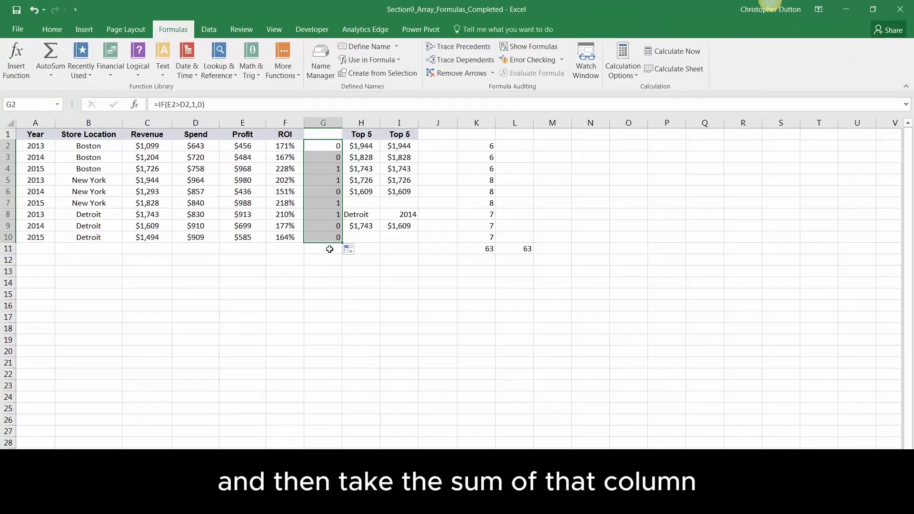
Total the flags in G11 with =SUM(G2:G10), giving 4
{"action": "left_click", "coordinate": [330, 249]}
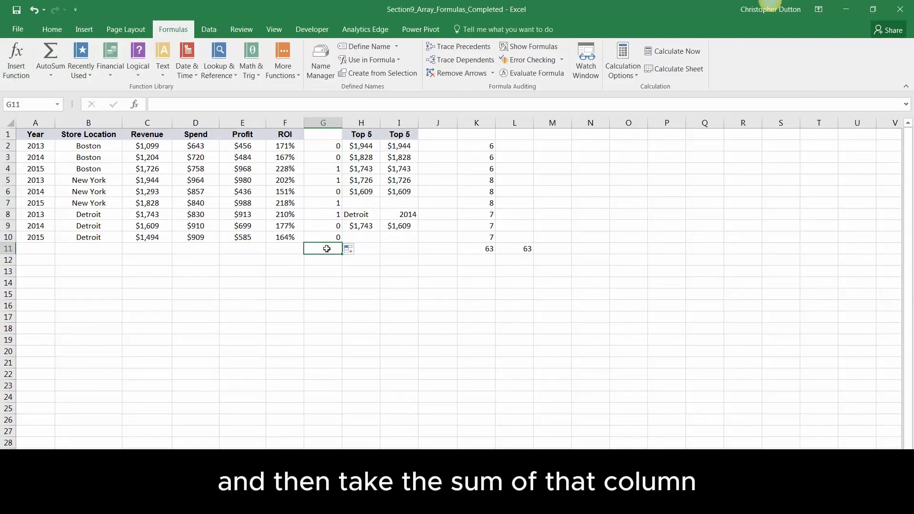
{"action": "type", "text": "=SUM("}
{"action": "key", "text": "Up"}
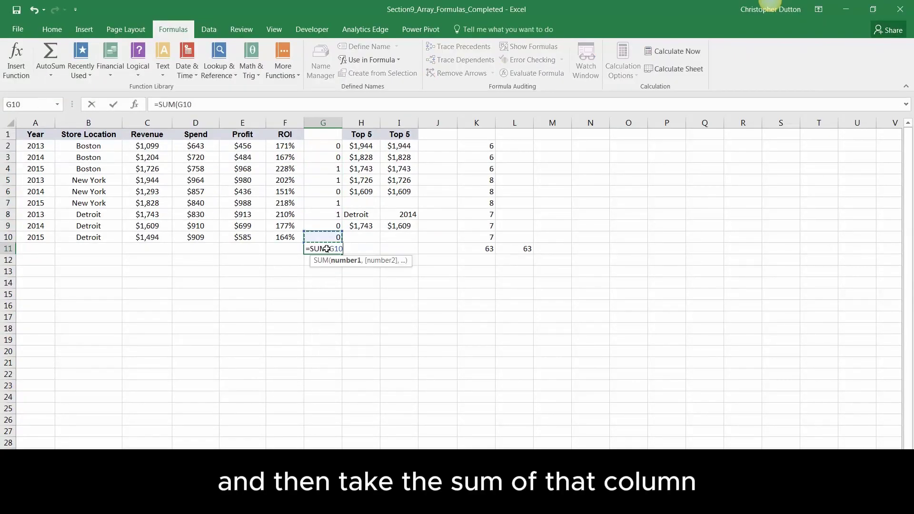
{"action": "key", "text": "shift+Up"}
{"action": "key", "text": "shift+Up"}
{"action": "key", "text": "shift+Up"}
{"action": "key", "text": "shift+Up"}
{"action": "key", "text": "shift+Up"}
{"action": "key", "text": "shift+Up"}
{"action": "key", "text": "shift+Up"}
{"action": "key", "text": "shift+Up"}
{"action": "type", "text": ")"}
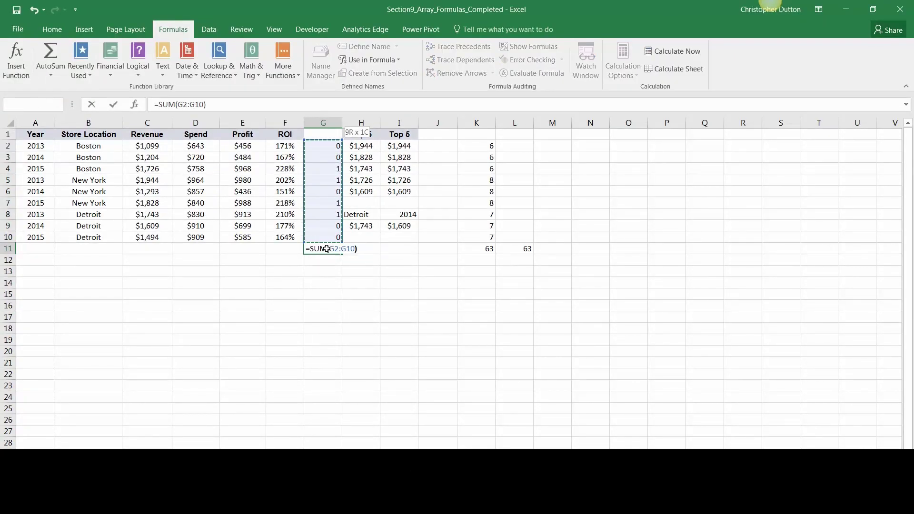
{"action": "key", "text": "Return"}
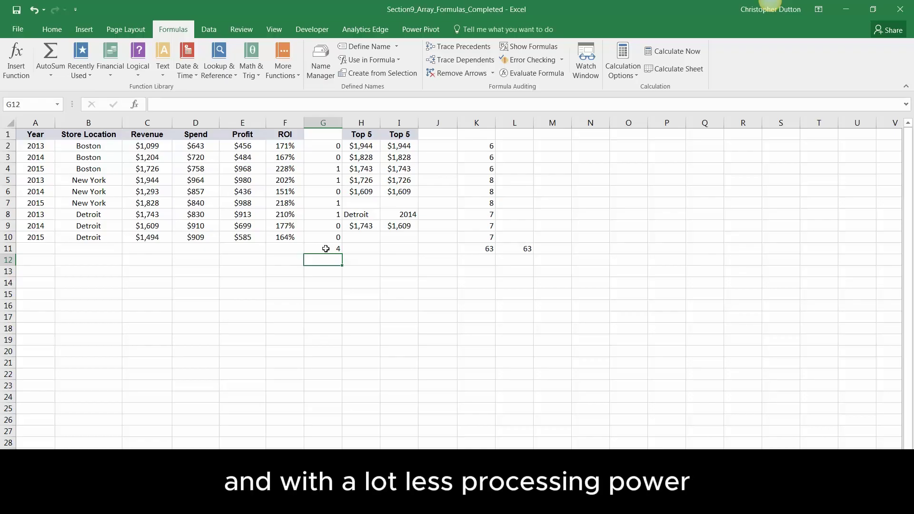
Enter the label 'Profit>Spend:' in F13, right-aligned and italic
{"action": "key", "text": "Down"}
{"action": "key", "text": "Left"}
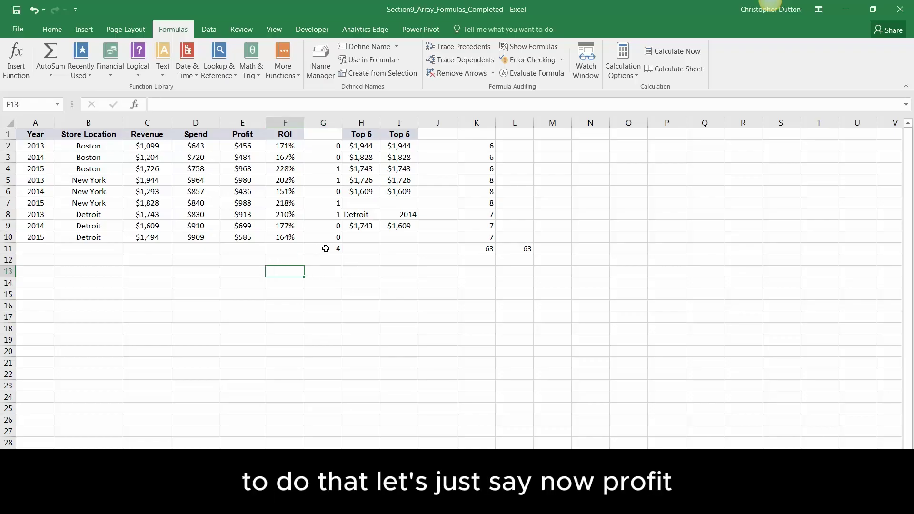
{"action": "type", "text": "Profu"}
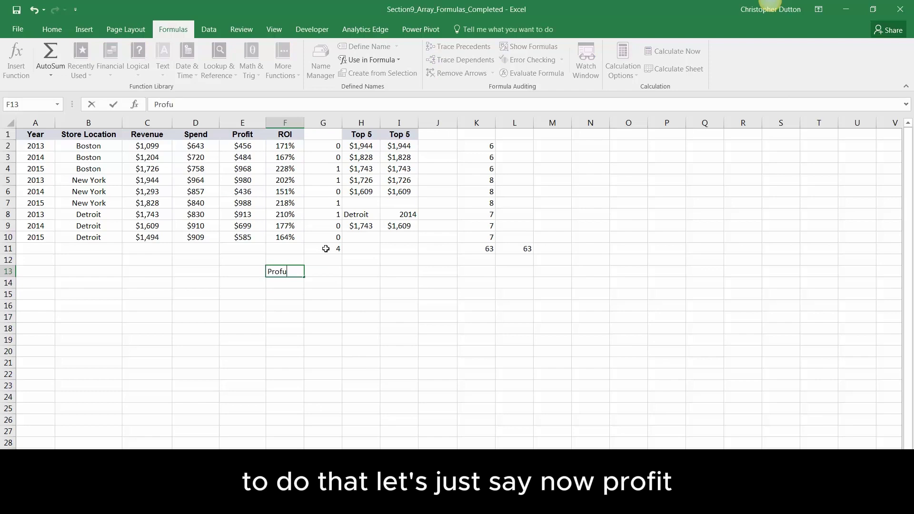
{"action": "key", "text": "BackSpace"}
{"action": "type", "text": "it>Spend:"}
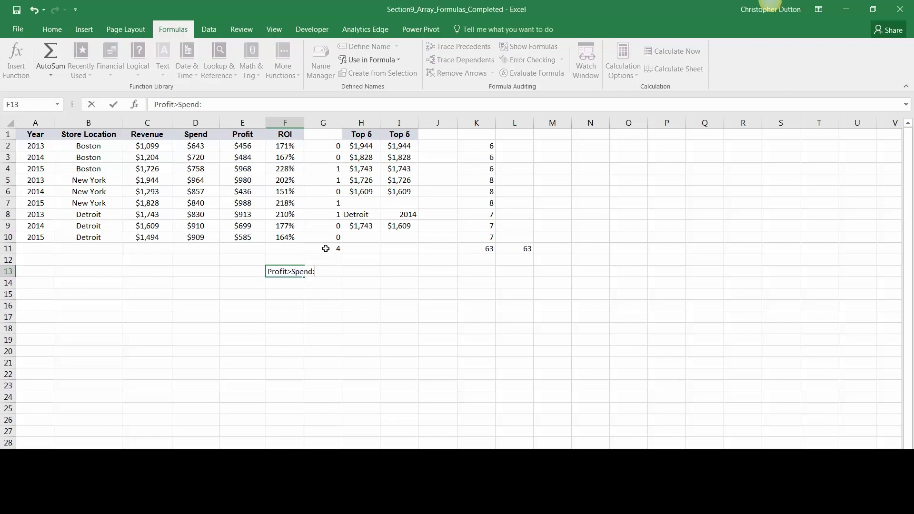
{"action": "key", "text": "Return"}
{"action": "key", "text": "Up"}
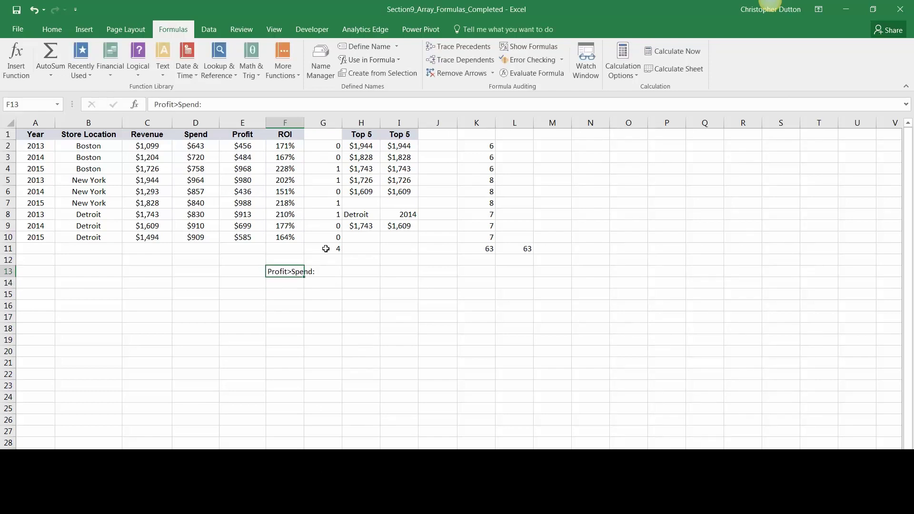
{"action": "left_click", "coordinate": [52, 29]}
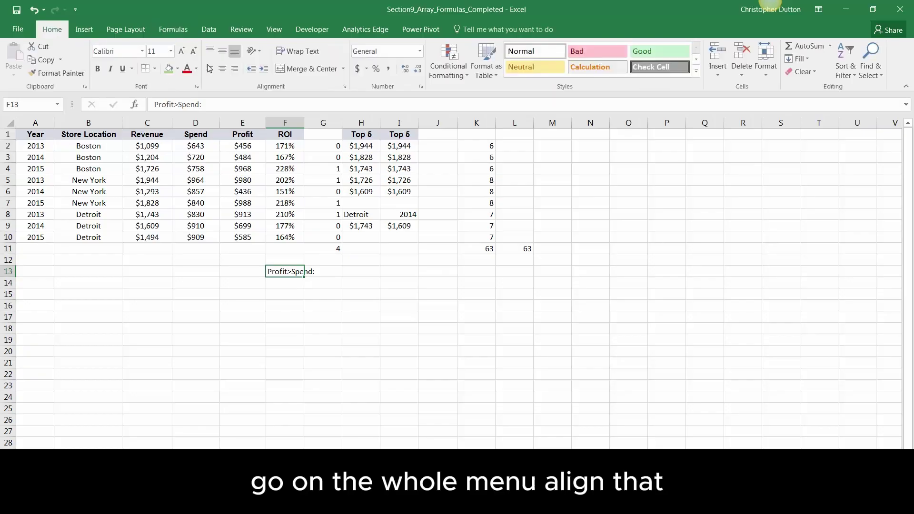
{"action": "left_click", "coordinate": [234, 69]}
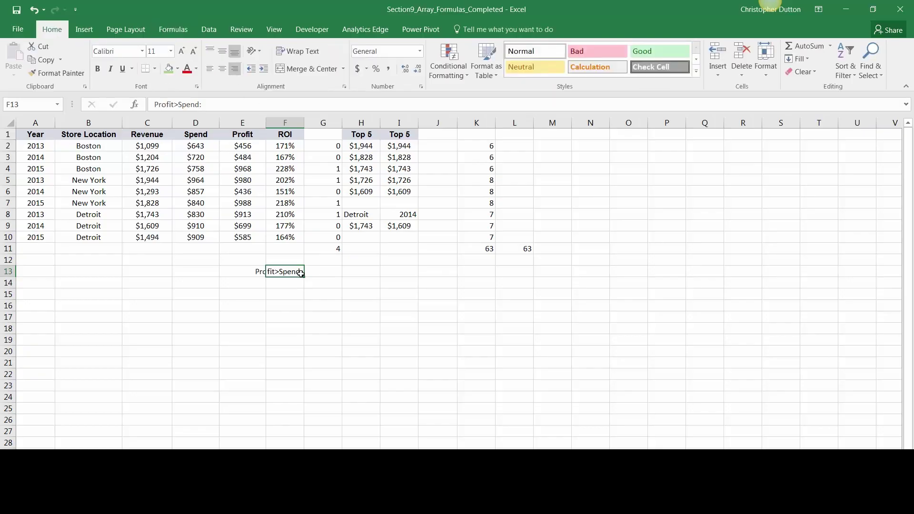
{"action": "key", "text": "ctrl+i"}
{"action": "left_click", "coordinate": [319, 270]}
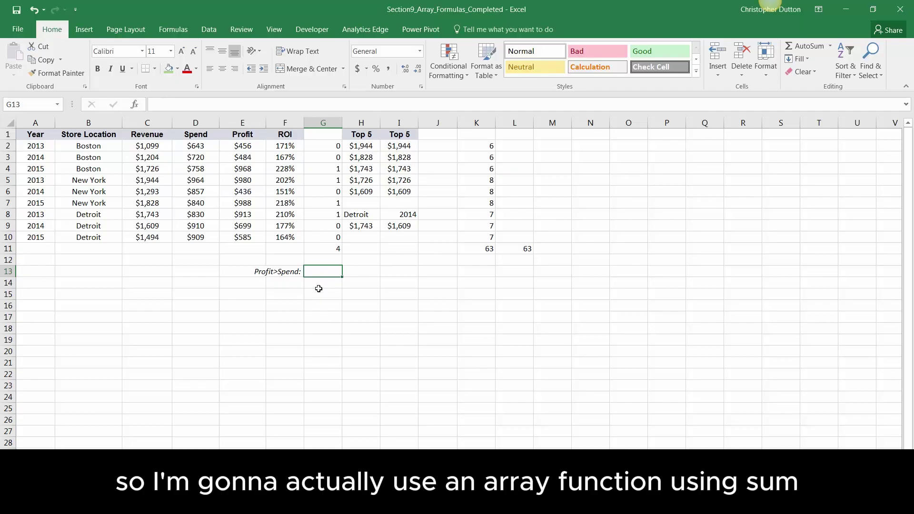
Enter {=SUM(E2:E10>D2:D10)} in G13 as an array formula, which returns 0
{"action": "type", "text": "=S"}
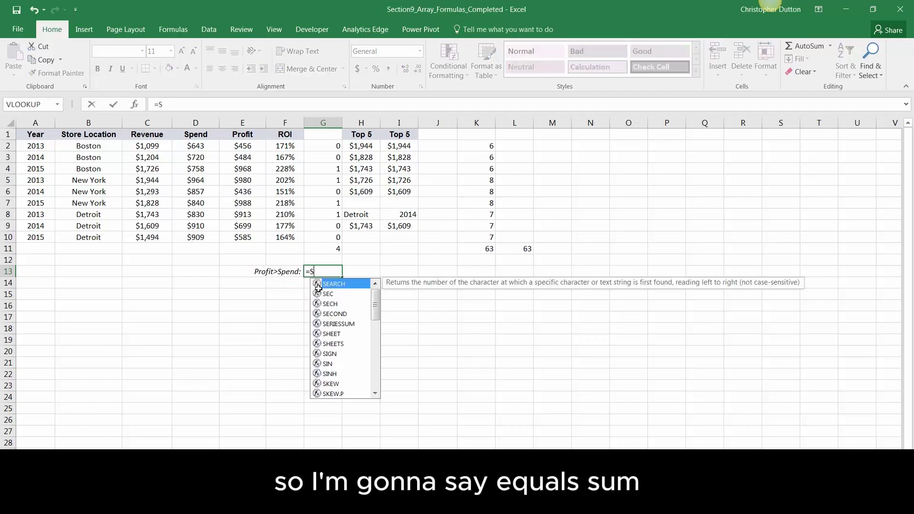
{"action": "type", "text": "UM("}
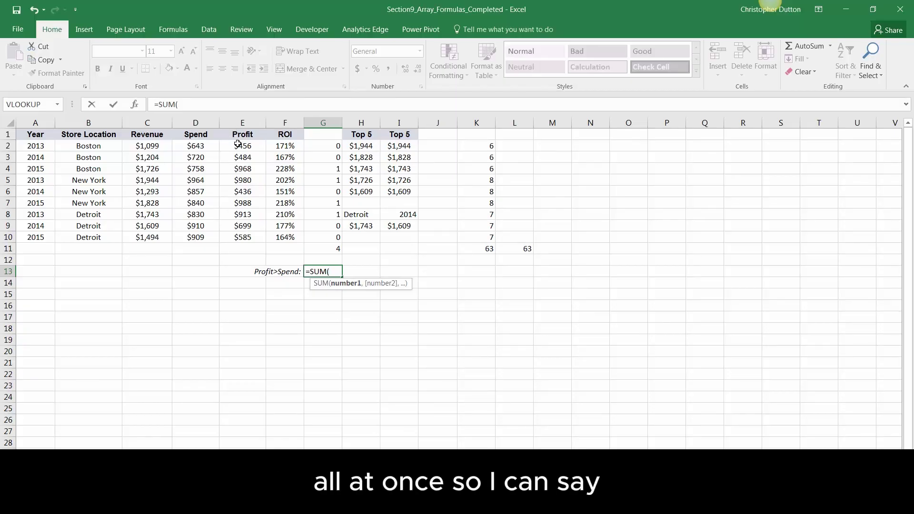
{"action": "left_click_drag", "start_coordinate": [242, 146], "coordinate": [245, 237]}
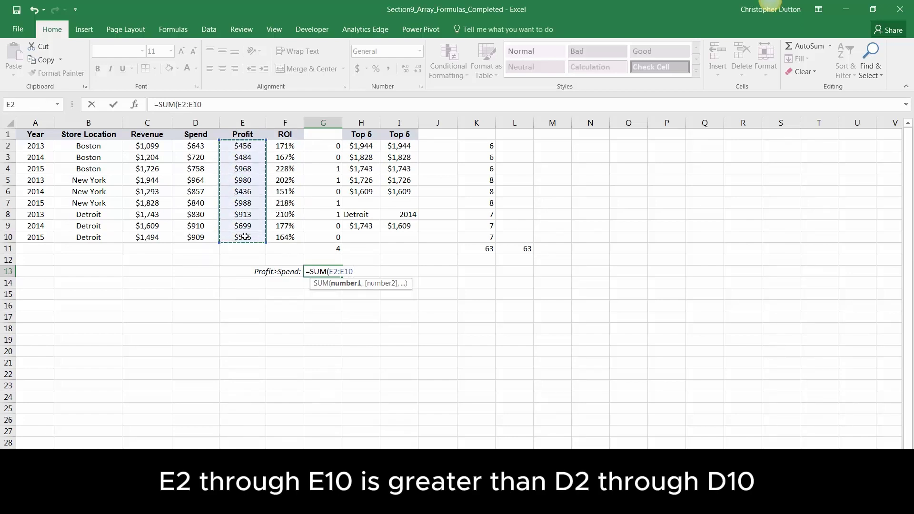
{"action": "type", "text": ">"}
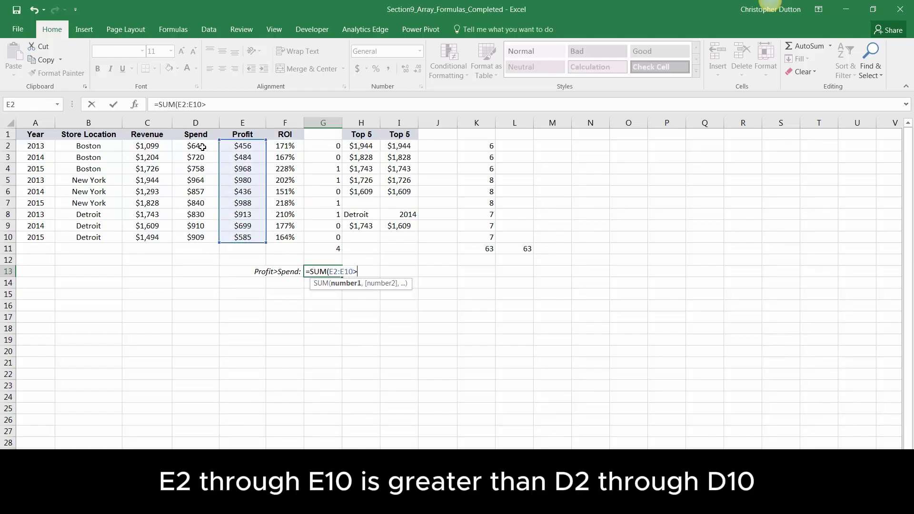
{"action": "left_click_drag", "start_coordinate": [203, 147], "coordinate": [204, 239]}
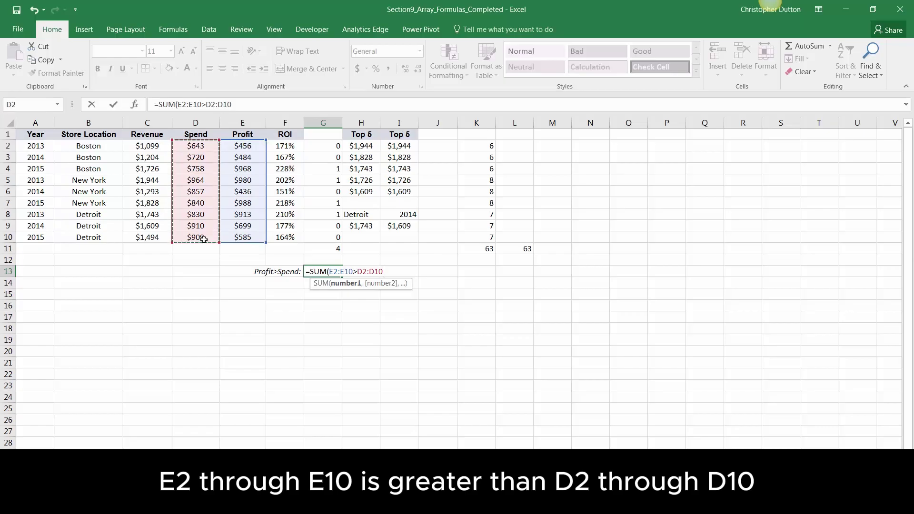
{"action": "type", "text": ")"}
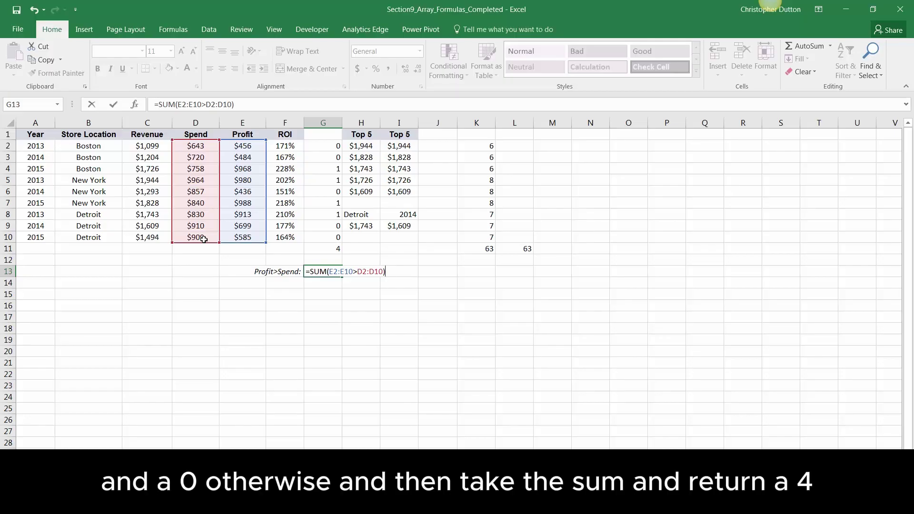
{"action": "key", "text": "ctrl+shift+Return"}
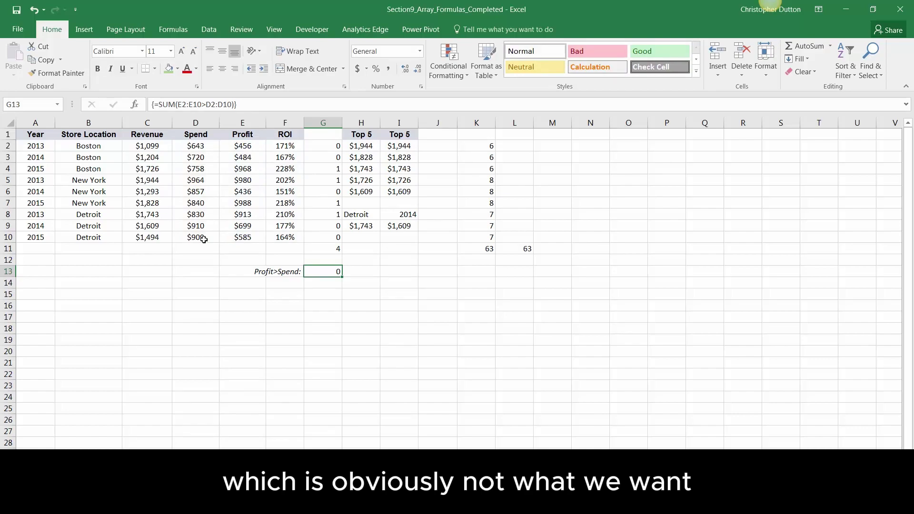
{"action": "left_click", "coordinate": [177, 31]}
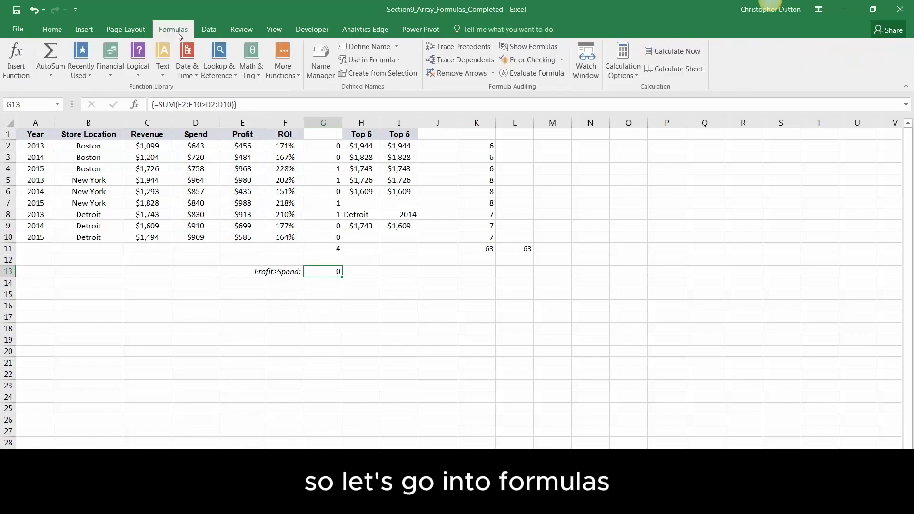
{"action": "left_click", "coordinate": [517, 74]}
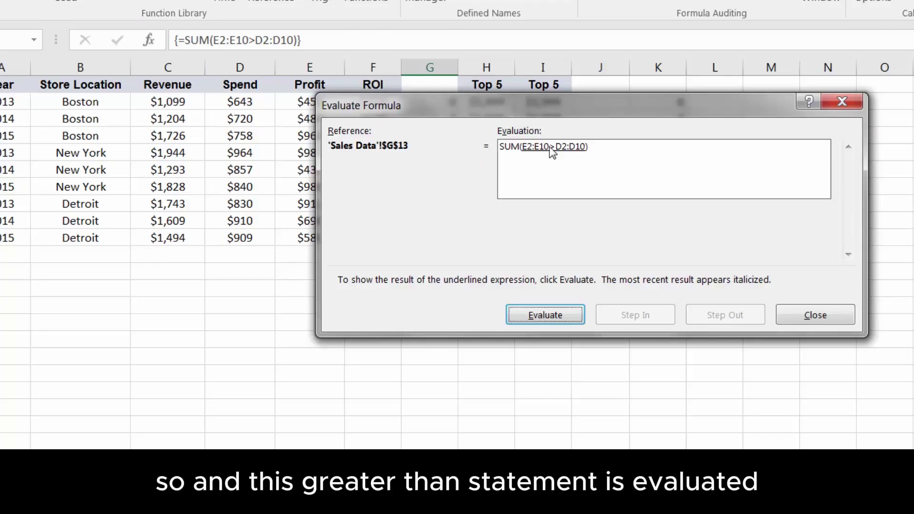
{"action": "left_click", "coordinate": [547, 316]}
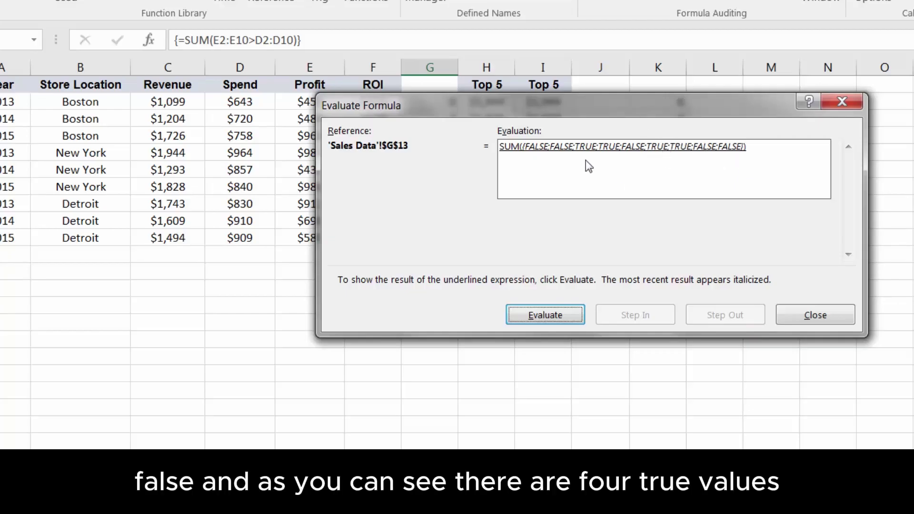
{"action": "left_click_drag", "start_coordinate": [559, 111], "coordinate": [377, 248]}
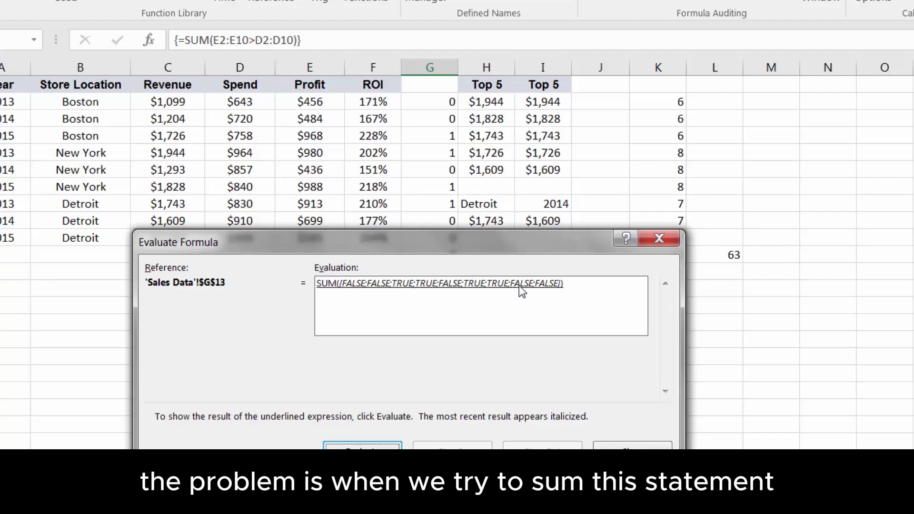
{"action": "left_click", "coordinate": [362, 446]}
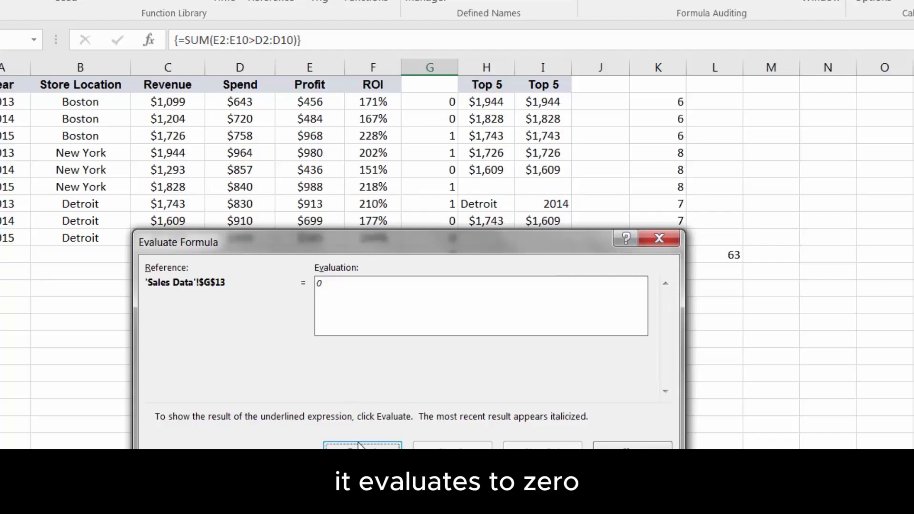
{"action": "left_click", "coordinate": [632, 446]}
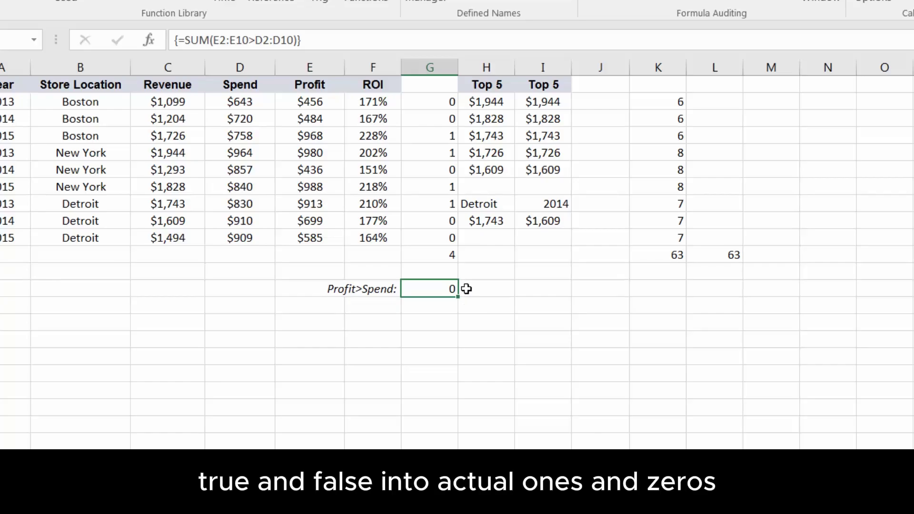
Change G13 to the array formula {=SUM(--(E2:E10>D2:D10))} so it returns 4
{"action": "left_click", "coordinate": [215, 41]}
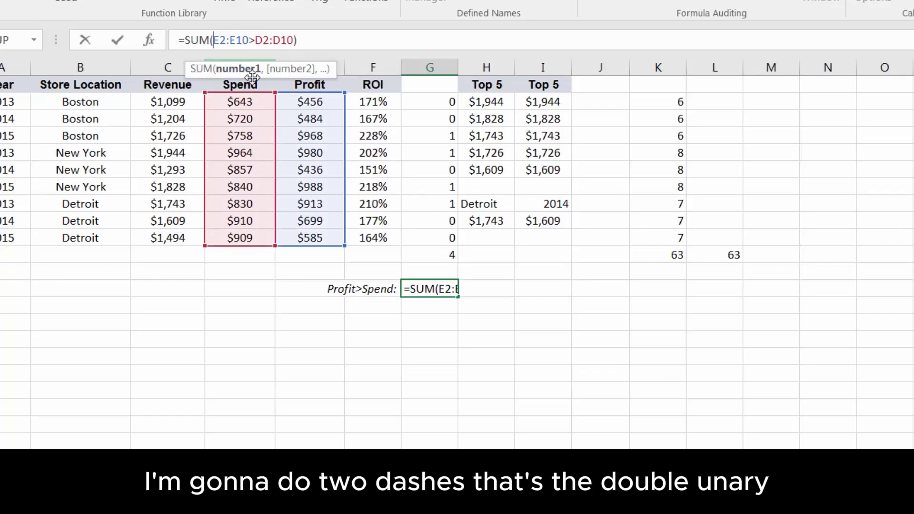
{"action": "type", "text": "--"}
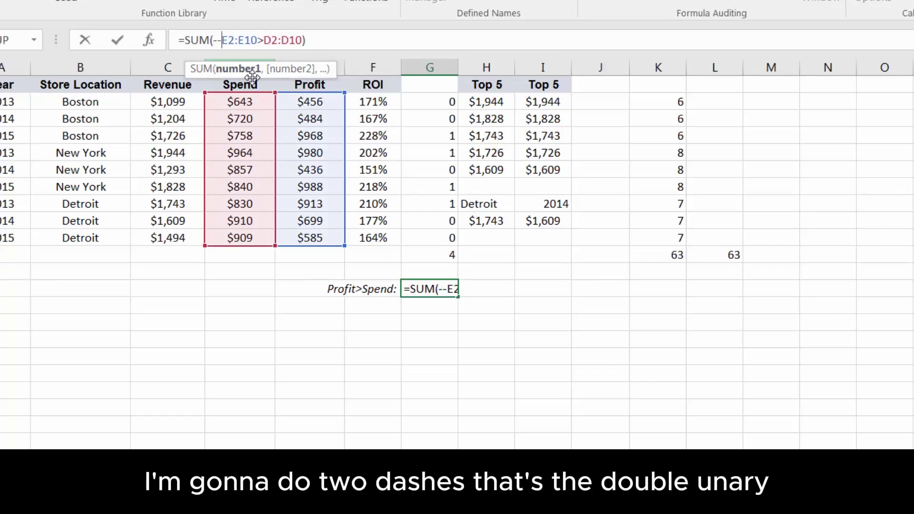
{"action": "type", "text": "("}
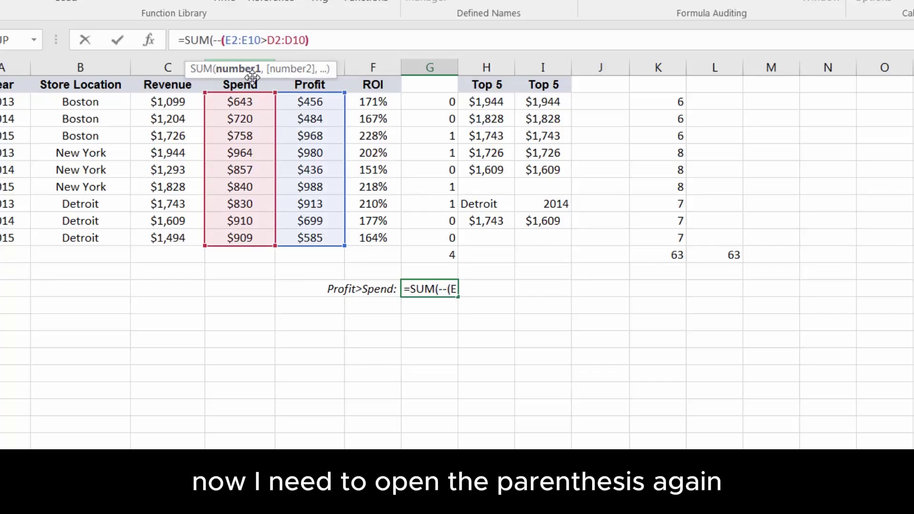
{"action": "left_click", "coordinate": [316, 38]}
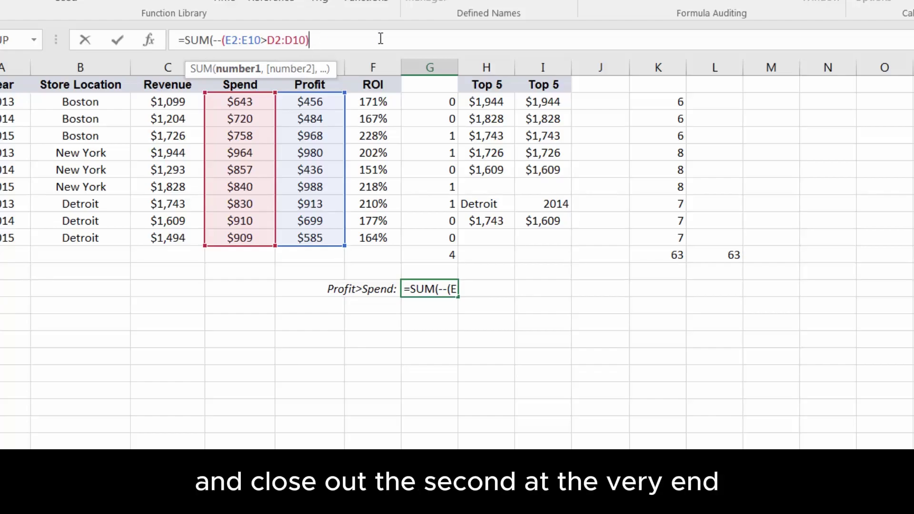
{"action": "type", "text": ")"}
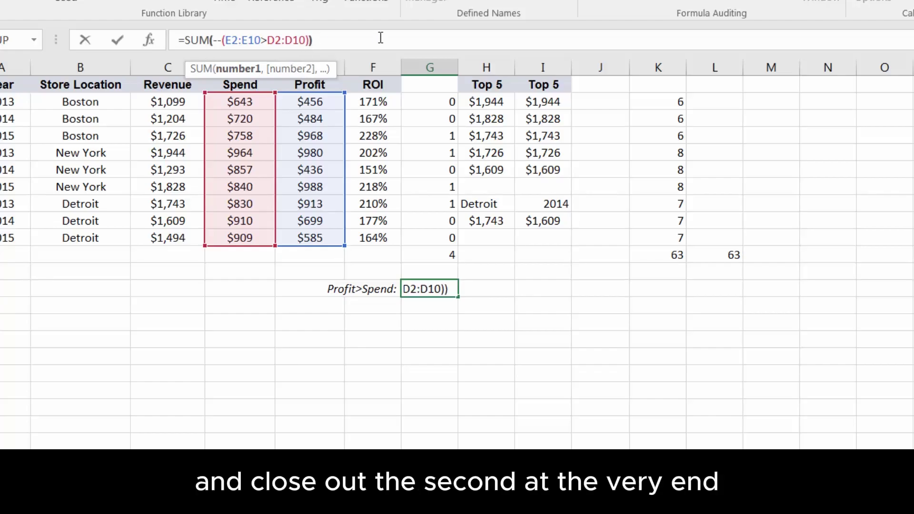
{"action": "key", "text": "ctrl+shift+Return"}
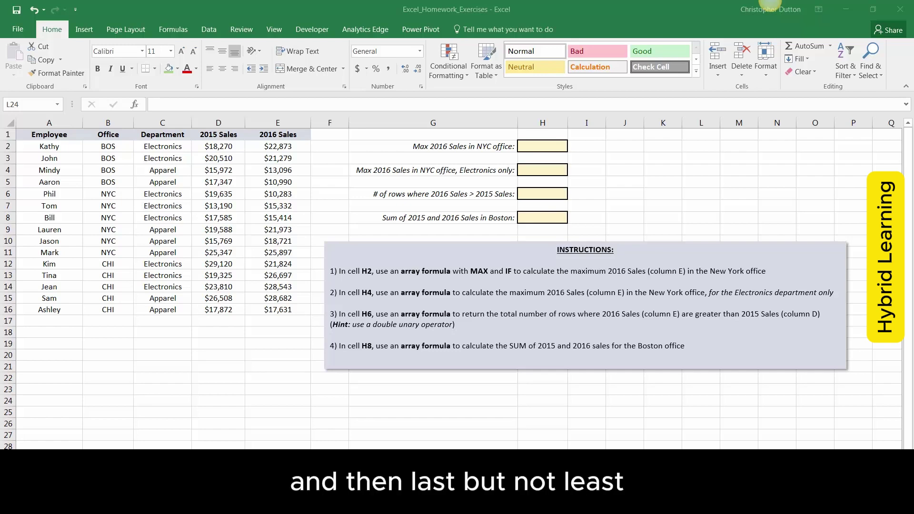
Review the exercise sheet's A3:D14 data and G2:G4 criteria, then bring up the ANSWERS workbook
{"action": "left_click", "coordinate": [770, 1]}
{"action": "key", "text": "ctrl+Page_Down"}
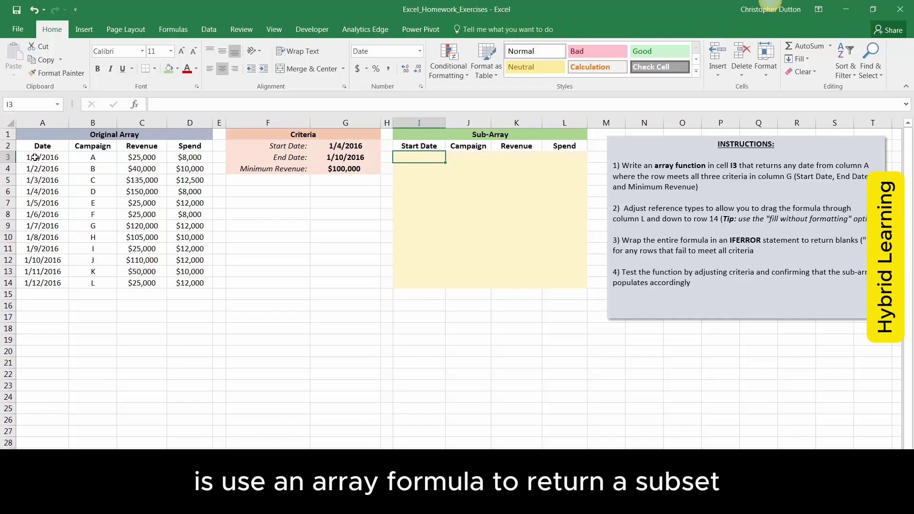
{"action": "left_click_drag", "start_coordinate": [39, 157], "coordinate": [198, 282]}
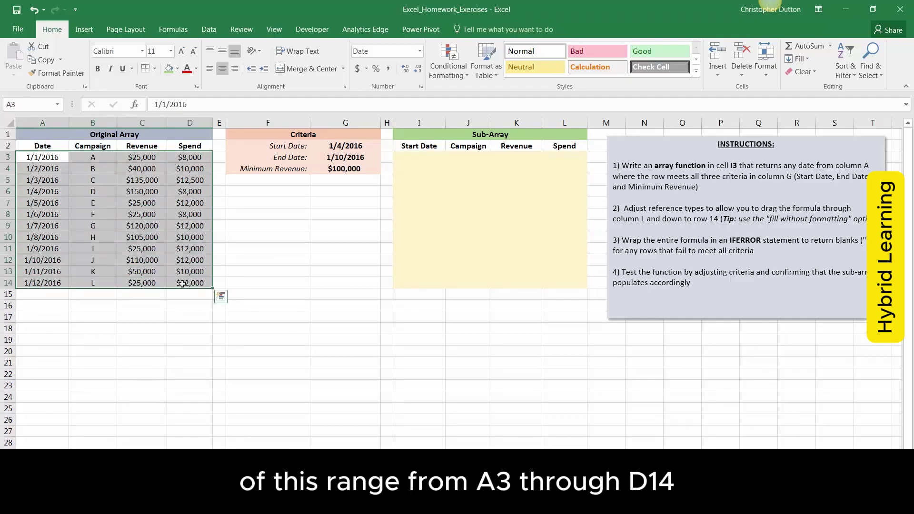
{"action": "left_click_drag", "start_coordinate": [352, 147], "coordinate": [568, 284]}
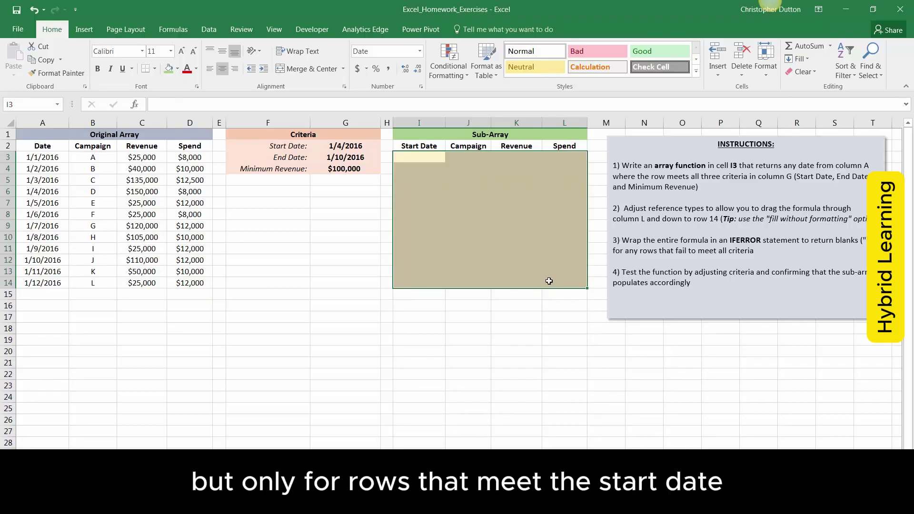
{"action": "left_click", "coordinate": [305, 157]}
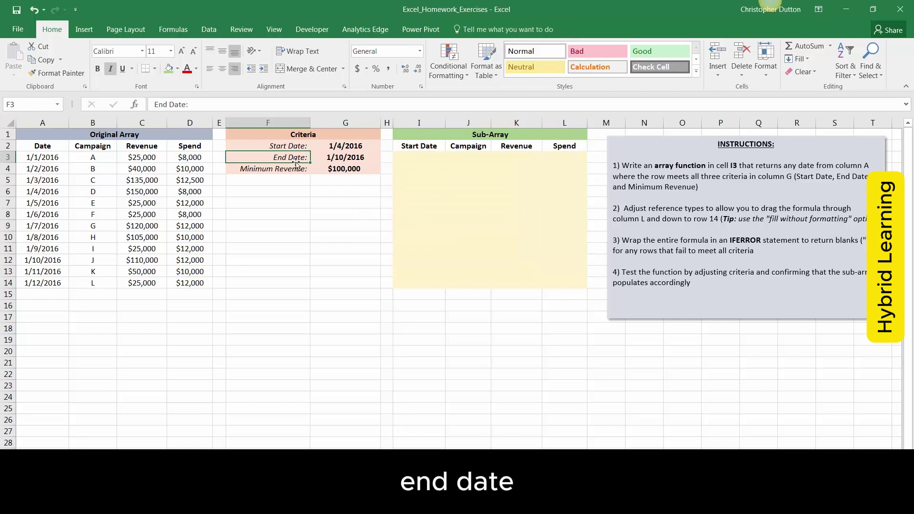
{"action": "left_click", "coordinate": [295, 173]}
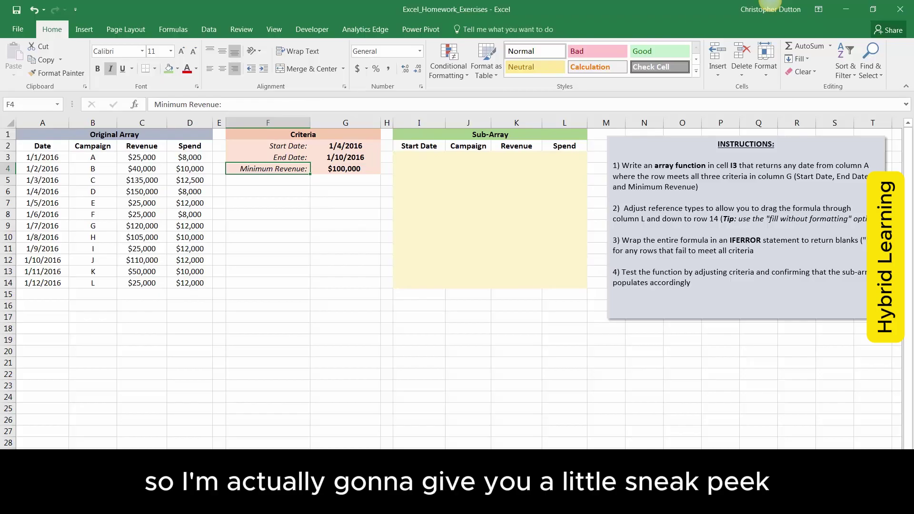
{"action": "mouse_move", "coordinate": [150, 505]}
{"action": "left_click", "coordinate": [180, 434]}
Skim the formula explanation and select I3 to reveal its IFERROR/INDEX/SMALL/IF array formula
{"action": "scroll", "coordinate": [330, 329], "scroll_direction": "down", "scroll_amount": 1}
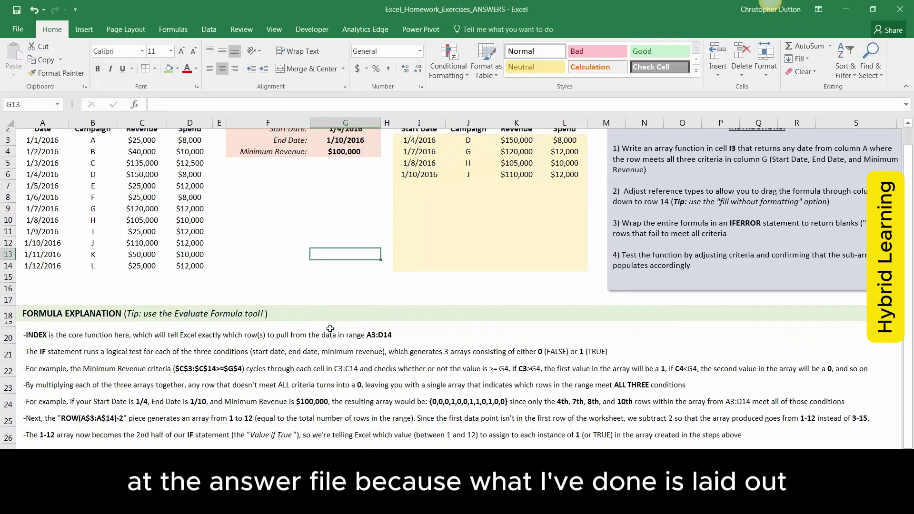
{"action": "scroll", "coordinate": [330, 328], "scroll_direction": "down", "scroll_amount": 3}
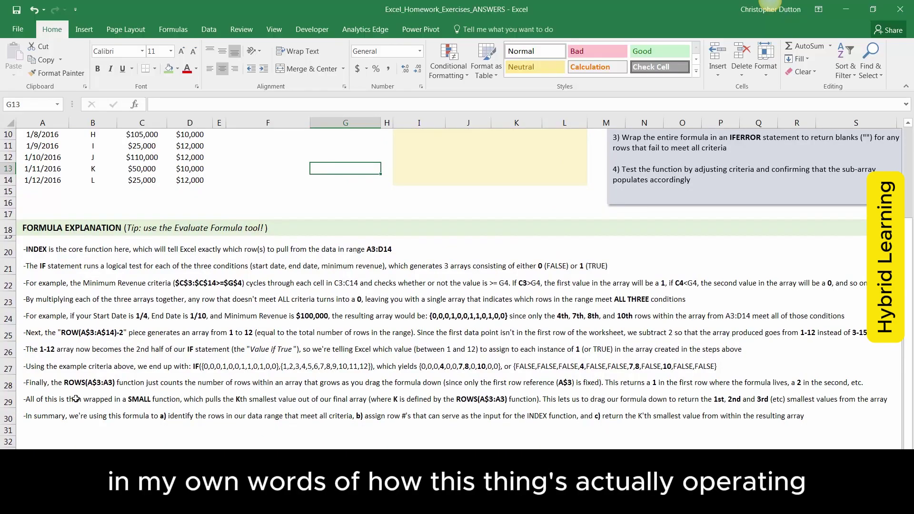
{"action": "scroll", "coordinate": [75, 399], "scroll_direction": "up", "scroll_amount": 3}
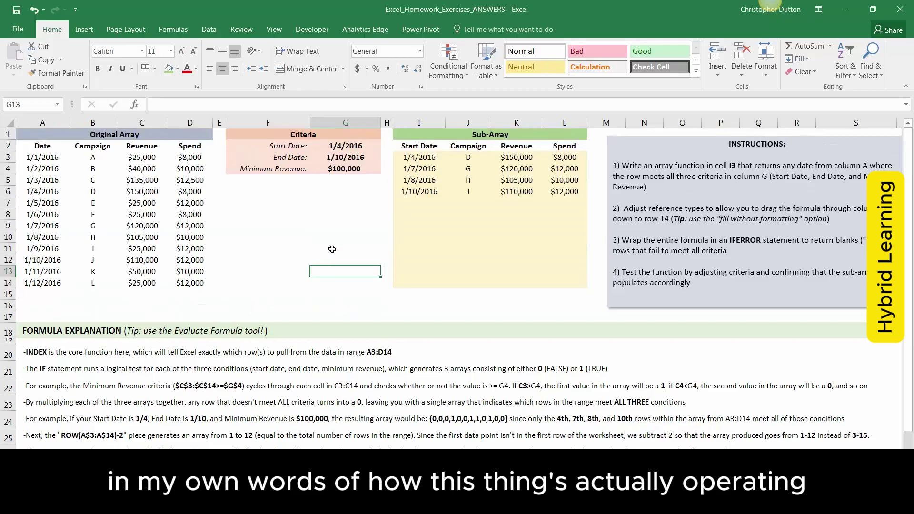
{"action": "left_click", "coordinate": [409, 160]}
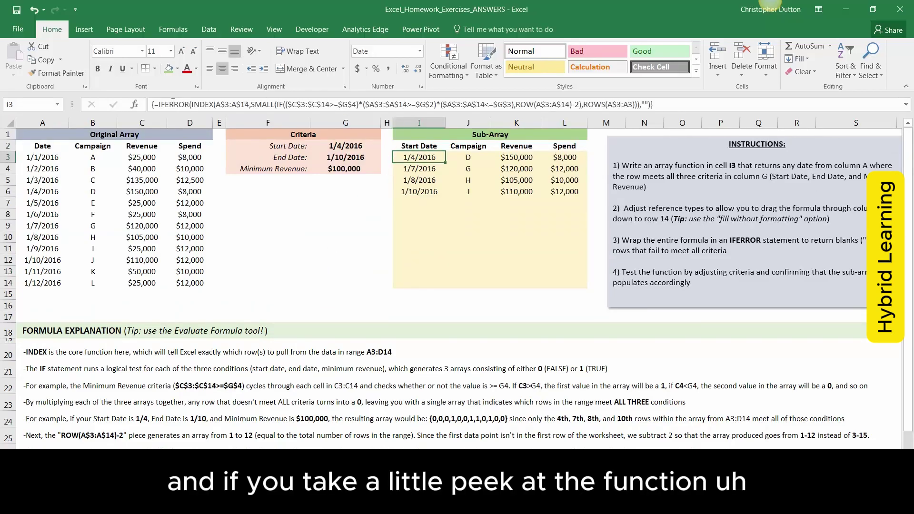
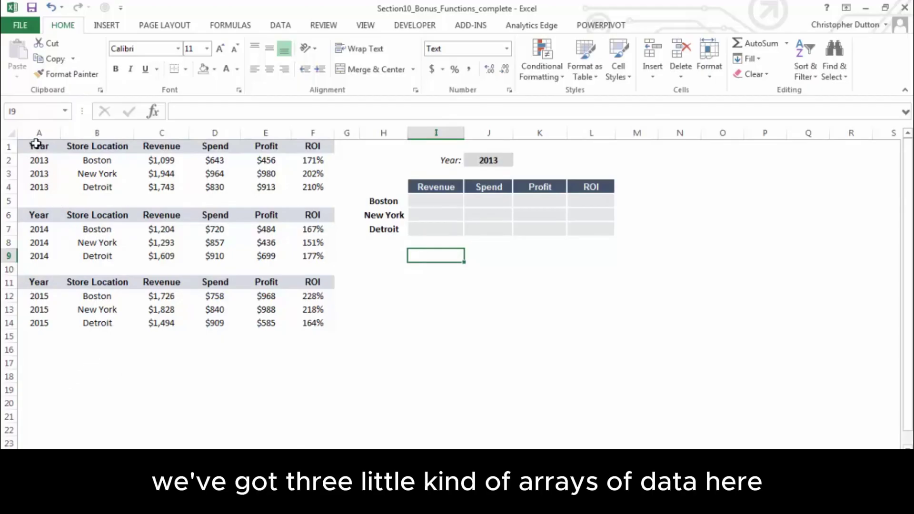
{"action": "left_click_drag", "start_coordinate": [36, 144], "coordinate": [313, 187]}
{"action": "left_click_drag", "start_coordinate": [50, 217], "coordinate": [308, 257]}
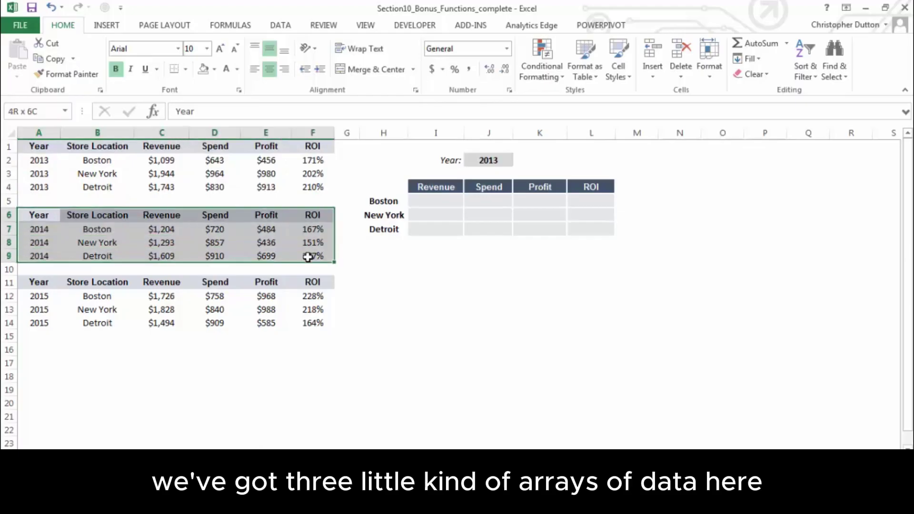
{"action": "left_click_drag", "start_coordinate": [39, 284], "coordinate": [312, 323]}
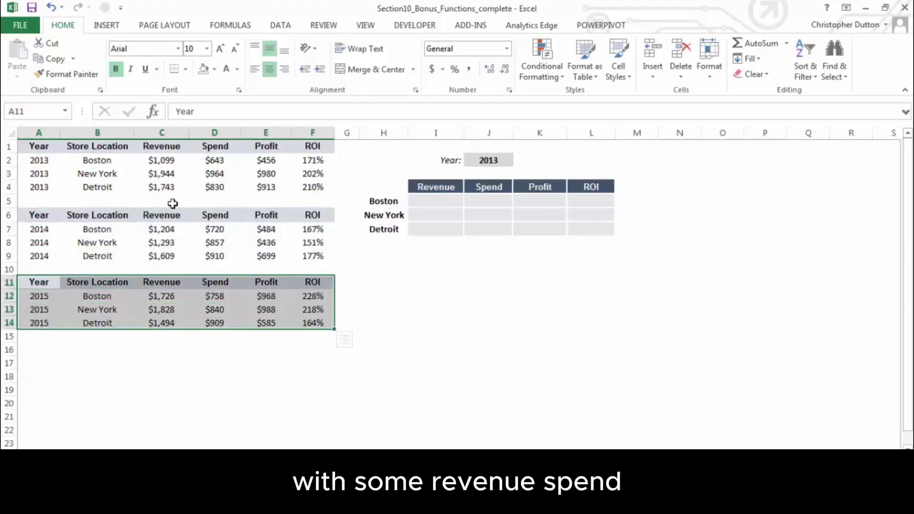
{"action": "left_click", "coordinate": [213, 174]}
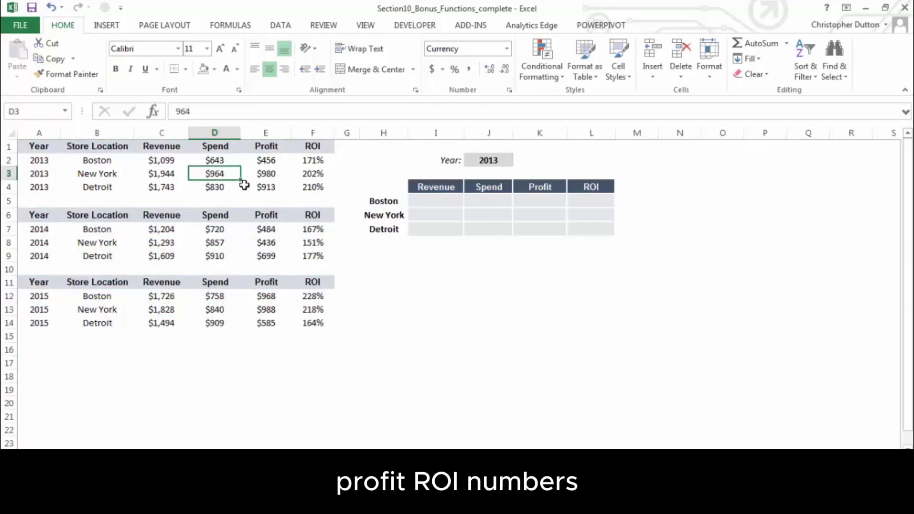
{"action": "left_click_drag", "start_coordinate": [123, 160], "coordinate": [117, 188]}
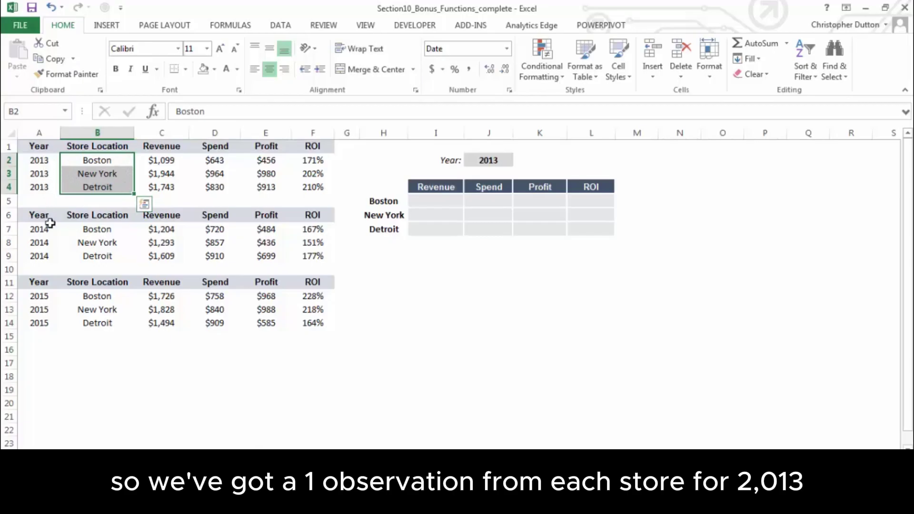
{"action": "left_click", "coordinate": [384, 269]}
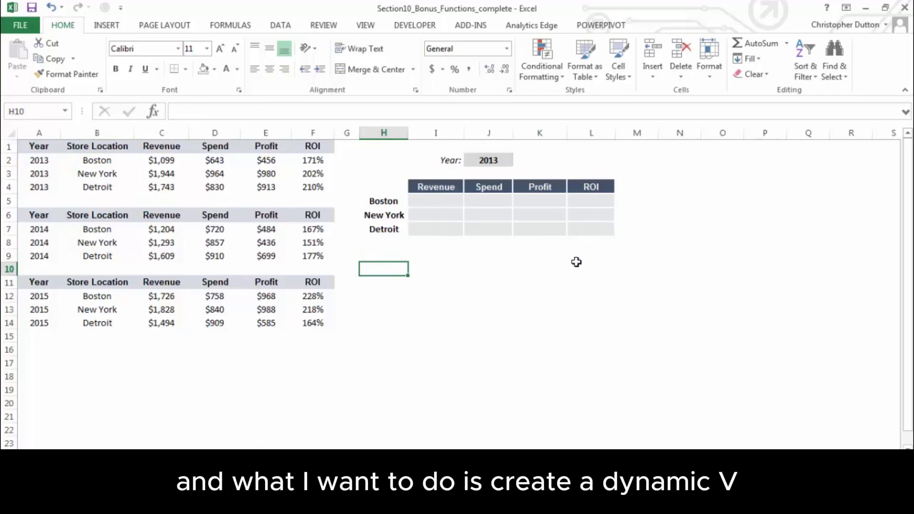
{"action": "left_click", "coordinate": [483, 253]}
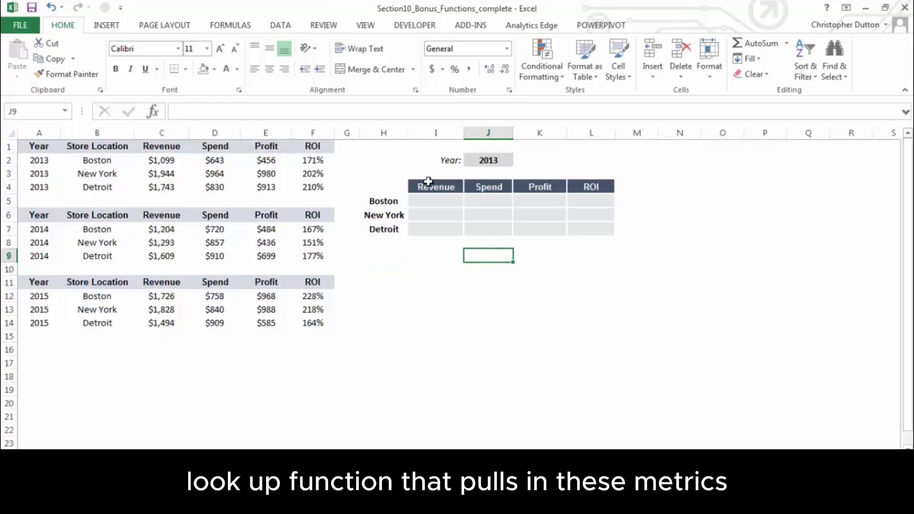
{"action": "left_click_drag", "start_coordinate": [430, 186], "coordinate": [587, 190]}
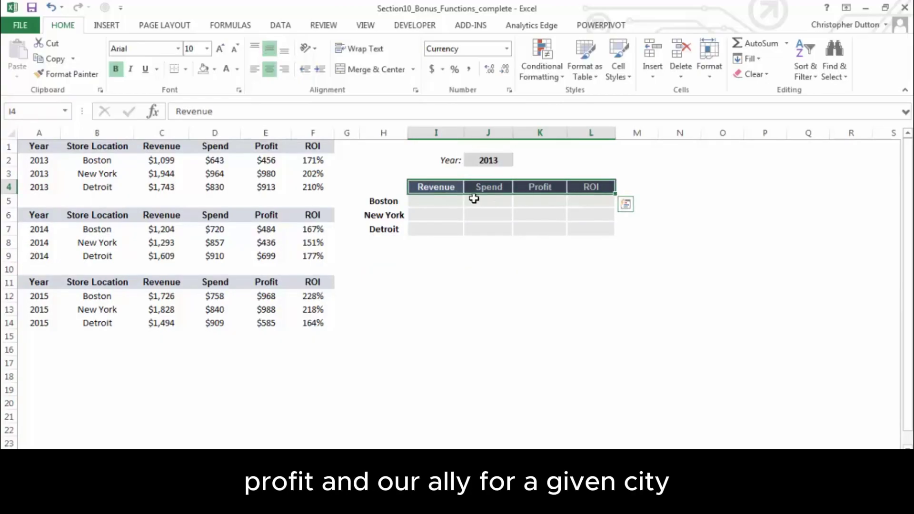
{"action": "left_click", "coordinate": [486, 159]}
{"action": "left_click", "coordinate": [520, 162]}
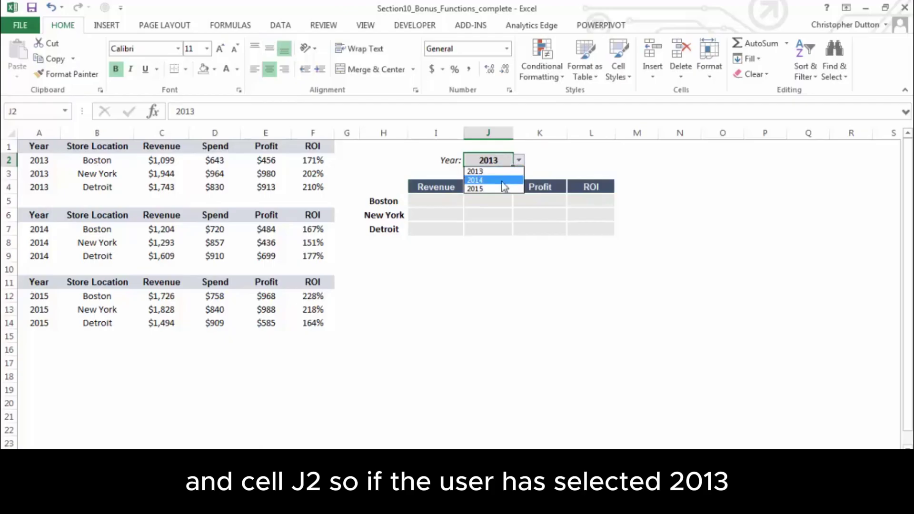
{"action": "left_click", "coordinate": [507, 180]}
{"action": "left_click", "coordinate": [515, 162]}
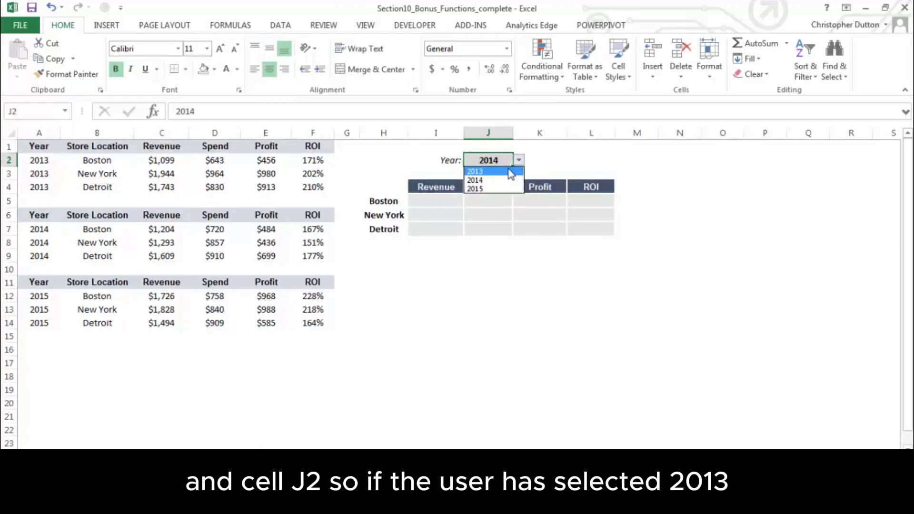
{"action": "left_click", "coordinate": [509, 172]}
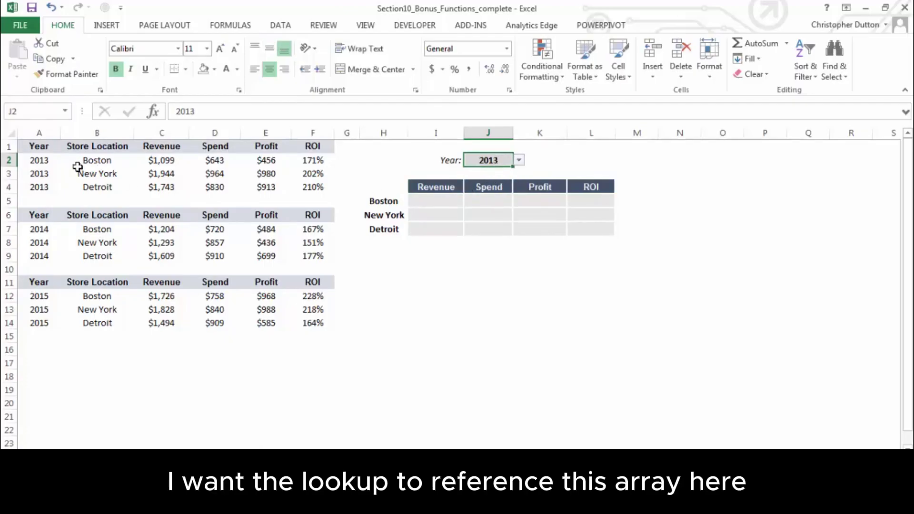
{"action": "left_click", "coordinate": [91, 159]}
{"action": "left_click_drag", "start_coordinate": [25, 149], "coordinate": [311, 188]}
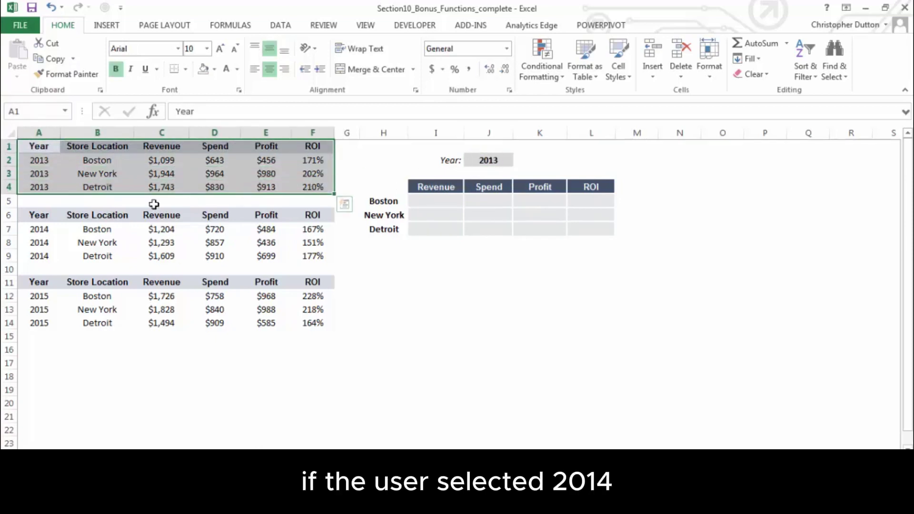
{"action": "left_click_drag", "start_coordinate": [36, 215], "coordinate": [322, 256]}
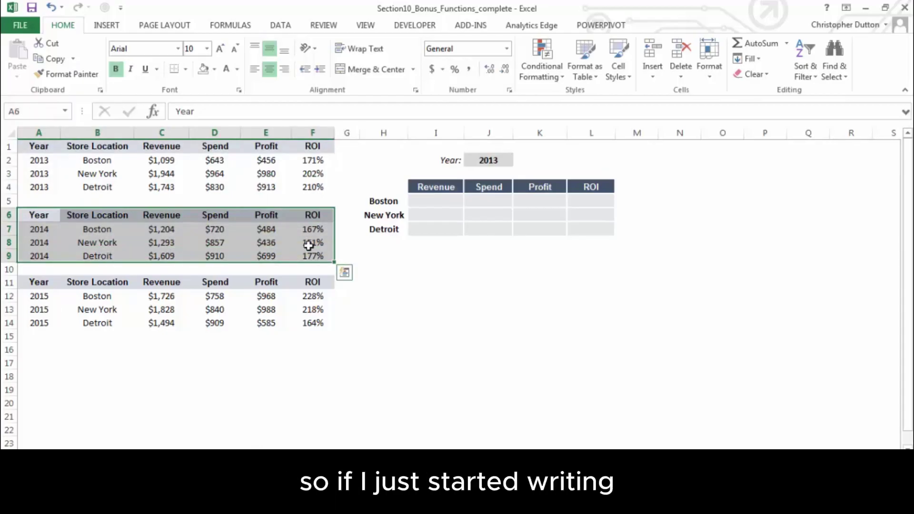
{"action": "left_click", "coordinate": [429, 201]}
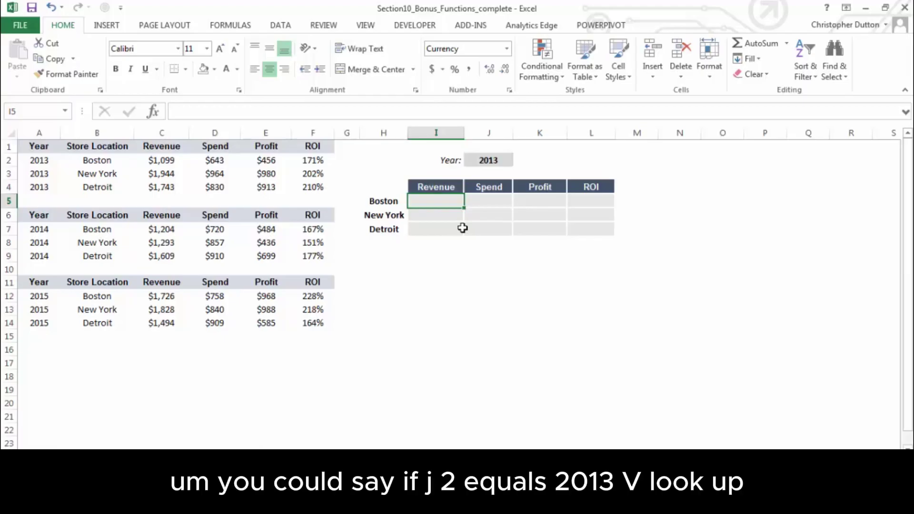
{"action": "left_click", "coordinate": [493, 160]}
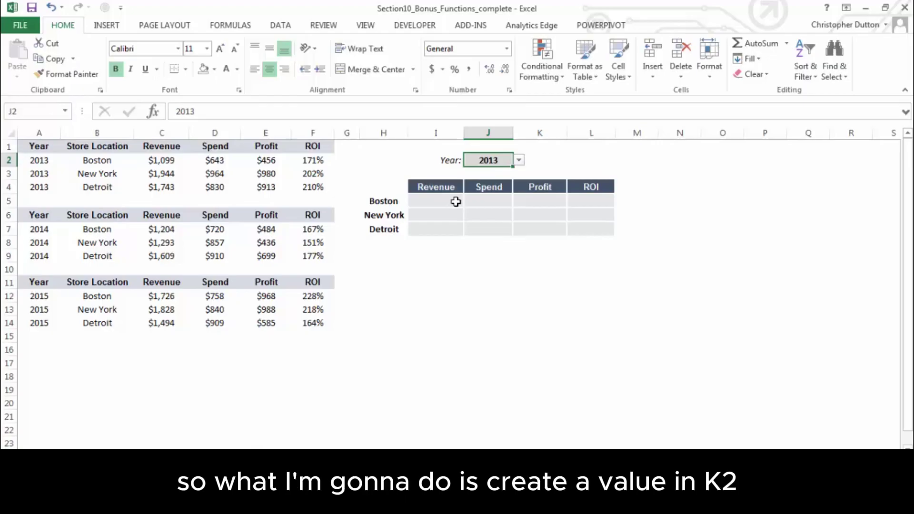
{"action": "left_click", "coordinate": [551, 160]}
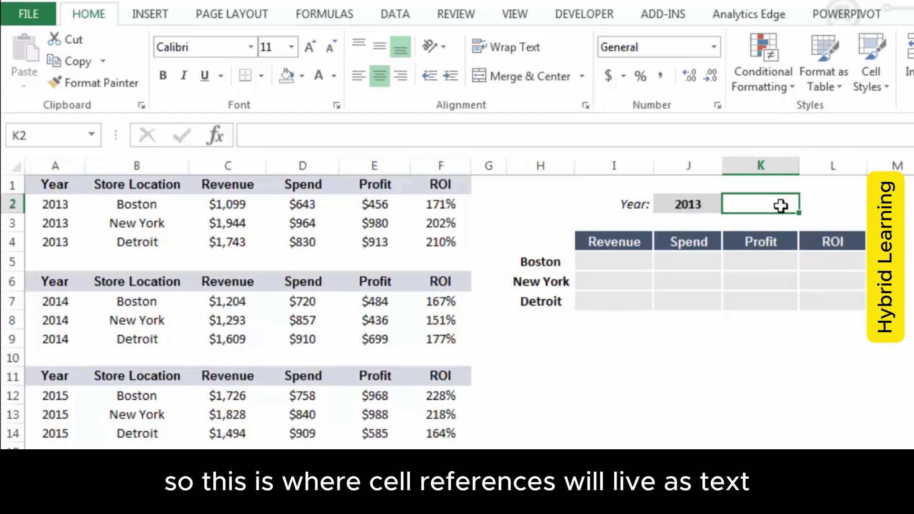
Start K2's formula as =IF(J2=2013,"B2:F4", for the 2013 case
{"action": "type", "text": "=IF("}
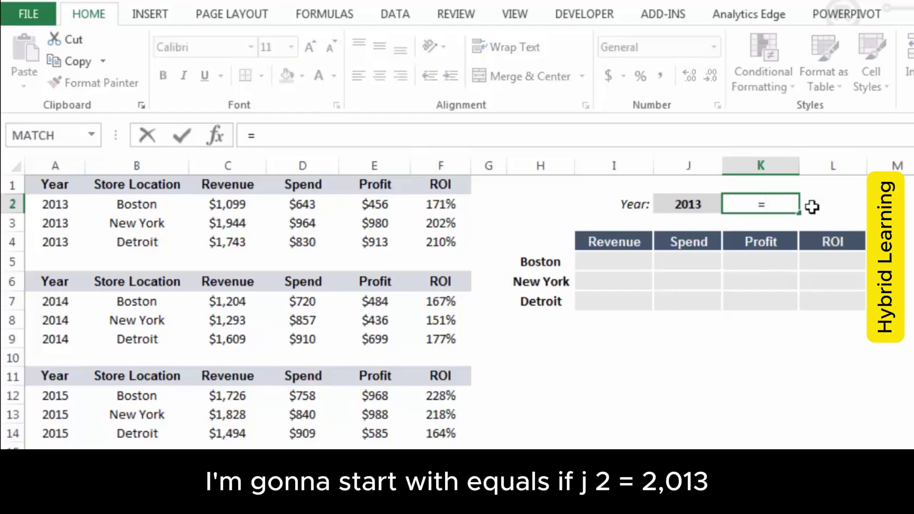
{"action": "left_click", "coordinate": [689, 203]}
{"action": "type", "text": "=2013"}
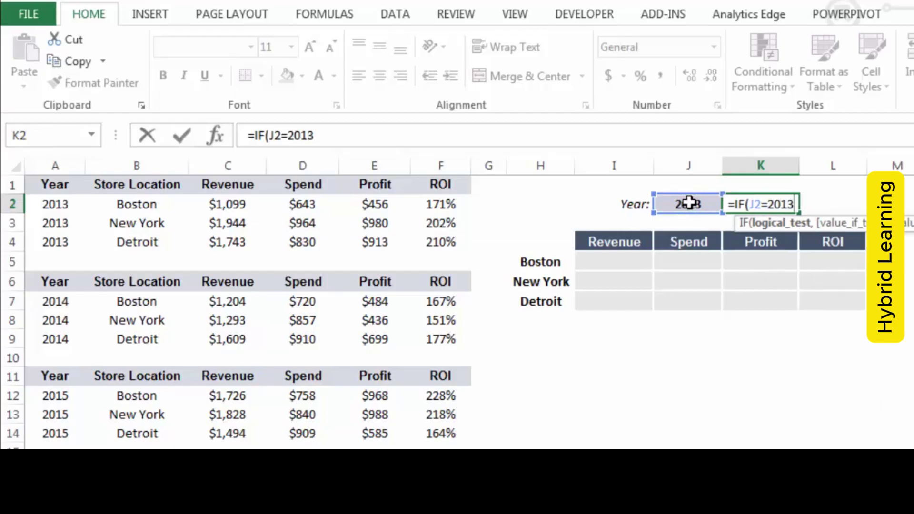
{"action": "type", "text": ","}
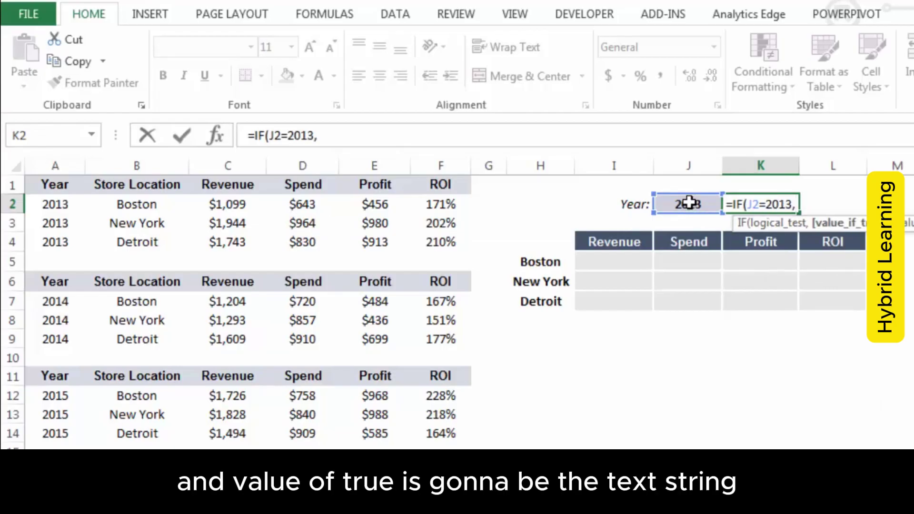
{"action": "type", "text": "\""}
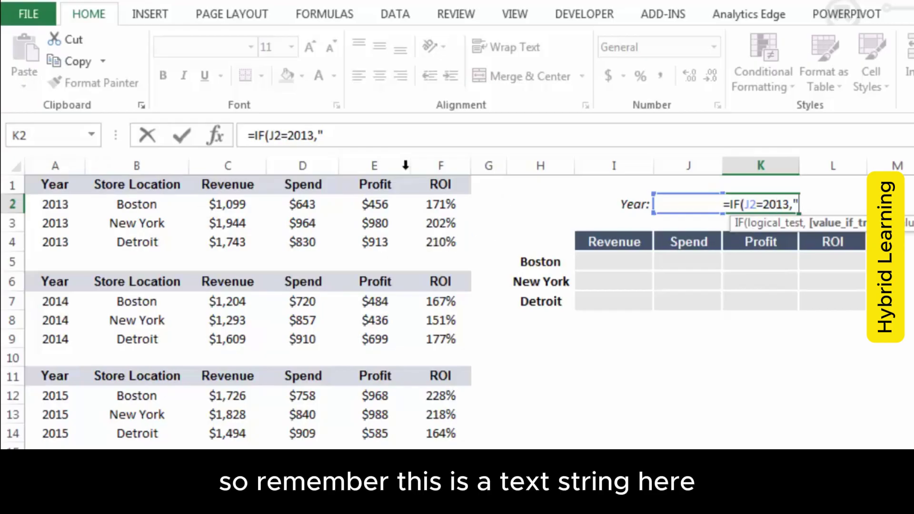
{"action": "left_click", "coordinate": [344, 135]}
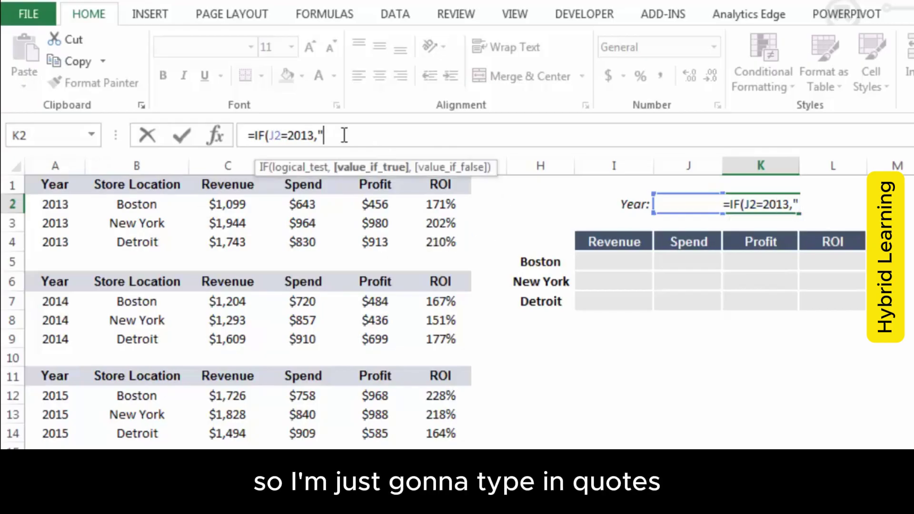
{"action": "type", "text": "B2"}
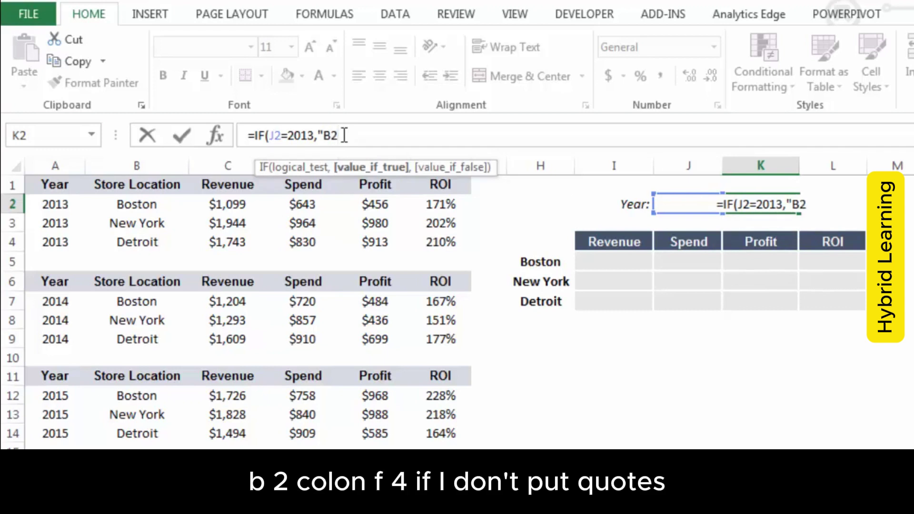
{"action": "type", "text": ":F4\""}
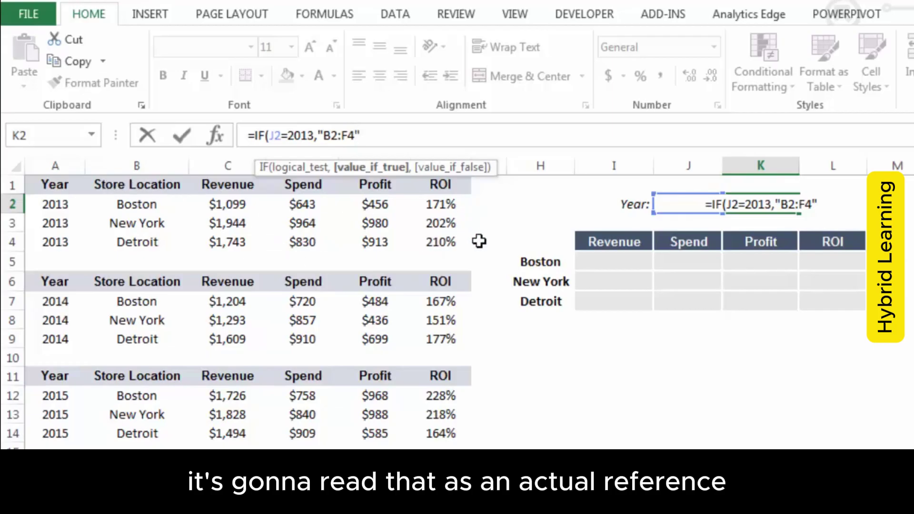
{"action": "type", "text": ","}
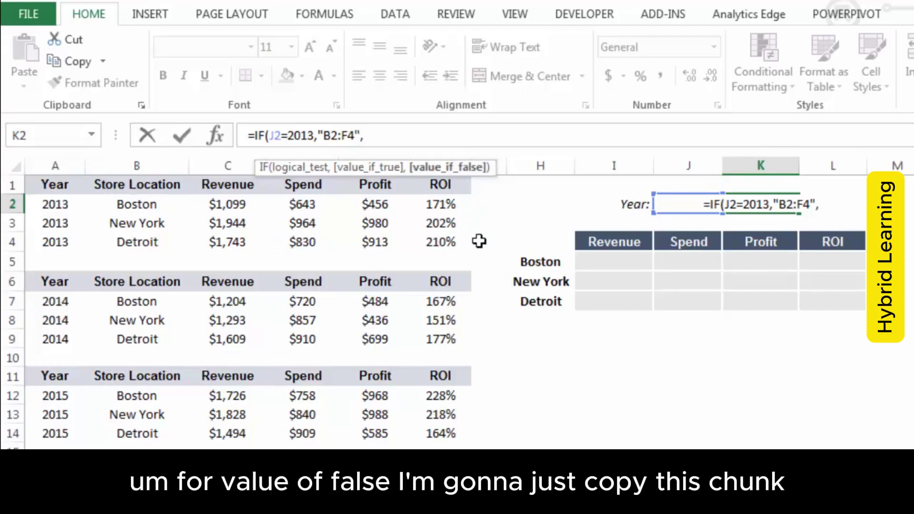
Duplicate the IF chunk as the false value and change it to J2=2014 returning "B7:F9"
{"action": "left_click_drag", "start_coordinate": [254, 135], "coordinate": [359, 133]}
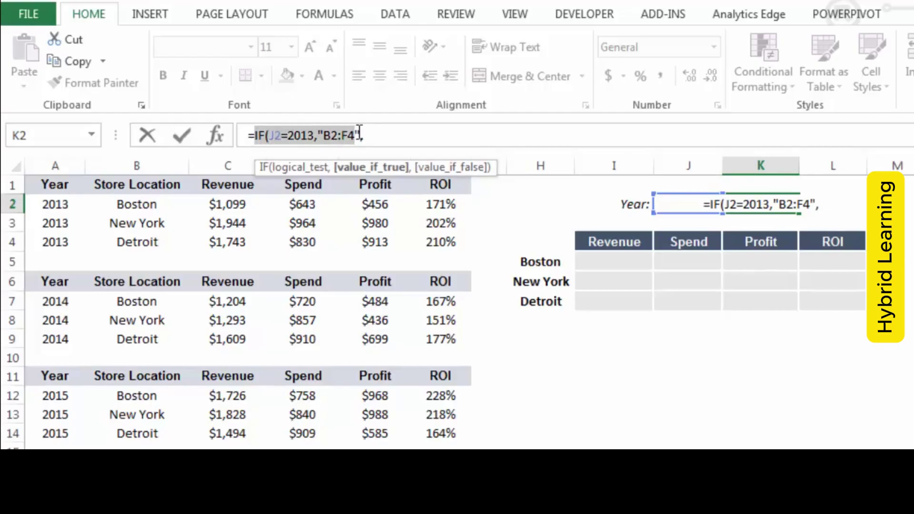
{"action": "key", "text": "ctrl+c"}
{"action": "left_click", "coordinate": [404, 131]}
{"action": "key", "text": "ctrl+v"}
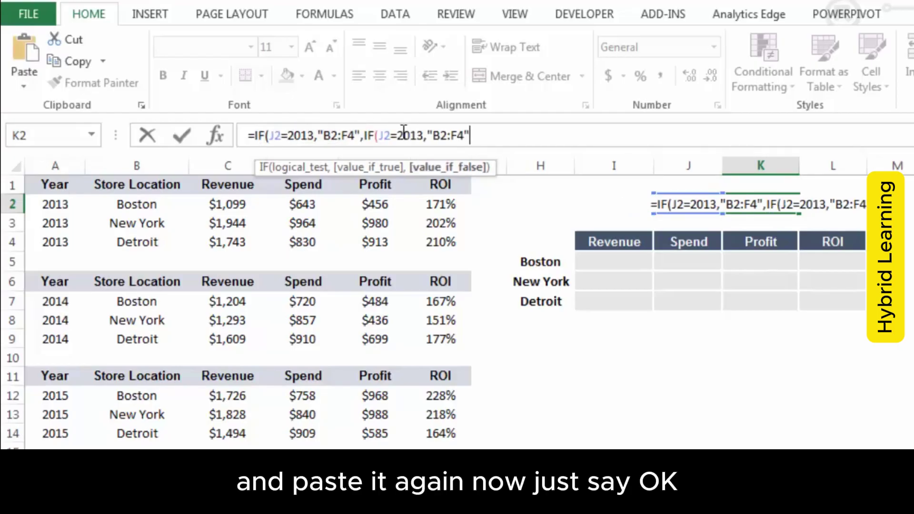
{"action": "left_click", "coordinate": [423, 136]}
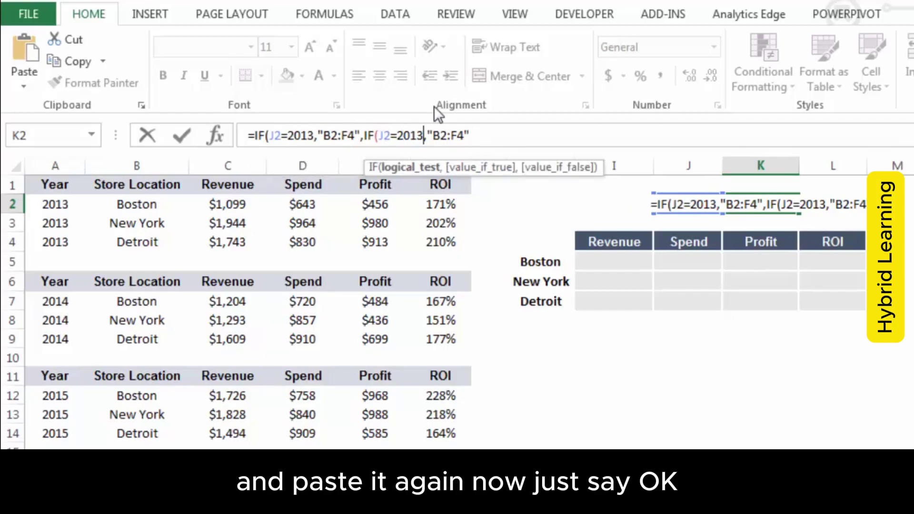
{"action": "key", "text": "BackSpace"}
{"action": "type", "text": "4"}
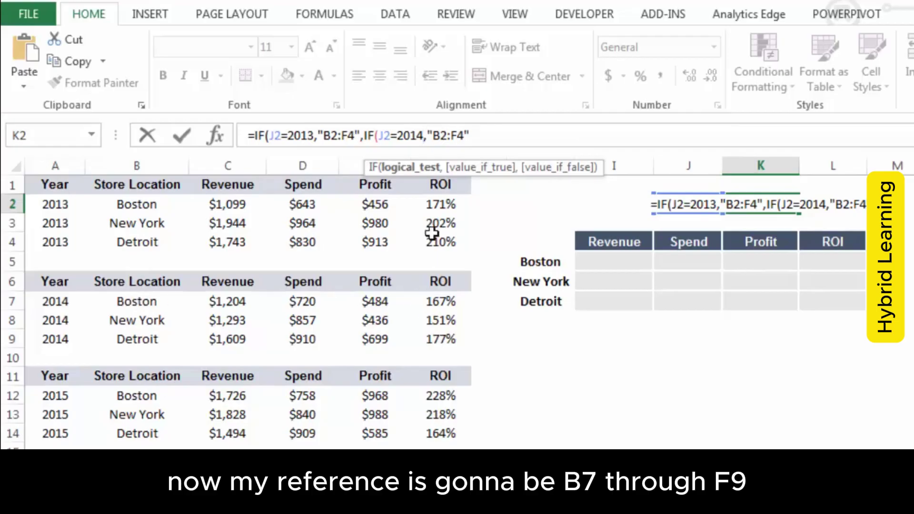
{"action": "left_click", "coordinate": [448, 135]}
{"action": "key", "text": "BackSpace"}
{"action": "type", "text": "7"}
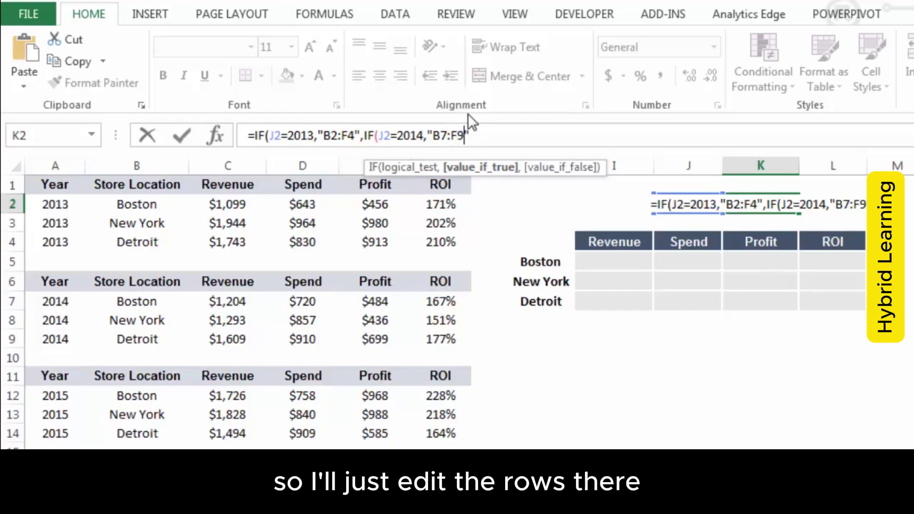
{"action": "key", "text": "BackSpace"}
{"action": "type", "text": "9\","}
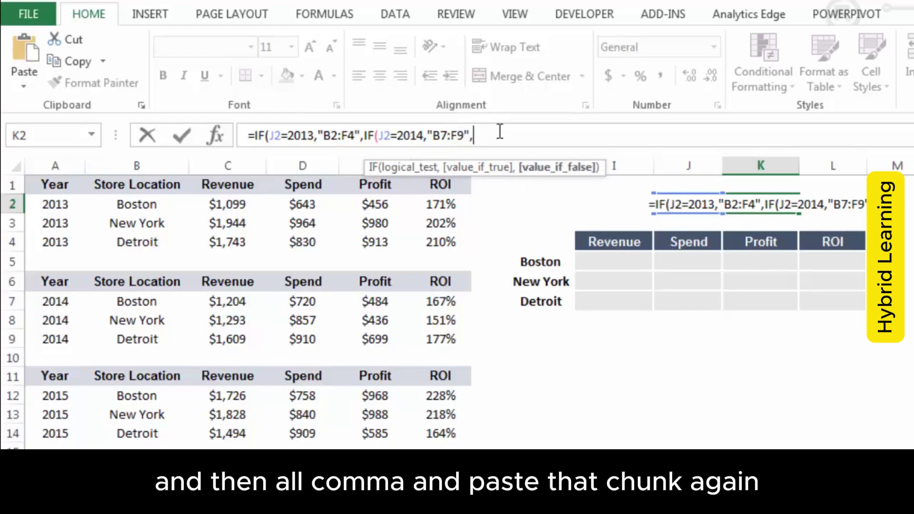
Add a third IF for J2=2015 returning "B12:F14", close three parentheses and commit
{"action": "key", "text": "ctrl+v"}
{"action": "left_click", "coordinate": [532, 135]}
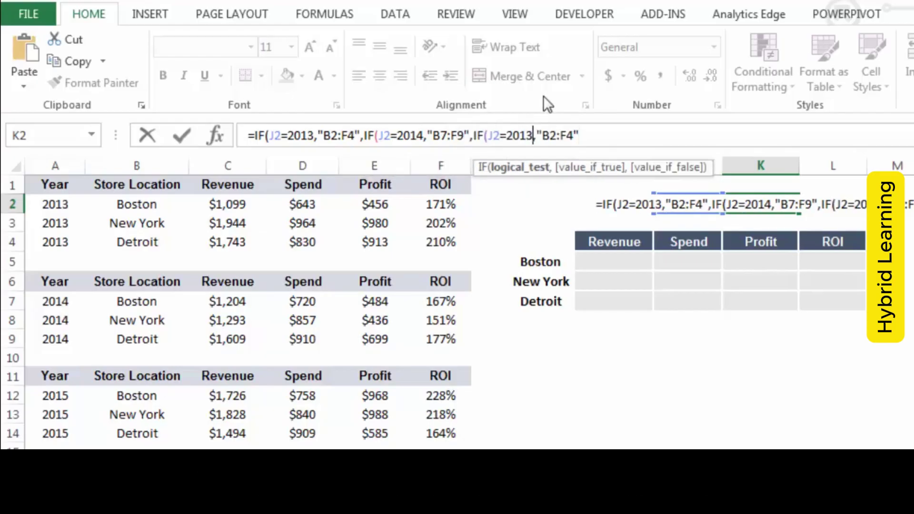
{"action": "key", "text": "BackSpace"}
{"action": "type", "text": "5"}
{"action": "key", "text": "Right"}
{"action": "key", "text": "Right"}
{"action": "key", "text": "Right"}
{"action": "key", "text": "Right"}
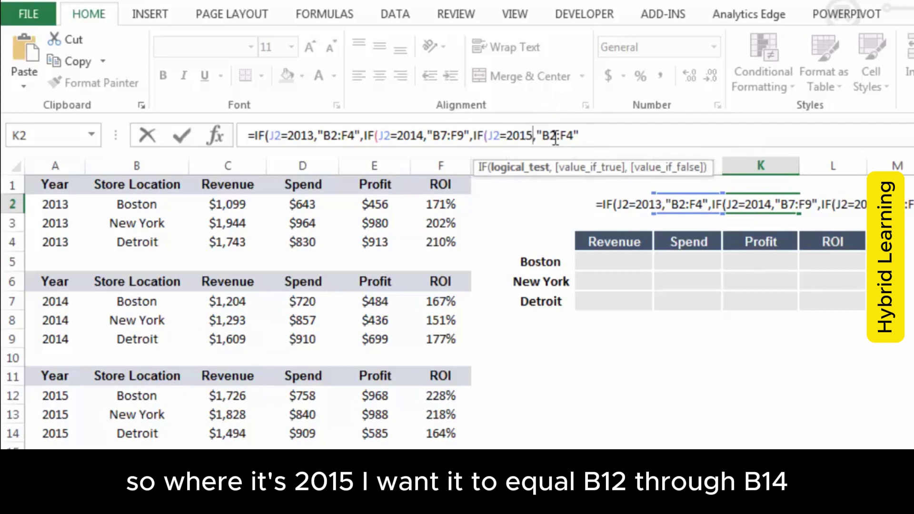
{"action": "key", "text": "BackSpace"}
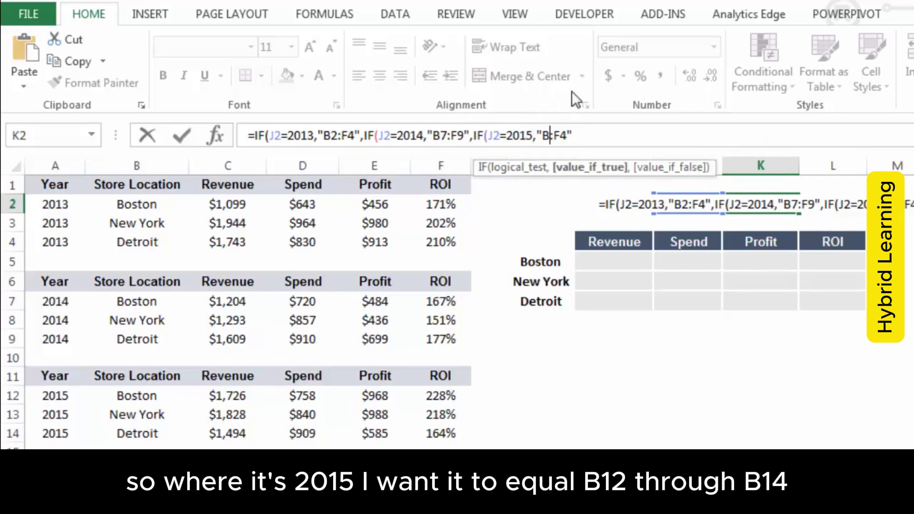
{"action": "type", "text": "12"}
{"action": "key", "text": "Right"}
{"action": "key", "text": "Right"}
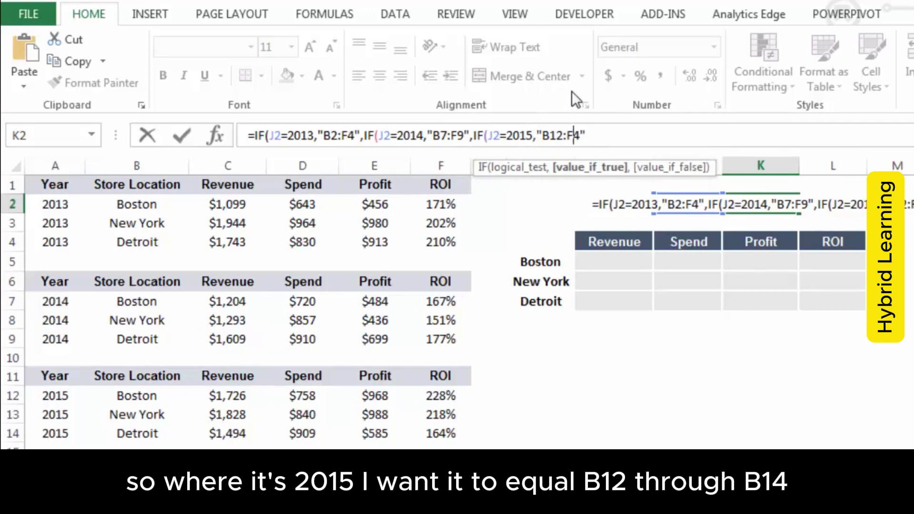
{"action": "type", "text": "1"}
{"action": "key", "text": "Right"}
{"action": "type", "text": ")"}
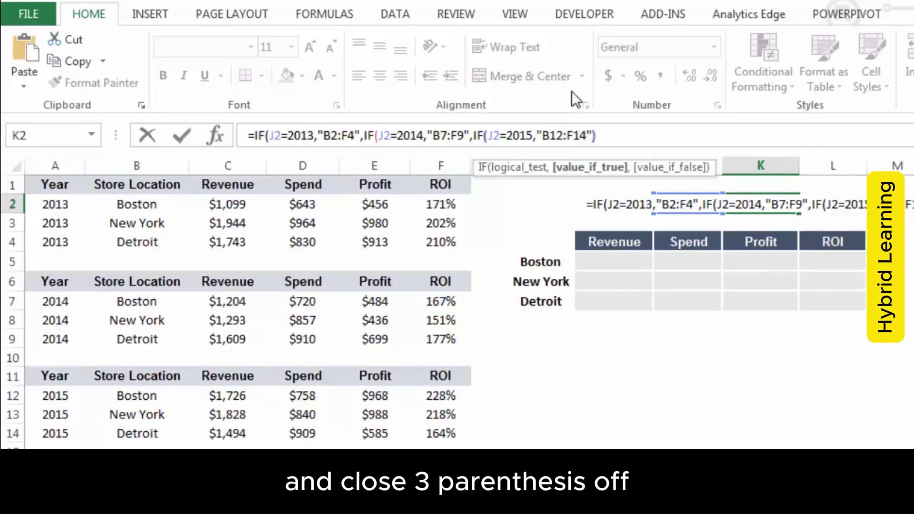
{"action": "type", "text": "))"}
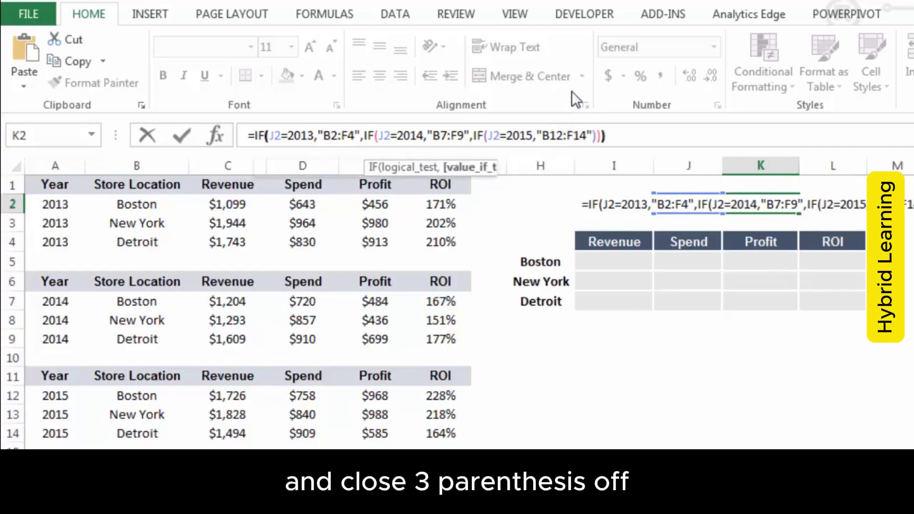
{"action": "key", "text": "Return"}
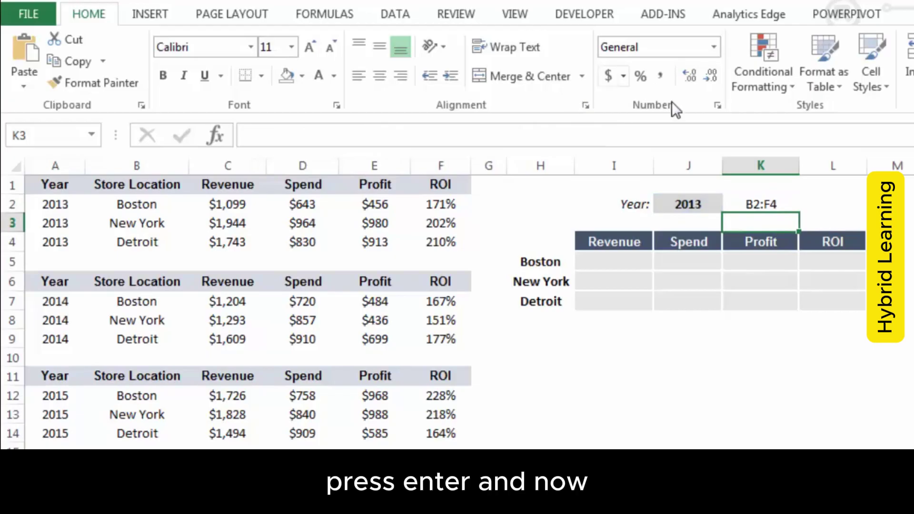
{"action": "left_click", "coordinate": [688, 203]}
{"action": "left_click", "coordinate": [731, 204]}
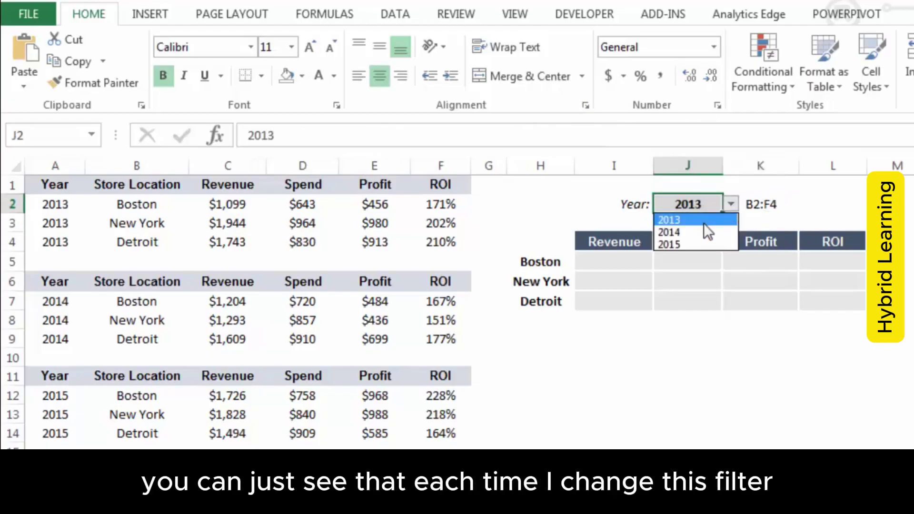
{"action": "left_click", "coordinate": [703, 228]}
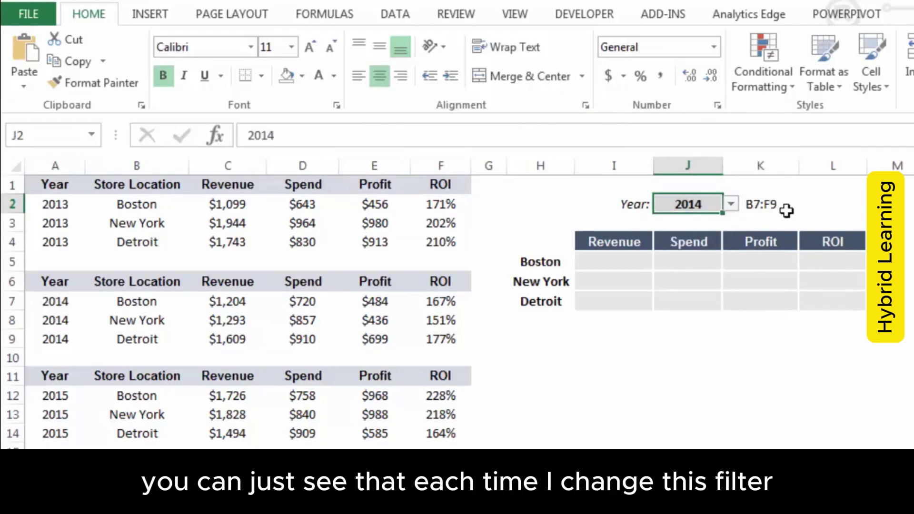
{"action": "left_click", "coordinate": [731, 205]}
{"action": "left_click", "coordinate": [693, 244]}
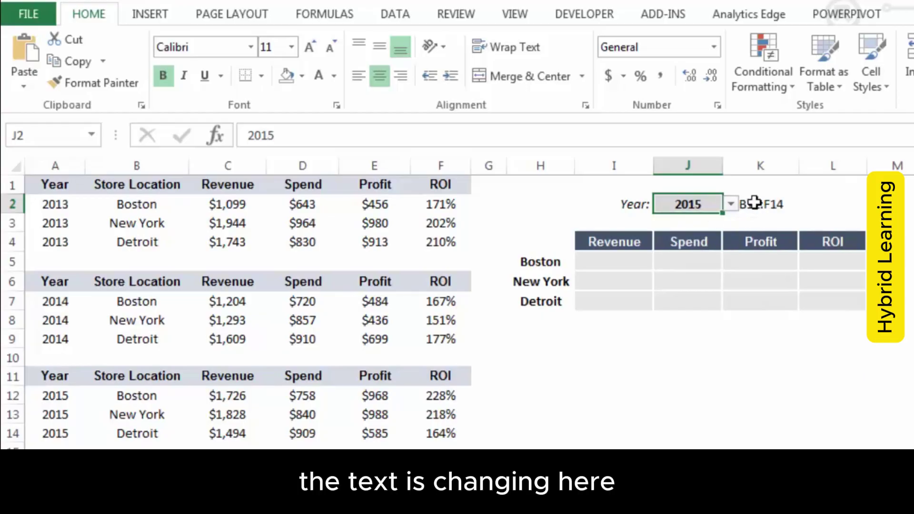
{"action": "left_click", "coordinate": [731, 204]}
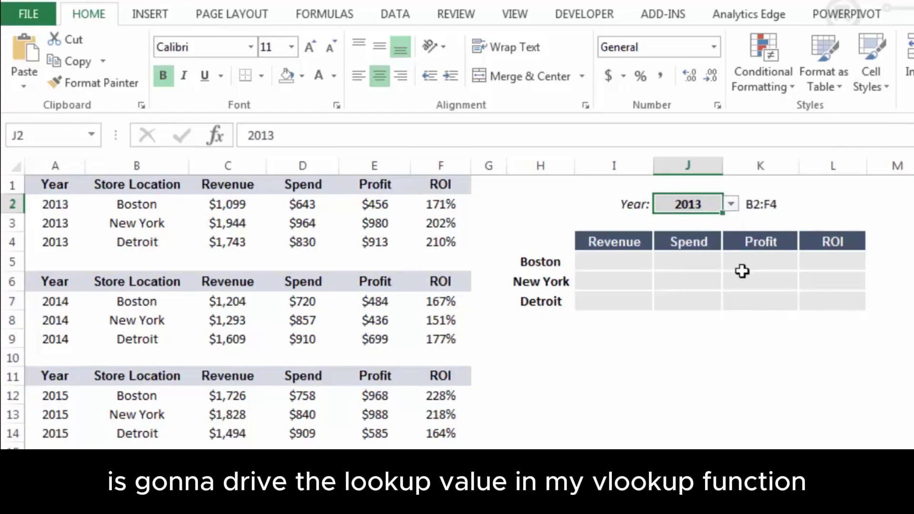
{"action": "left_click", "coordinate": [675, 330]}
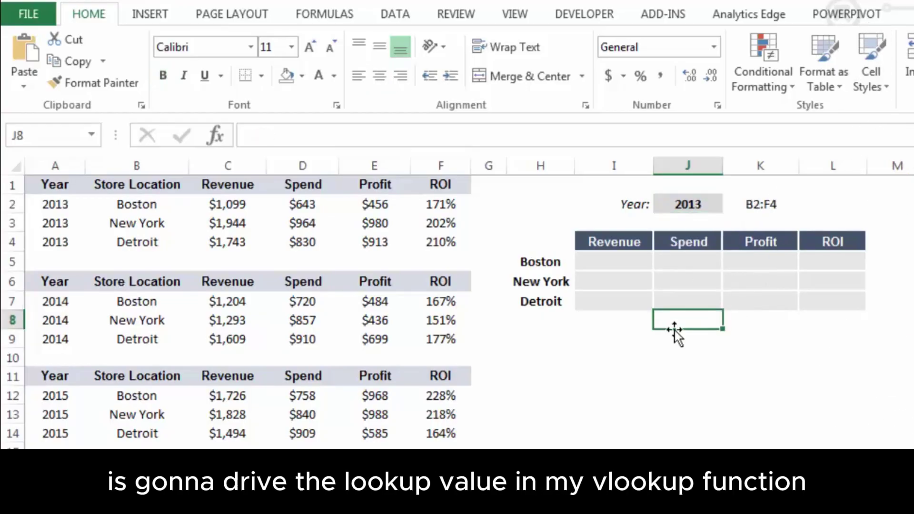
{"action": "left_click", "coordinate": [619, 263]}
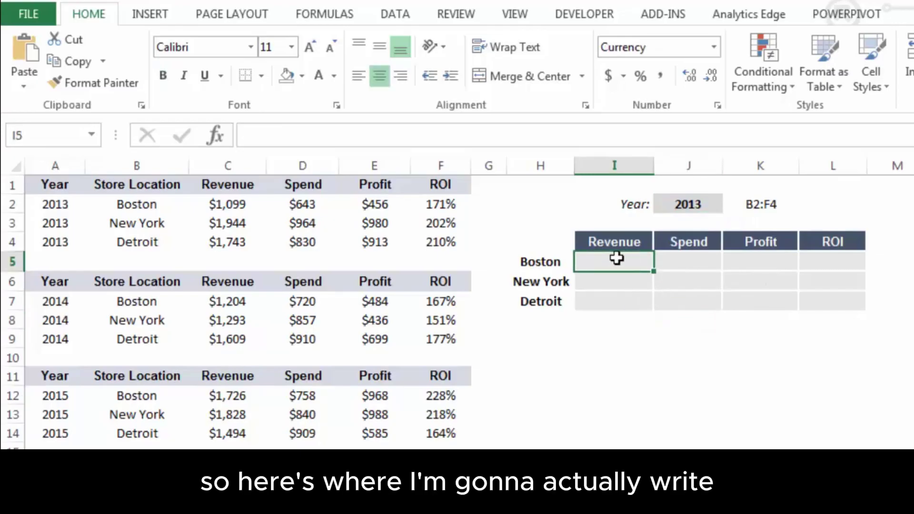
Enter =VLOOKUP(H5,INDIRECT($K$2),2,0) in I5 to return Boston's 2013 revenue of $1,099
{"action": "left_click_drag", "start_coordinate": [616, 259], "coordinate": [832, 296]}
{"action": "left_click", "coordinate": [635, 267]}
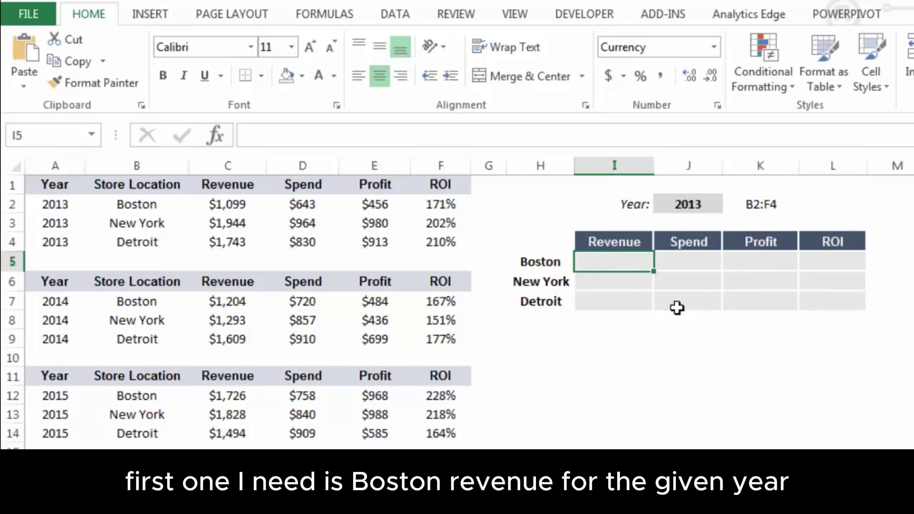
{"action": "type", "text": "="}
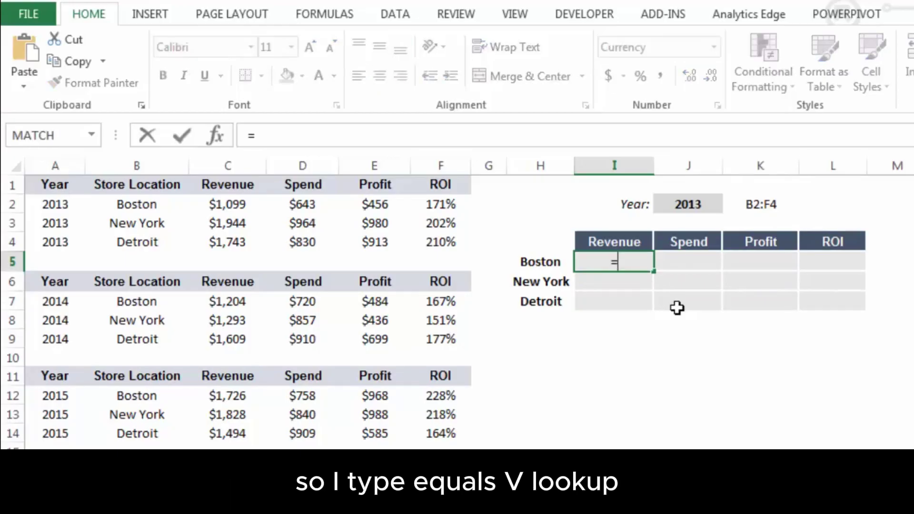
{"action": "type", "text": "VLOOKUP("}
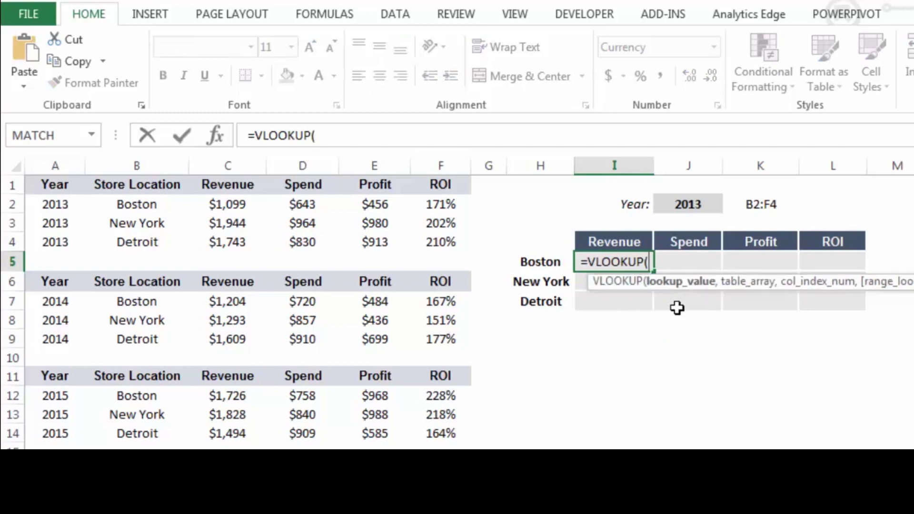
{"action": "key", "text": "Left"}
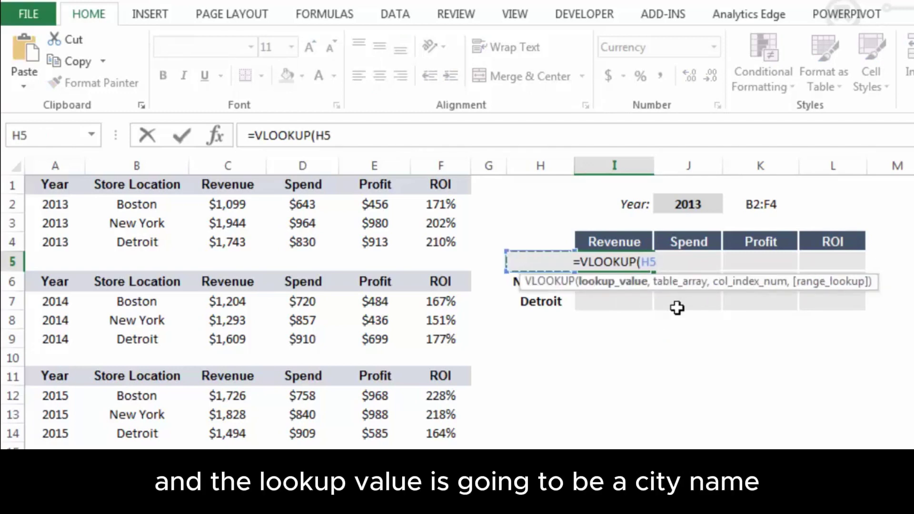
{"action": "type", "text": ","}
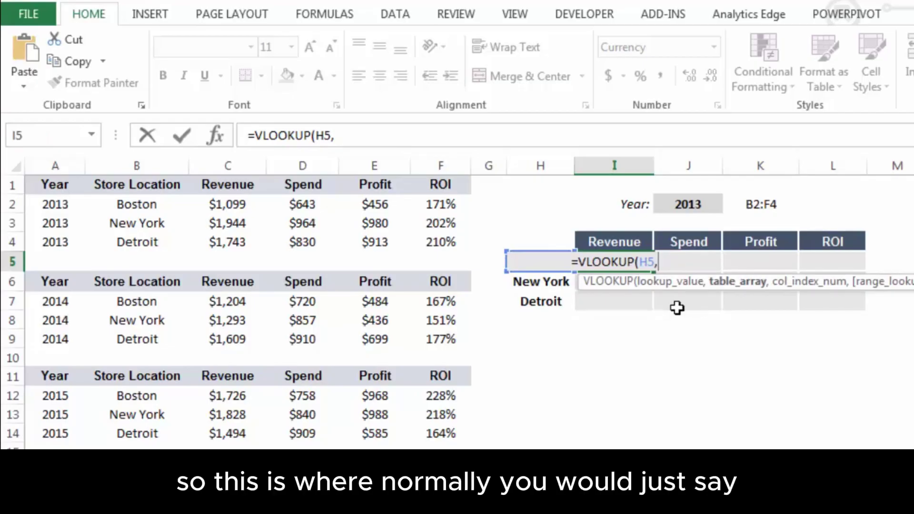
{"action": "left_click_drag", "start_coordinate": [127, 204], "coordinate": [421, 245]}
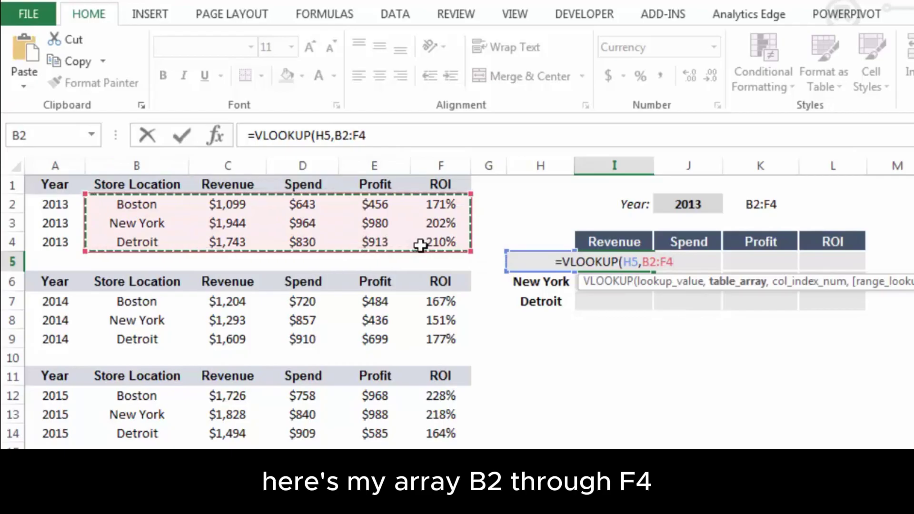
{"action": "key", "text": "BackSpace"}
{"action": "key", "text": "BackSpace"}
{"action": "key", "text": "BackSpace"}
{"action": "key", "text": "BackSpace"}
{"action": "key", "text": "BackSpace"}
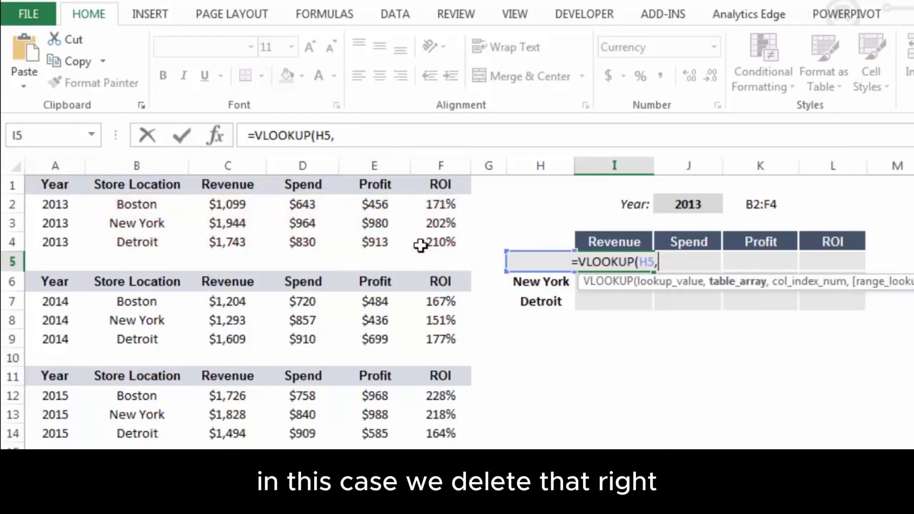
{"action": "type", "text": "IND"}
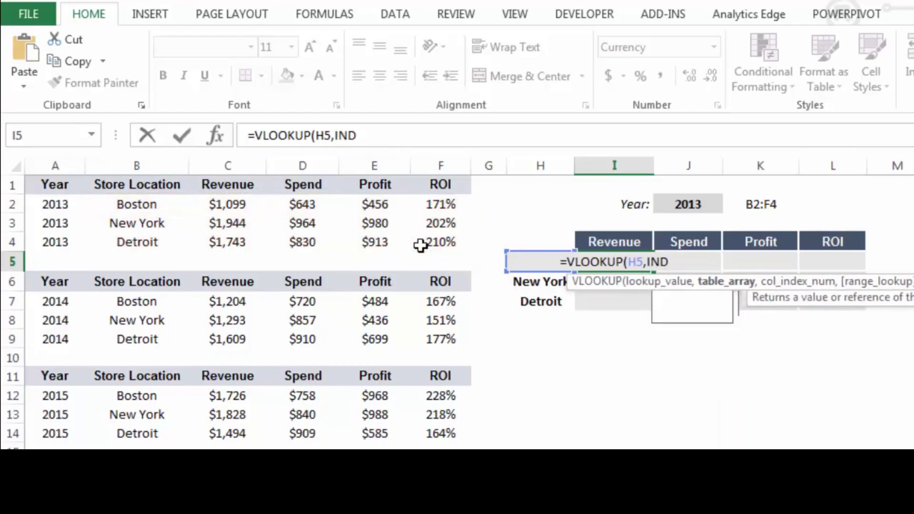
{"action": "type", "text": "IRECT("}
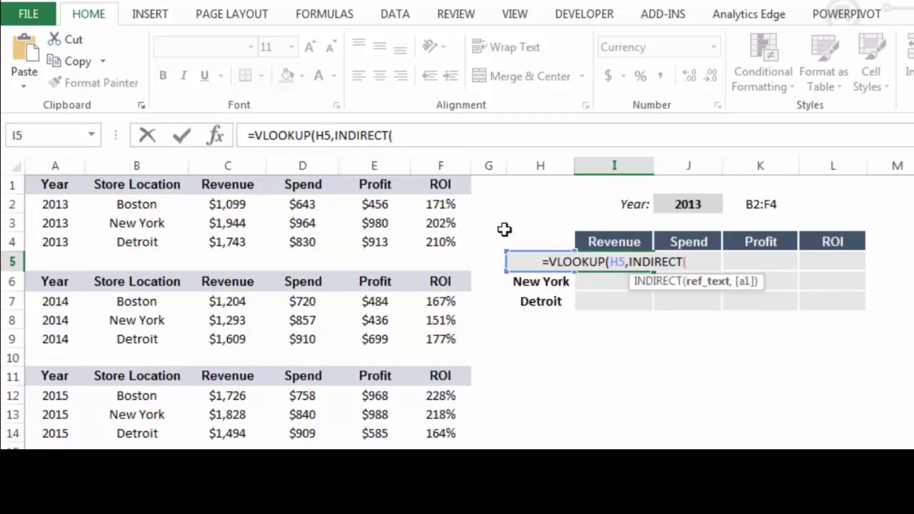
{"action": "left_click", "coordinate": [754, 204]}
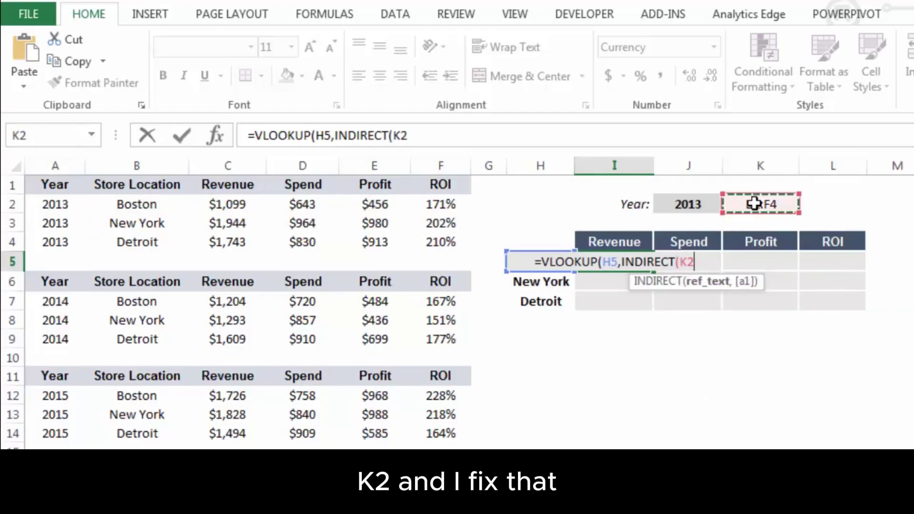
{"action": "key", "text": "F4"}
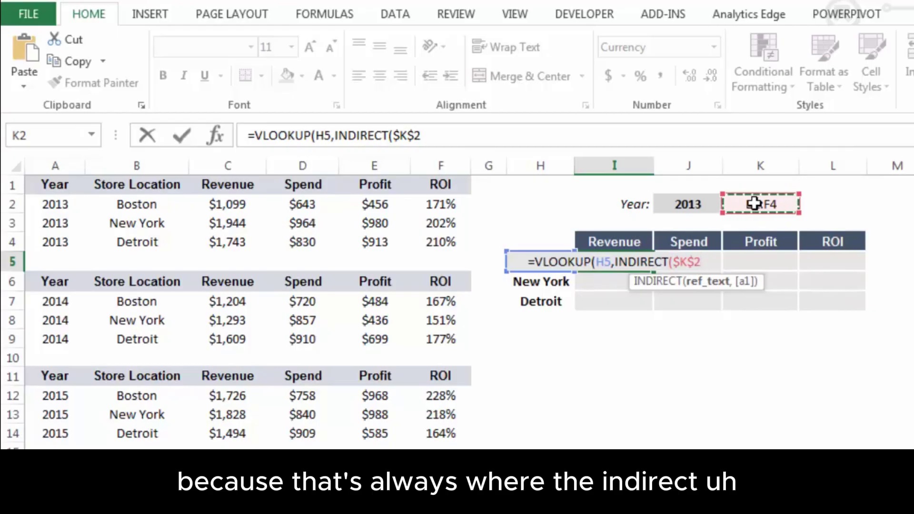
{"action": "type", "text": ")"}
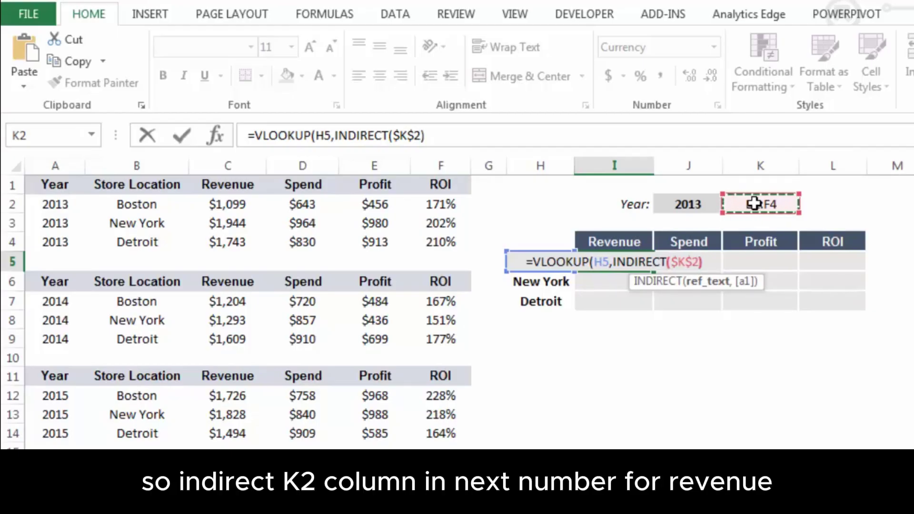
{"action": "type", "text": ","}
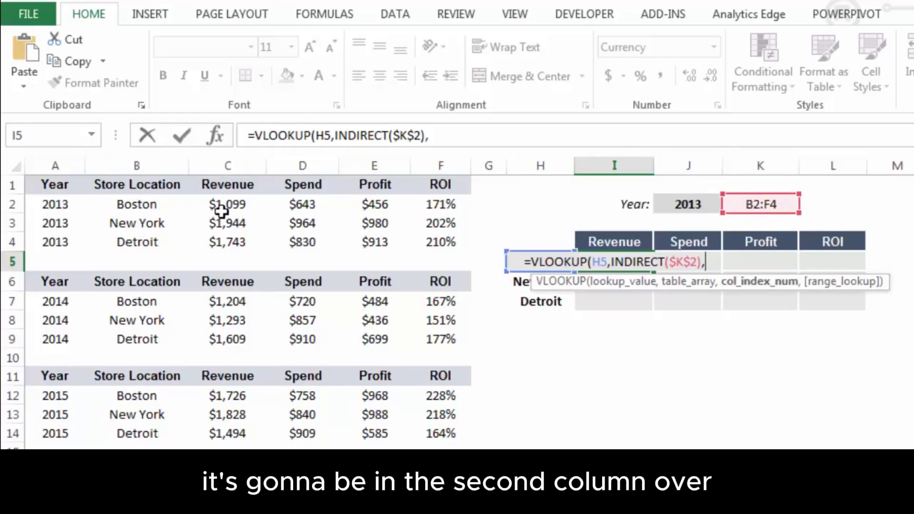
{"action": "type", "text": "2,"}
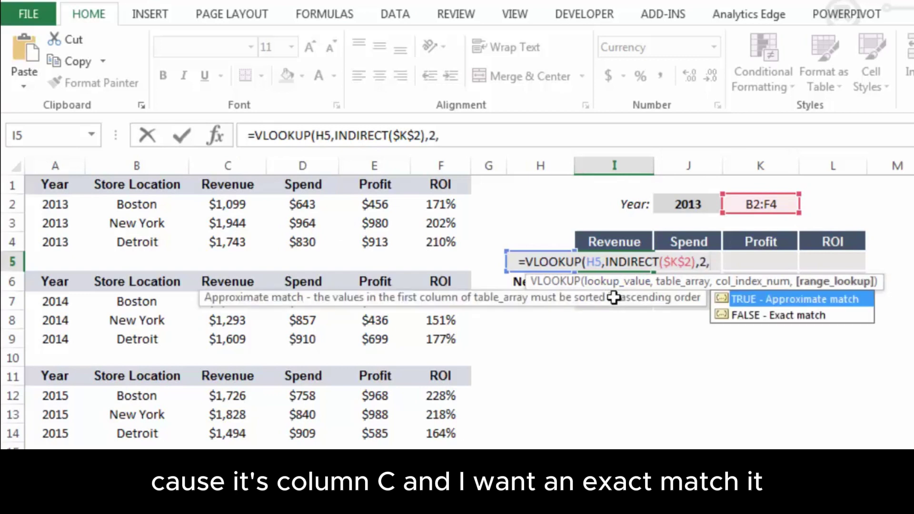
{"action": "type", "text": "0"}
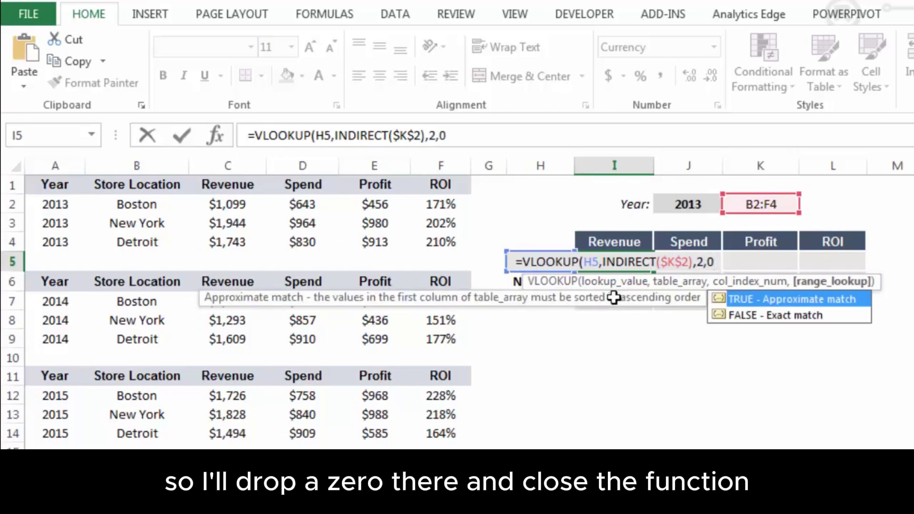
{"action": "type", "text": ")"}
{"action": "key", "text": "Return"}
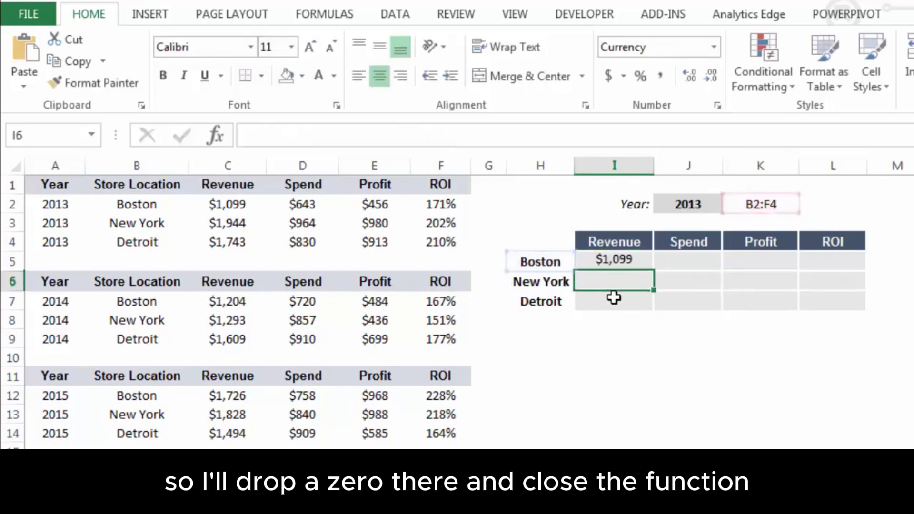
Lock I5's lookup value to $H5 and fill the formula across to L5
{"action": "key", "text": "Up"}
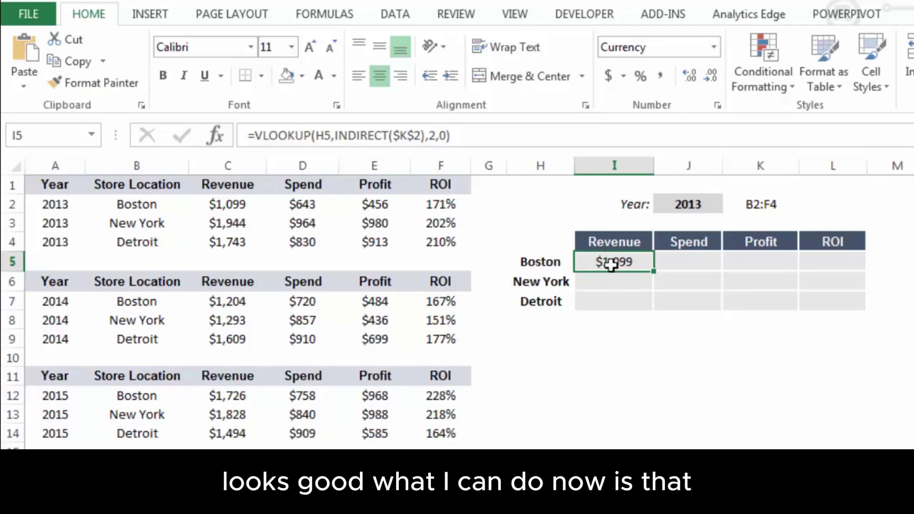
{"action": "left_click", "coordinate": [324, 136]}
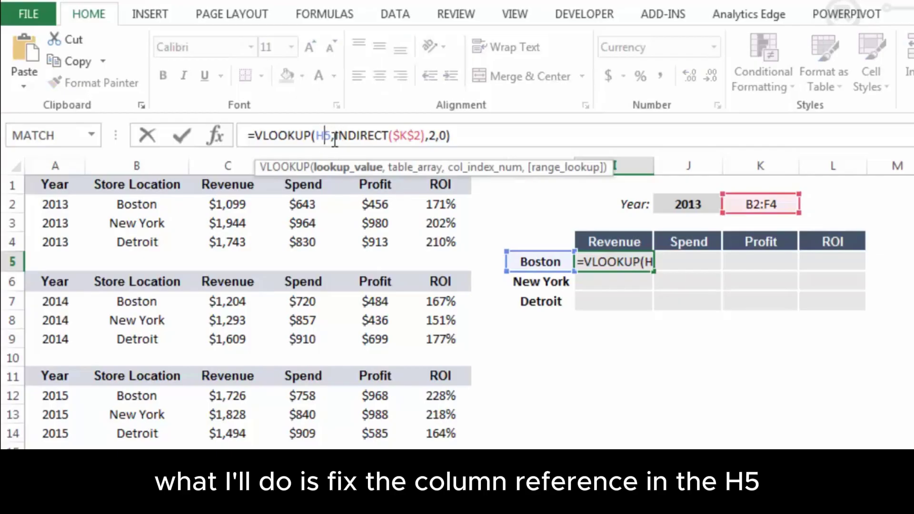
{"action": "key", "text": "F4"}
{"action": "key", "text": "F4"}
{"action": "key", "text": "F4"}
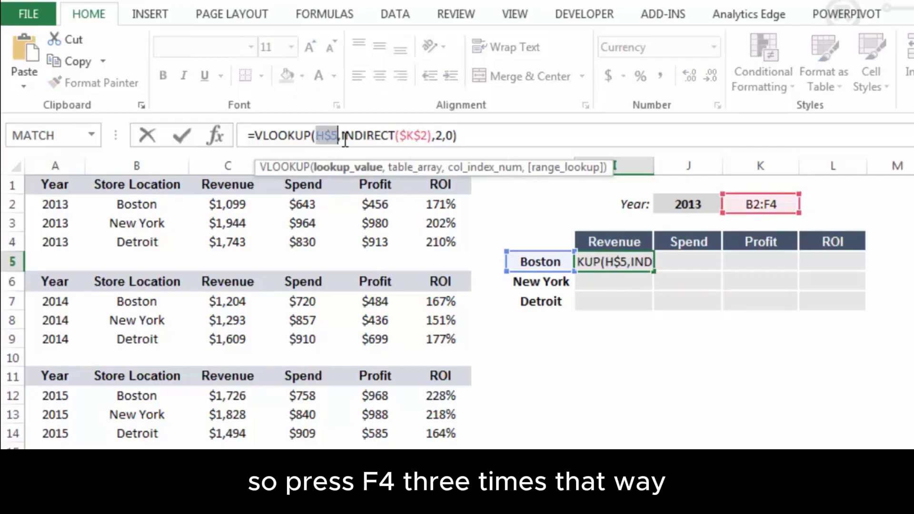
{"action": "key", "text": "Return"}
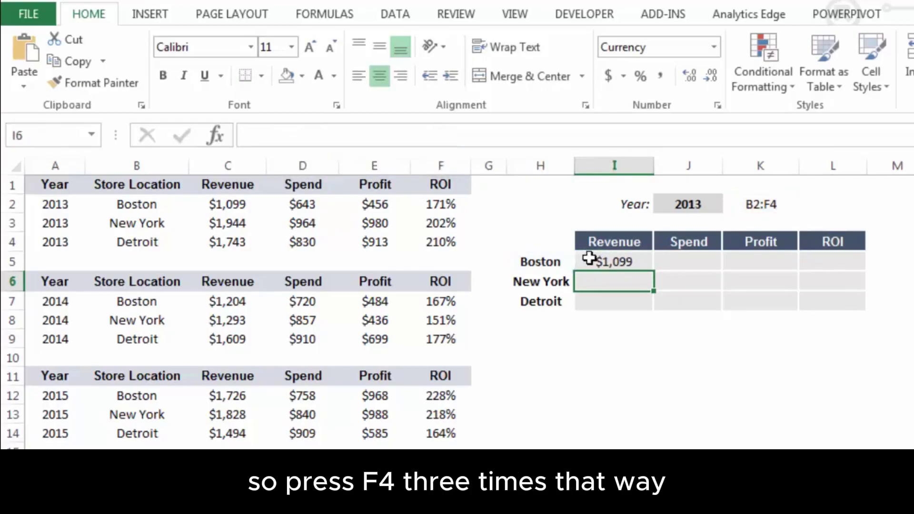
{"action": "left_click", "coordinate": [590, 261]}
{"action": "left_click_drag", "start_coordinate": [653, 270], "coordinate": [826, 276]}
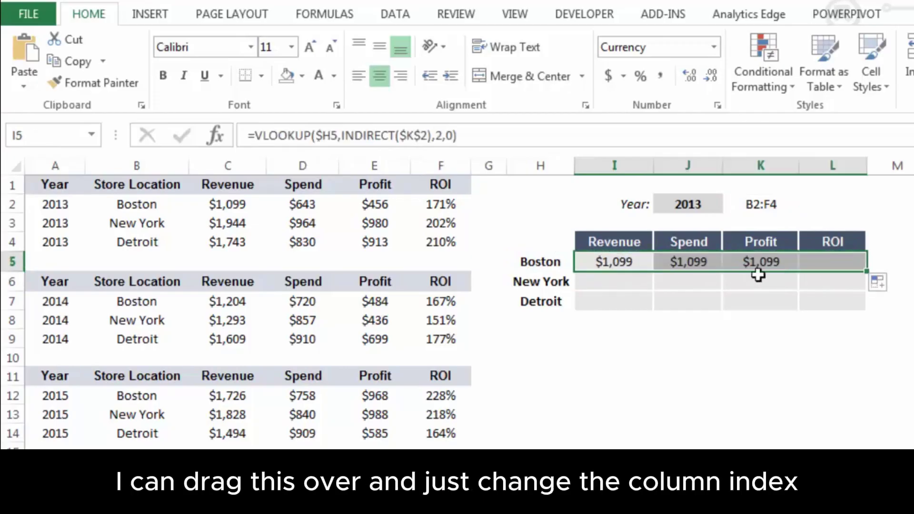
Change the column index to 3, 4 and 5 in J5, K5 and L5 for Spend, Profit and ROI
{"action": "left_click", "coordinate": [693, 260]}
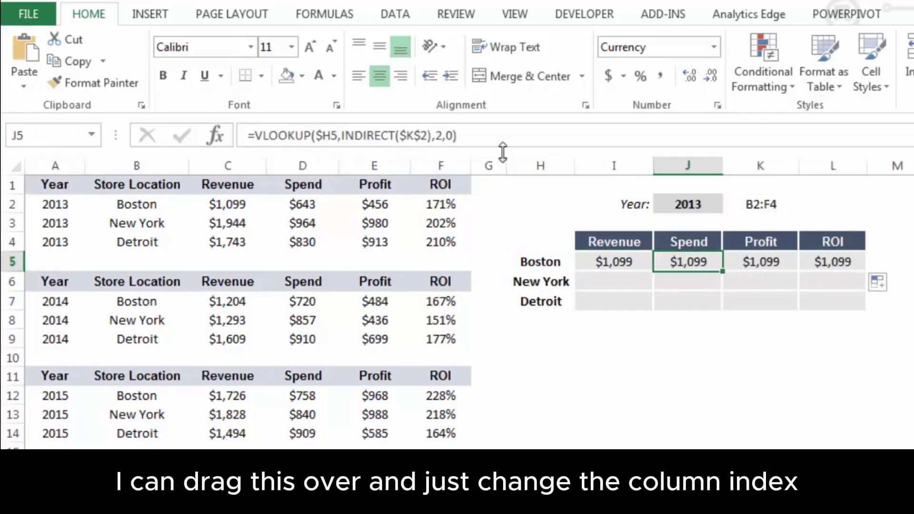
{"action": "left_click", "coordinate": [441, 135]}
{"action": "key", "text": "BackSpace"}
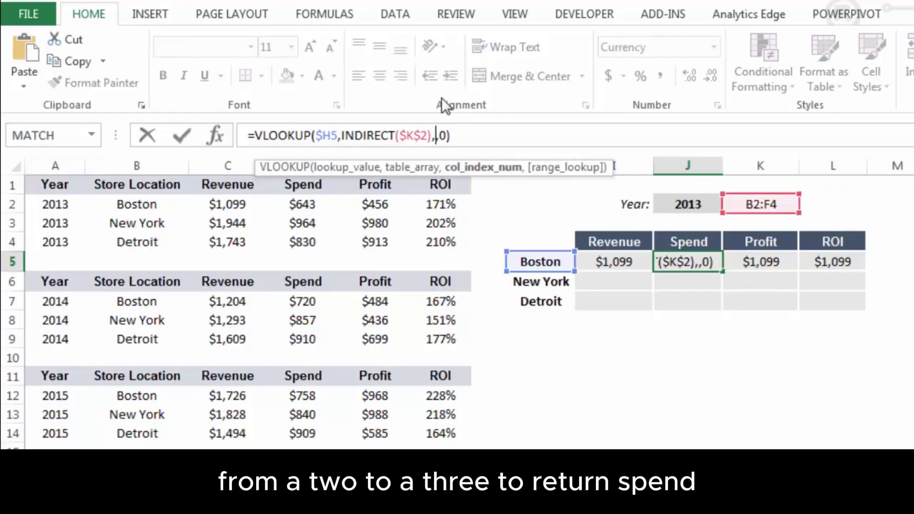
{"action": "type", "text": "3"}
{"action": "key", "text": "Return"}
{"action": "key", "text": "Up"}
{"action": "key", "text": "Right"}
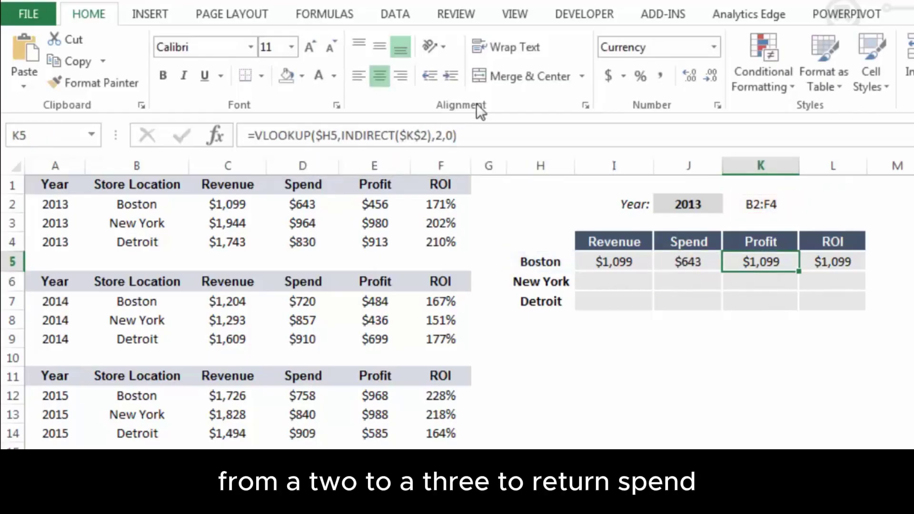
{"action": "left_click", "coordinate": [446, 136]}
{"action": "key", "text": "BackSpace"}
{"action": "type", "text": "4"}
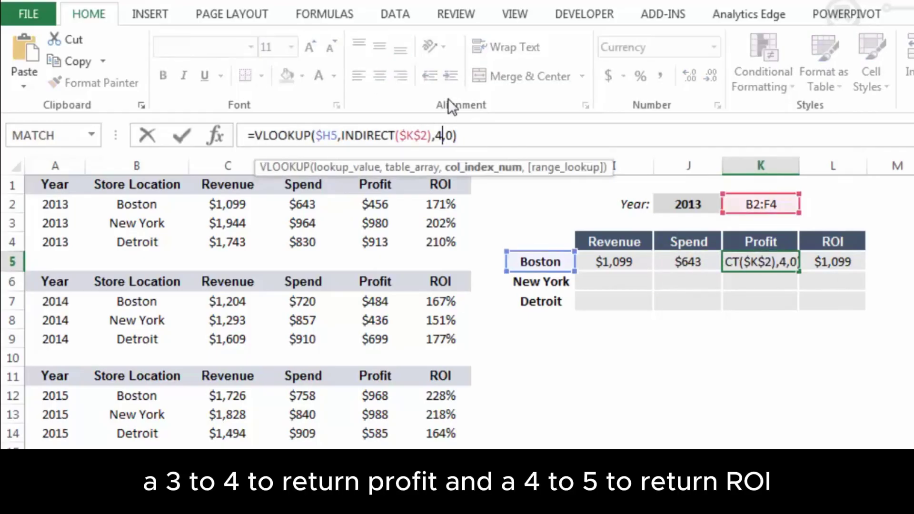
{"action": "key", "text": "Return"}
{"action": "key", "text": "Up"}
{"action": "key", "text": "Right"}
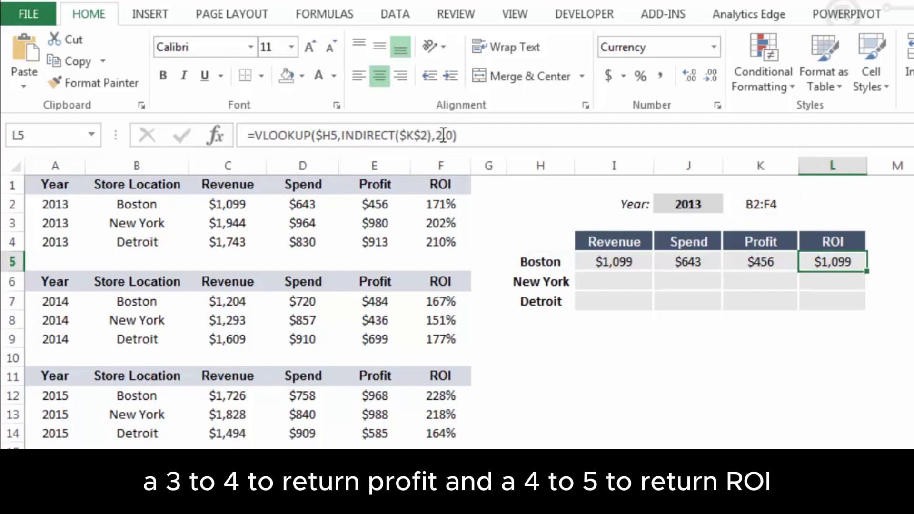
{"action": "left_click", "coordinate": [443, 135]}
{"action": "key", "text": "BackSpace"}
{"action": "type", "text": "5"}
{"action": "key", "text": "Return"}
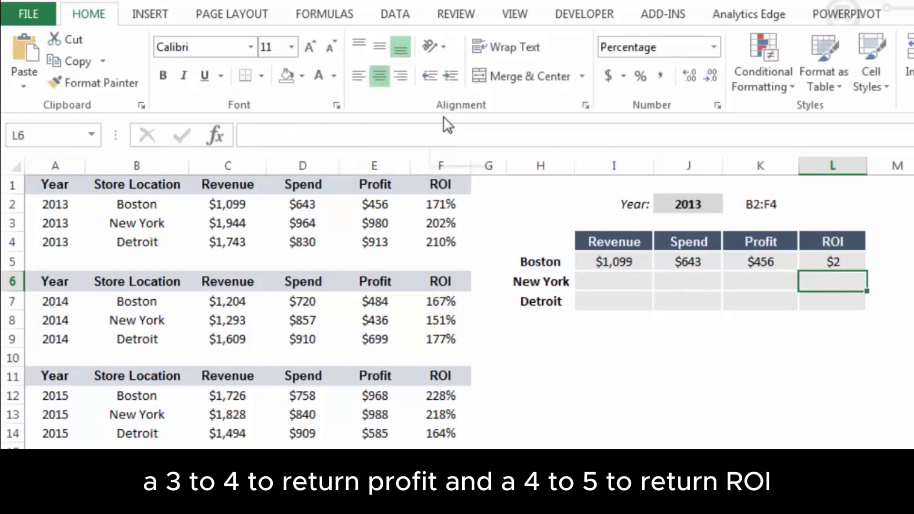
{"action": "key", "text": "Up"}
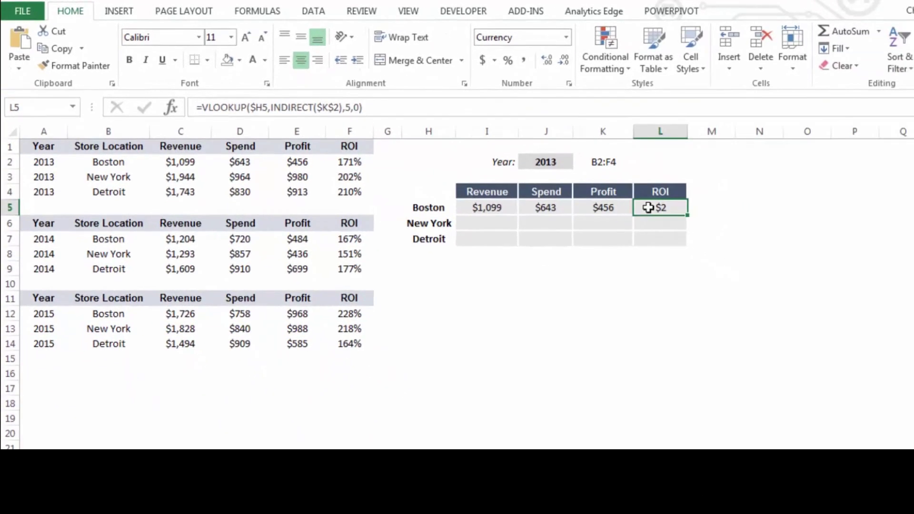
Format L5 as Percentage to show 171%, then fill the I5:L5 formulas down through Detroit
{"action": "right_click", "coordinate": [648, 208]}
{"action": "left_click", "coordinate": [707, 440]}
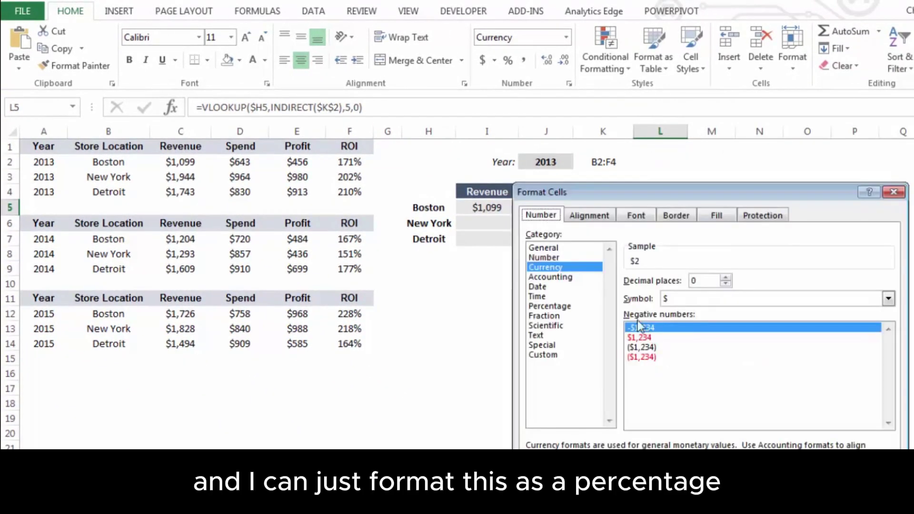
{"action": "left_click", "coordinate": [562, 306]}
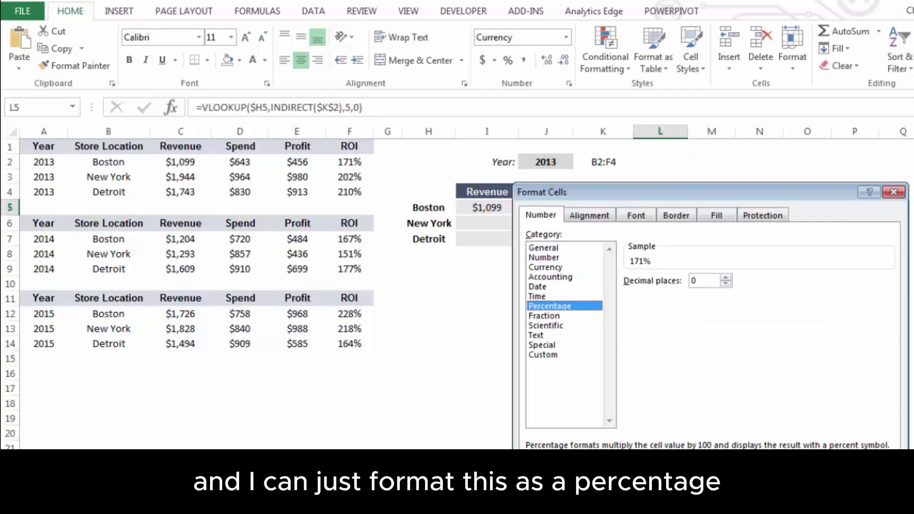
{"action": "left_click", "coordinate": [811, 507]}
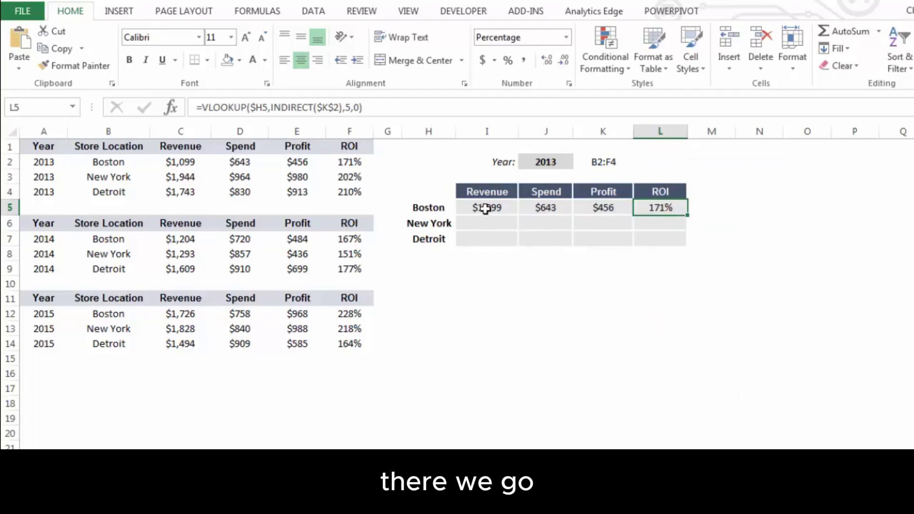
{"action": "left_click_drag", "start_coordinate": [463, 208], "coordinate": [675, 210]}
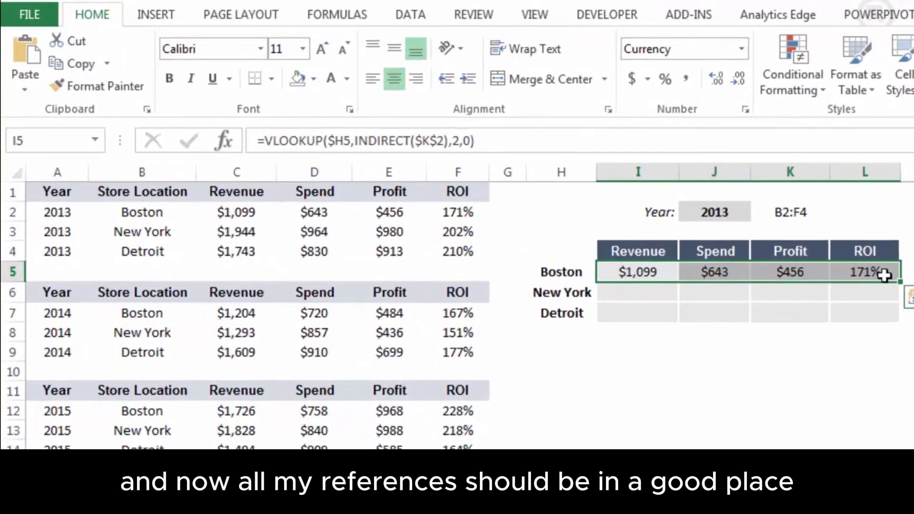
{"action": "left_click_drag", "start_coordinate": [899, 283], "coordinate": [901, 321]}
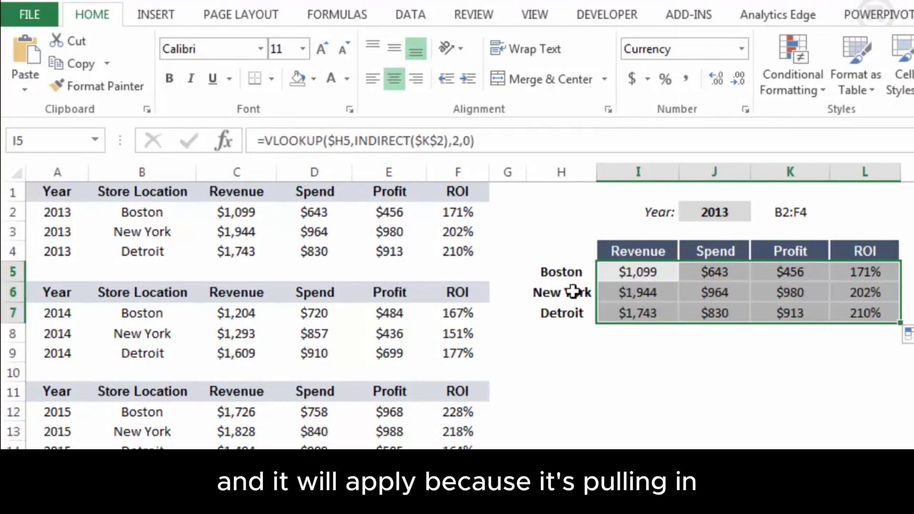
Check the New York and Detroit revenue formulas in I6 and I7, leaving them unchanged
{"action": "left_click", "coordinate": [633, 291]}
{"action": "double_click", "coordinate": [636, 291]}
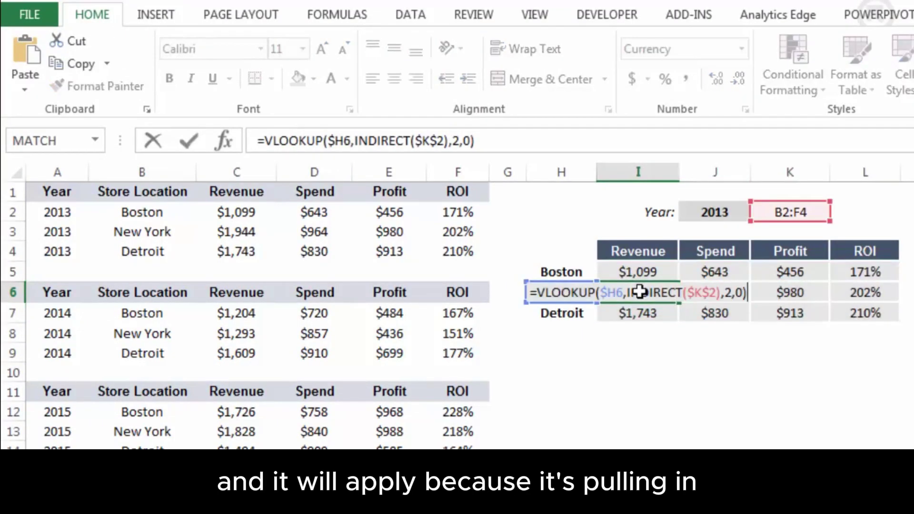
{"action": "key", "text": "Return"}
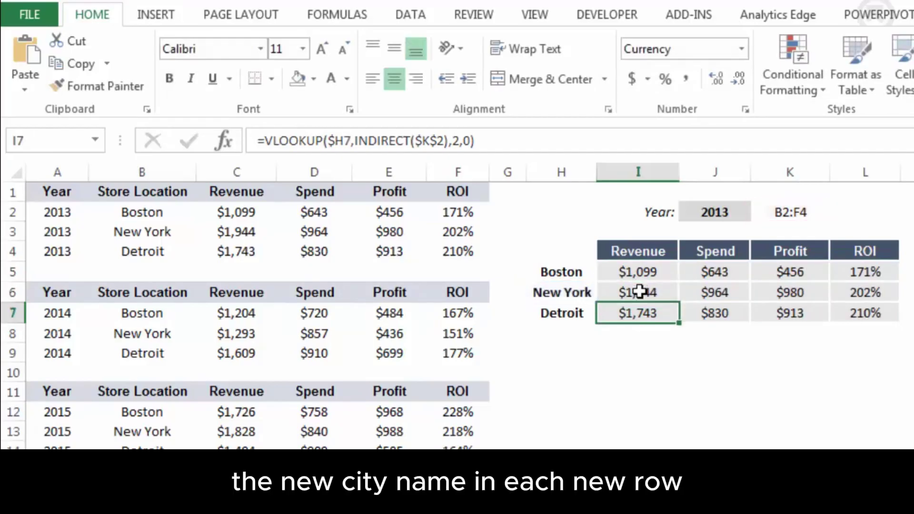
{"action": "key", "text": "F2"}
{"action": "key", "text": "Return"}
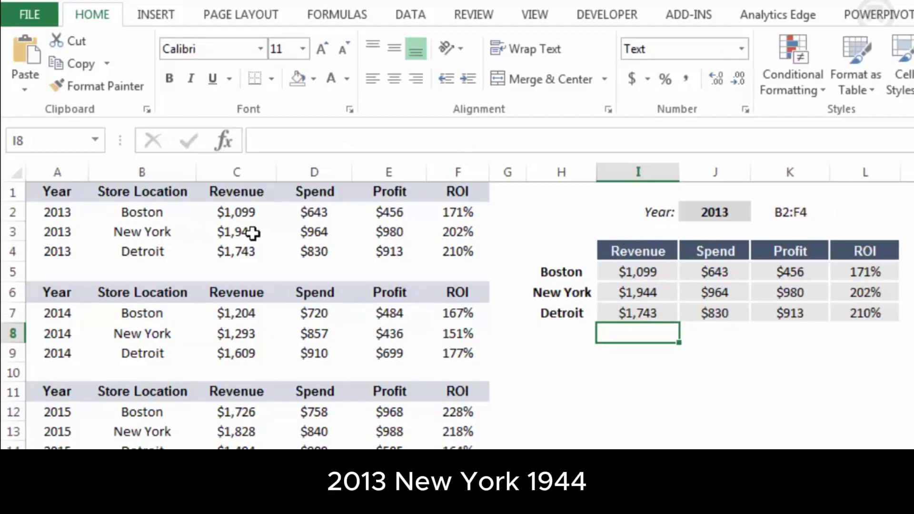
{"action": "left_click", "coordinate": [730, 213]}
{"action": "left_click", "coordinate": [758, 213]}
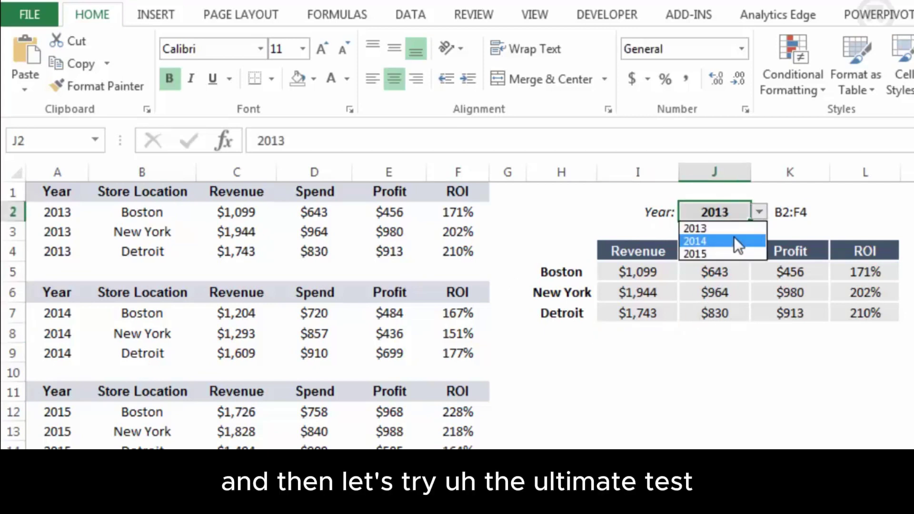
{"action": "left_click", "coordinate": [734, 240]}
{"action": "left_click", "coordinate": [759, 212]}
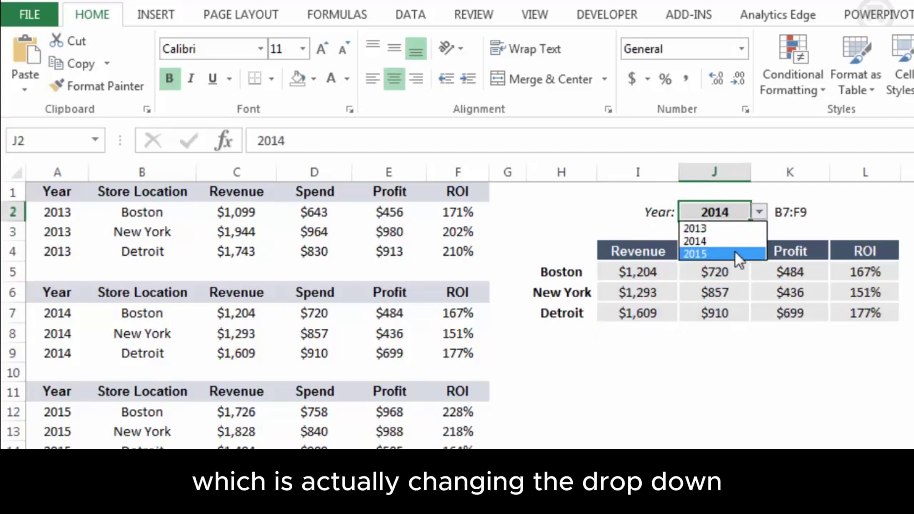
{"action": "left_click", "coordinate": [736, 252]}
{"action": "left_click", "coordinate": [758, 213]}
{"action": "key", "text": "Escape"}
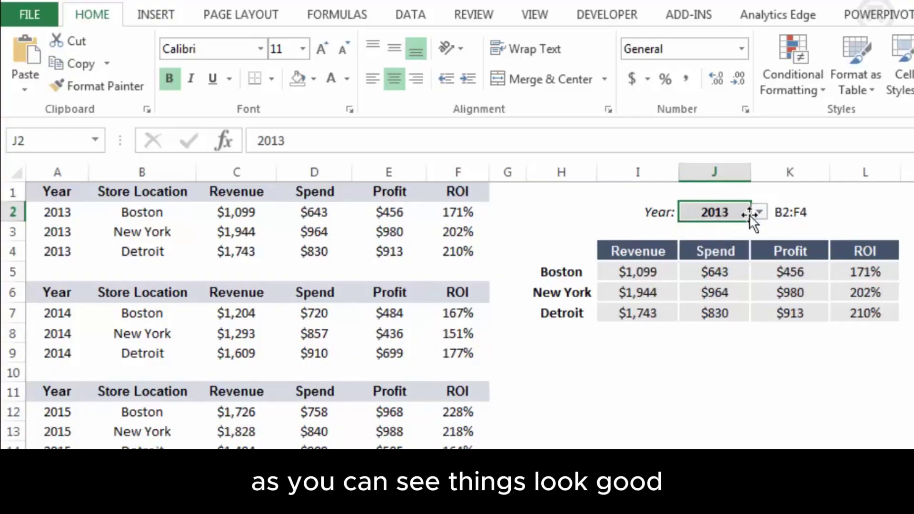
{"action": "left_click", "coordinate": [759, 213]}
{"action": "left_click", "coordinate": [732, 238]}
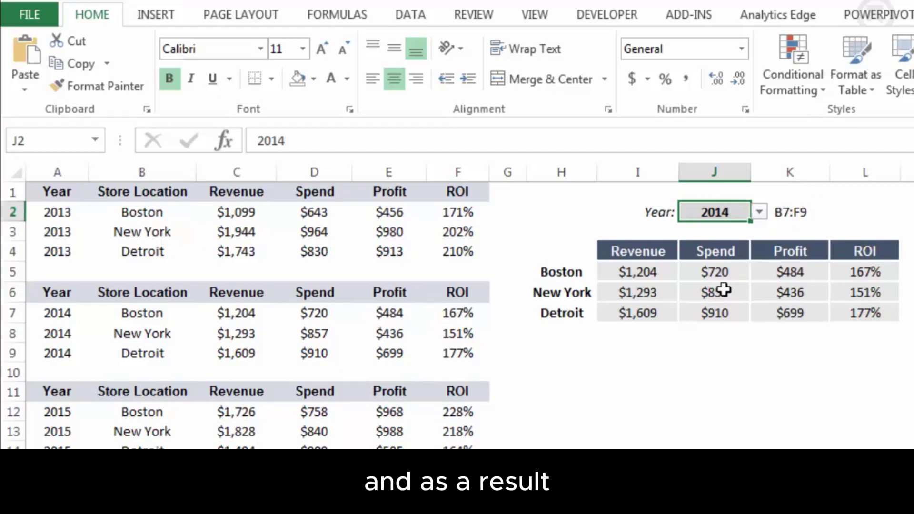
{"action": "left_click", "coordinate": [760, 212]}
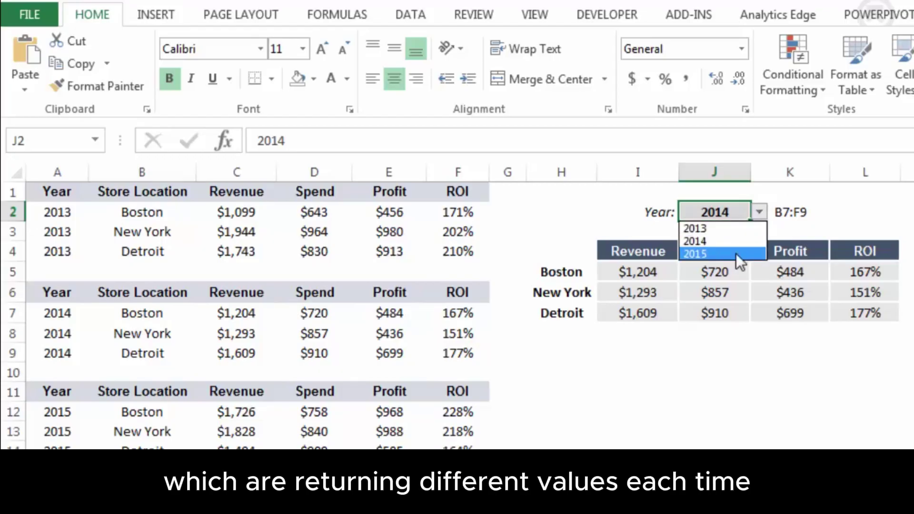
{"action": "left_click", "coordinate": [735, 253]}
{"action": "left_click", "coordinate": [762, 214]}
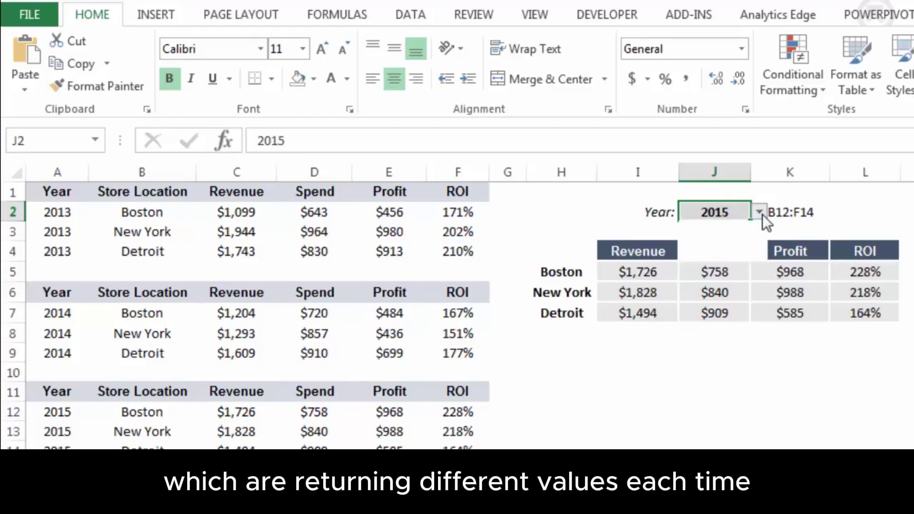
{"action": "left_click", "coordinate": [733, 229]}
{"action": "left_click", "coordinate": [805, 212]}
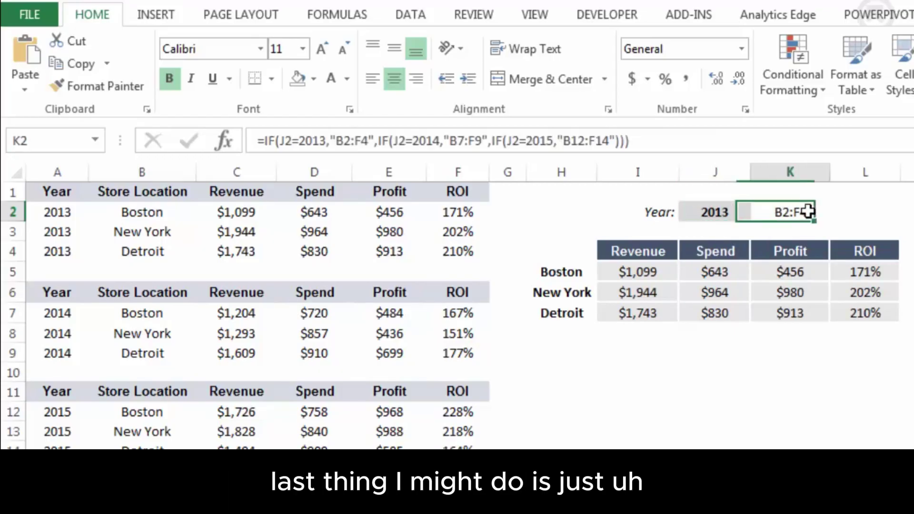
Make K2's helper text white to hide it, then choose 2014 from the J2 Year dropdown
{"action": "left_click", "coordinate": [332, 78]}
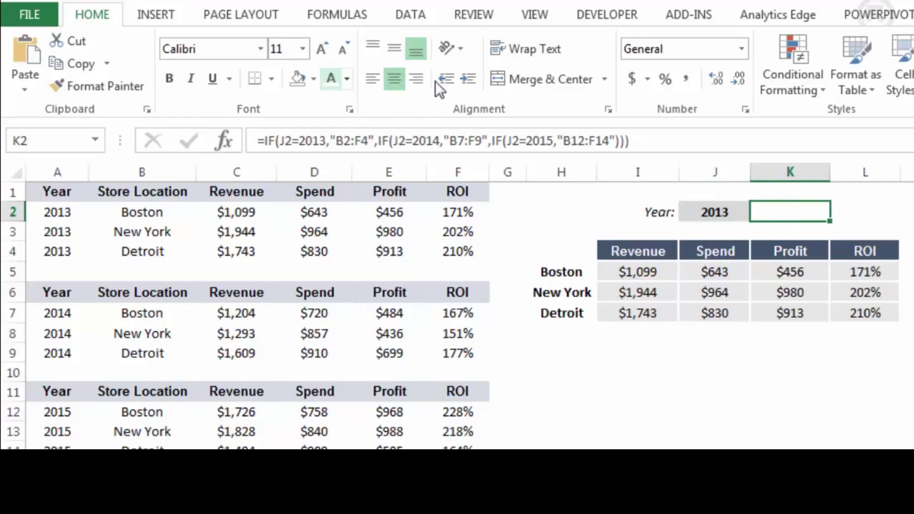
{"action": "left_click", "coordinate": [907, 211]}
{"action": "left_click", "coordinate": [741, 212]}
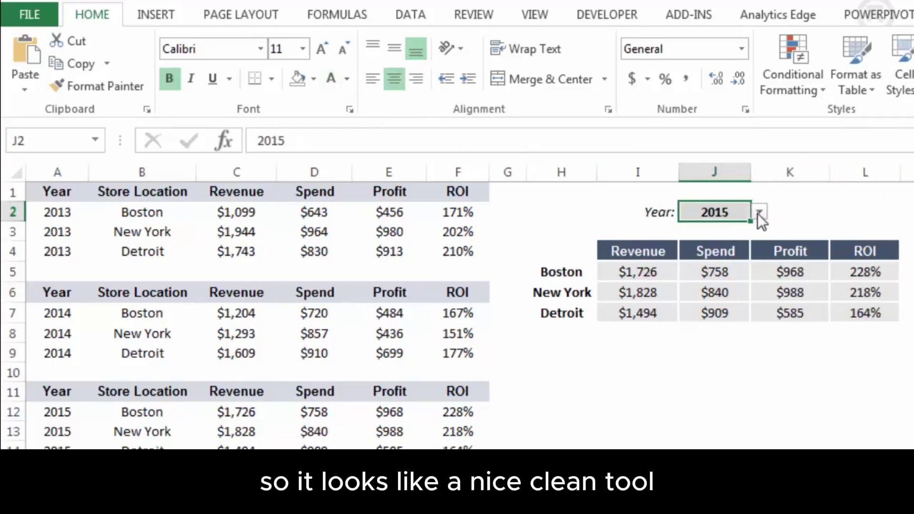
{"action": "left_click", "coordinate": [757, 213]}
{"action": "left_click", "coordinate": [740, 227]}
{"action": "left_click", "coordinate": [759, 214]}
{"action": "left_click", "coordinate": [749, 240]}
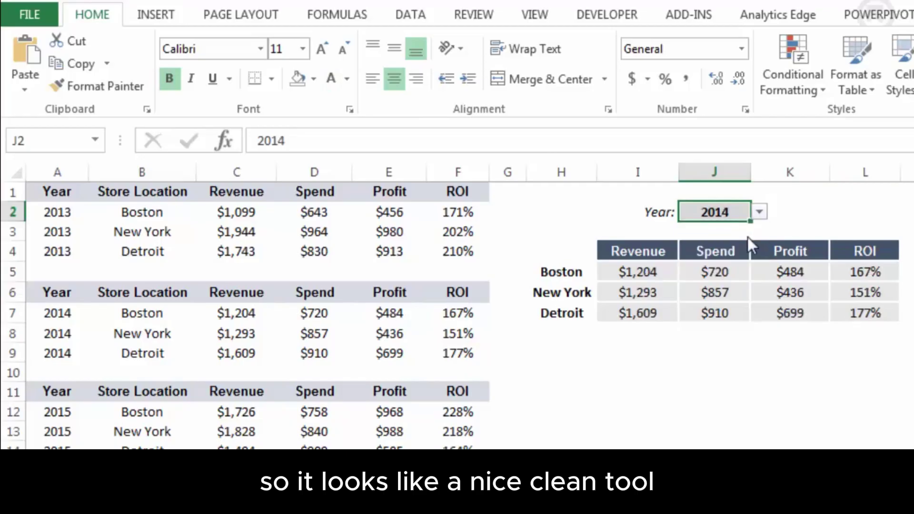
{"action": "left_click", "coordinate": [727, 356]}
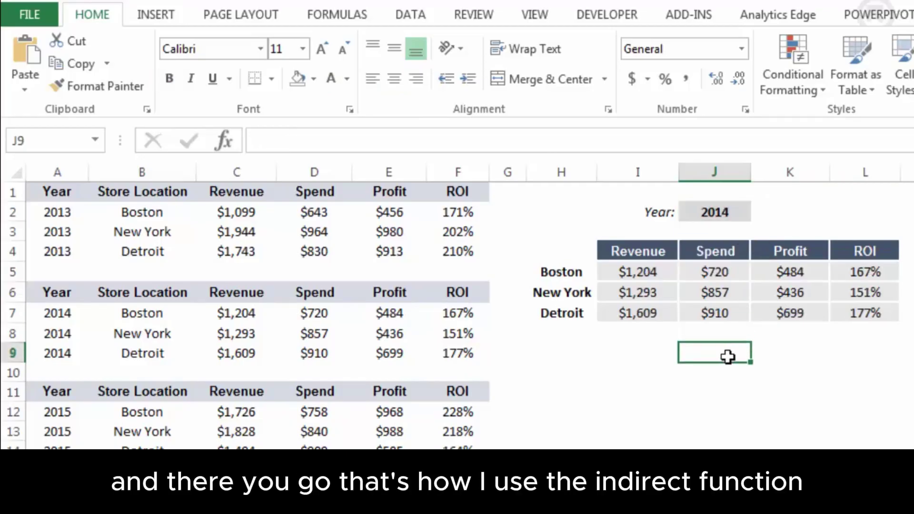
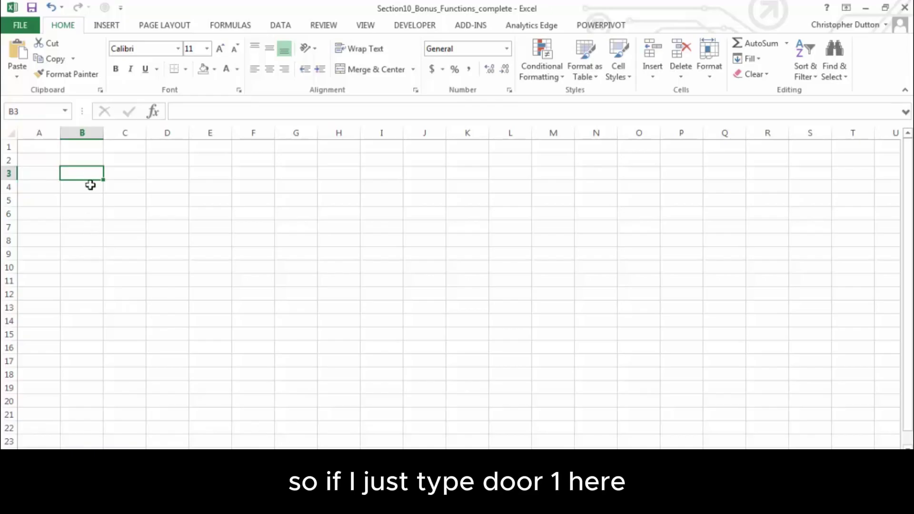
Enter the sheet name Door1 in cell B3
{"action": "type", "text": "Door"}
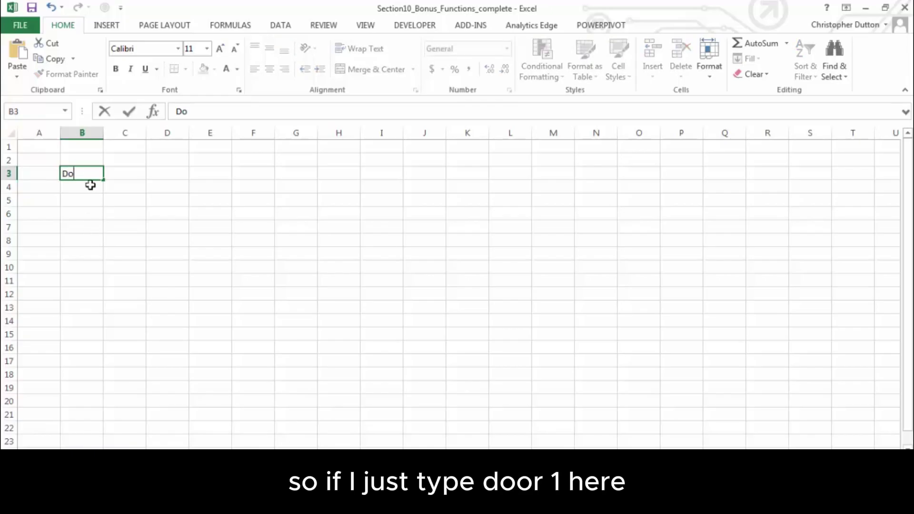
{"action": "key", "text": "Return"}
{"action": "key", "text": "Return"}
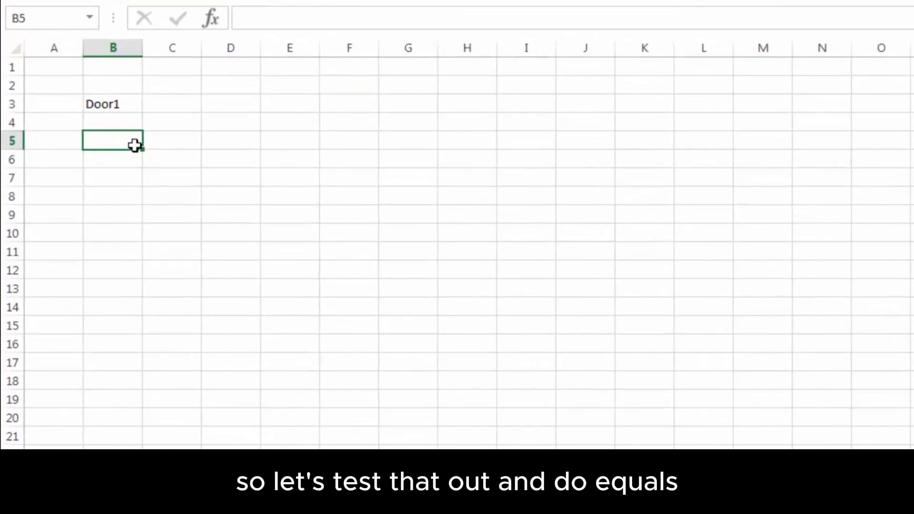
Enter =HYPERLINK("#'"&B3&"'!A1","PICK A DOOR") in B5 and widen column B to fit it
{"action": "type", "text": "="}
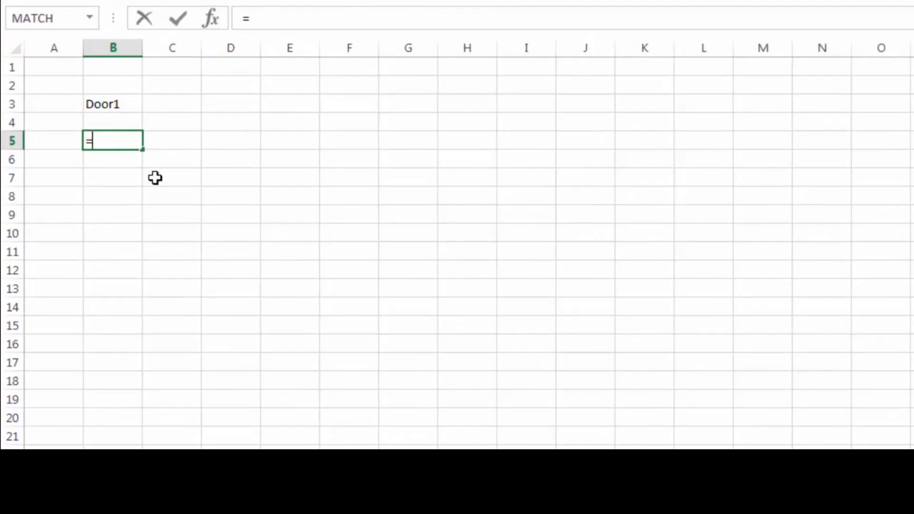
{"action": "type", "text": "HYPERLINK"}
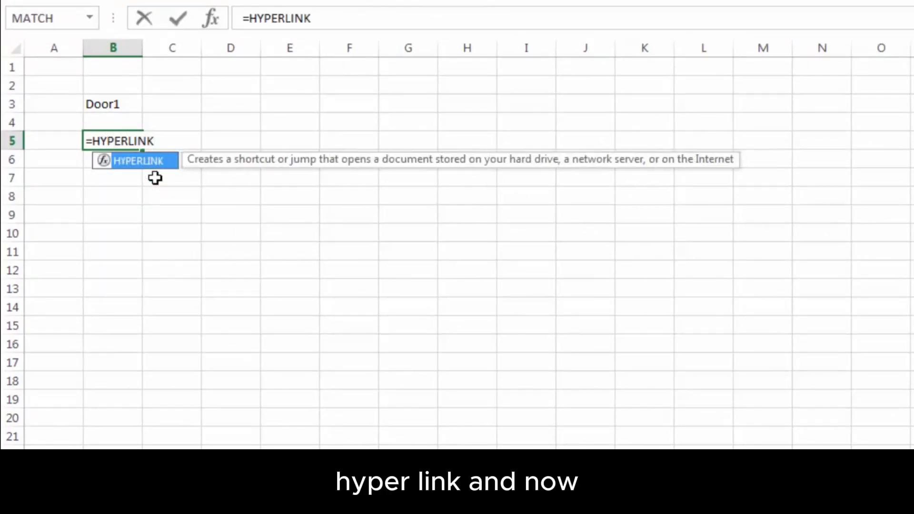
{"action": "type", "text": "("}
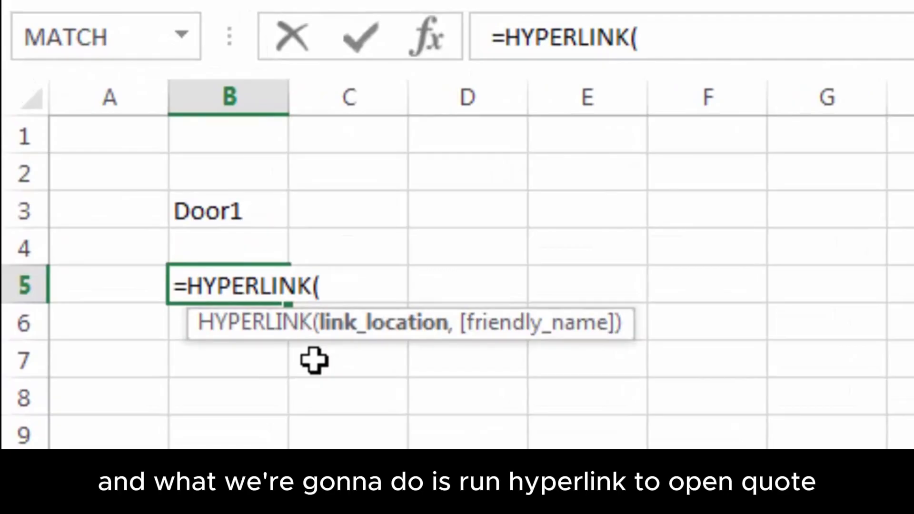
{"action": "type", "text": "\"#'"}
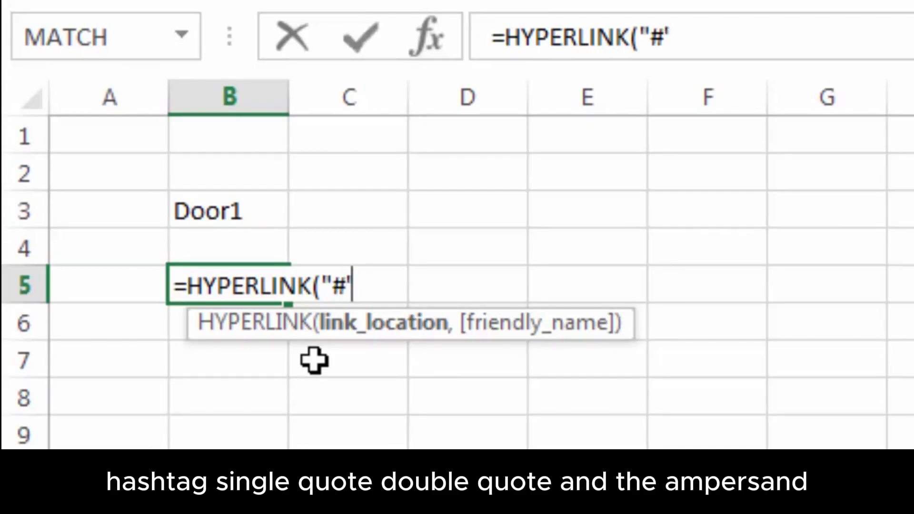
{"action": "type", "text": "\""}
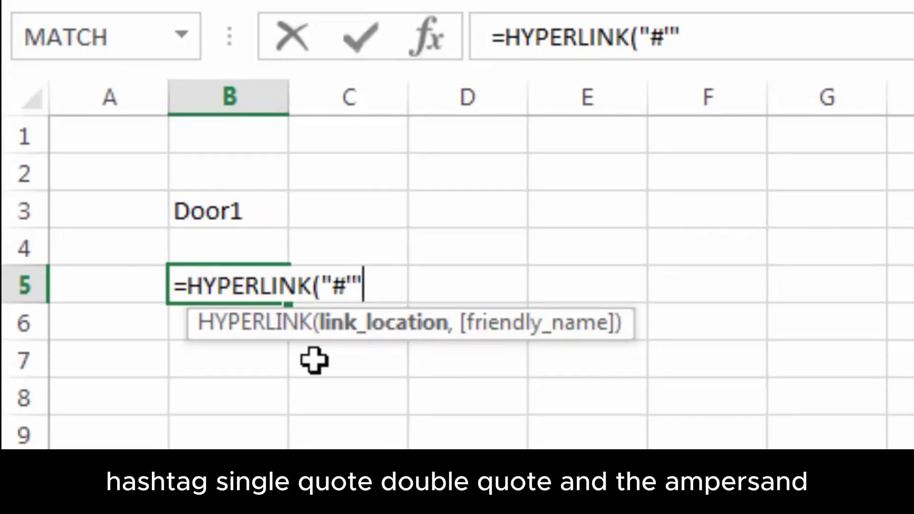
{"action": "type", "text": "&"}
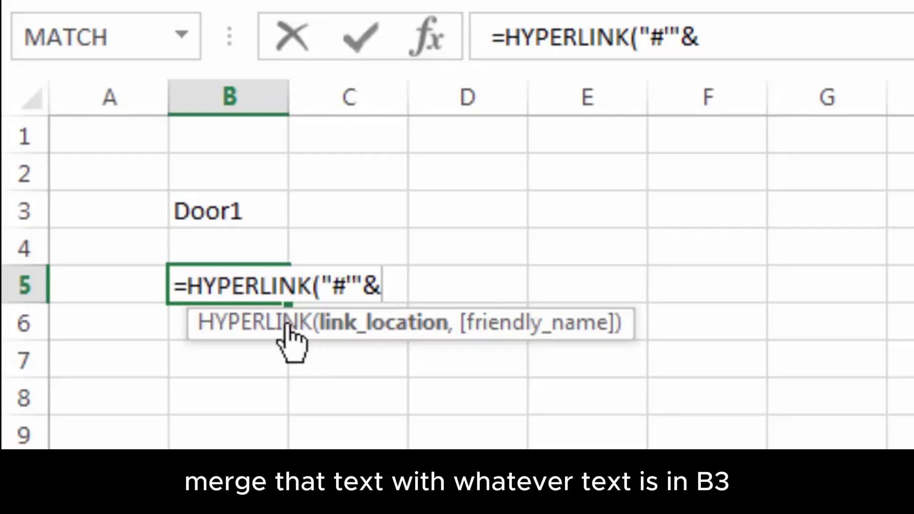
{"action": "left_click", "coordinate": [232, 212]}
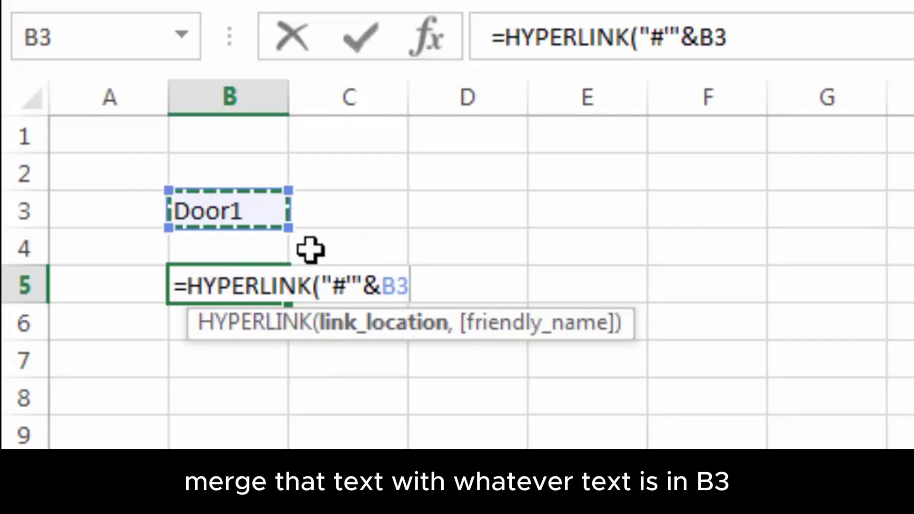
{"action": "type", "text": "&"}
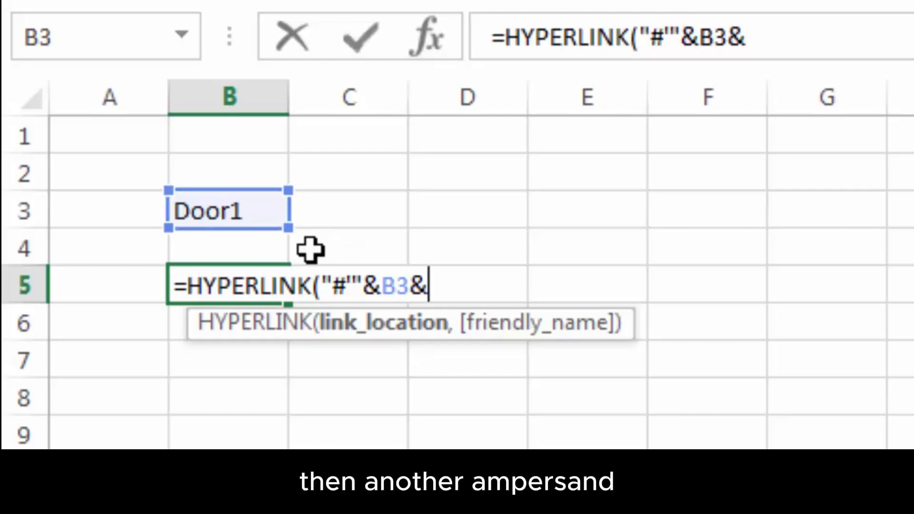
{"action": "type", "text": "\""}
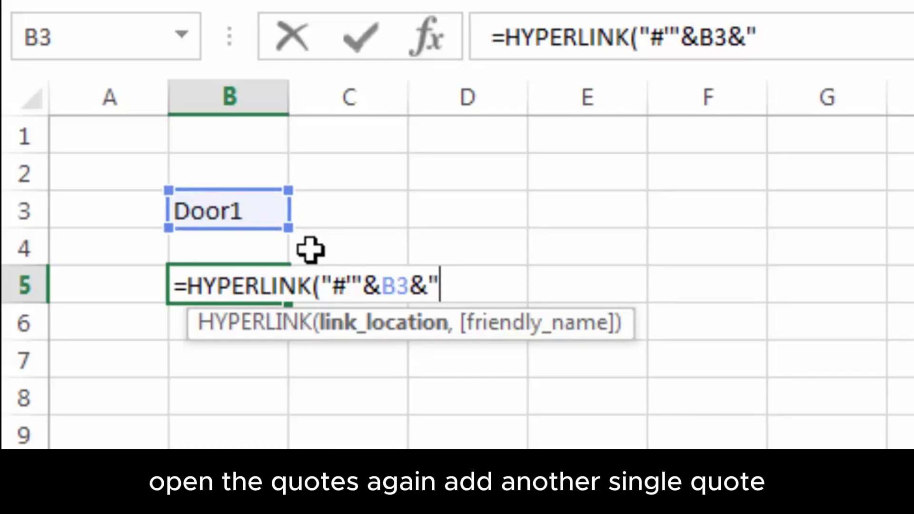
{"action": "type", "text": "'"}
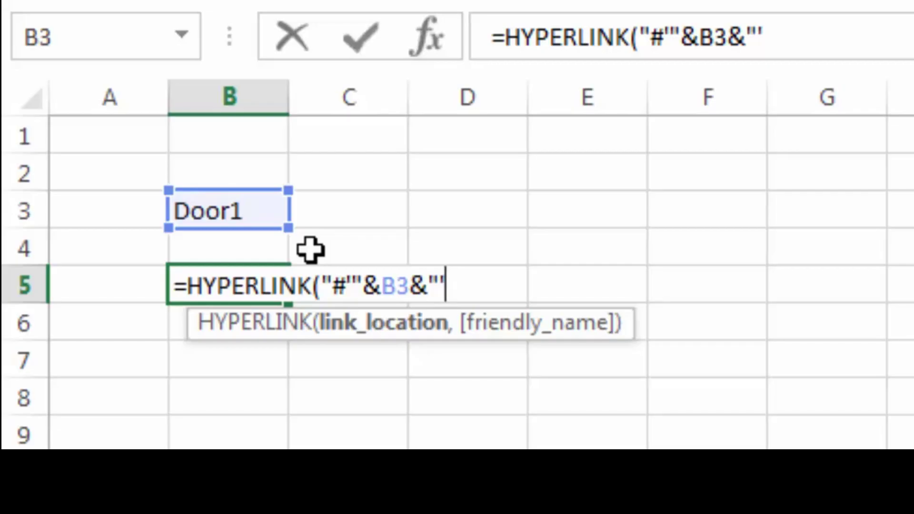
{"action": "type", "text": "!"}
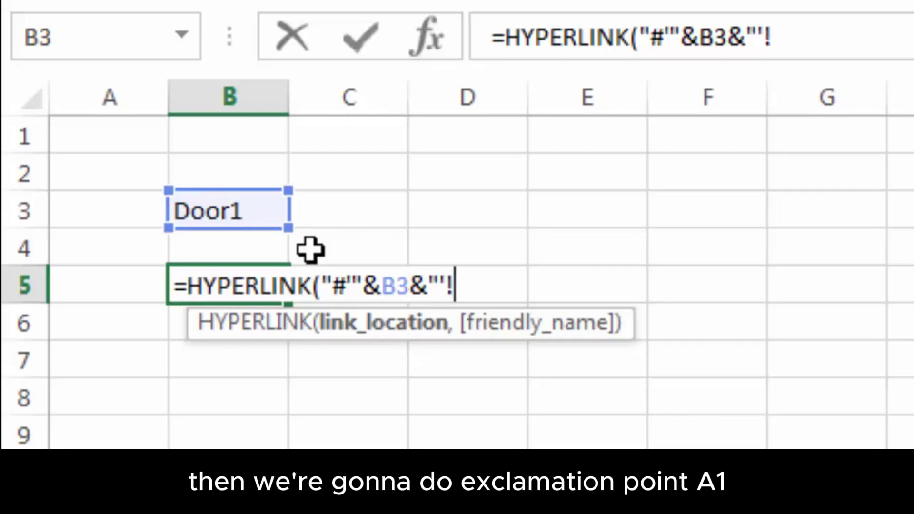
{"action": "type", "text": "A1"}
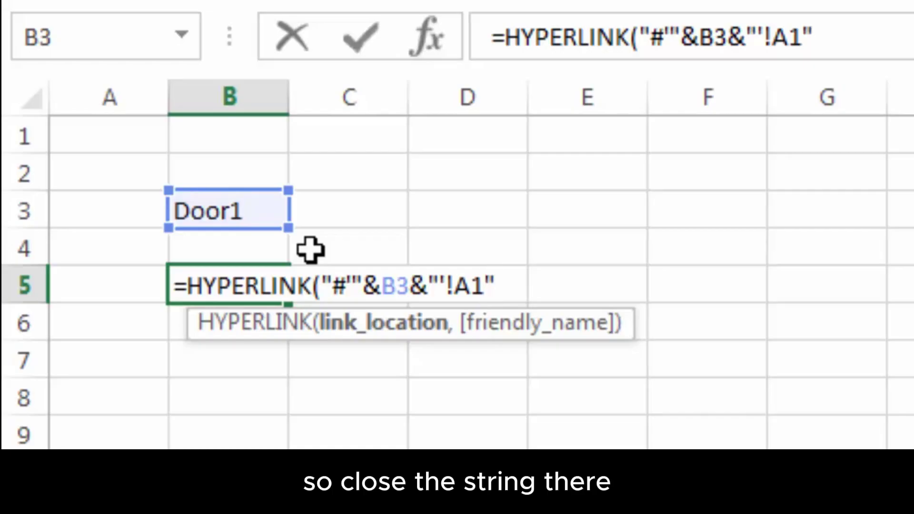
{"action": "type", "text": ","}
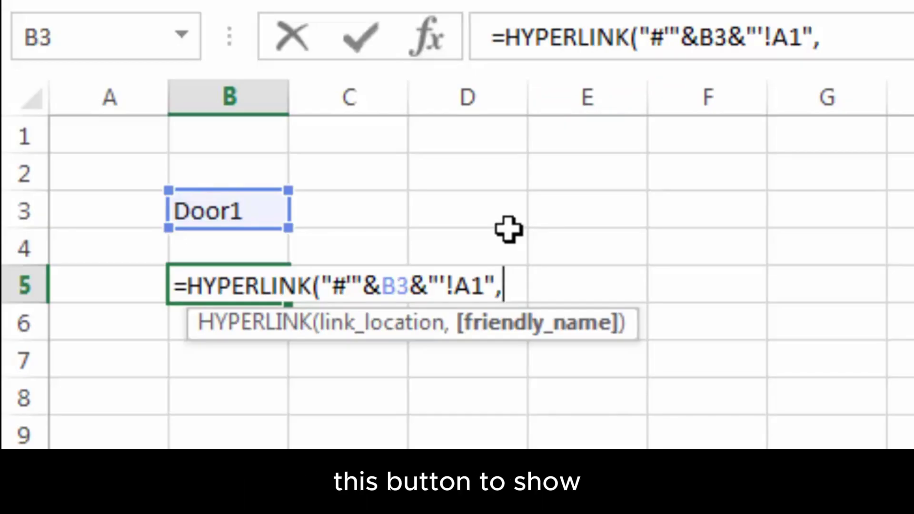
{"action": "type", "text": "\""}
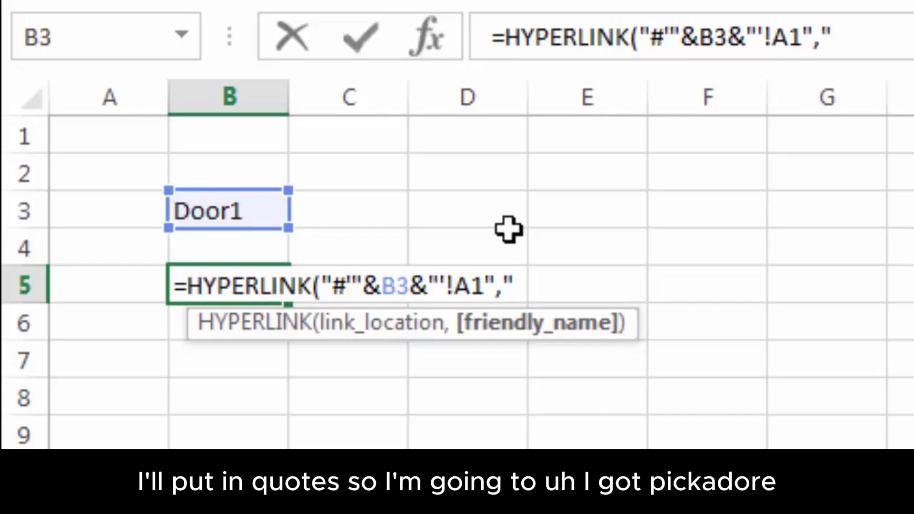
{"action": "type", "text": "PICK A DOOR"}
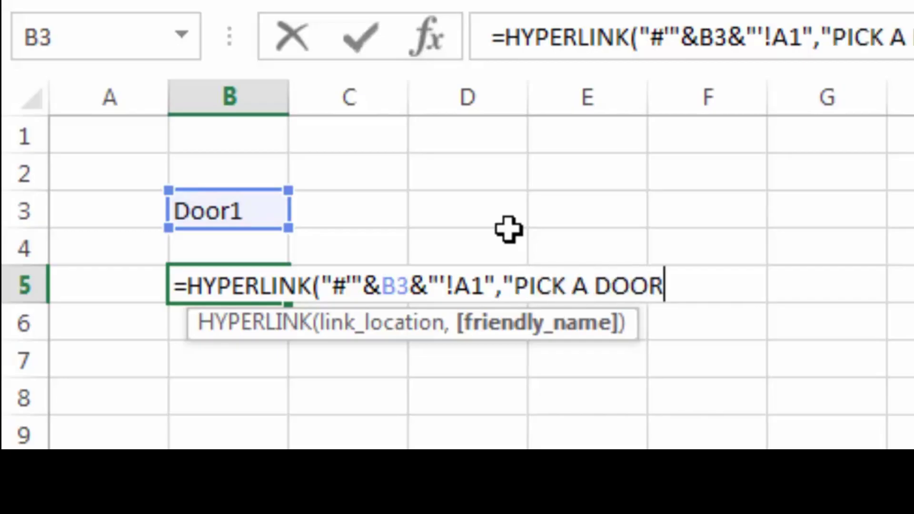
{"action": "type", "text": "\")"}
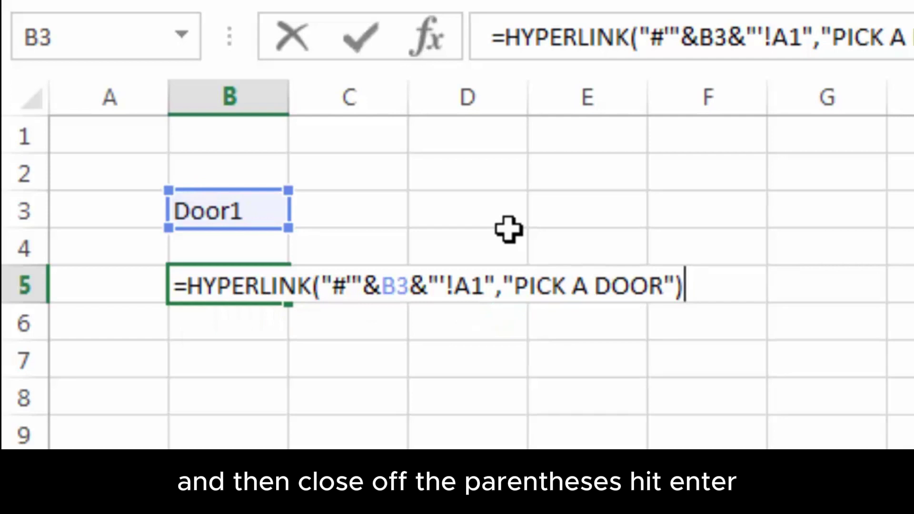
{"action": "key", "text": "Return"}
{"action": "left_click_drag", "start_coordinate": [288, 102], "coordinate": [407, 114]}
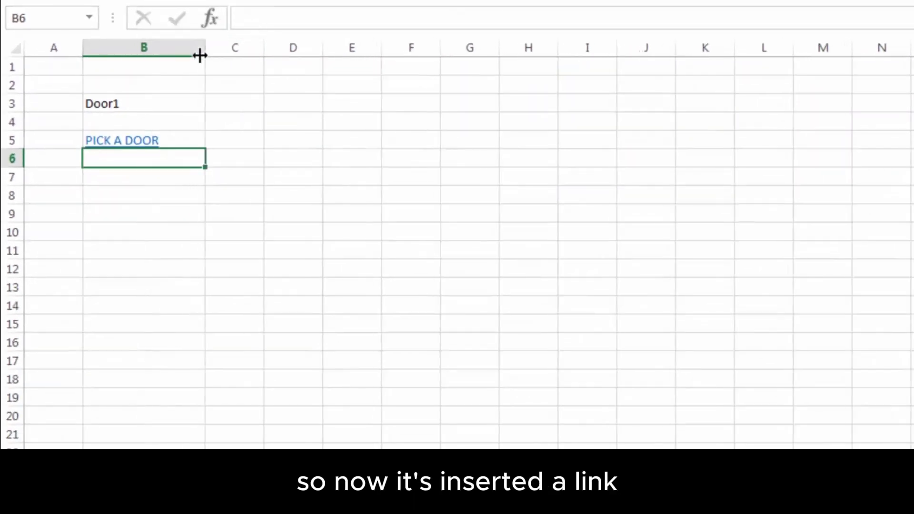
{"action": "left_click", "coordinate": [134, 182]}
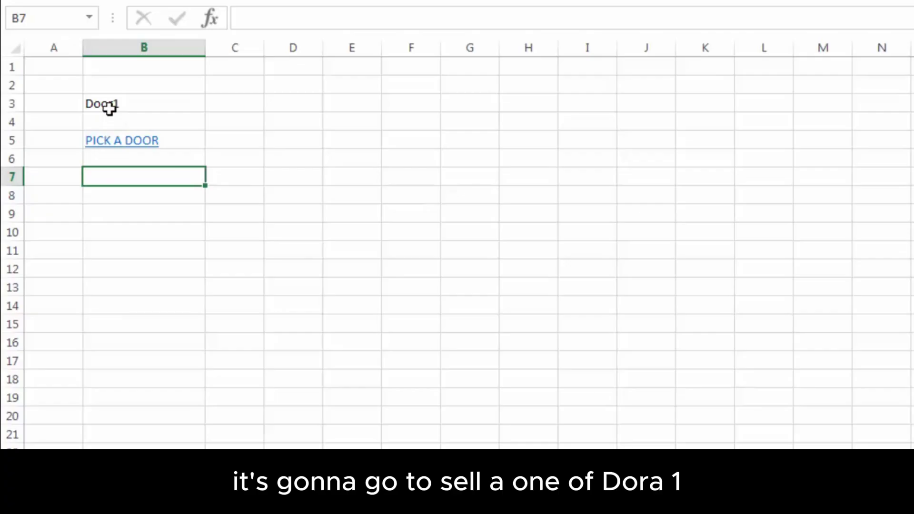
{"action": "left_click", "coordinate": [134, 147]}
{"action": "left_click", "coordinate": [134, 146]}
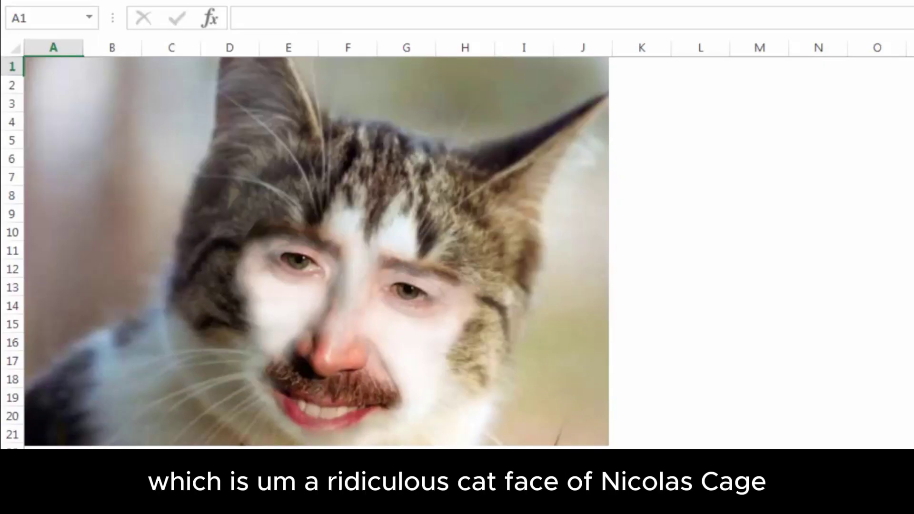
{"action": "key", "text": "ctrl+Page_Up"}
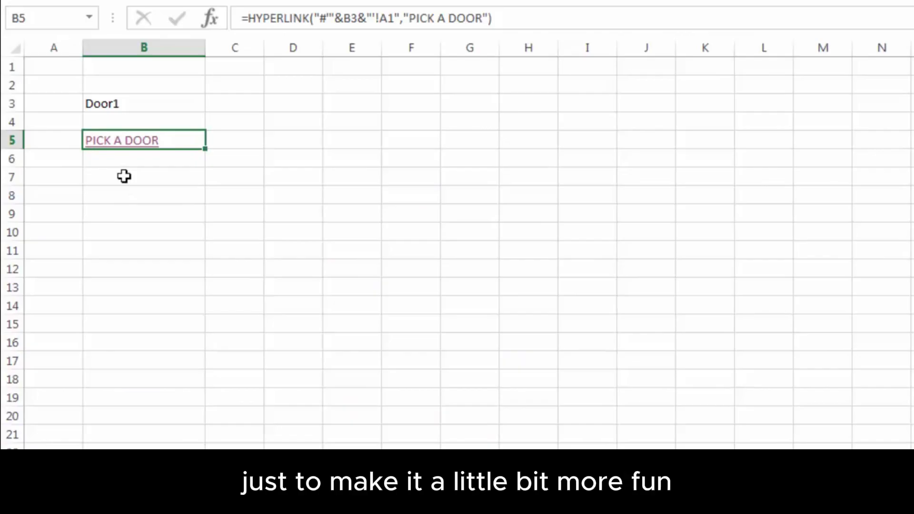
{"action": "left_click", "coordinate": [66, 177]}
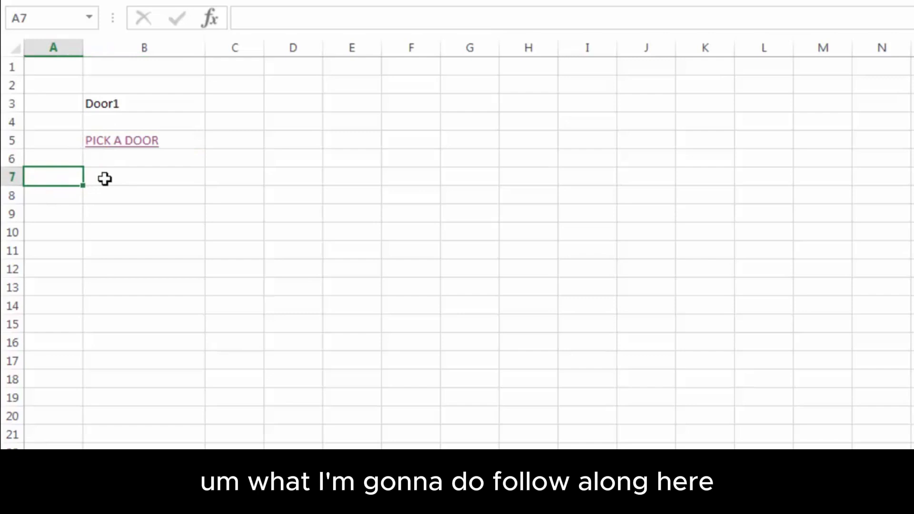
Enter the numbers 1, 2 and 3 down A7:A9
{"action": "type", "text": "1"}
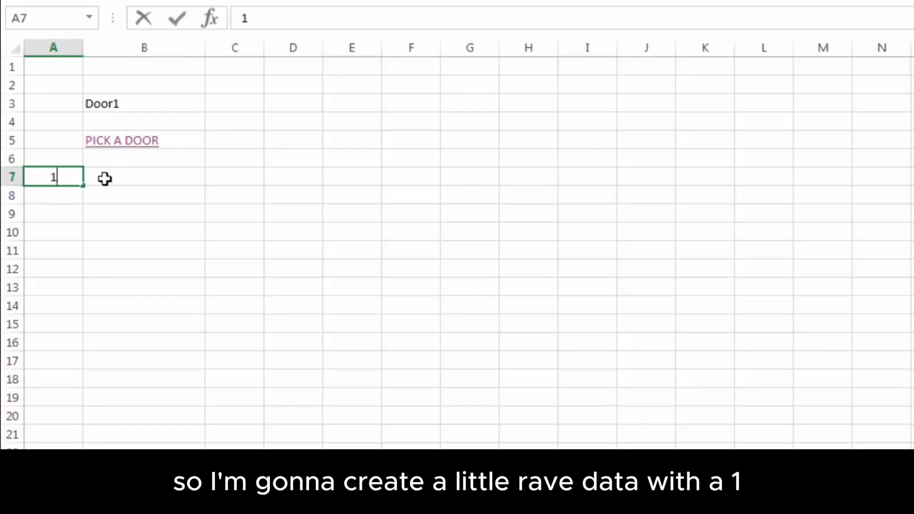
{"action": "key", "text": "Return"}
{"action": "type", "text": "2"}
{"action": "key", "text": "Return"}
{"action": "type", "text": "3"}
{"action": "key", "text": "Return"}
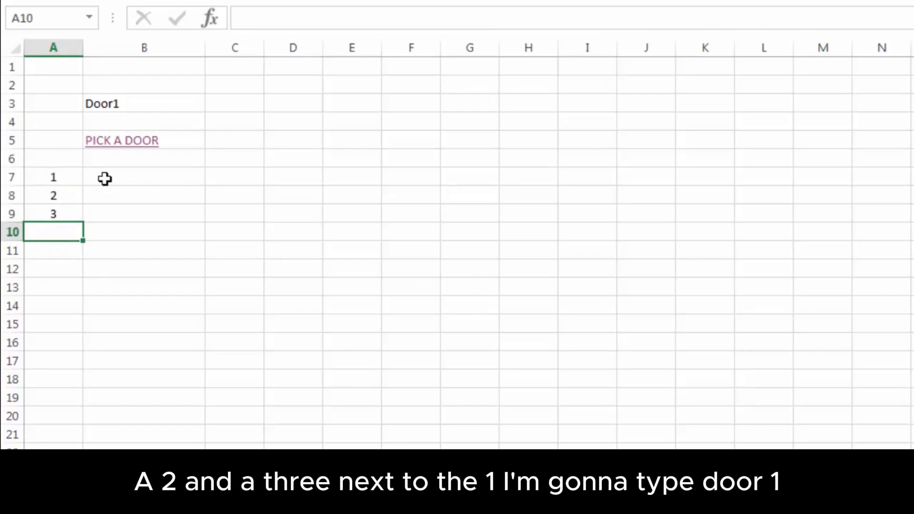
{"action": "key", "text": "Up"}
{"action": "key", "text": "Up"}
Fill B7:B9 with Door1, Door2 and Door3 beside the numbers
{"action": "left_click", "coordinate": [105, 179]}
{"action": "type", "text": "Door1"}
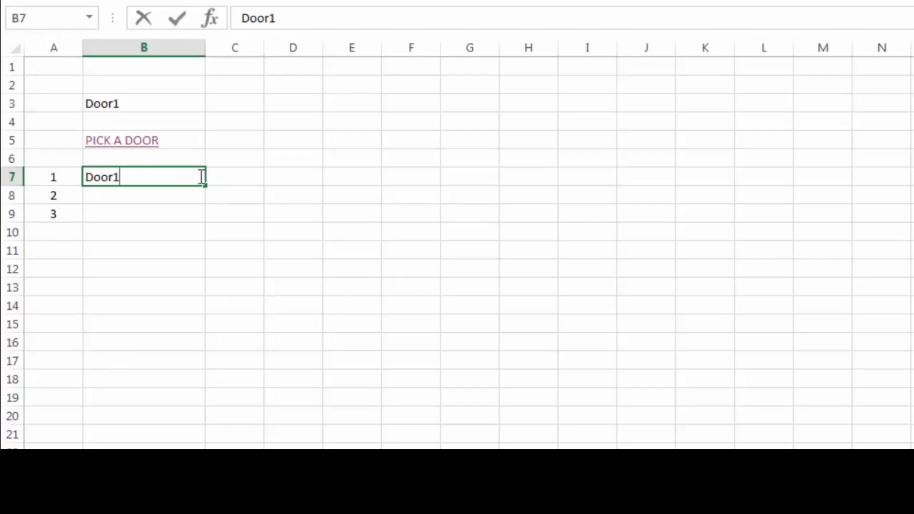
{"action": "key", "text": "Return"}
{"action": "type", "text": "Door"}
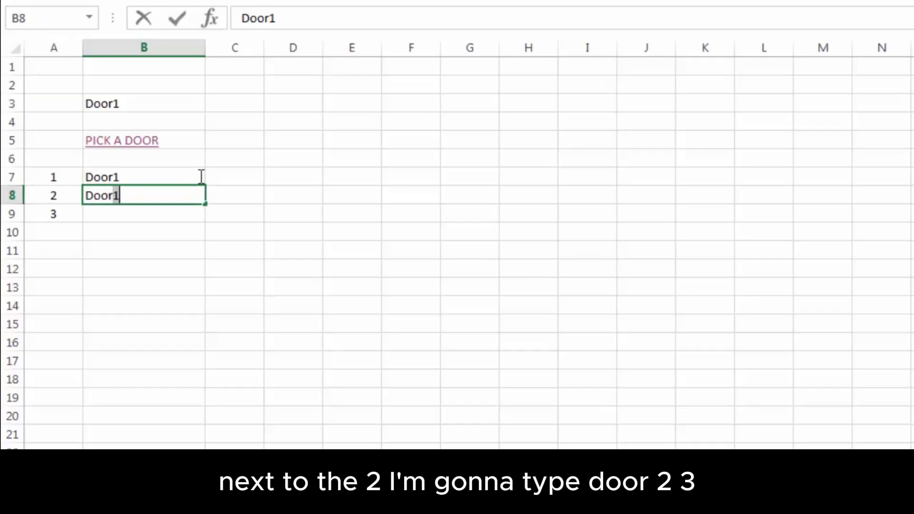
{"action": "type", "text": "2"}
{"action": "key", "text": "Return"}
{"action": "type", "text": "D"}
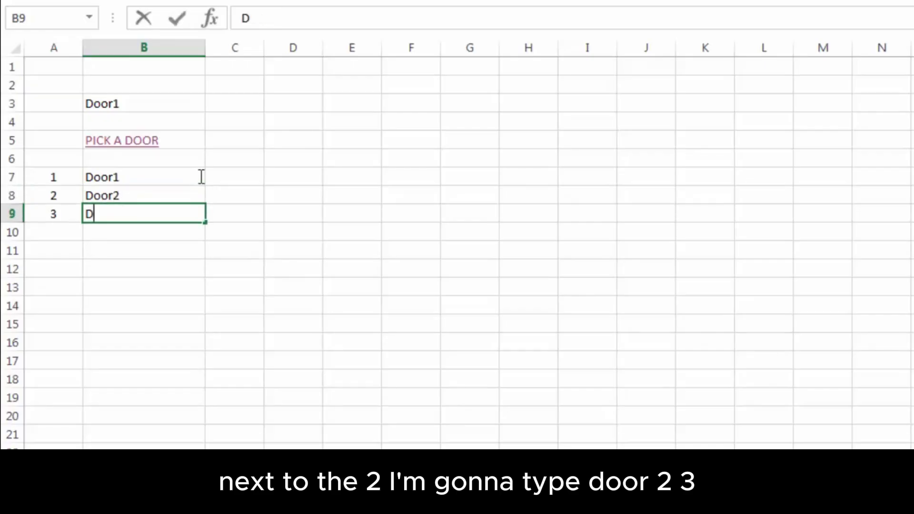
{"action": "type", "text": "oor3"}
{"action": "key", "text": "Return"}
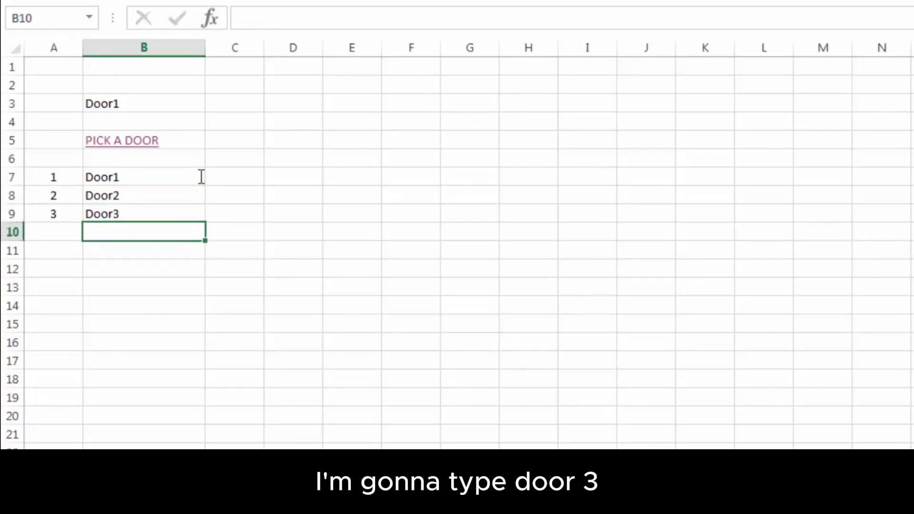
Enter =RANDBETWEEN(1,3) in A3 to produce a random door number
{"action": "left_click", "coordinate": [58, 102]}
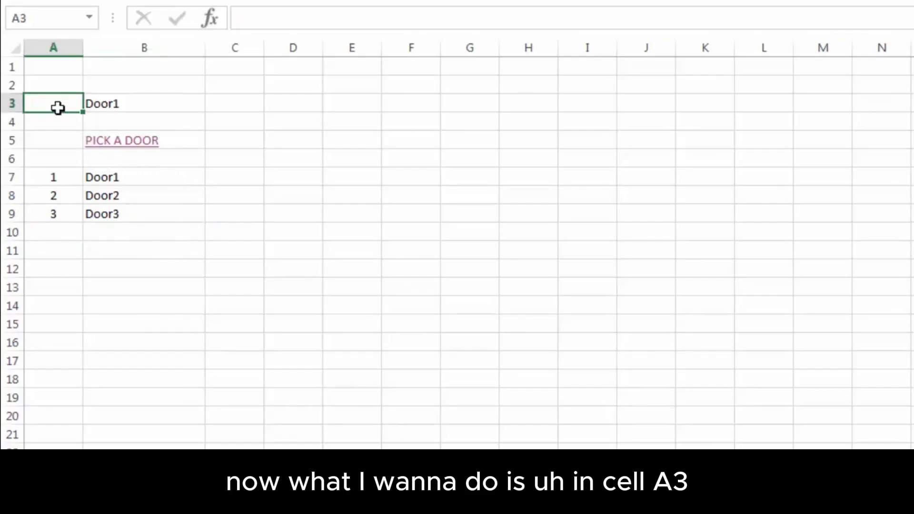
{"action": "type", "text": "="}
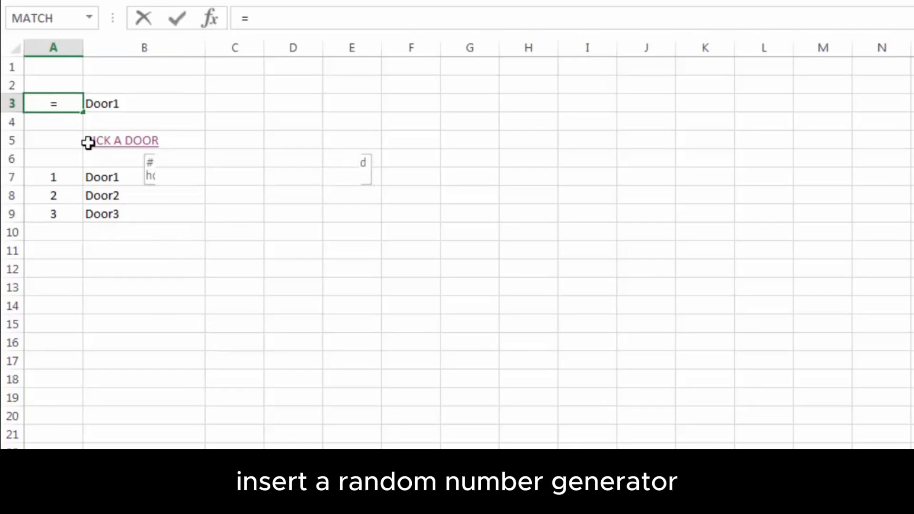
{"action": "type", "text": "RAND"}
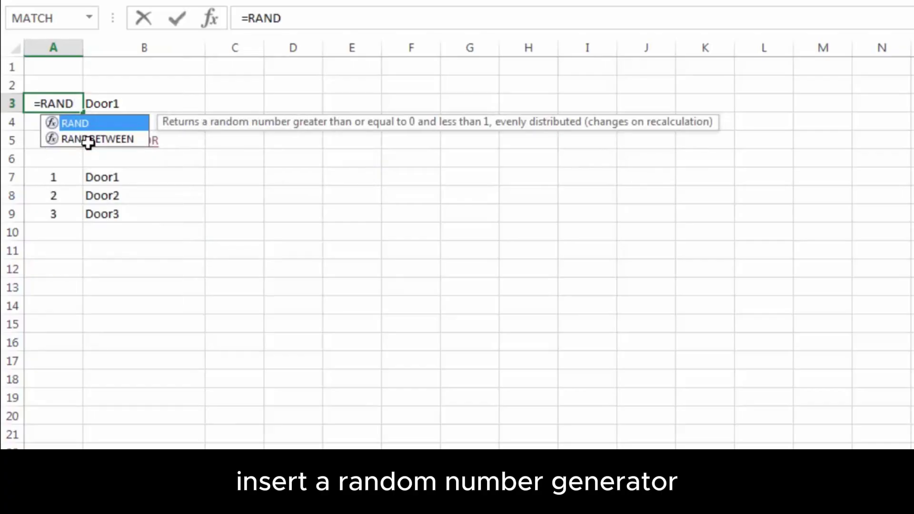
{"action": "type", "text": "BETWEEN"}
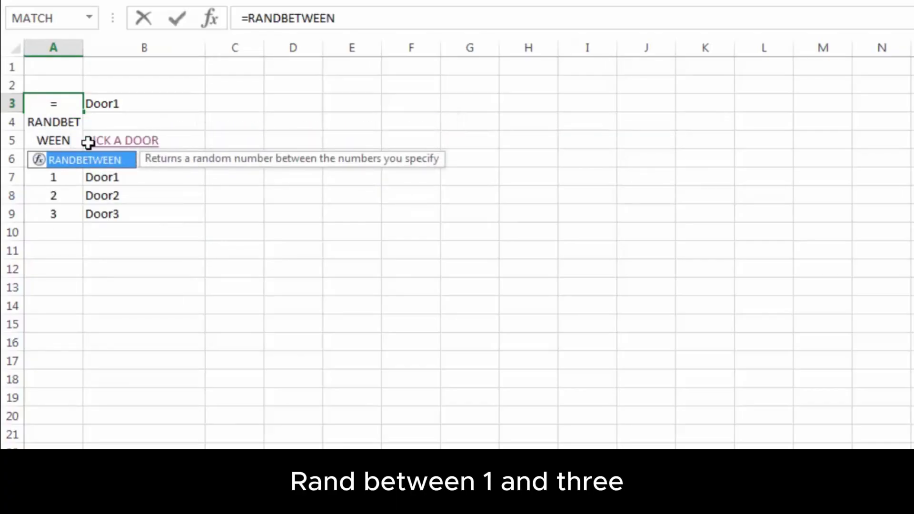
{"action": "type", "text": "(1,3"}
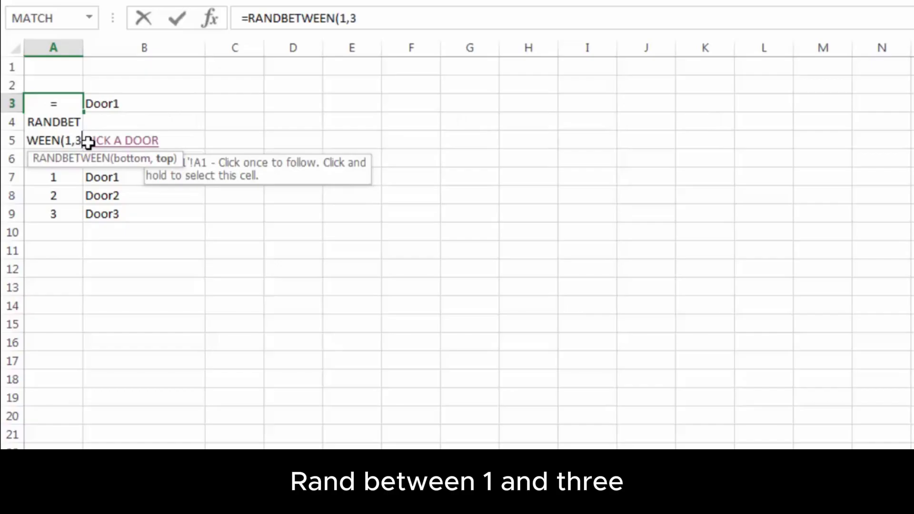
{"action": "type", "text": ")"}
{"action": "key", "text": "Return"}
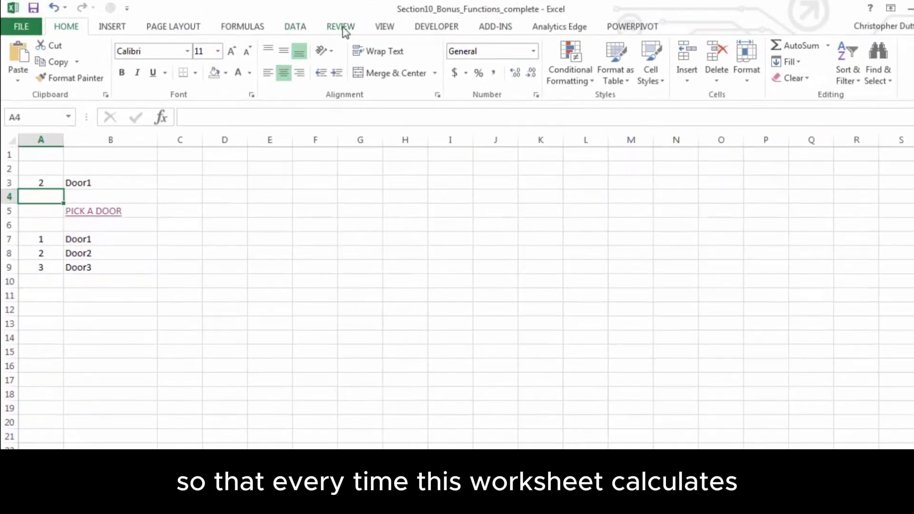
Run Calculate Now repeatedly from the Formulas tab until A3 rerolls to 1
{"action": "left_click", "coordinate": [242, 27]}
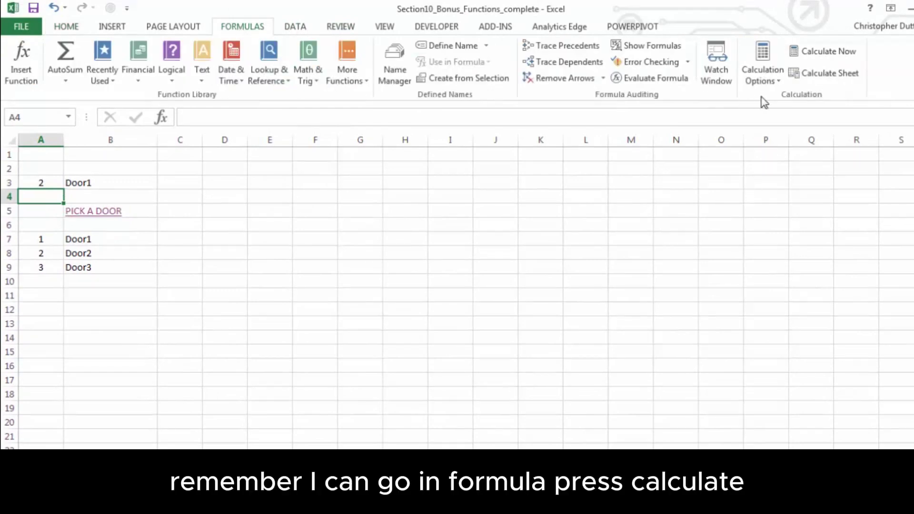
{"action": "left_click", "coordinate": [815, 53]}
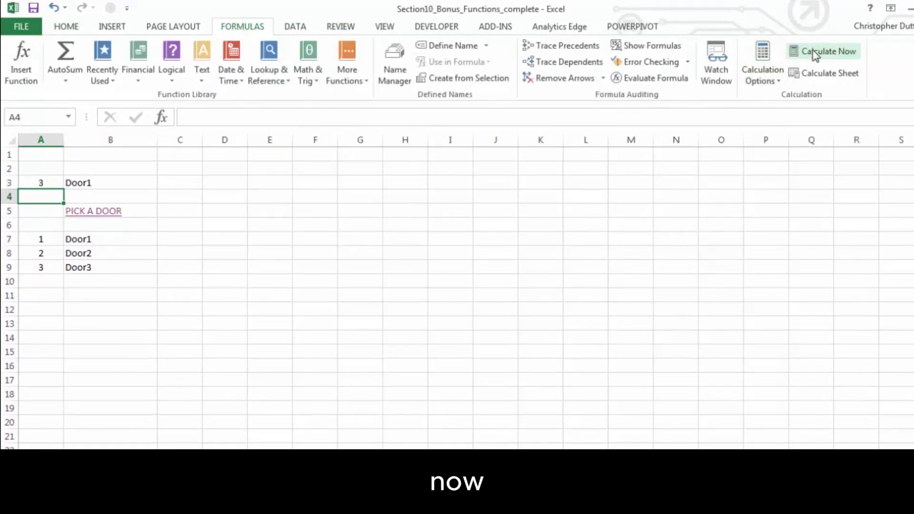
{"action": "left_click", "coordinate": [813, 52]}
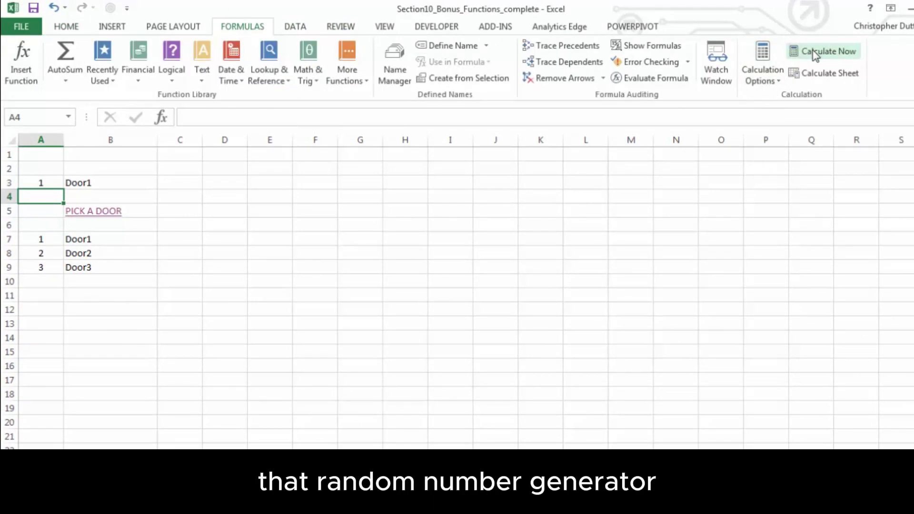
{"action": "left_click", "coordinate": [815, 54]}
{"action": "left_click", "coordinate": [815, 53]}
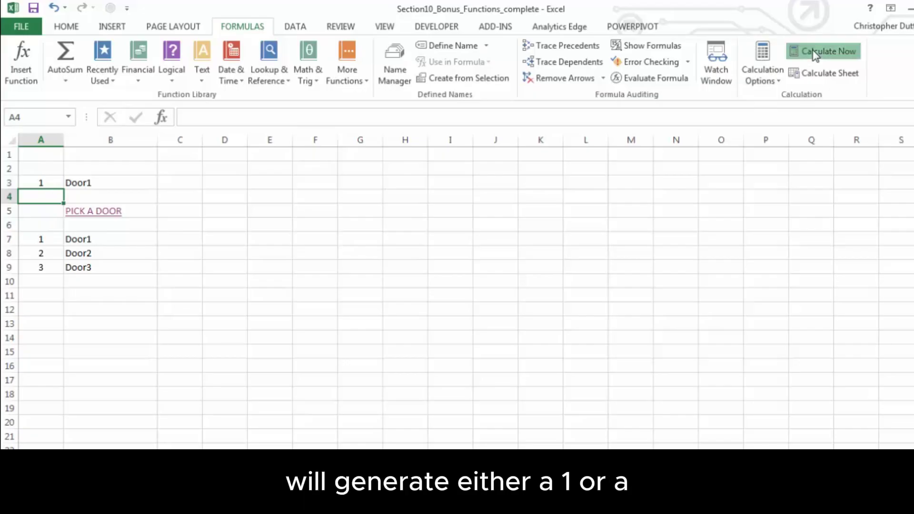
{"action": "left_click", "coordinate": [815, 53]}
{"action": "left_click", "coordinate": [816, 53]}
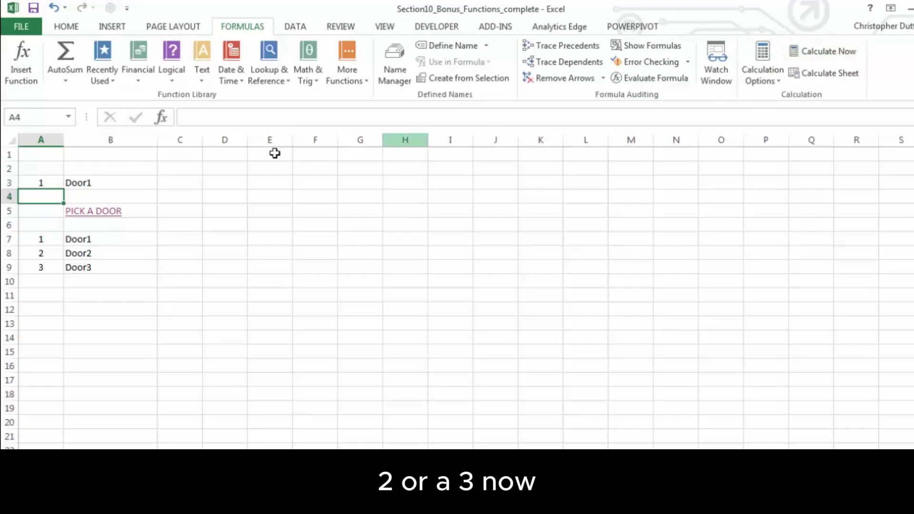
{"action": "left_click", "coordinate": [93, 183]}
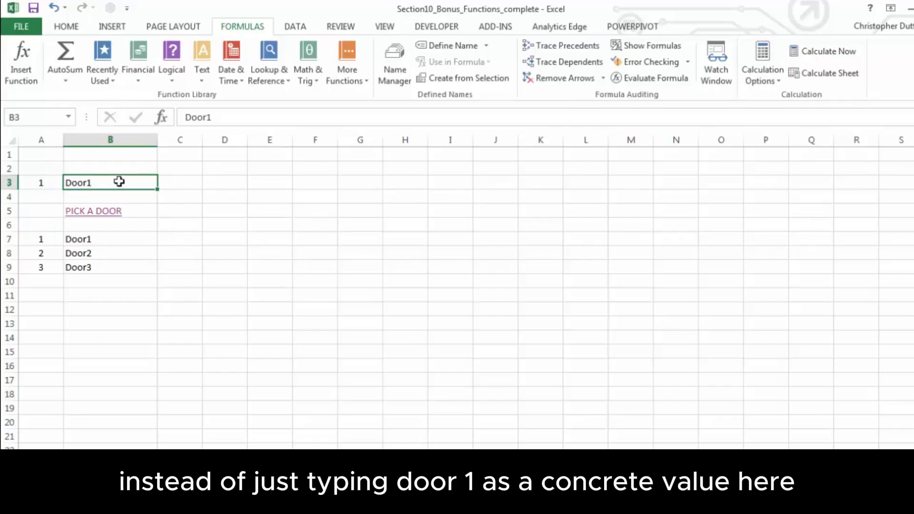
Enter =VLOOKUP(A3,A7:B9,2,0) in B3 so it shows the matching door name
{"action": "type", "text": "=V"}
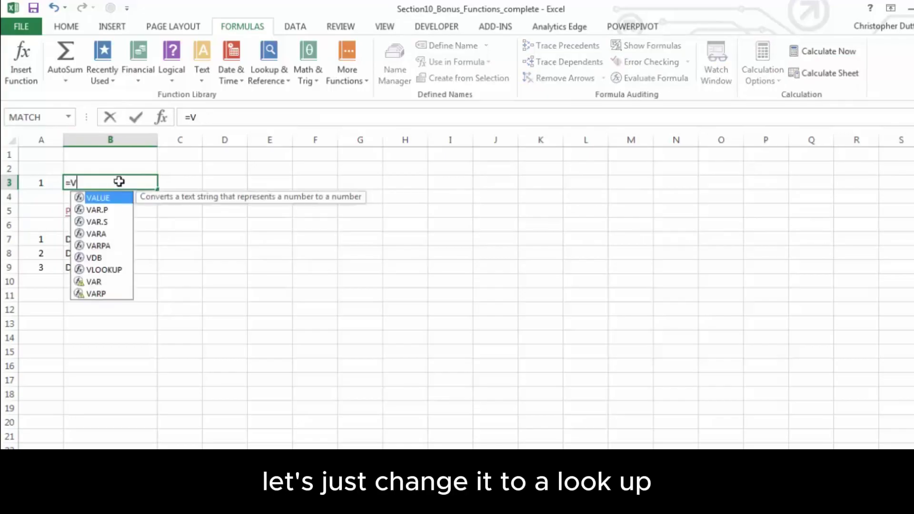
{"action": "type", "text": "LOOKUP("}
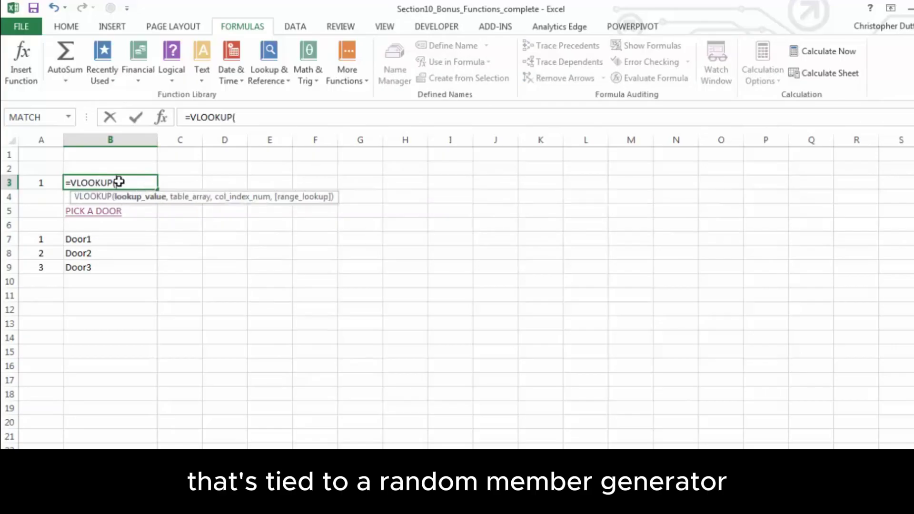
{"action": "key", "text": "Left"}
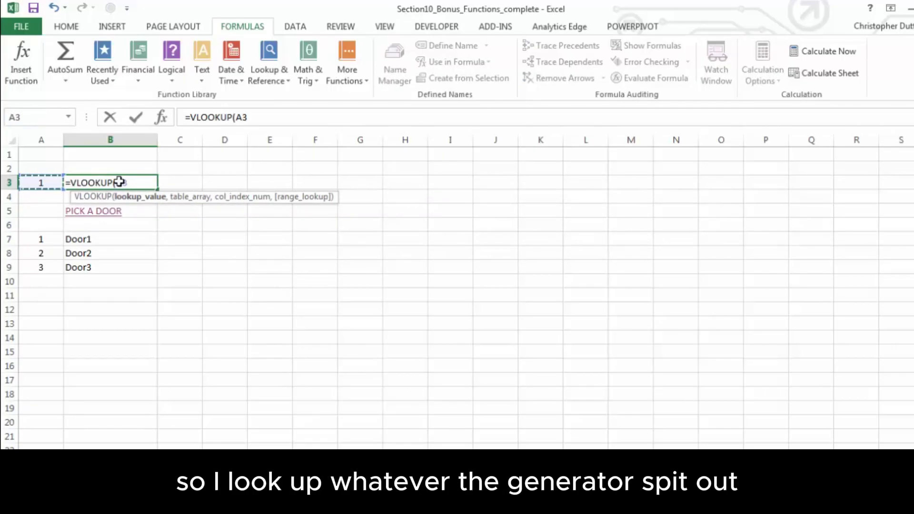
{"action": "type", "text": ","}
{"action": "left_click_drag", "start_coordinate": [47, 241], "coordinate": [80, 269]}
{"action": "type", "text": ","}
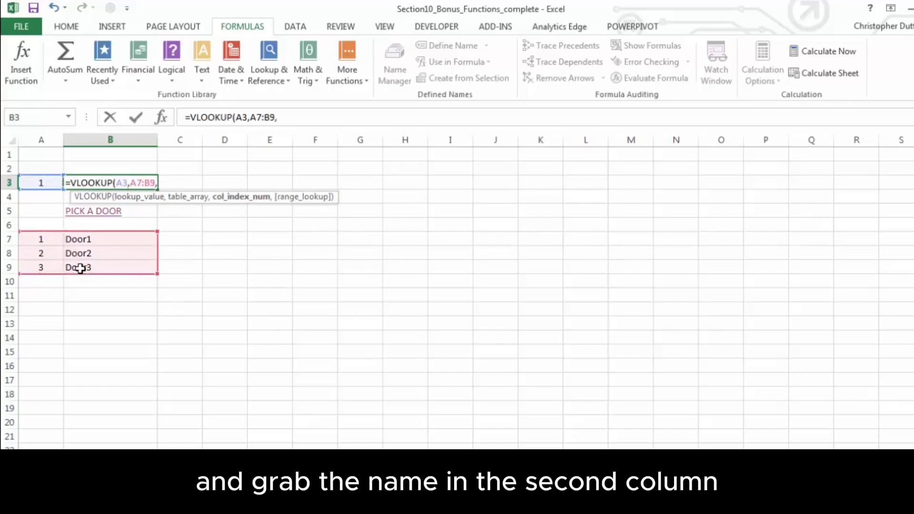
{"action": "type", "text": "2,"}
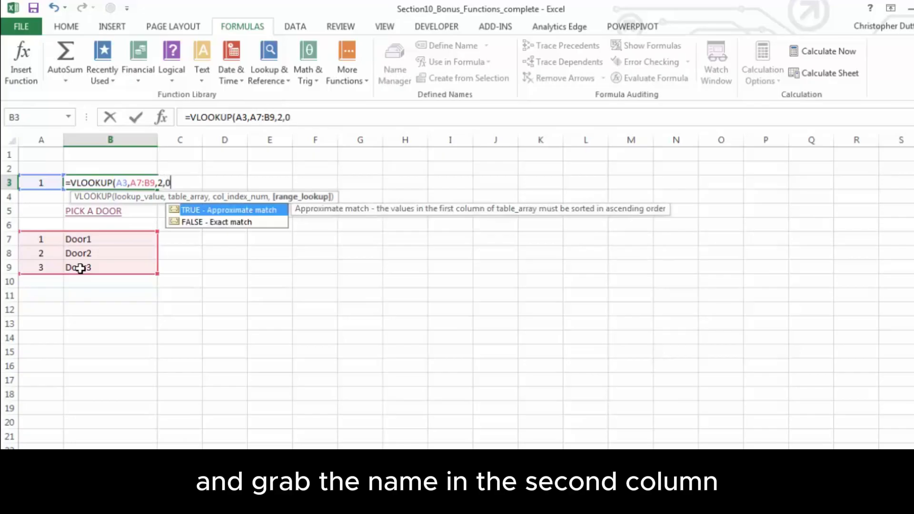
{"action": "type", "text": "0)"}
{"action": "key", "text": "Return"}
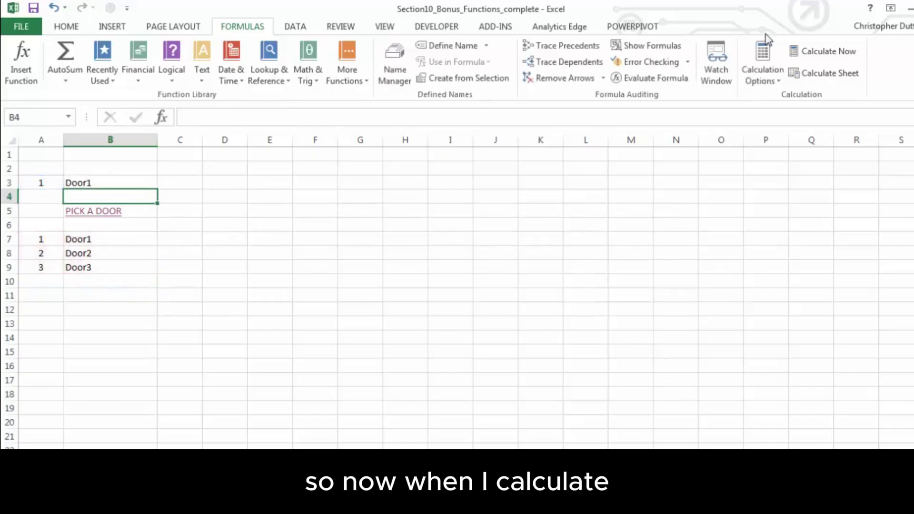
Recalculate three times to watch A3 and B3 update together
{"action": "left_click", "coordinate": [820, 56]}
{"action": "left_click", "coordinate": [820, 57]}
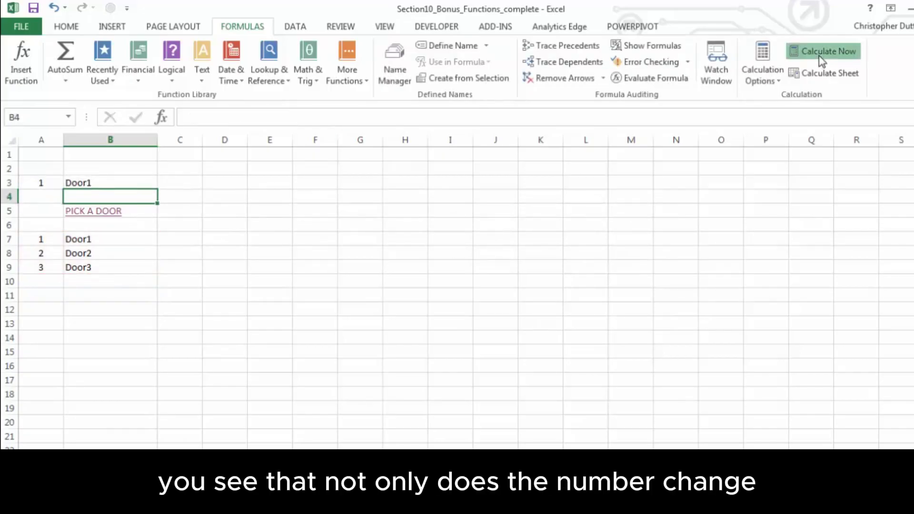
{"action": "left_click", "coordinate": [819, 57]}
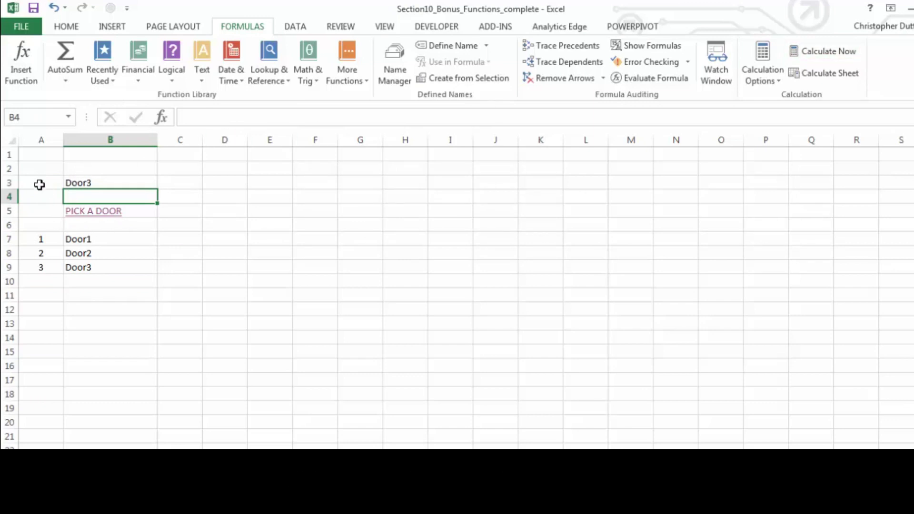
Hide A3:B3 and the A7:B9 door list by making their text white
{"action": "left_click_drag", "start_coordinate": [39, 184], "coordinate": [80, 183]}
{"action": "left_click", "coordinate": [66, 27]}
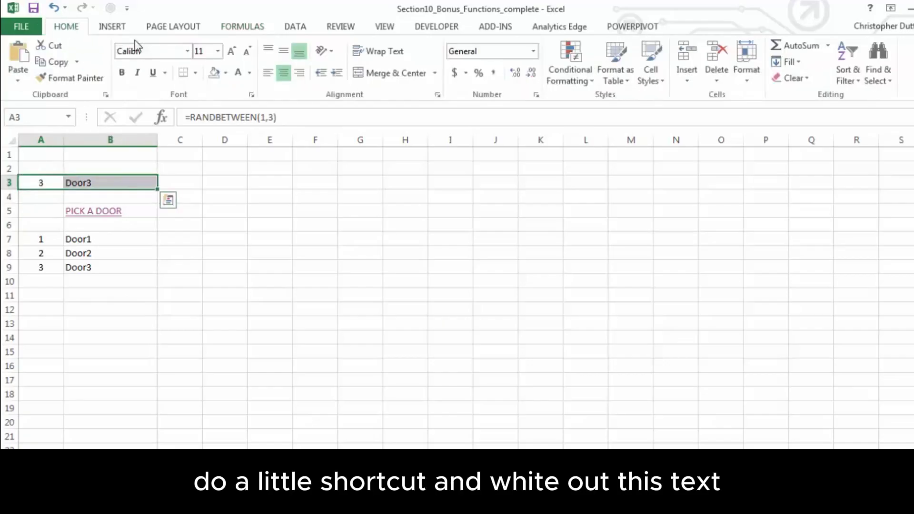
{"action": "left_click", "coordinate": [238, 73]}
{"action": "left_click_drag", "start_coordinate": [56, 240], "coordinate": [90, 268]}
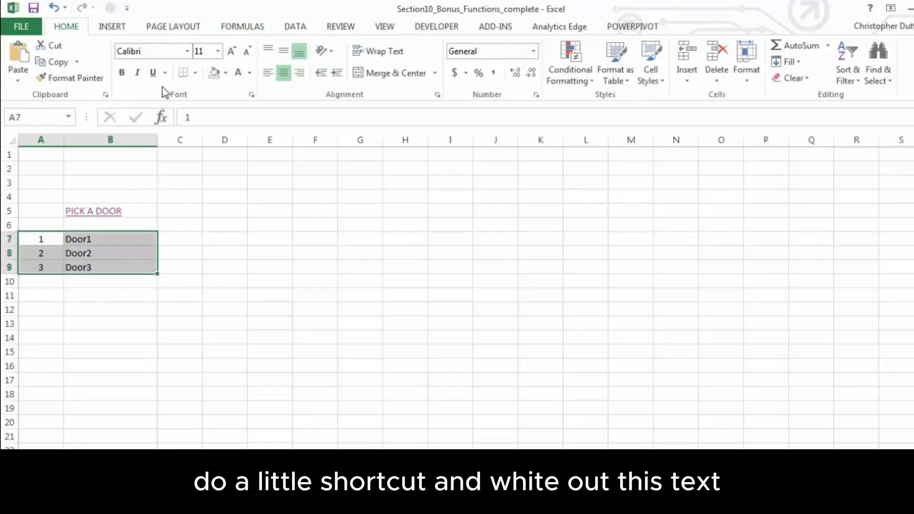
{"action": "left_click", "coordinate": [238, 73]}
{"action": "left_click", "coordinate": [185, 210]}
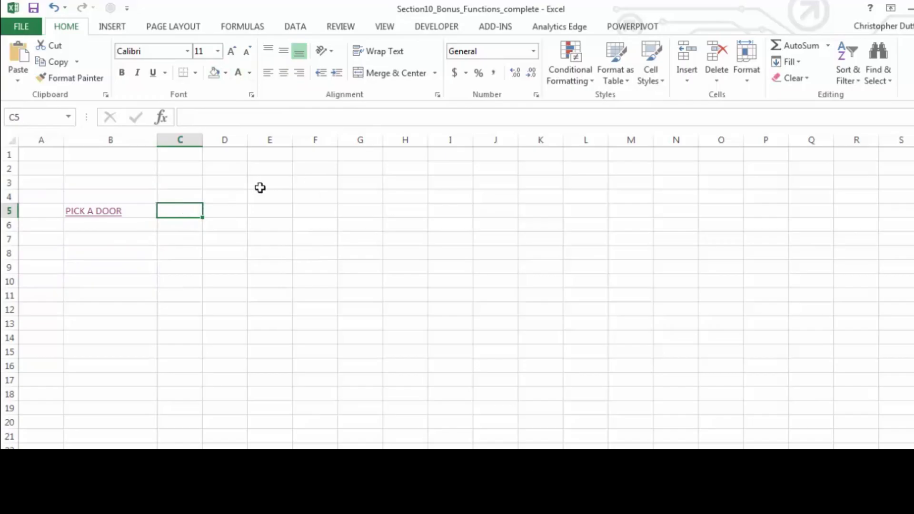
Recalculate three more times to reshuffle the hidden random door
{"action": "left_click", "coordinate": [253, 28]}
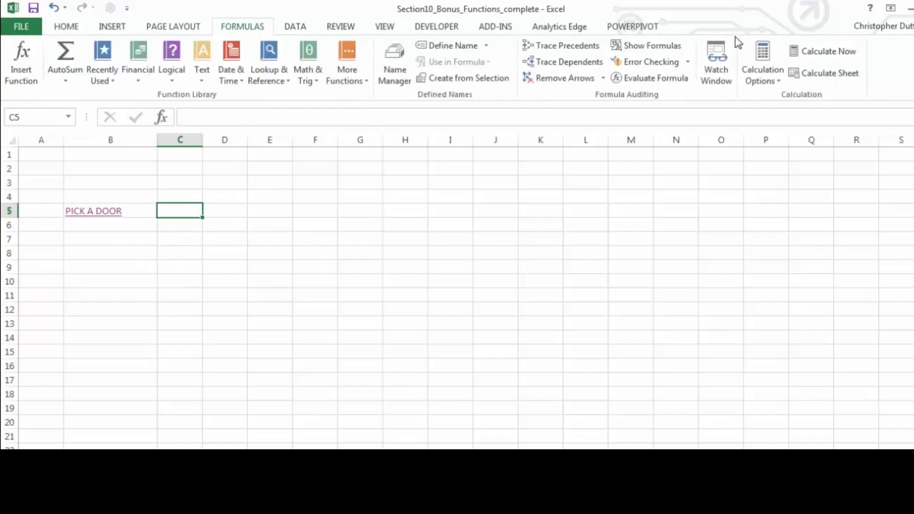
{"action": "left_click", "coordinate": [820, 56]}
{"action": "left_click", "coordinate": [820, 56]}
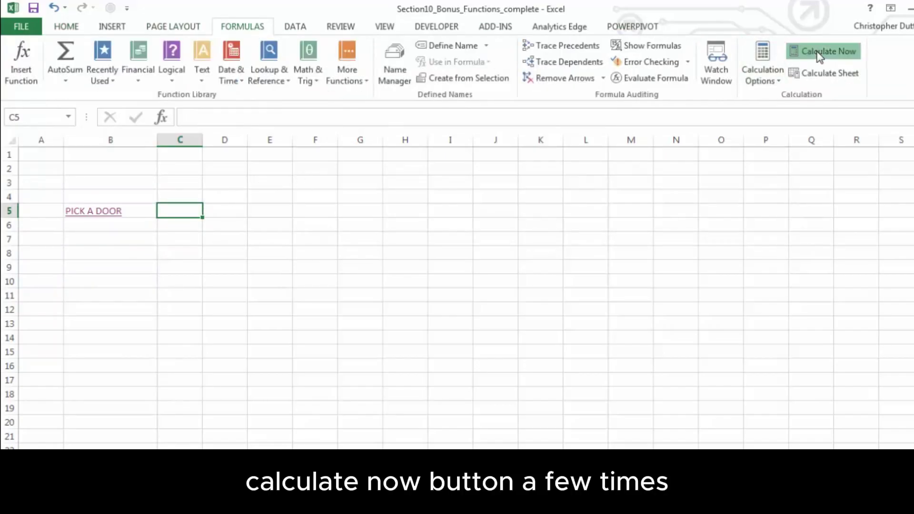
{"action": "left_click", "coordinate": [819, 57]}
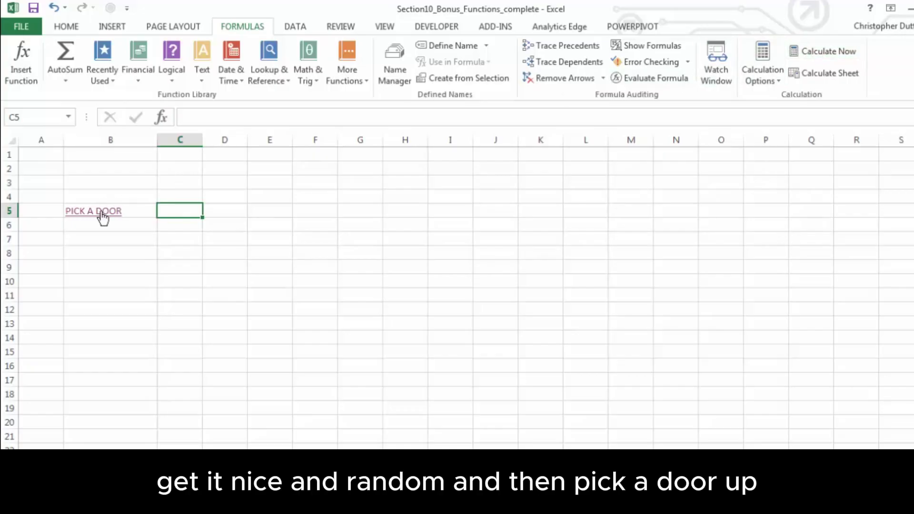
Follow the PICK A DOOR link three times, recalculating in between to reach different door sheets
{"action": "left_click", "coordinate": [103, 217]}
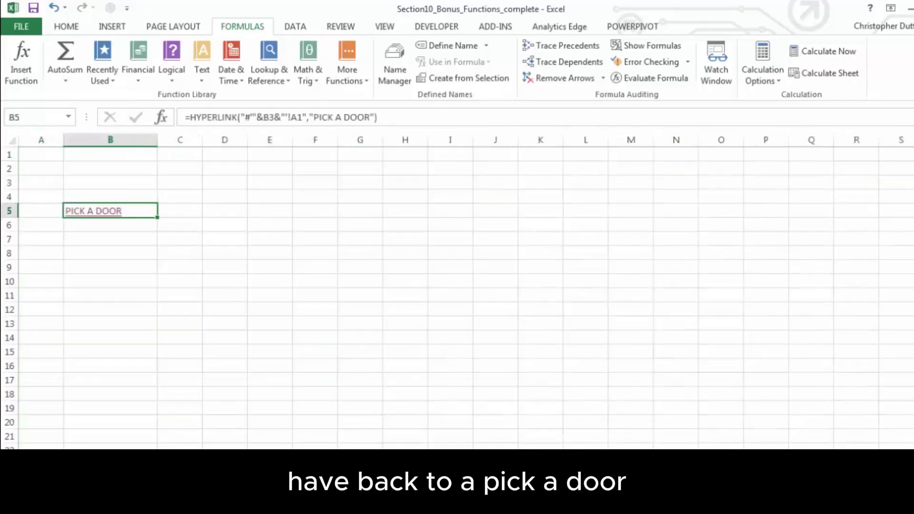
{"action": "left_click", "coordinate": [827, 52]}
{"action": "left_click", "coordinate": [105, 217]}
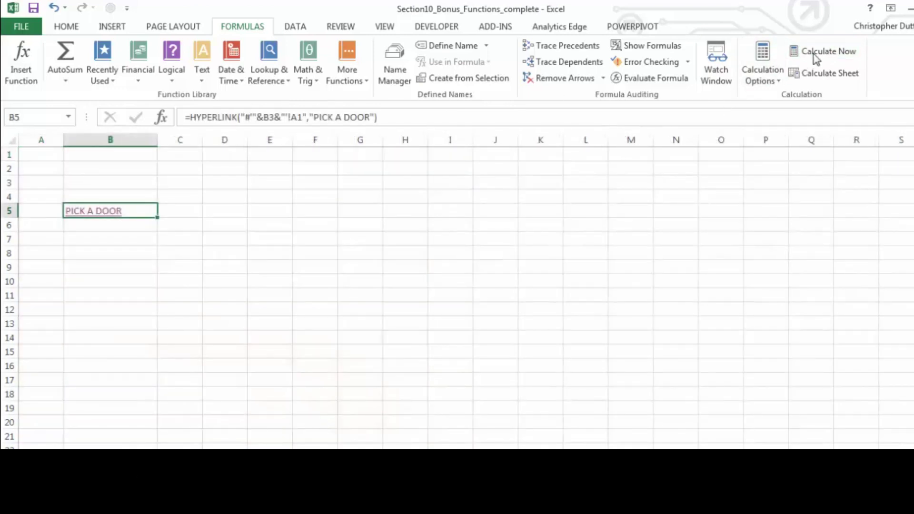
{"action": "left_click", "coordinate": [816, 53]}
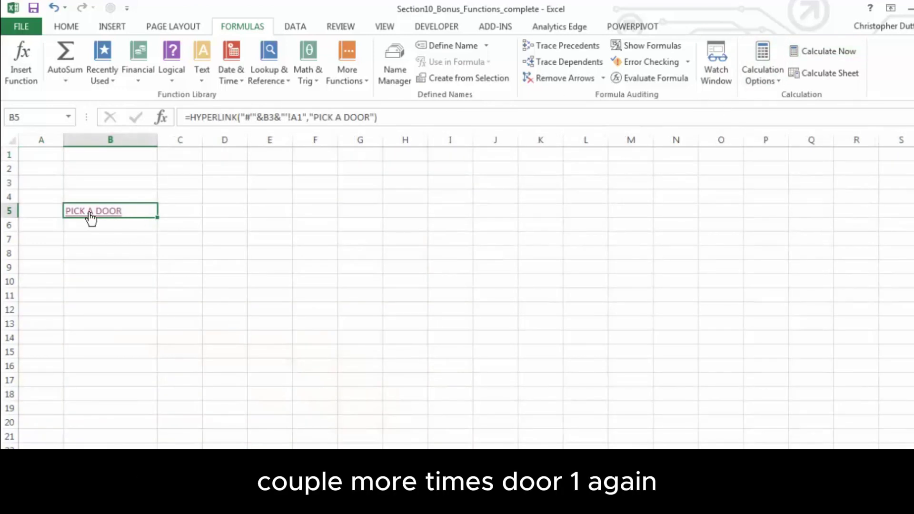
{"action": "left_click", "coordinate": [91, 215]}
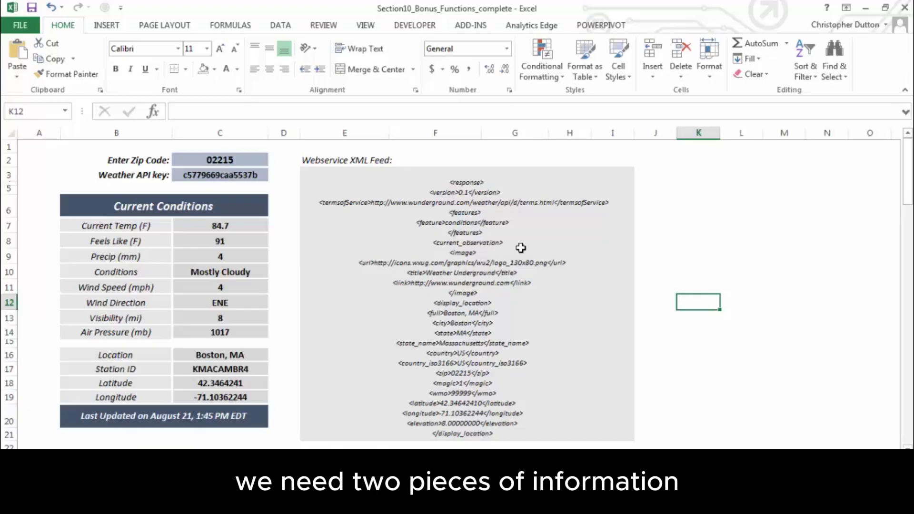
Show zip code 02215 in C2 and the API key in C3, then switch to Chrome's Weather Underground page
{"action": "left_click", "coordinate": [251, 160]}
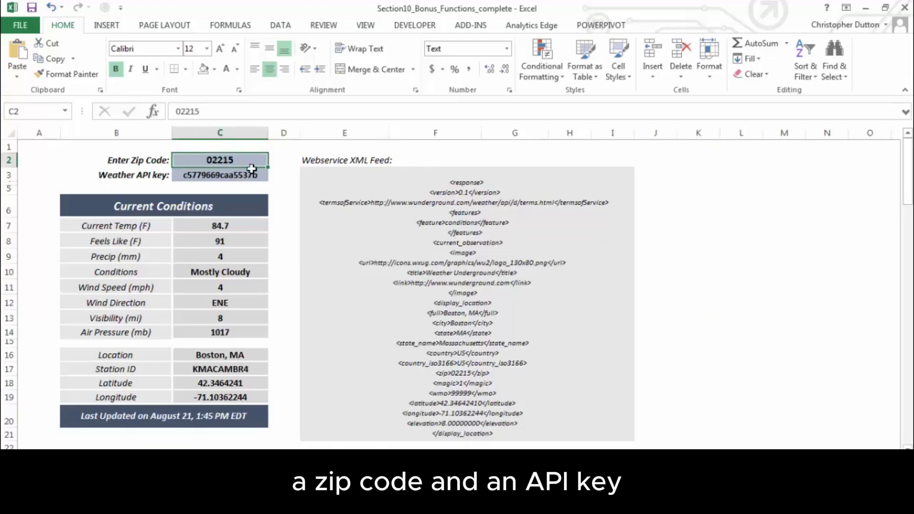
{"action": "left_click", "coordinate": [257, 176]}
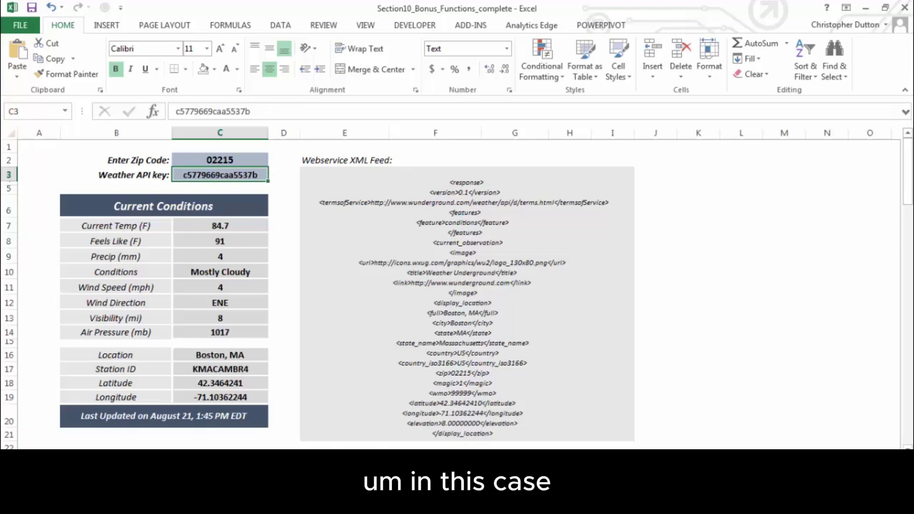
{"action": "left_click", "coordinate": [210, 502]}
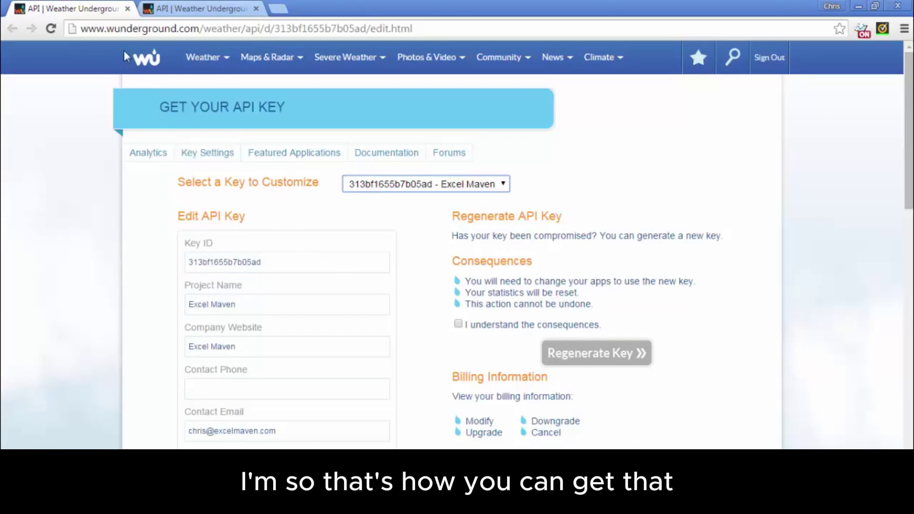
Switch from Chrome back to the Excel weather dashboard with Alt+Tab
{"action": "key", "text": "alt+Tab"}
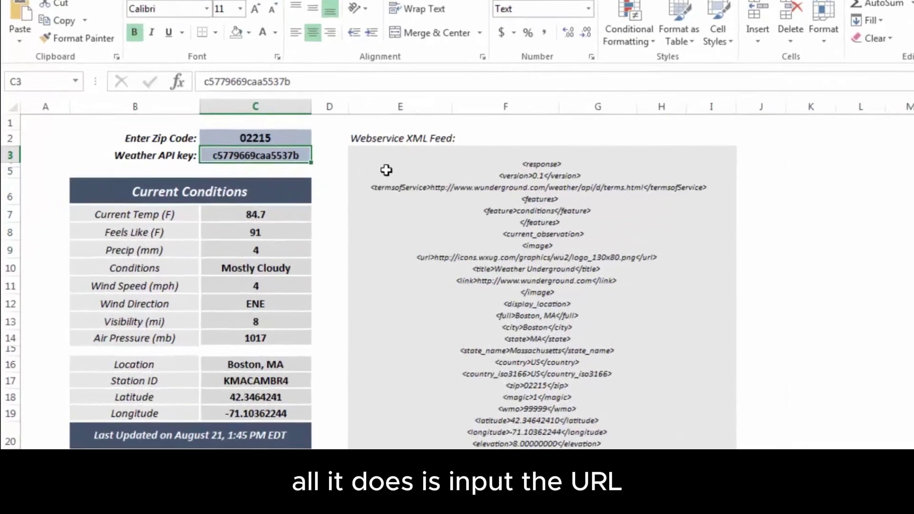
Re-commit E3's WEBSERVICE formula, combining the Weather Underground URL, C3 key, C2 zip and .xml
{"action": "left_click", "coordinate": [333, 188]}
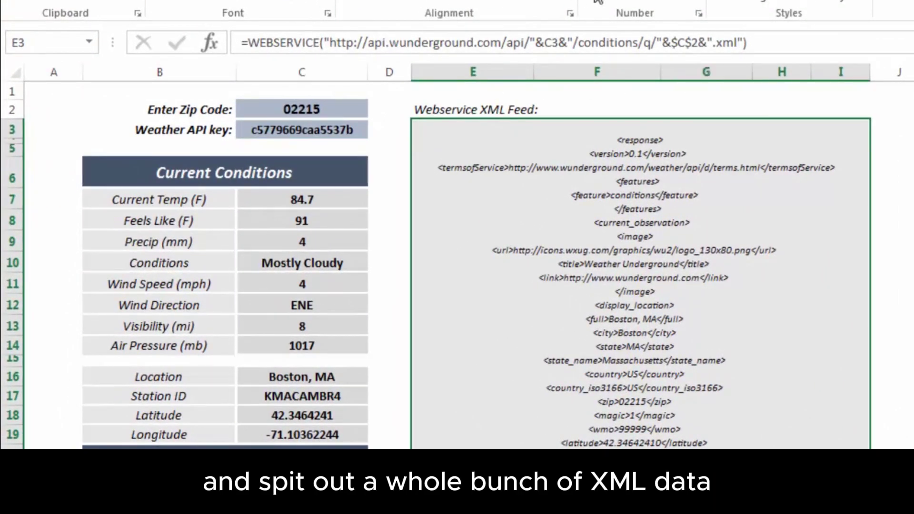
{"action": "left_click", "coordinate": [327, 43]}
{"action": "left_click_drag", "start_coordinate": [327, 42], "coordinate": [535, 35]}
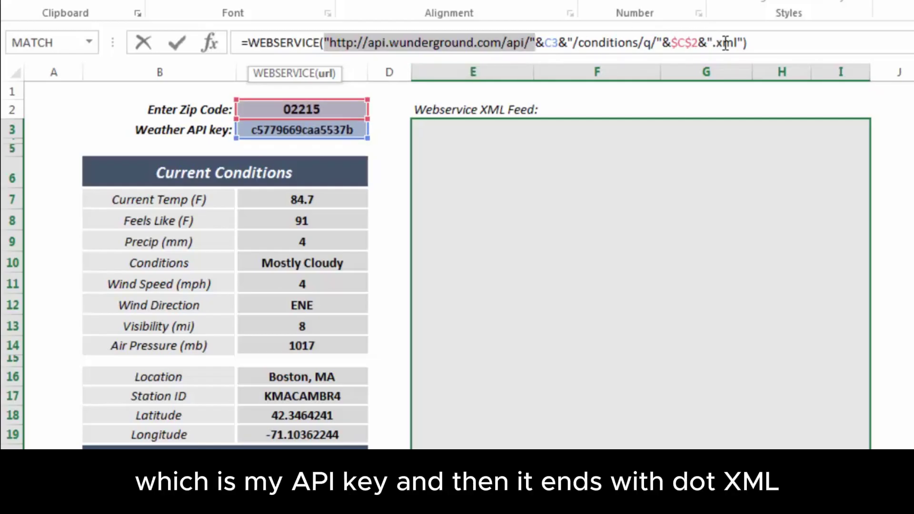
{"action": "left_click", "coordinate": [779, 39]}
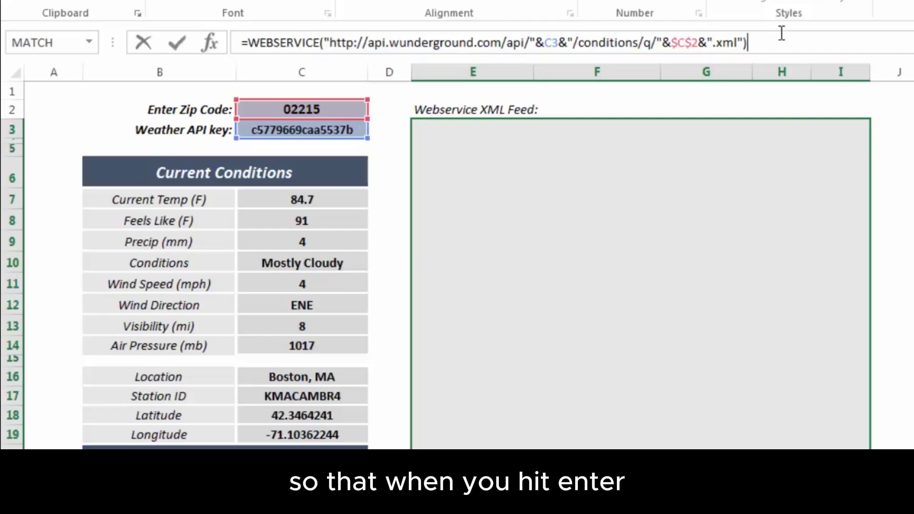
{"action": "key", "text": "Return"}
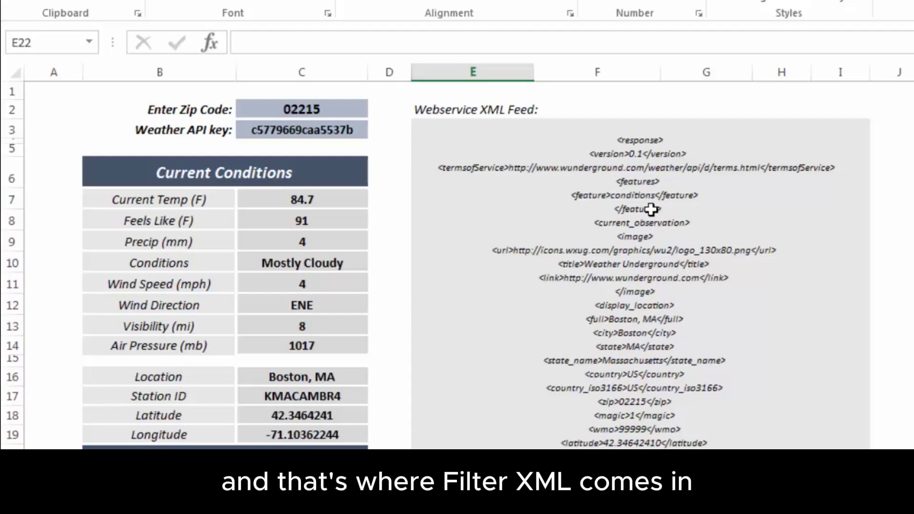
Review the dashboard labels and re-enter C7's FILTERXML formula for current temperature
{"action": "left_click", "coordinate": [300, 198]}
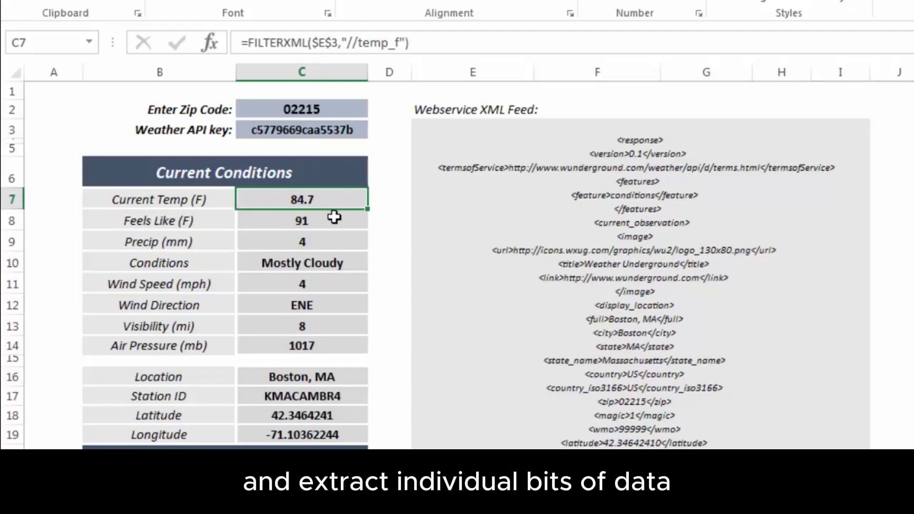
{"action": "left_click", "coordinate": [224, 199]}
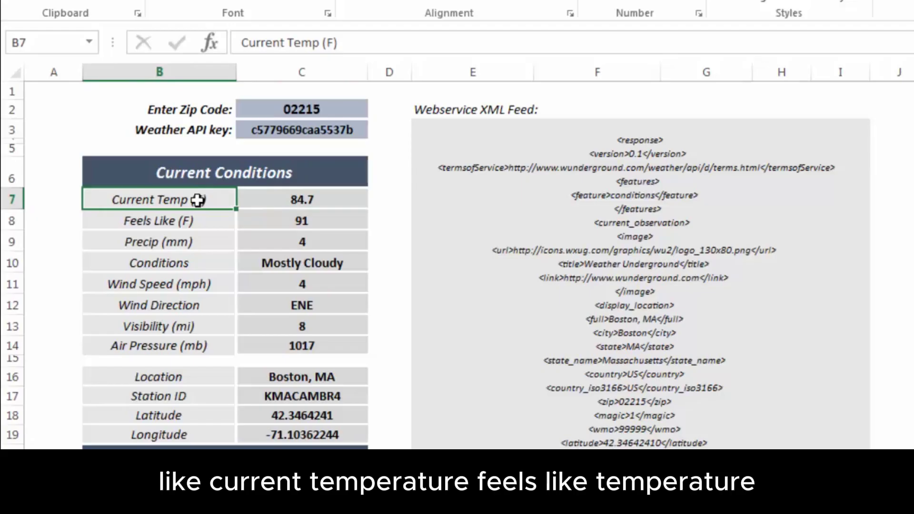
{"action": "left_click", "coordinate": [212, 228]}
{"action": "left_click", "coordinate": [217, 244]}
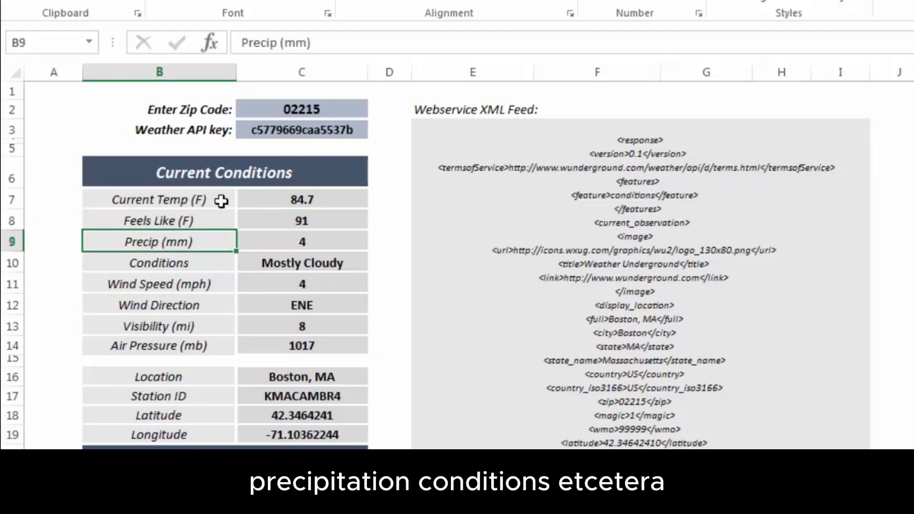
{"action": "left_click", "coordinate": [341, 200]}
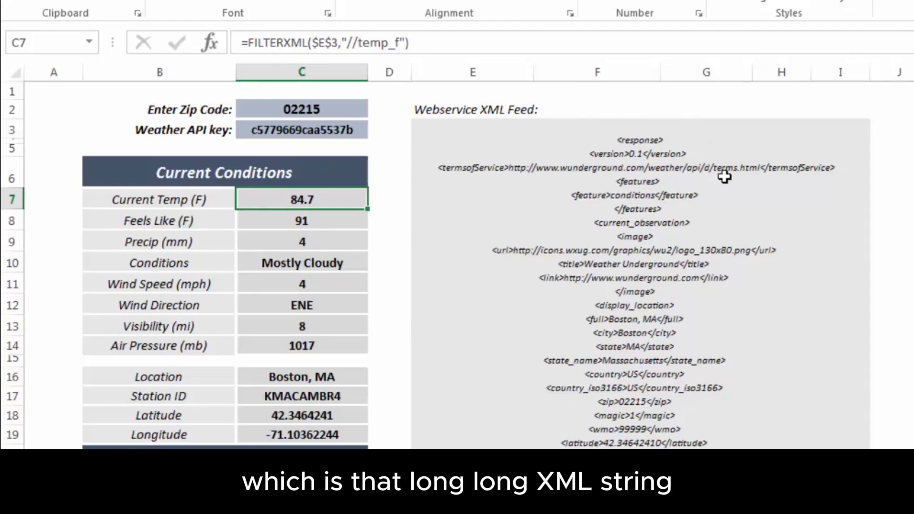
{"action": "left_click", "coordinate": [352, 42]}
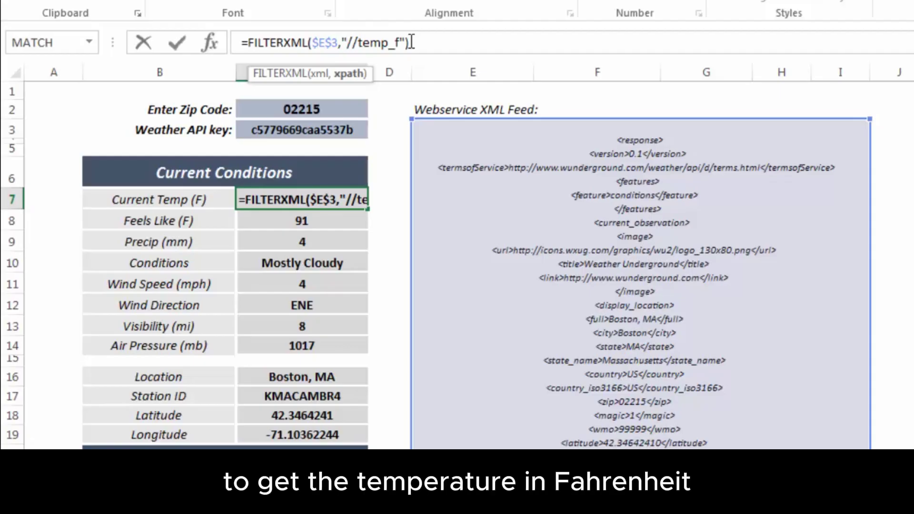
{"action": "key", "text": "Return"}
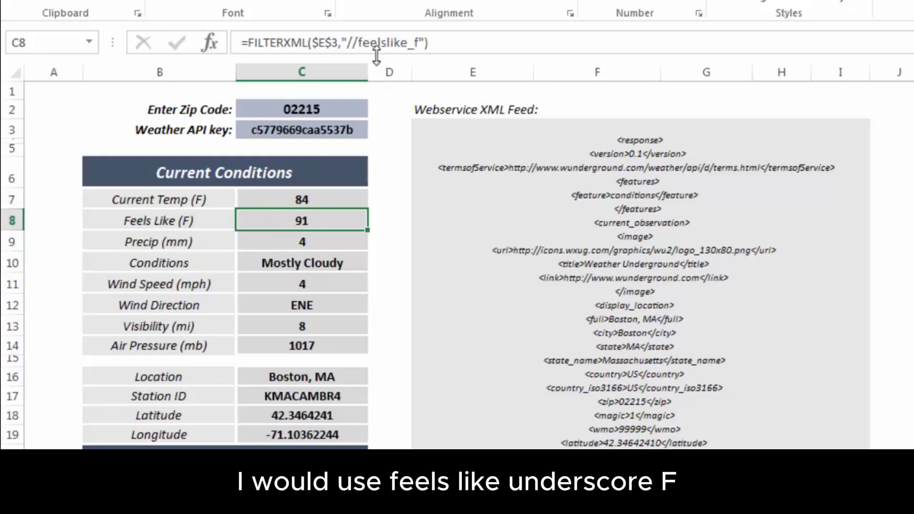
Check the C9–C11 formulas and re-enter C11's FILTERXML wind speed formula
{"action": "left_click", "coordinate": [339, 242]}
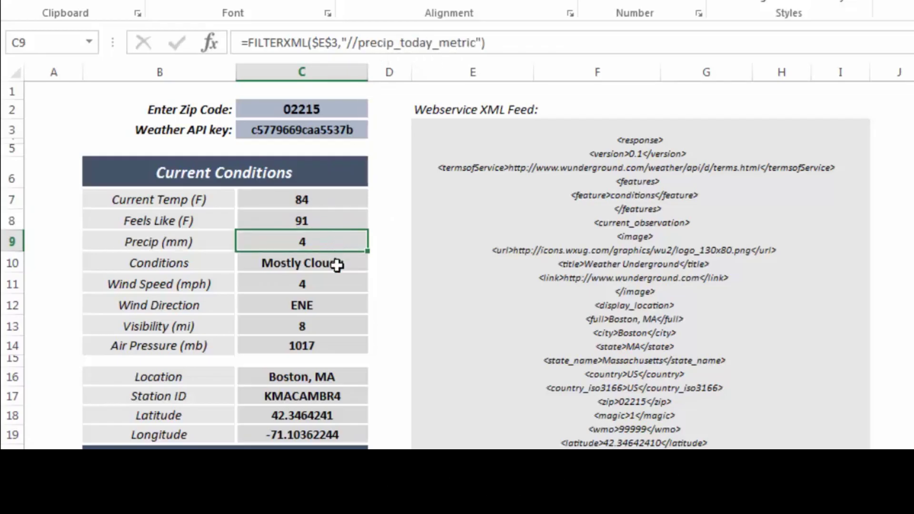
{"action": "left_click", "coordinate": [350, 265]}
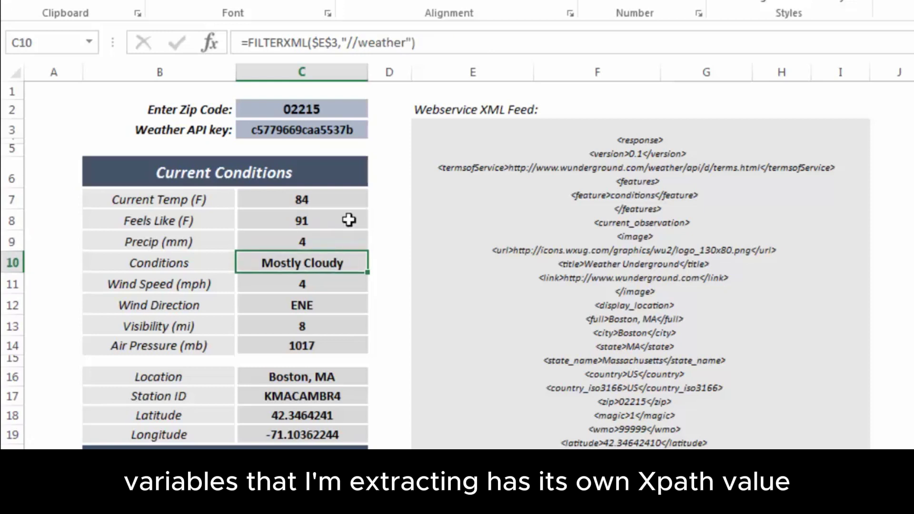
{"action": "left_click", "coordinate": [336, 284]}
{"action": "left_click", "coordinate": [383, 42]}
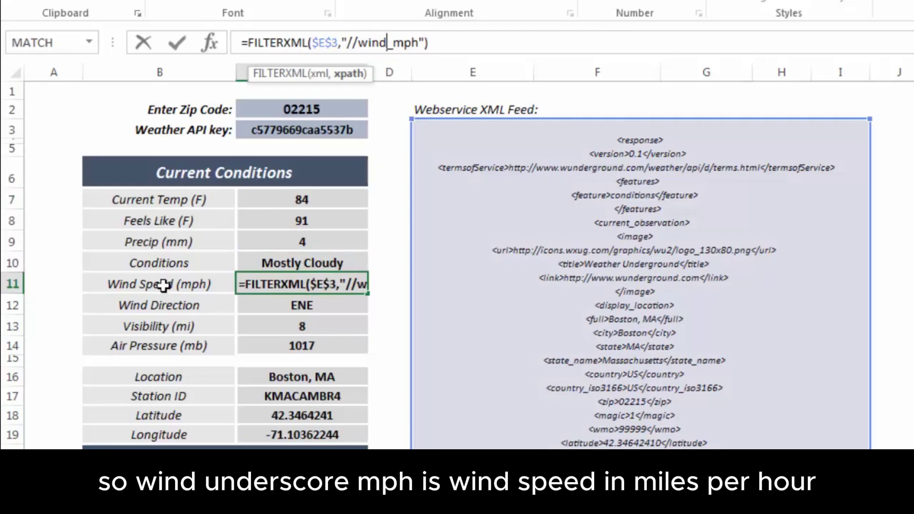
{"action": "key", "text": "Return"}
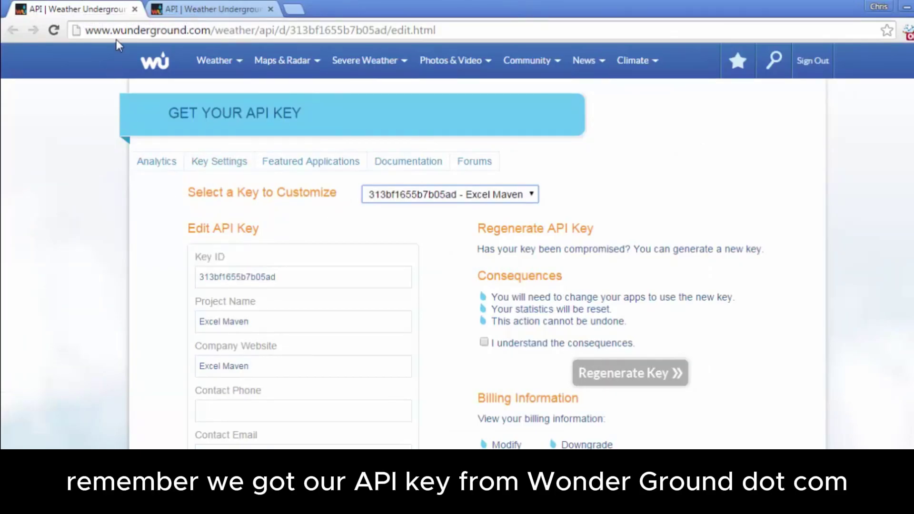
Scan the conditions Response Fields in the API docs, then switch back to the weather workbook
{"action": "left_click", "coordinate": [213, 8]}
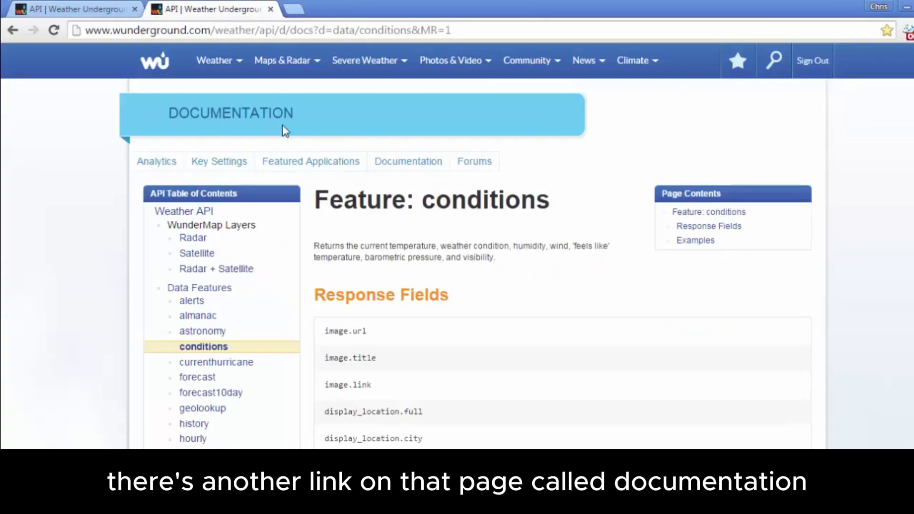
{"action": "scroll", "coordinate": [245, 274], "scroll_direction": "down", "scroll_amount": 2}
{"action": "scroll", "coordinate": [349, 261], "scroll_direction": "down", "scroll_amount": 3}
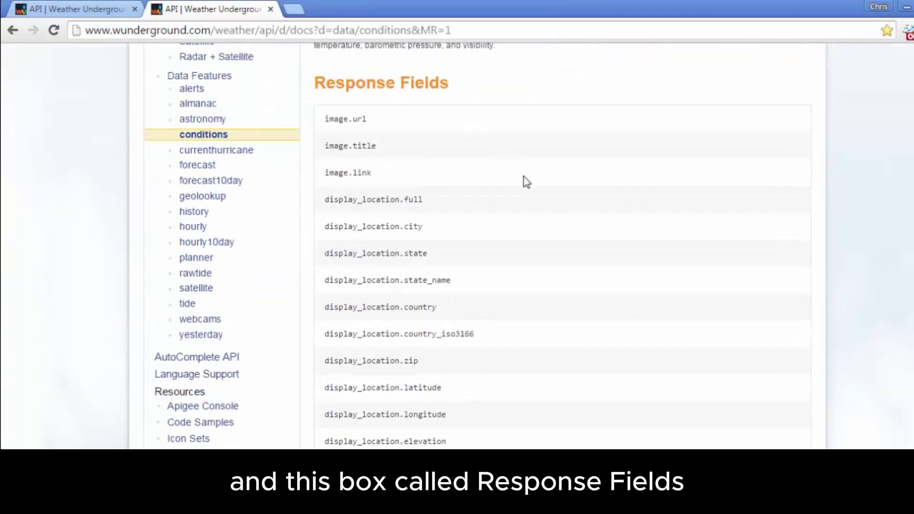
{"action": "scroll", "coordinate": [519, 184], "scroll_direction": "down", "scroll_amount": 3}
{"action": "scroll", "coordinate": [422, 164], "scroll_direction": "down", "scroll_amount": 4}
{"action": "scroll", "coordinate": [420, 163], "scroll_direction": "down", "scroll_amount": 15}
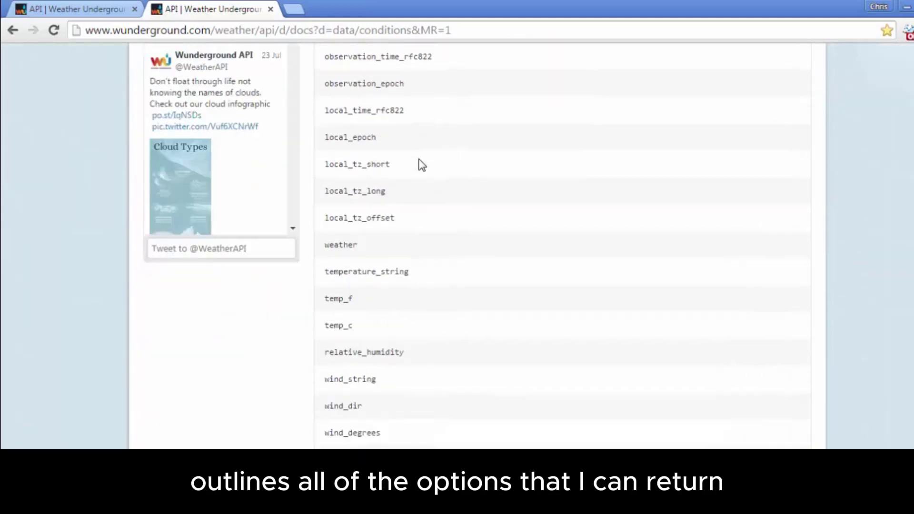
{"action": "scroll", "coordinate": [417, 158], "scroll_direction": "down", "scroll_amount": 6}
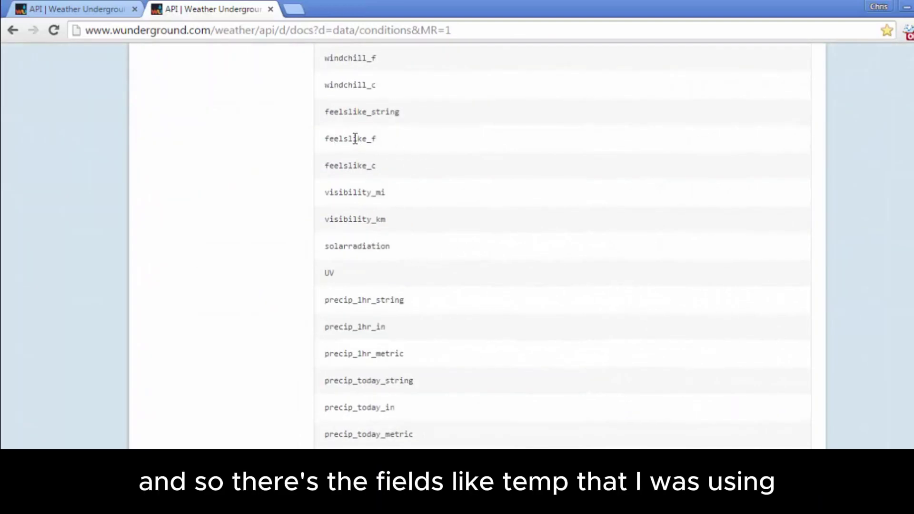
{"action": "scroll", "coordinate": [400, 167], "scroll_direction": "down", "scroll_amount": 4}
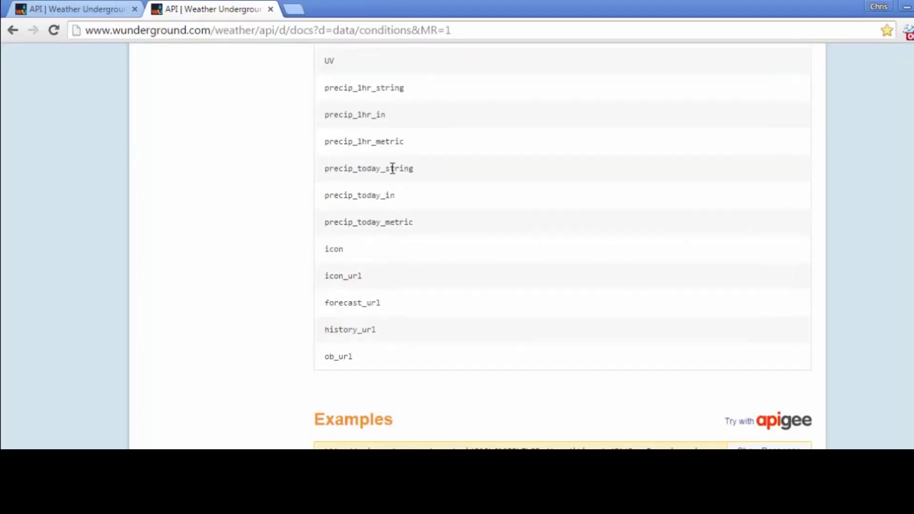
{"action": "scroll", "coordinate": [385, 300], "scroll_direction": "up", "scroll_amount": 10}
{"action": "scroll", "coordinate": [386, 299], "scroll_direction": "up", "scroll_amount": 15}
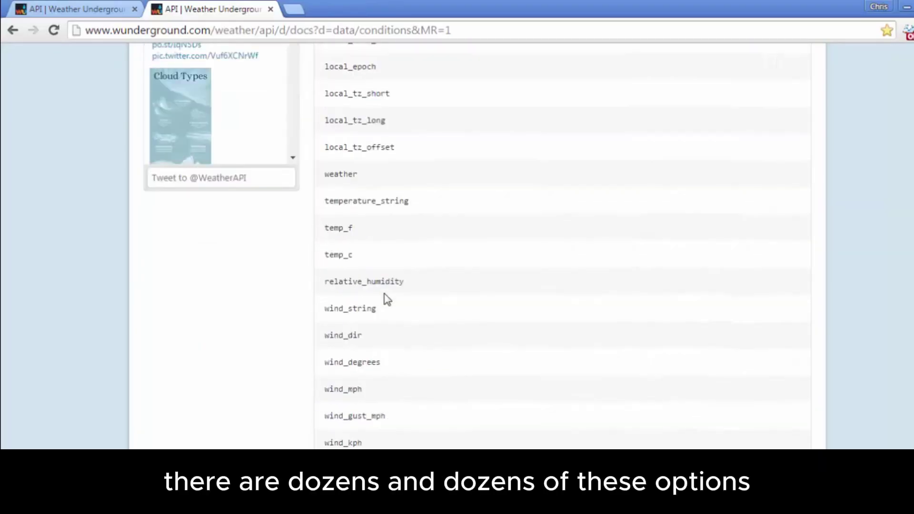
{"action": "scroll", "coordinate": [387, 300], "scroll_direction": "up", "scroll_amount": 8}
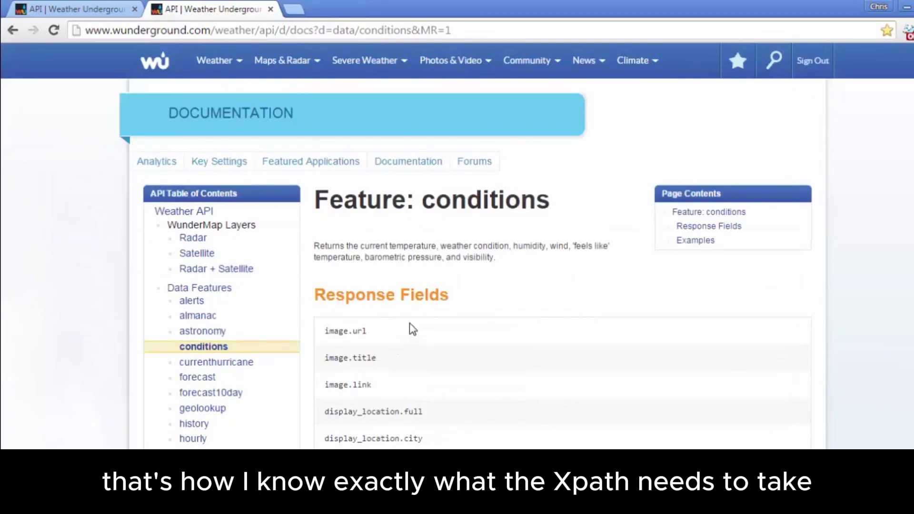
{"action": "key", "text": "alt+Tab"}
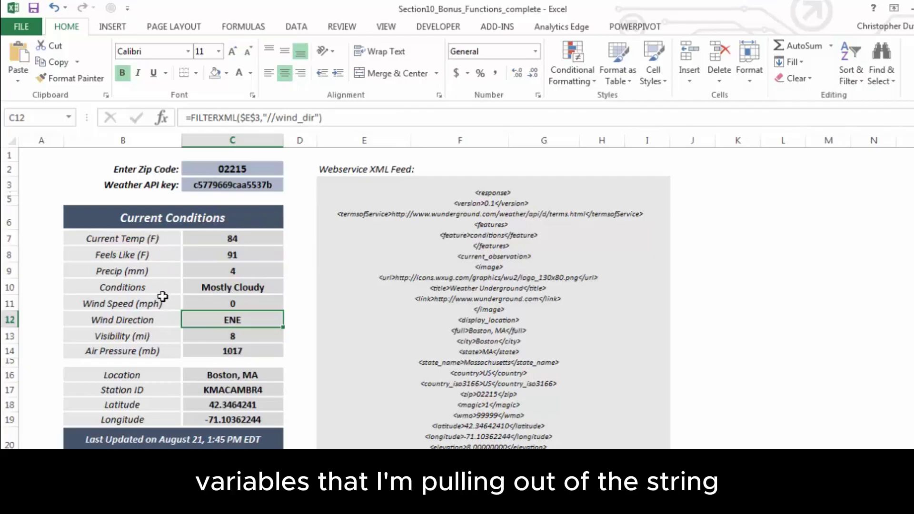
{"action": "left_click", "coordinate": [203, 351]}
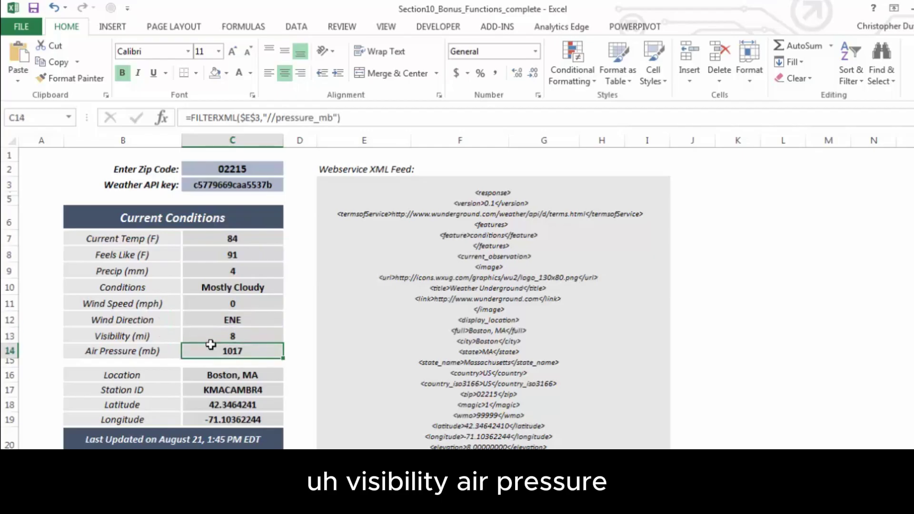
{"action": "scroll", "coordinate": [209, 338], "scroll_direction": "down", "scroll_amount": 1}
{"action": "scroll", "coordinate": [208, 337], "scroll_direction": "down", "scroll_amount": 1}
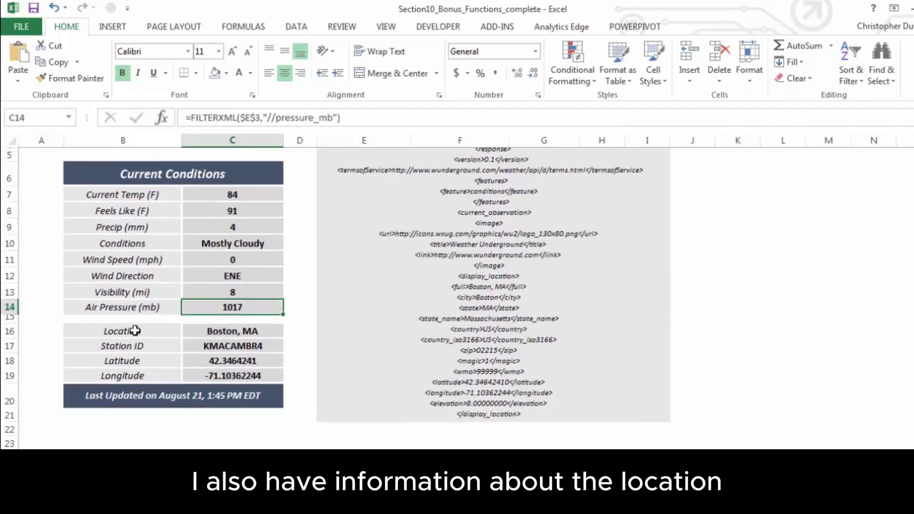
{"action": "left_click", "coordinate": [267, 332]}
{"action": "scroll", "coordinate": [267, 332], "scroll_direction": "up", "scroll_amount": 1}
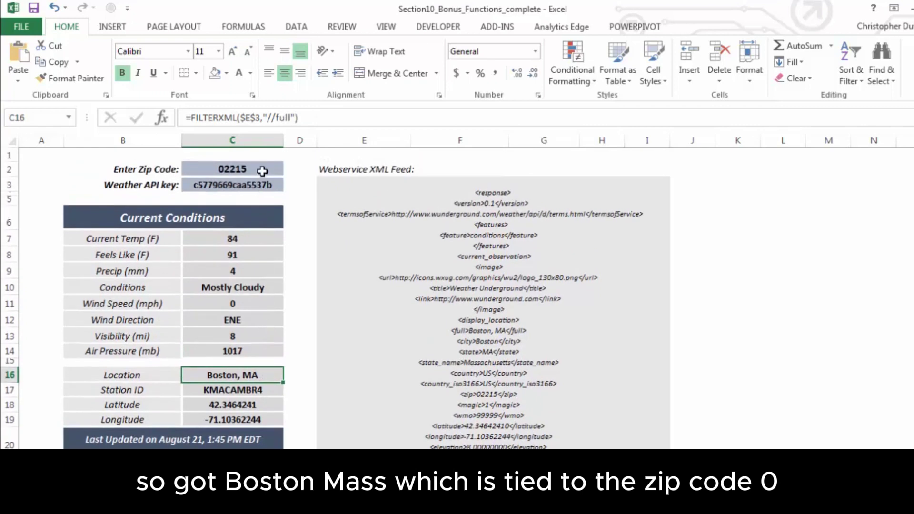
{"action": "left_click", "coordinate": [275, 390]}
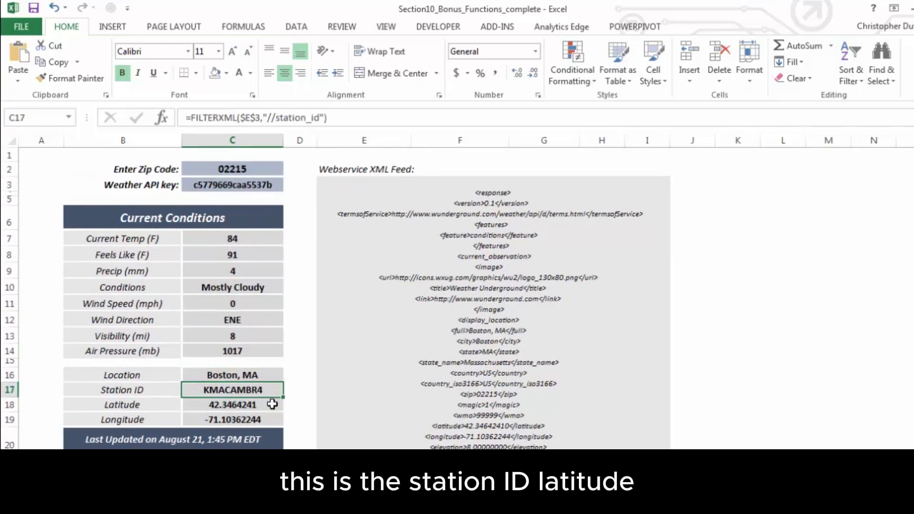
{"action": "left_click", "coordinate": [252, 438]}
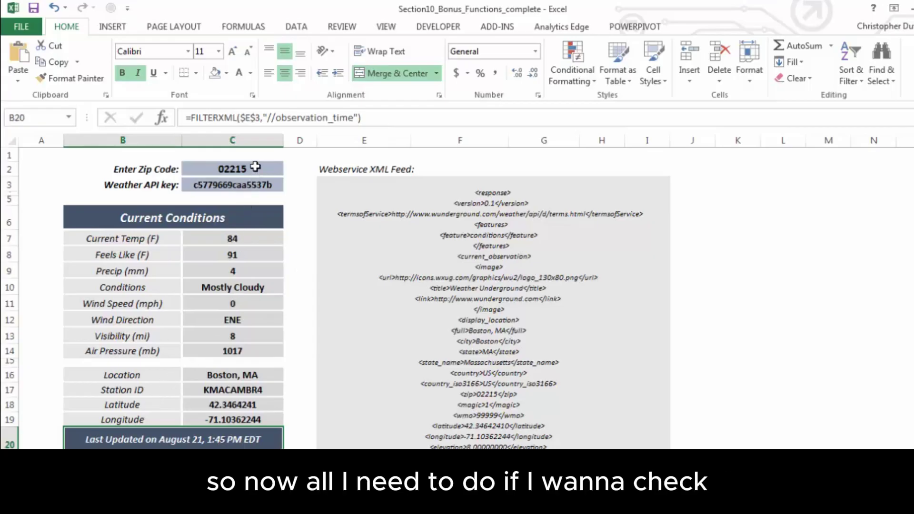
{"action": "left_click", "coordinate": [256, 167]}
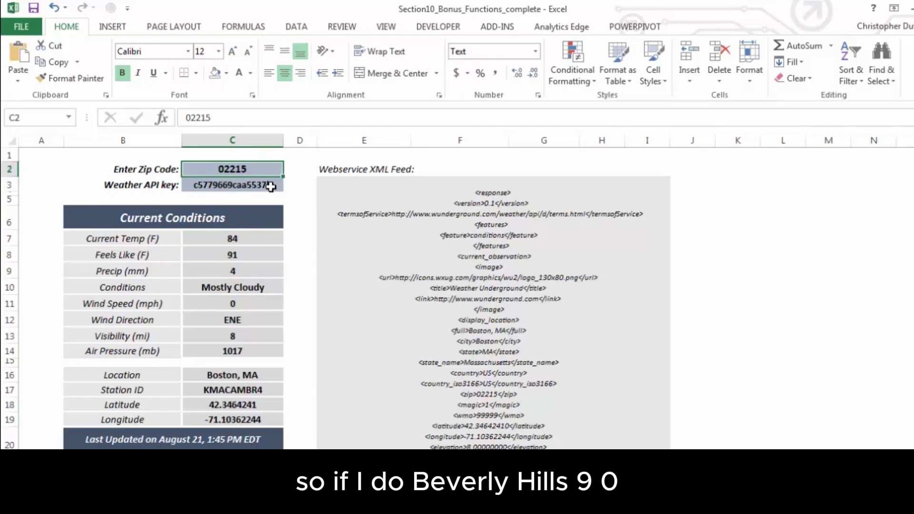
Enter zip 90210, then 01740 for Bolton, MA weather, and switch to the Heads Up workbook
{"action": "type", "text": "90210"}
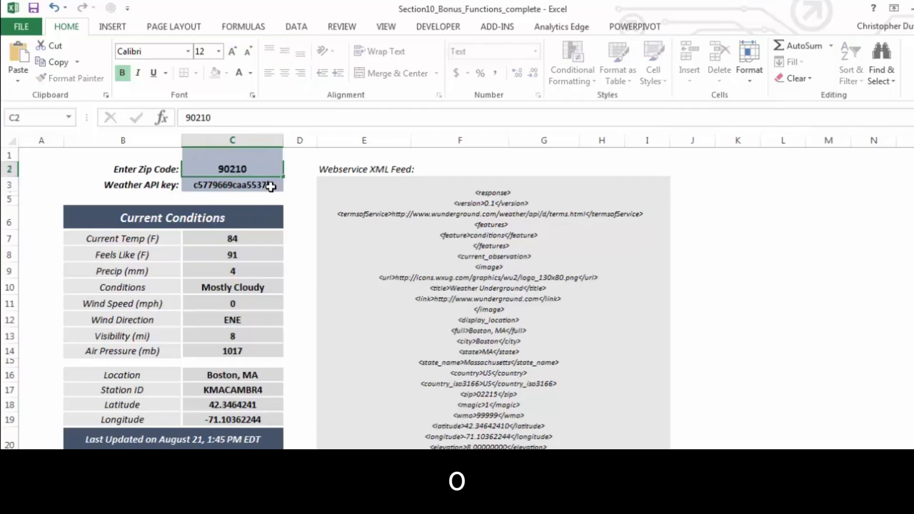
{"action": "key", "text": "Return"}
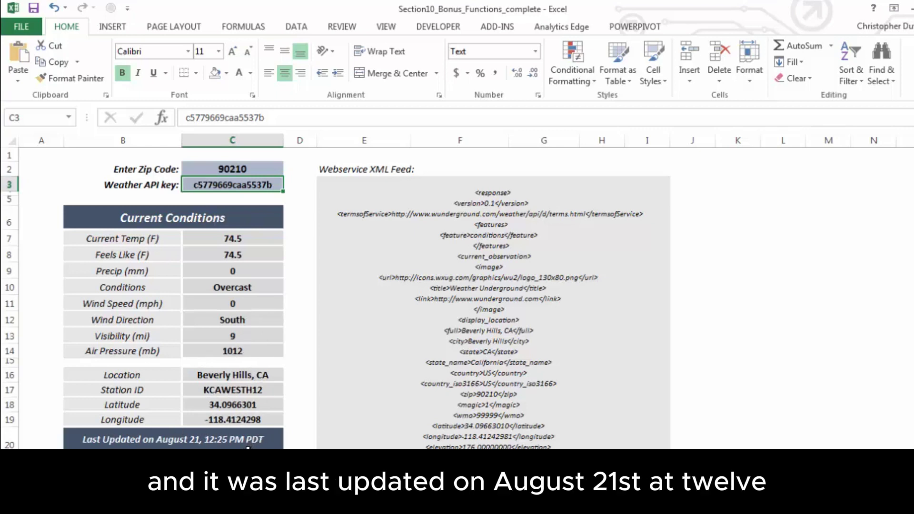
{"action": "left_click", "coordinate": [233, 170]}
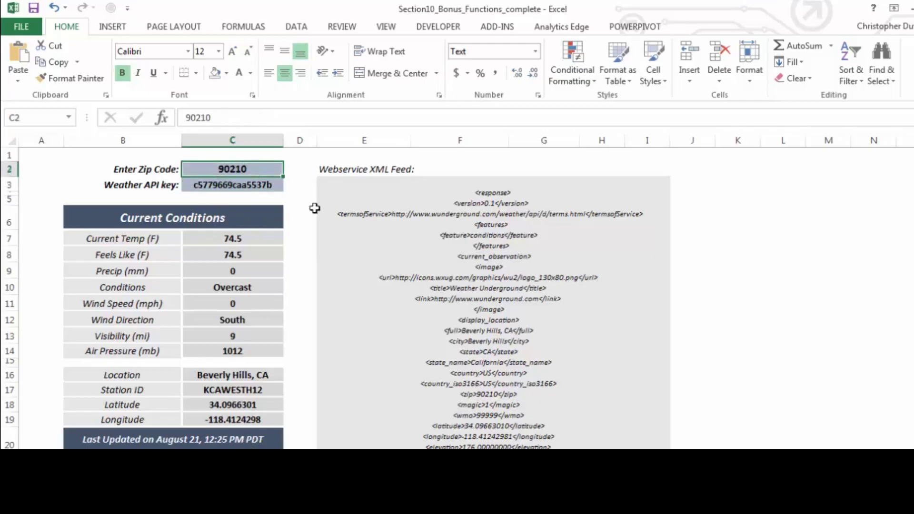
{"action": "type", "text": "01740"}
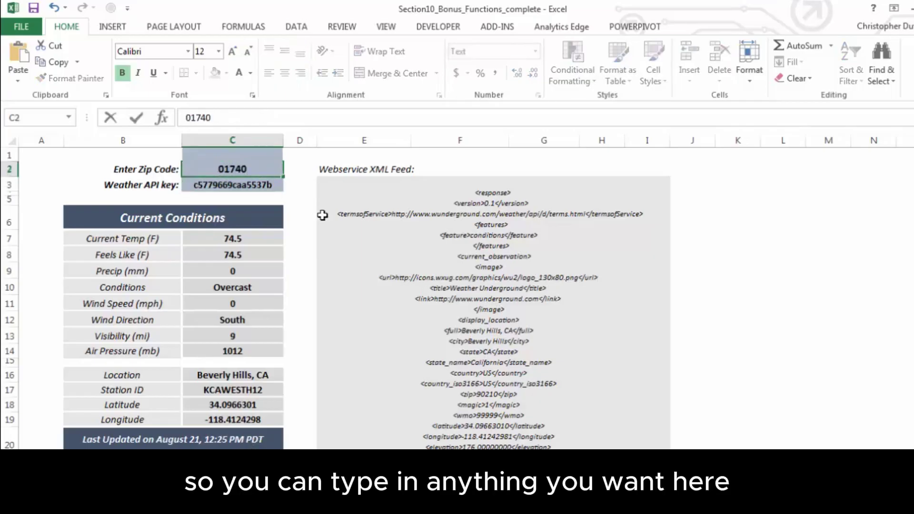
{"action": "key", "text": "Return"}
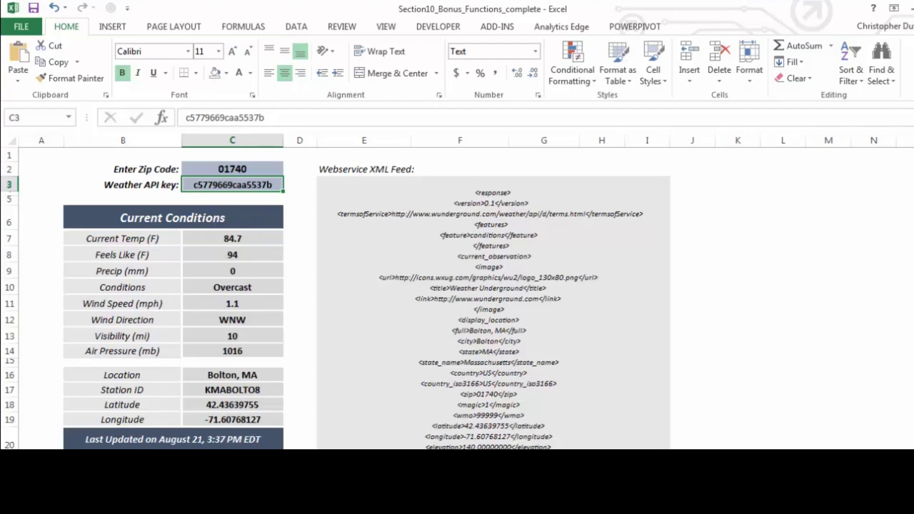
{"action": "key", "text": "alt+Tab"}
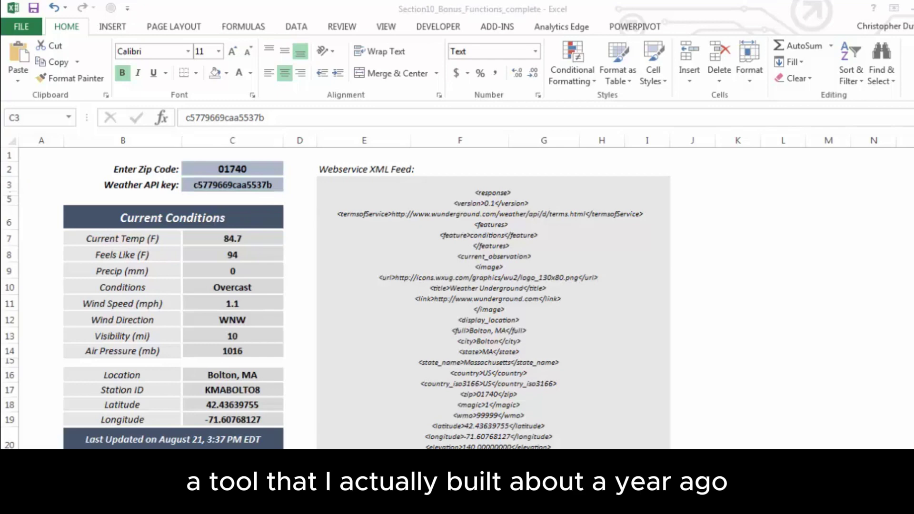
{"action": "key", "text": "alt+Tab"}
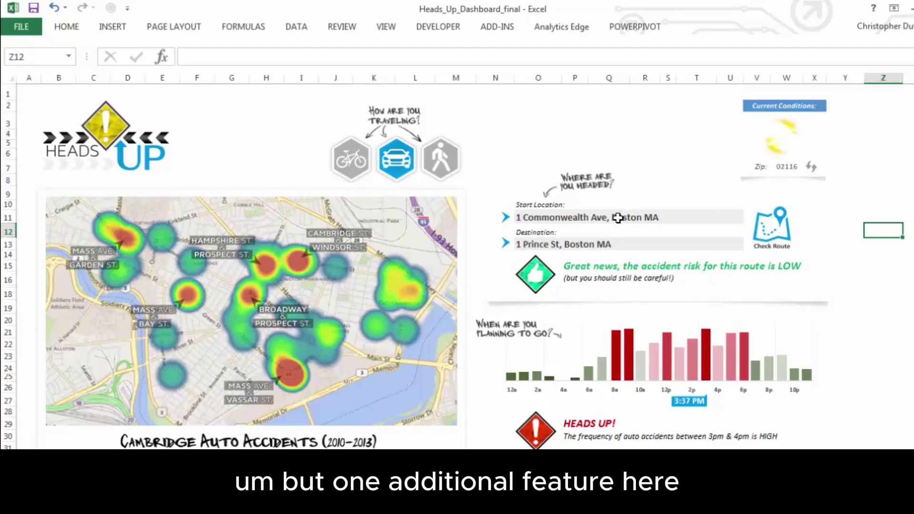
Enter a Cambridge, MA destination in O13 and check the route, now rated MODERATE risk
{"action": "left_click", "coordinate": [612, 243]}
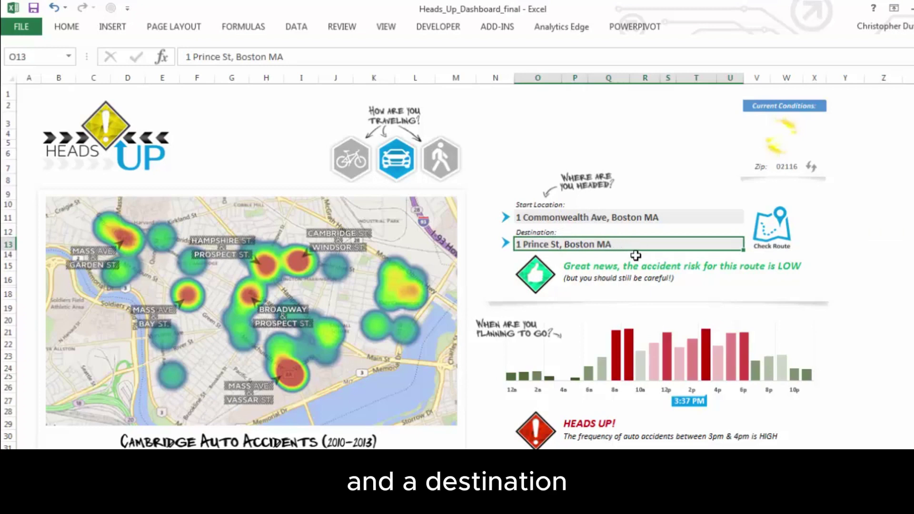
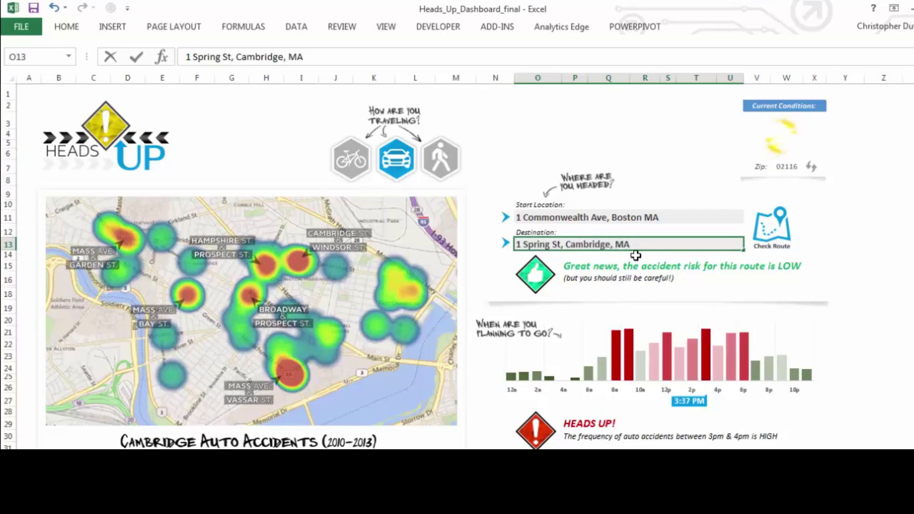
{"action": "left_click", "coordinate": [775, 226]}
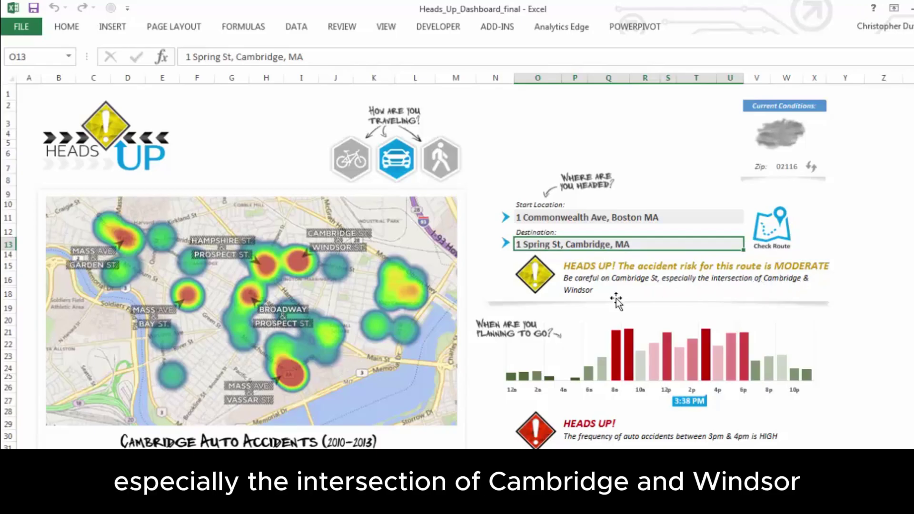
{"action": "left_click", "coordinate": [854, 233]}
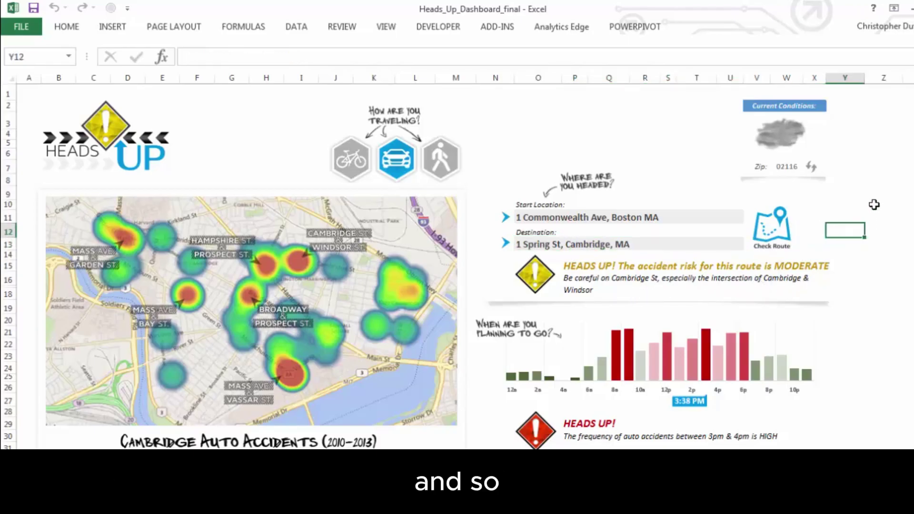